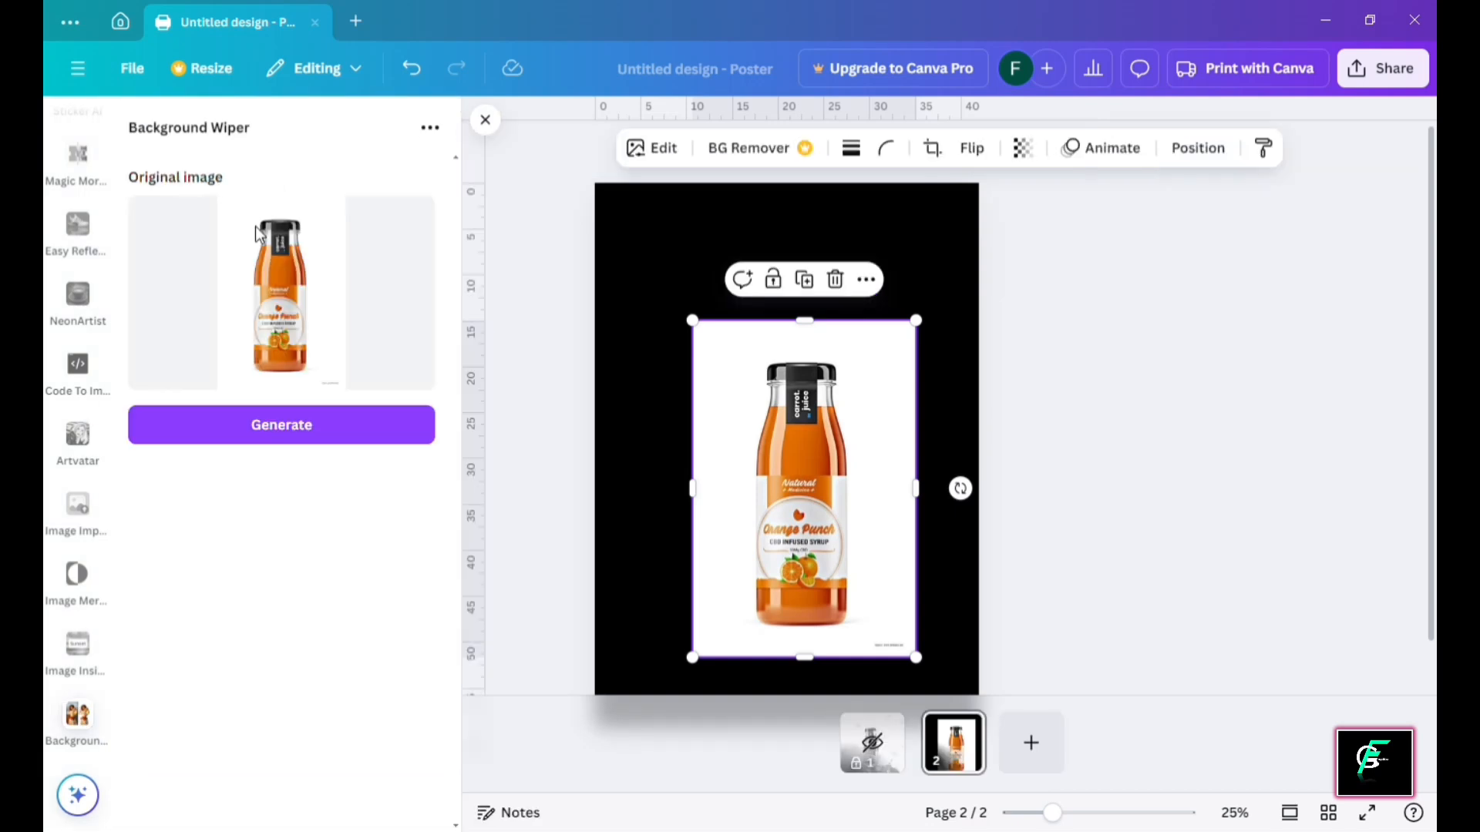
Remove the bottle photo's white background with Background Wiper and centre the bottle on the black page
click(310, 441)
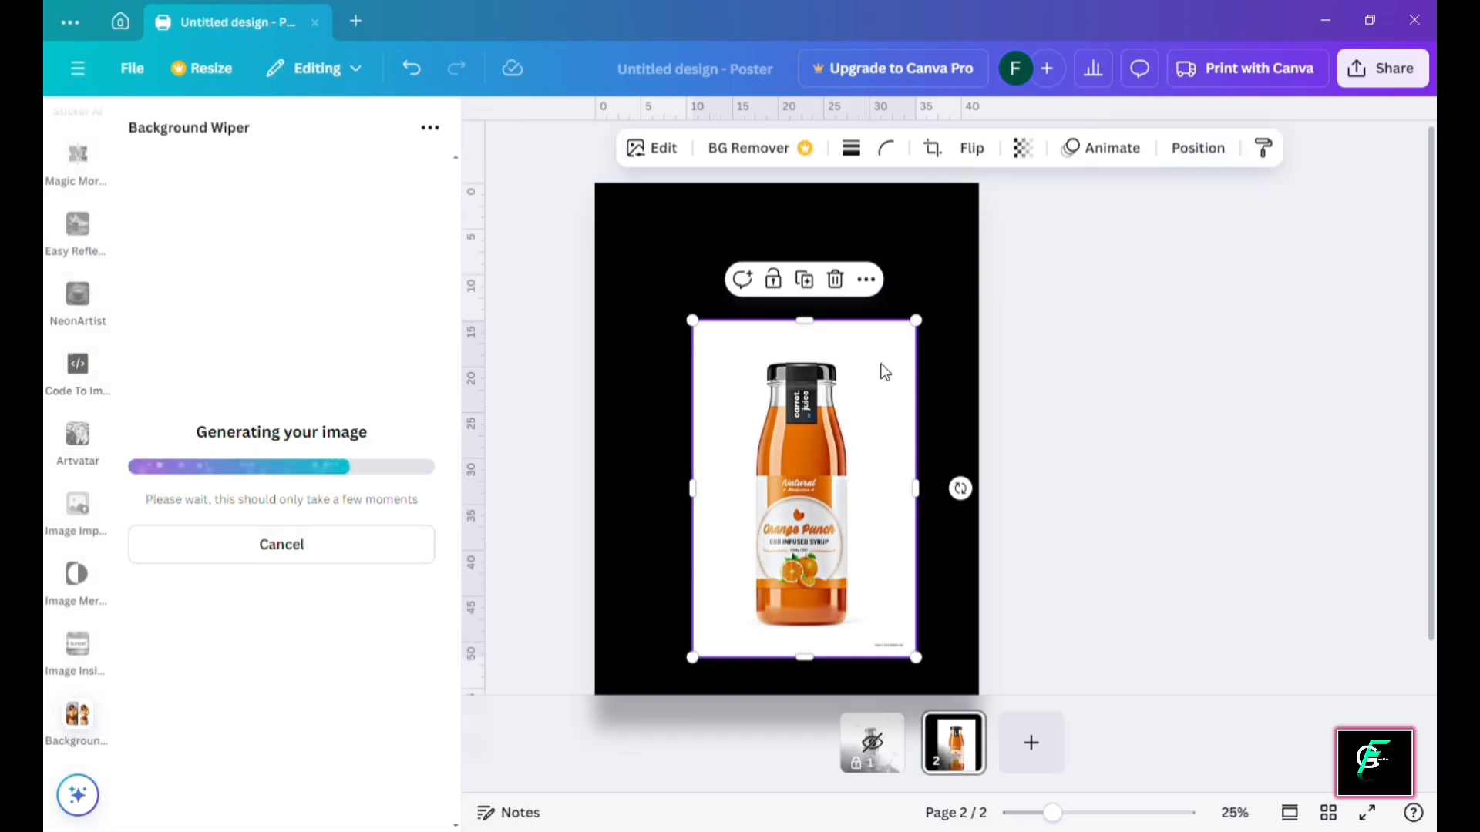
drag(281, 300, 196, 309)
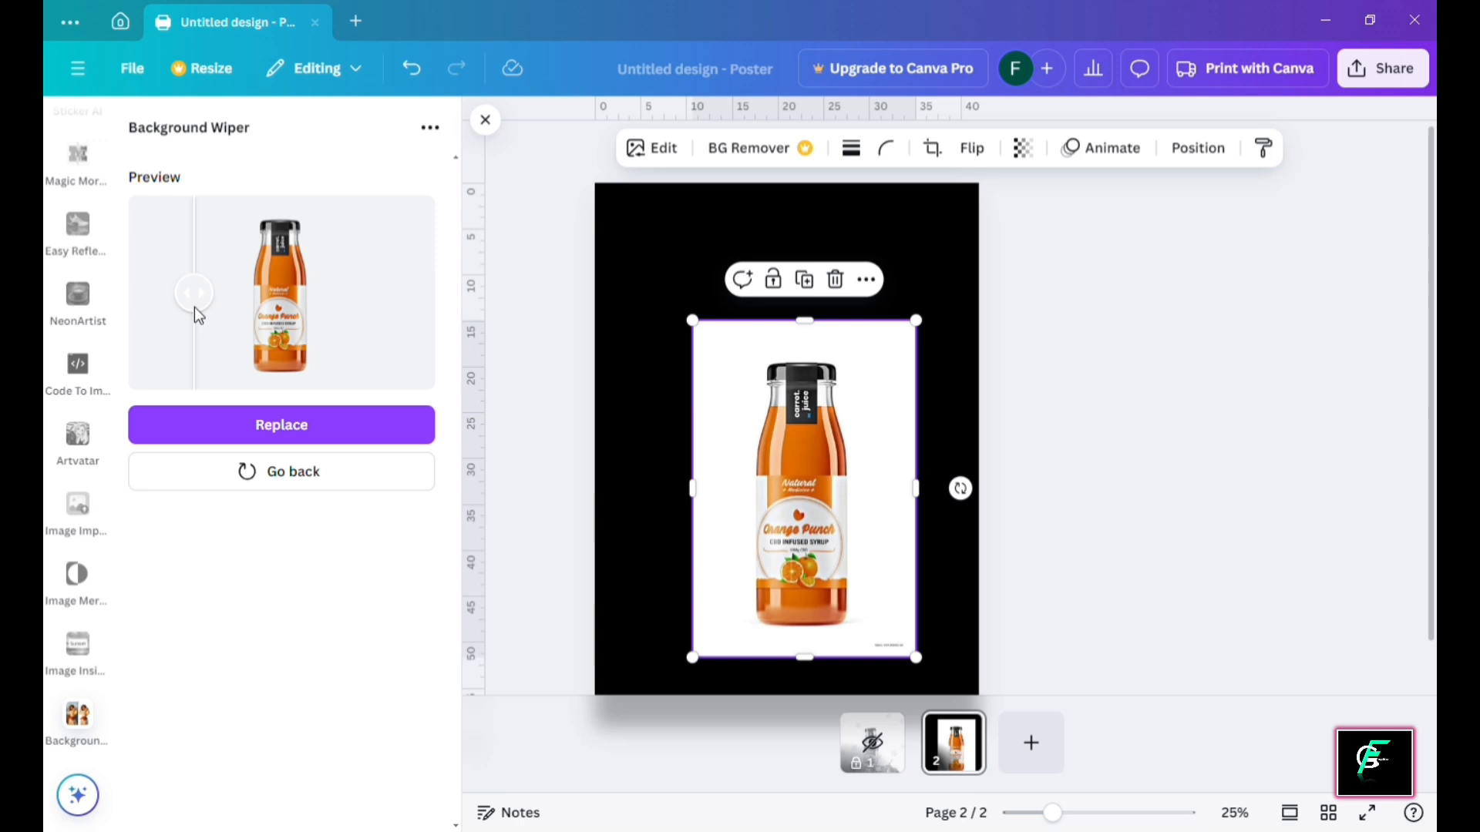
click(328, 428)
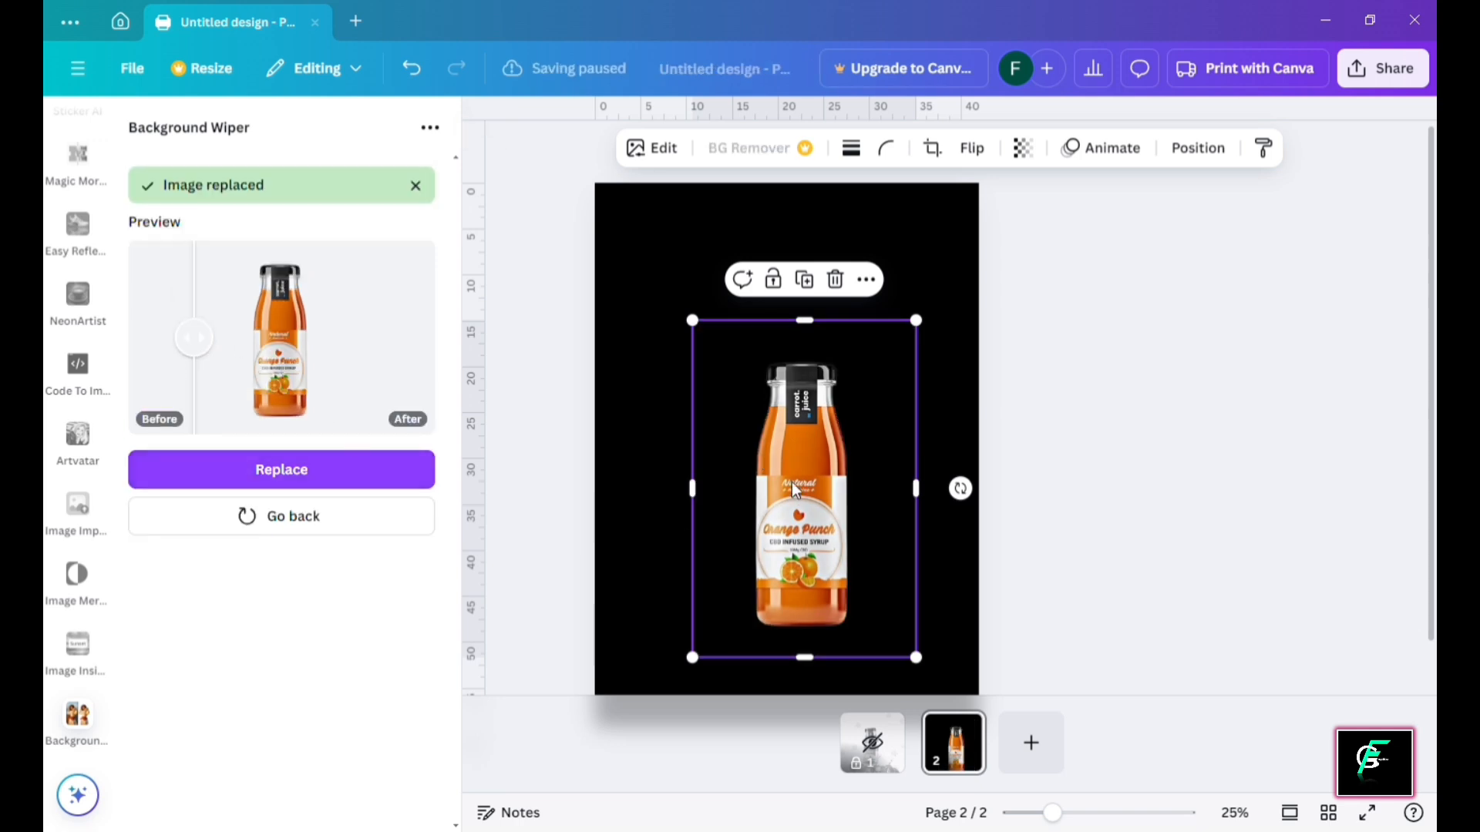
drag(792, 482, 774, 476)
click(1097, 419)
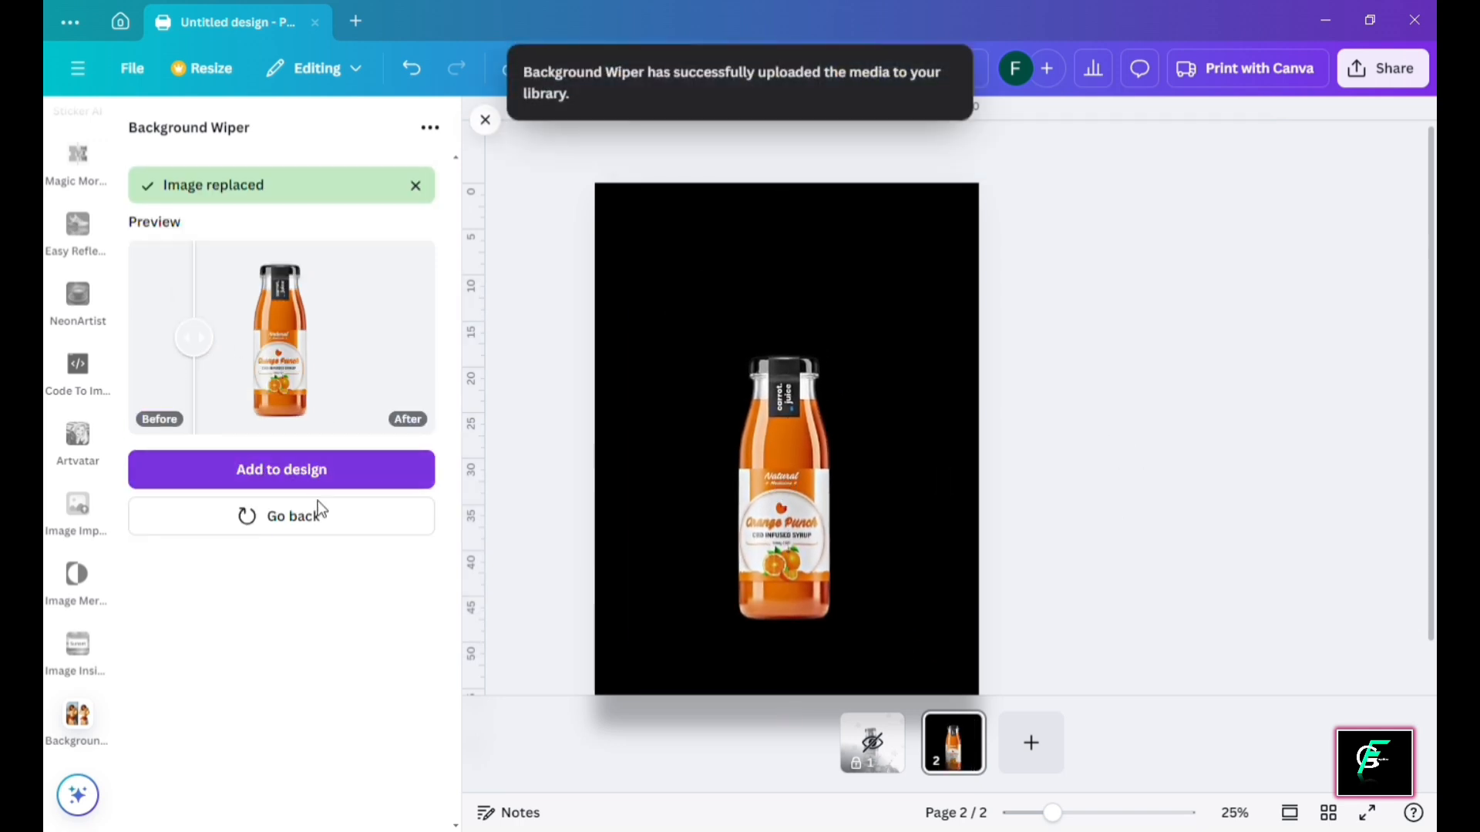
click(308, 514)
click(484, 117)
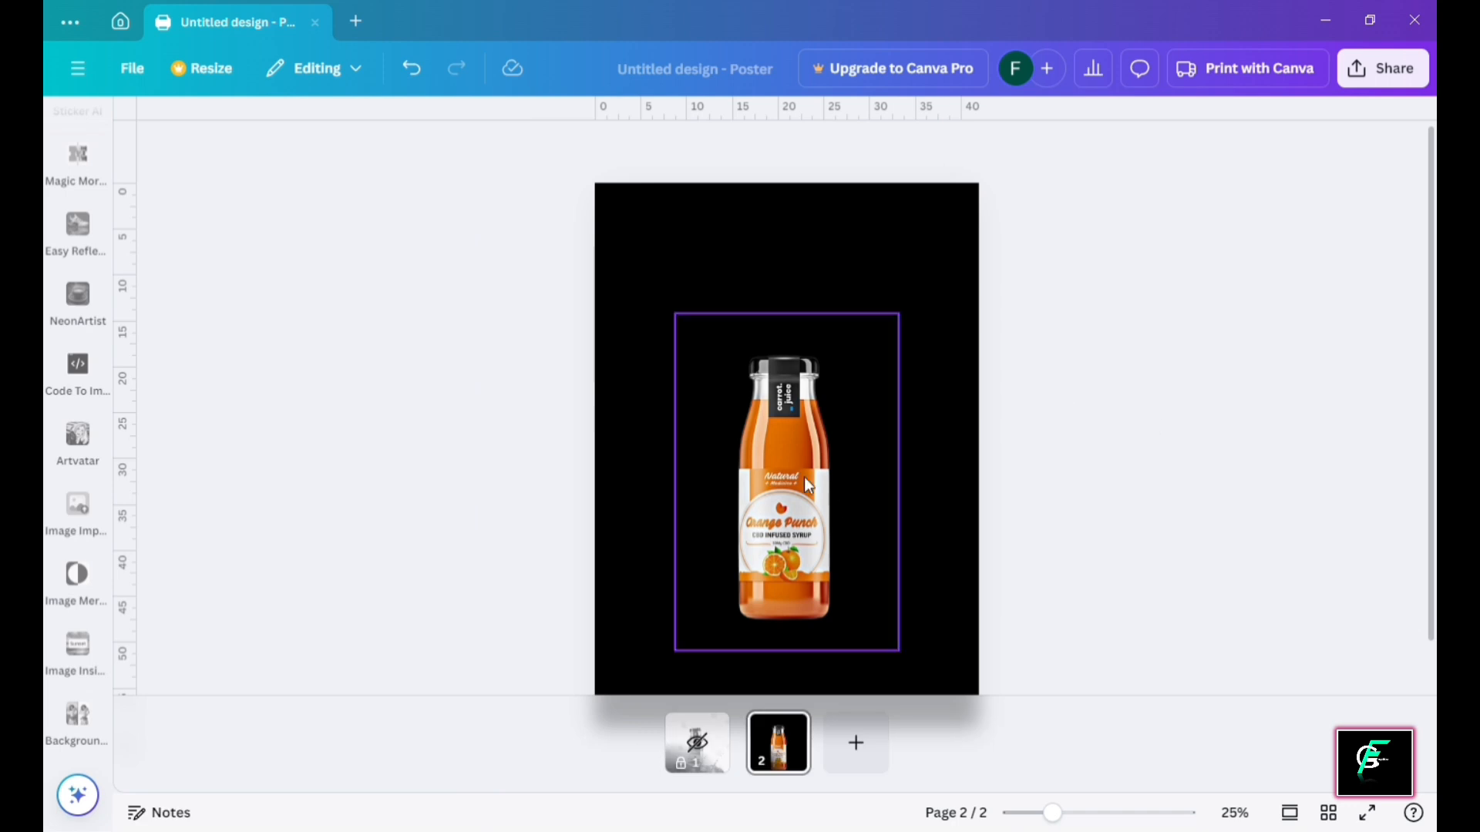
Move the bottle to the page centre and lock it in place
drag(816, 505, 823, 470)
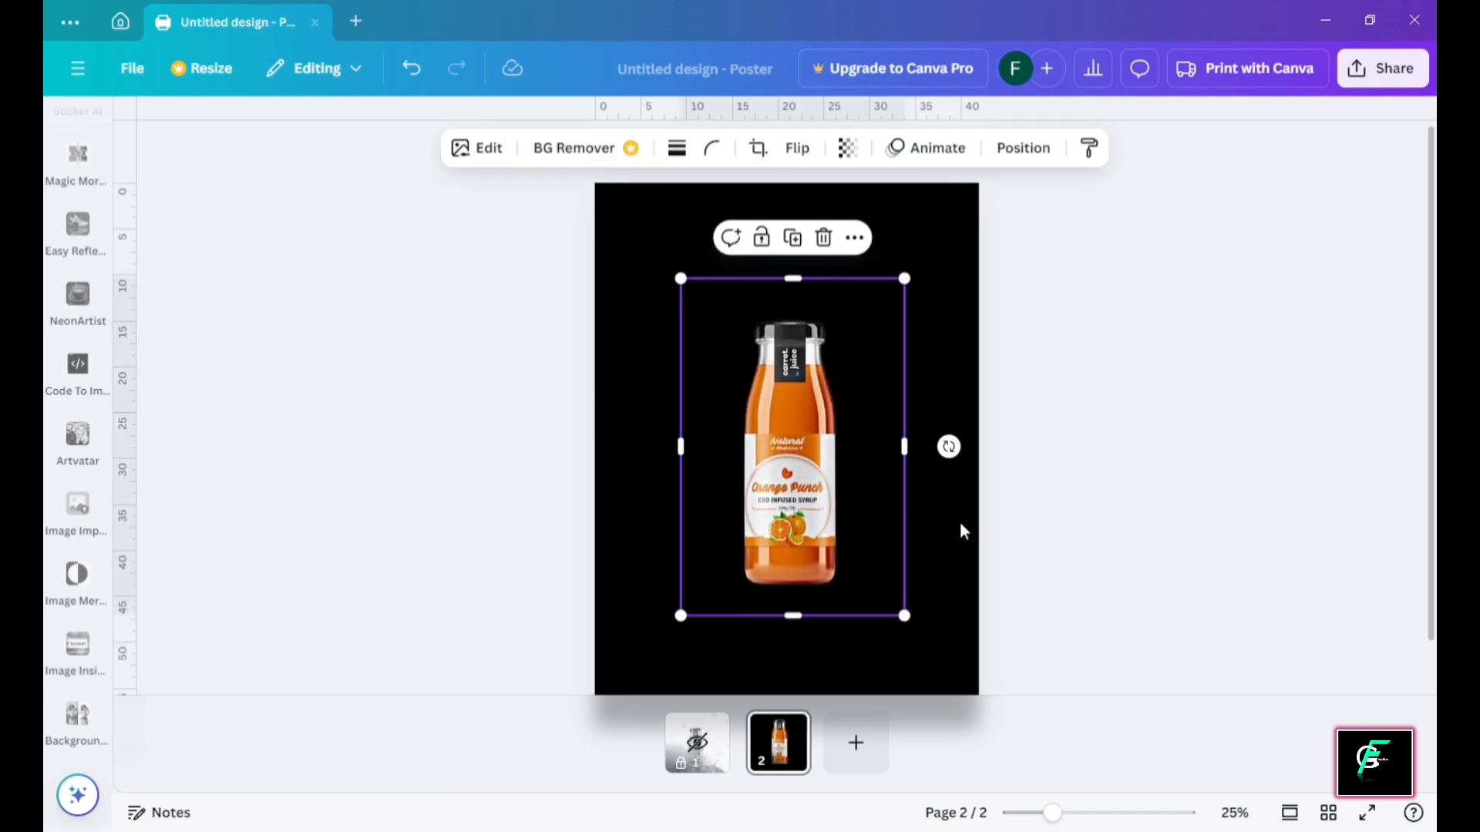
click(1014, 462)
click(808, 453)
click(763, 240)
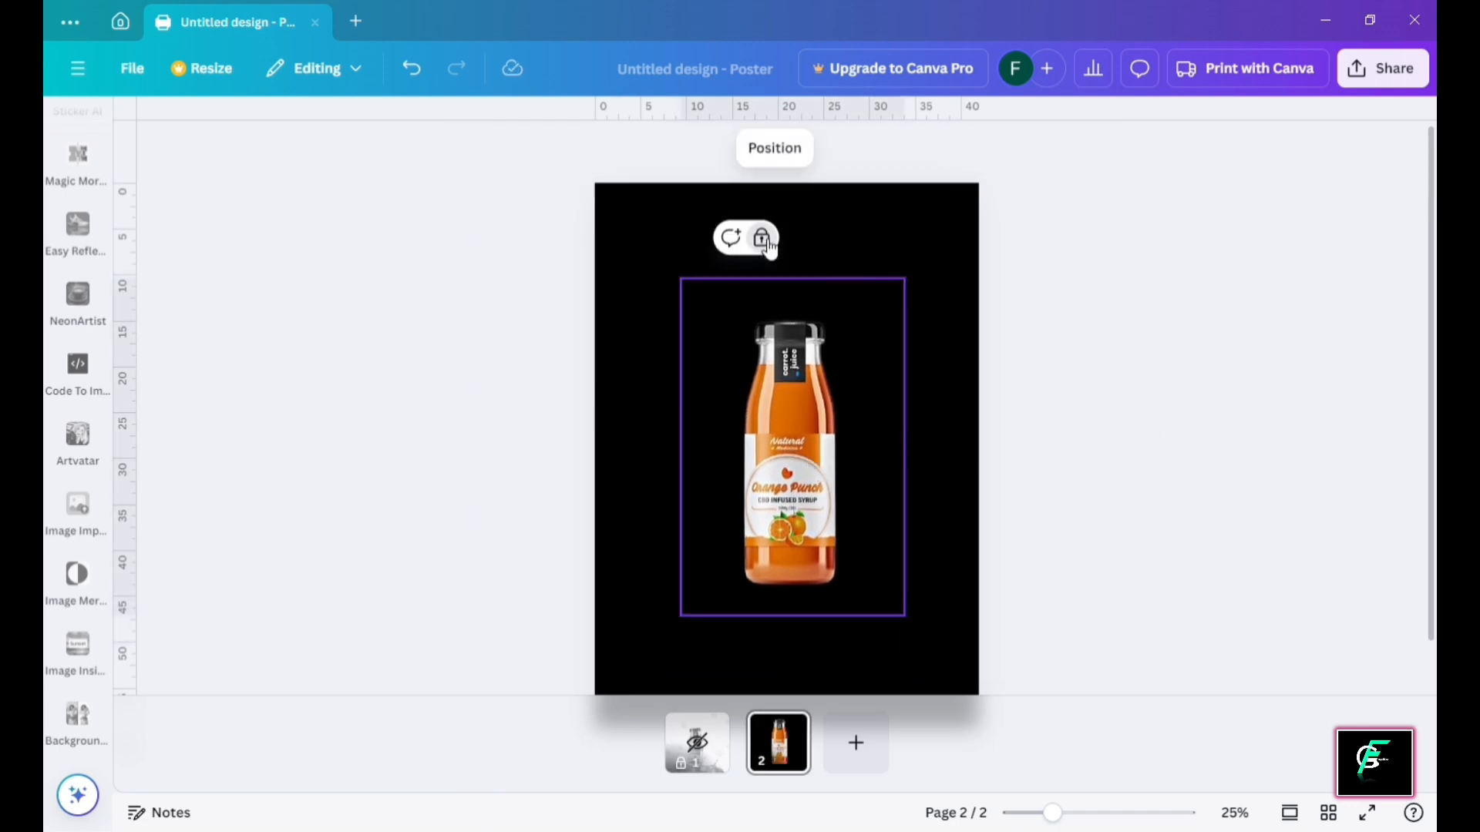
key(ctrl+z)
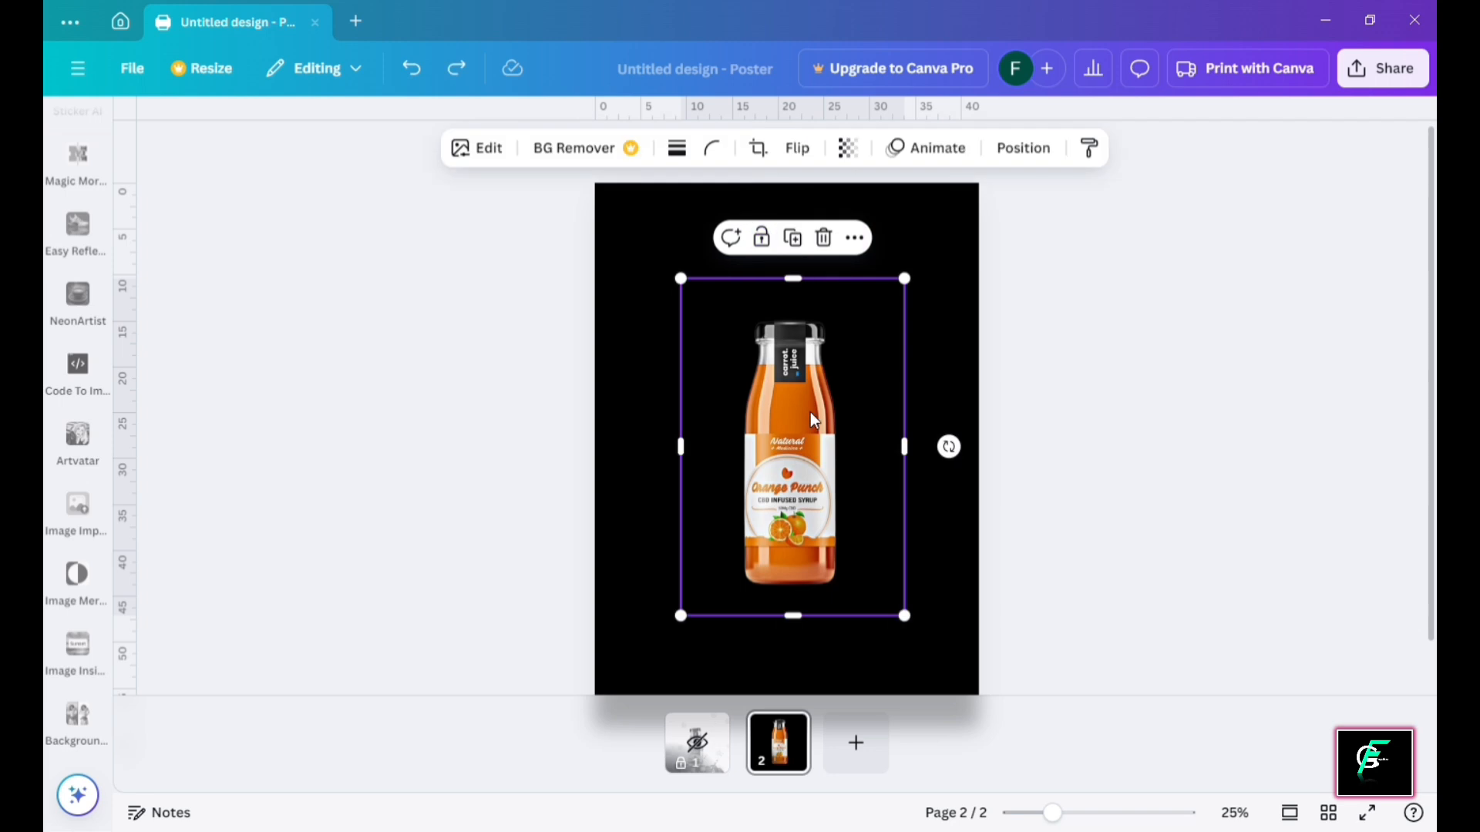
right_click(810, 413)
click(879, 247)
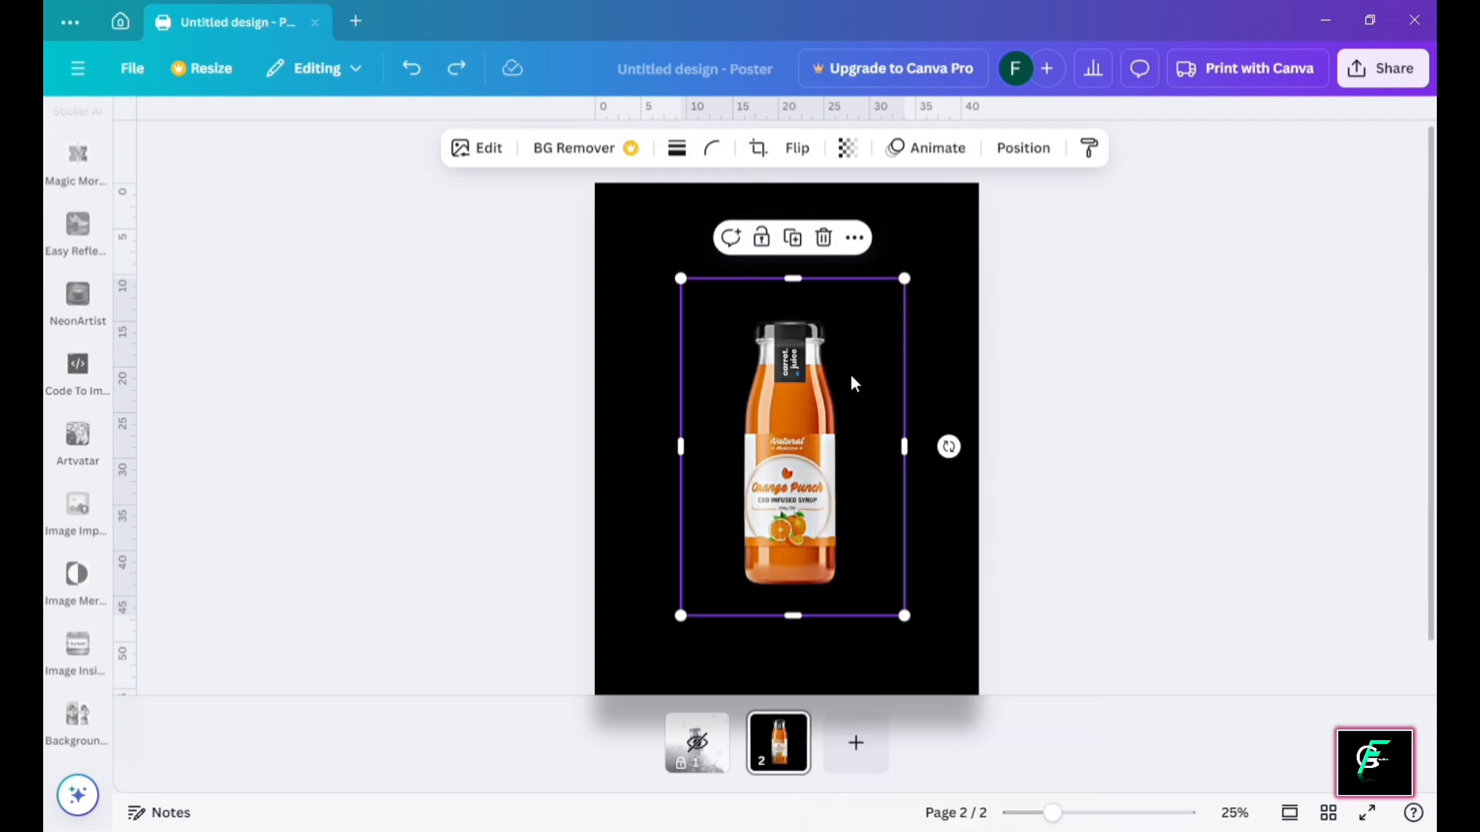
click(763, 240)
right_click(794, 391)
key(Escape)
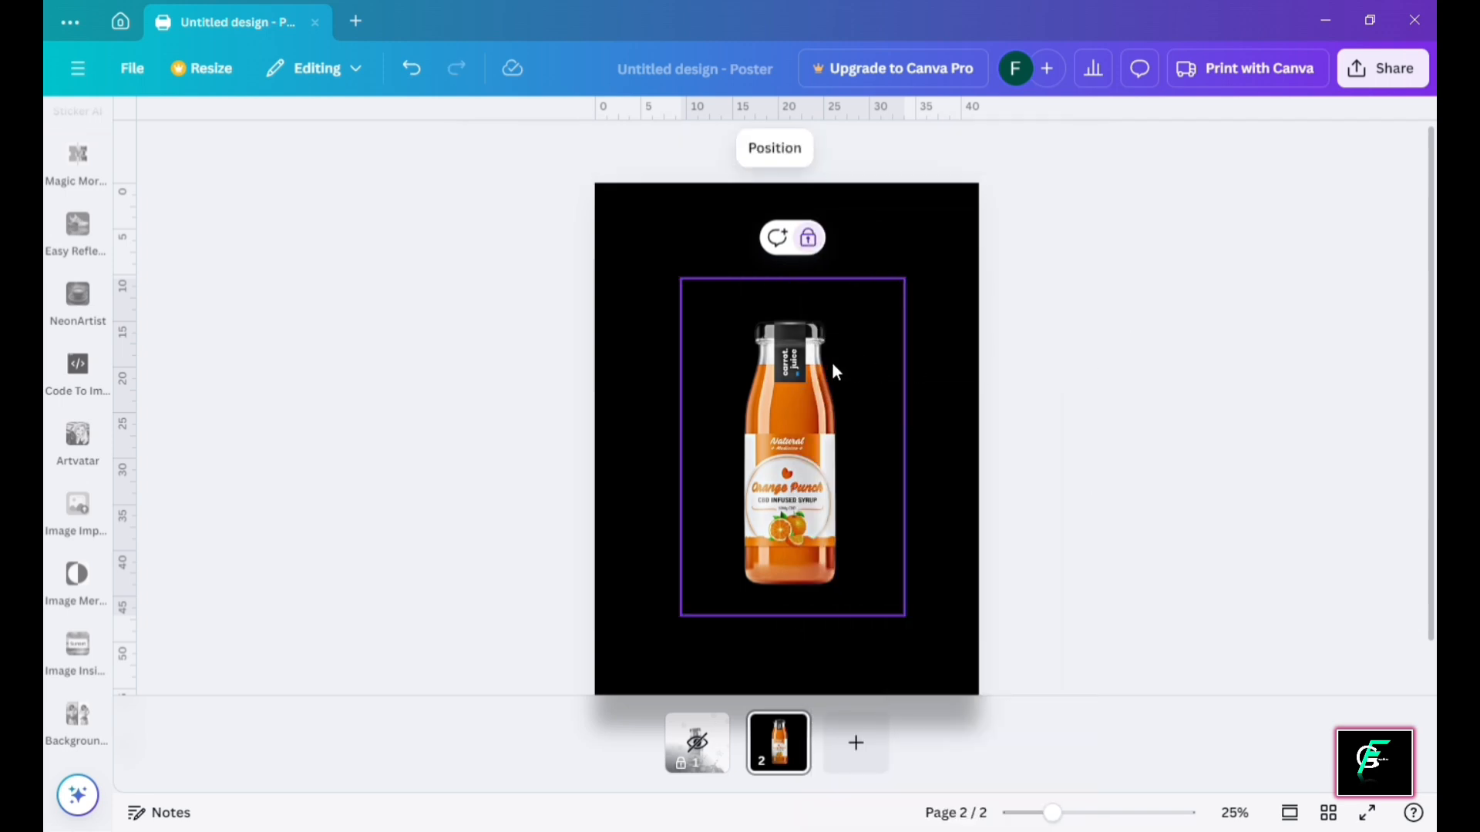
Paste a copy of the bottle over the original and crop it to the top section
key(ctrl+v)
drag(796, 369, 791, 365)
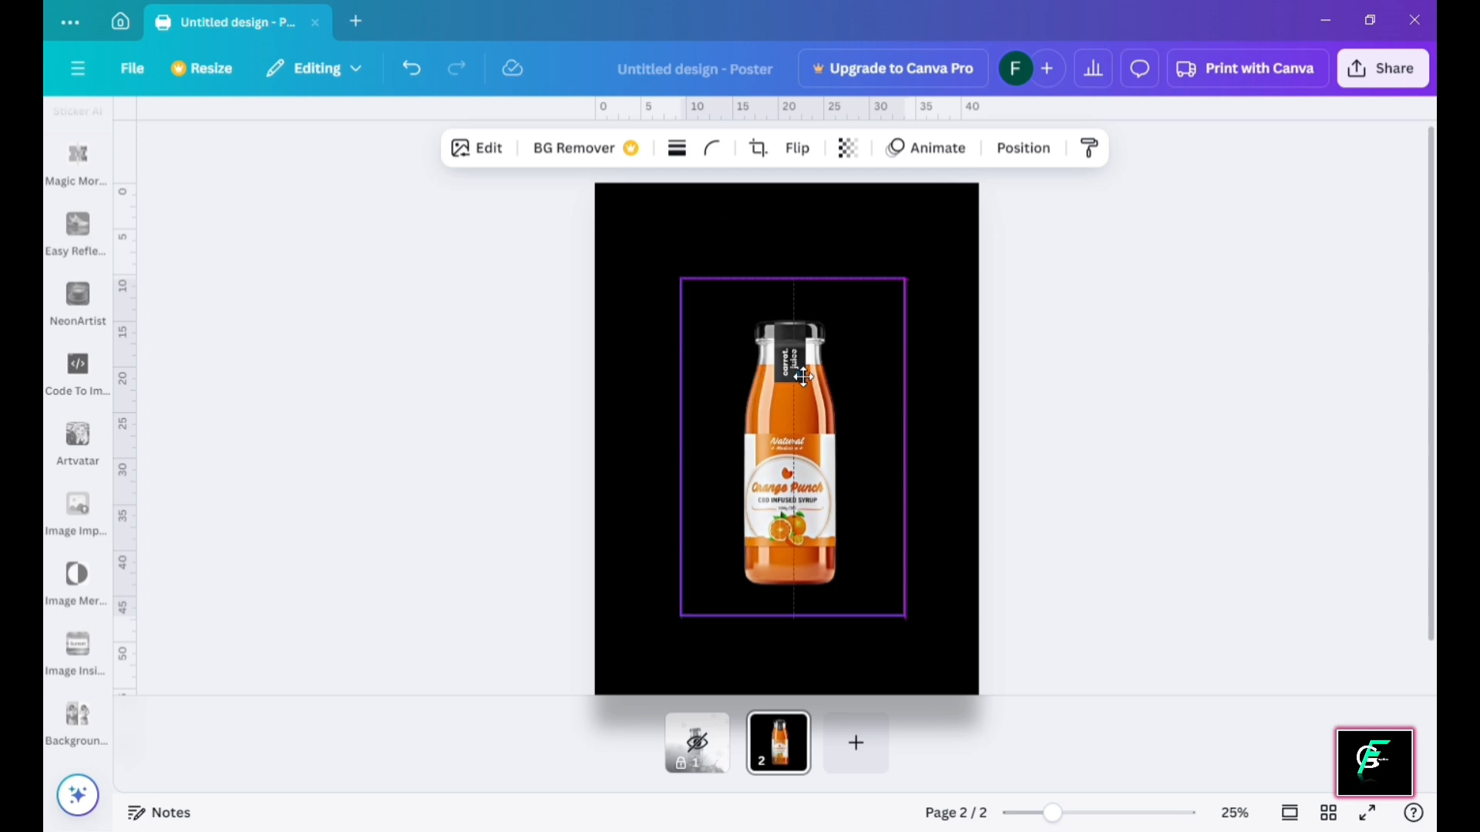
mouse_move(793, 280)
mouse_down()
mouse_move(802, 402)
mouse_move(801, 272)
mouse_move(802, 297)
mouse_up()
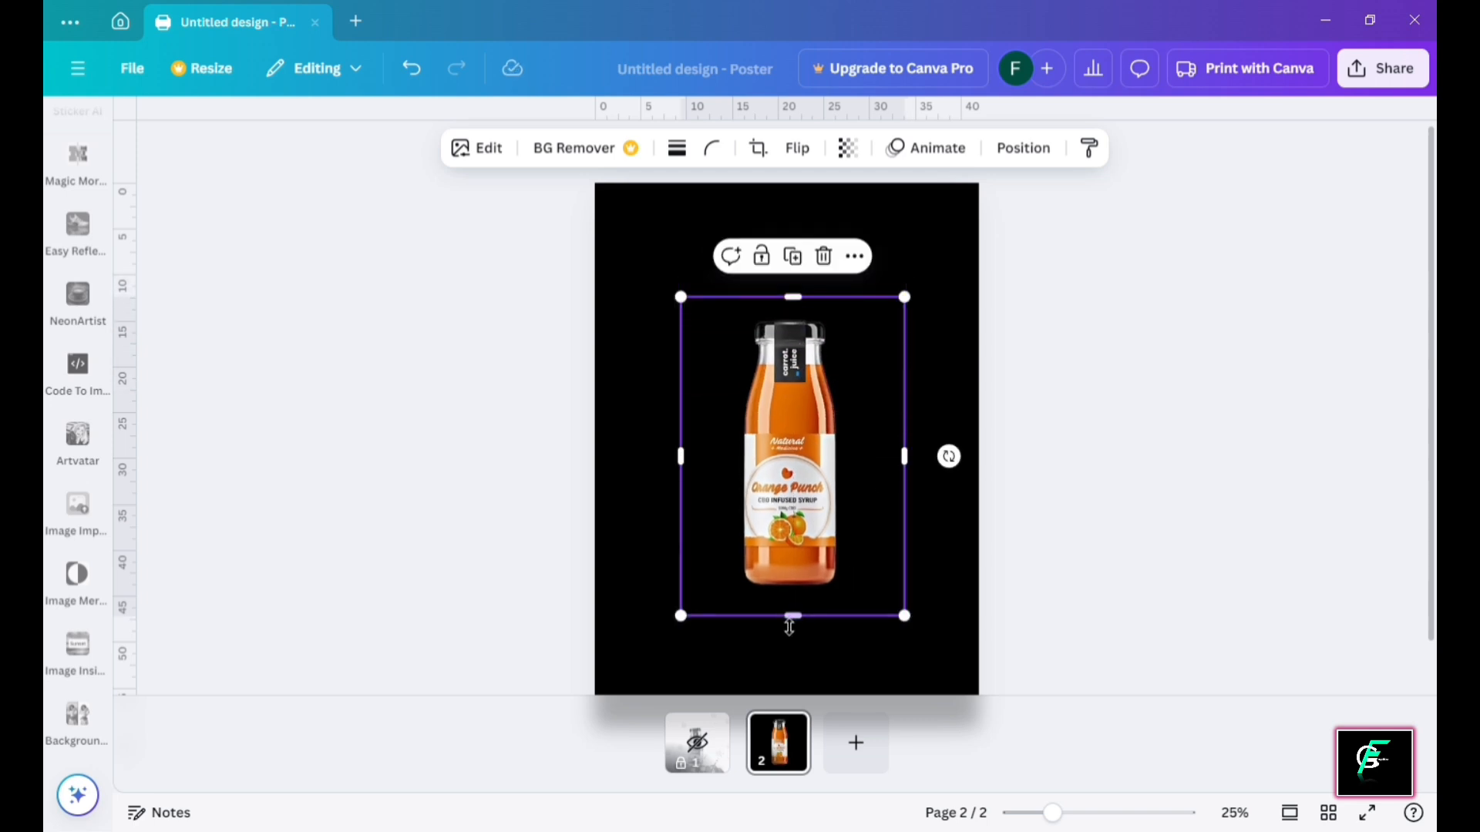
drag(789, 627, 821, 456)
click(942, 445)
Paste another bottle copy and crop it to the bottom section
key(ctrl+v)
drag(793, 281, 807, 528)
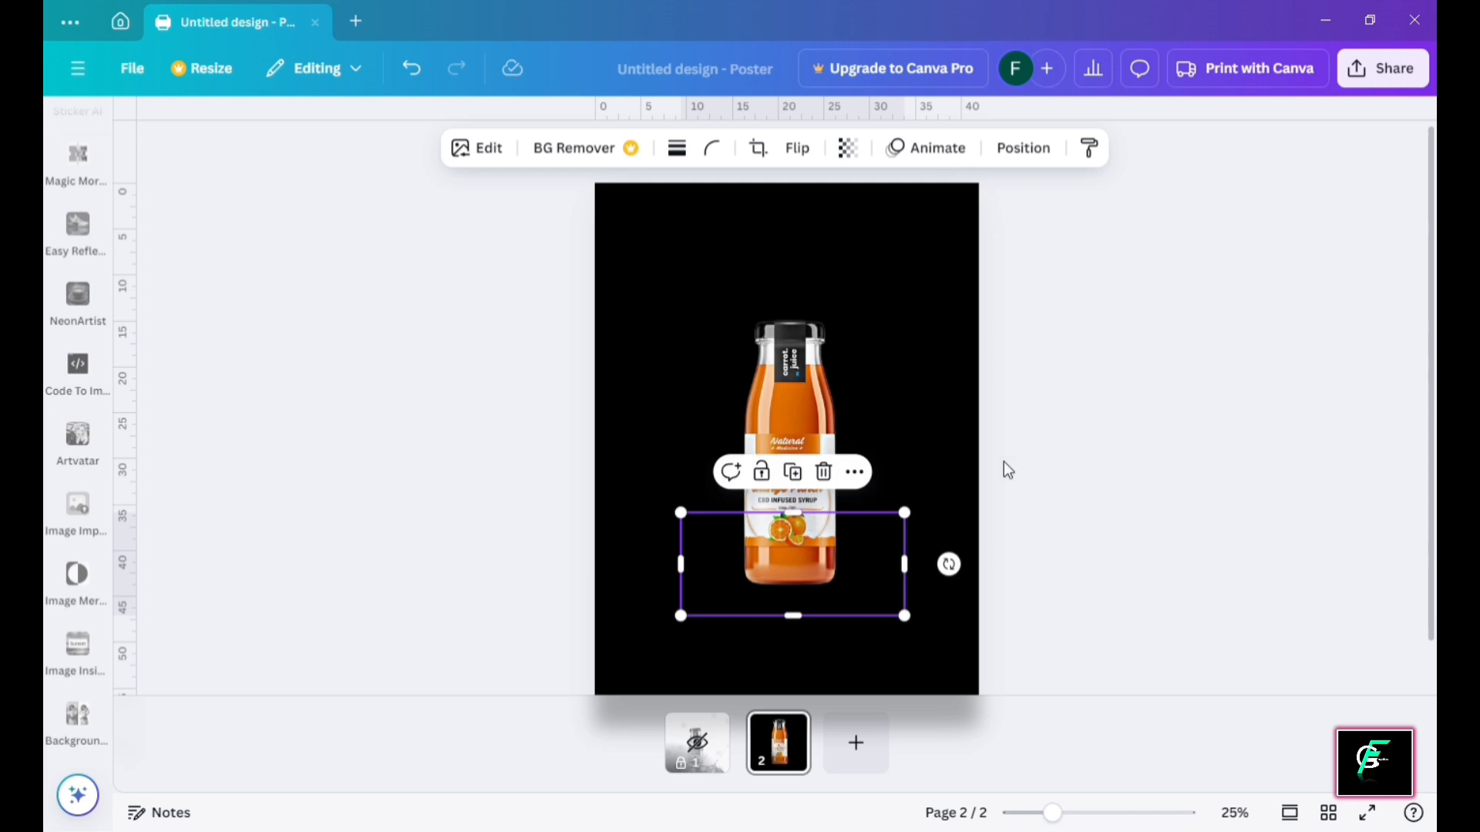
click(1005, 470)
click(788, 350)
Turn on rulers and guides from the design's settings
shift+click(807, 537)
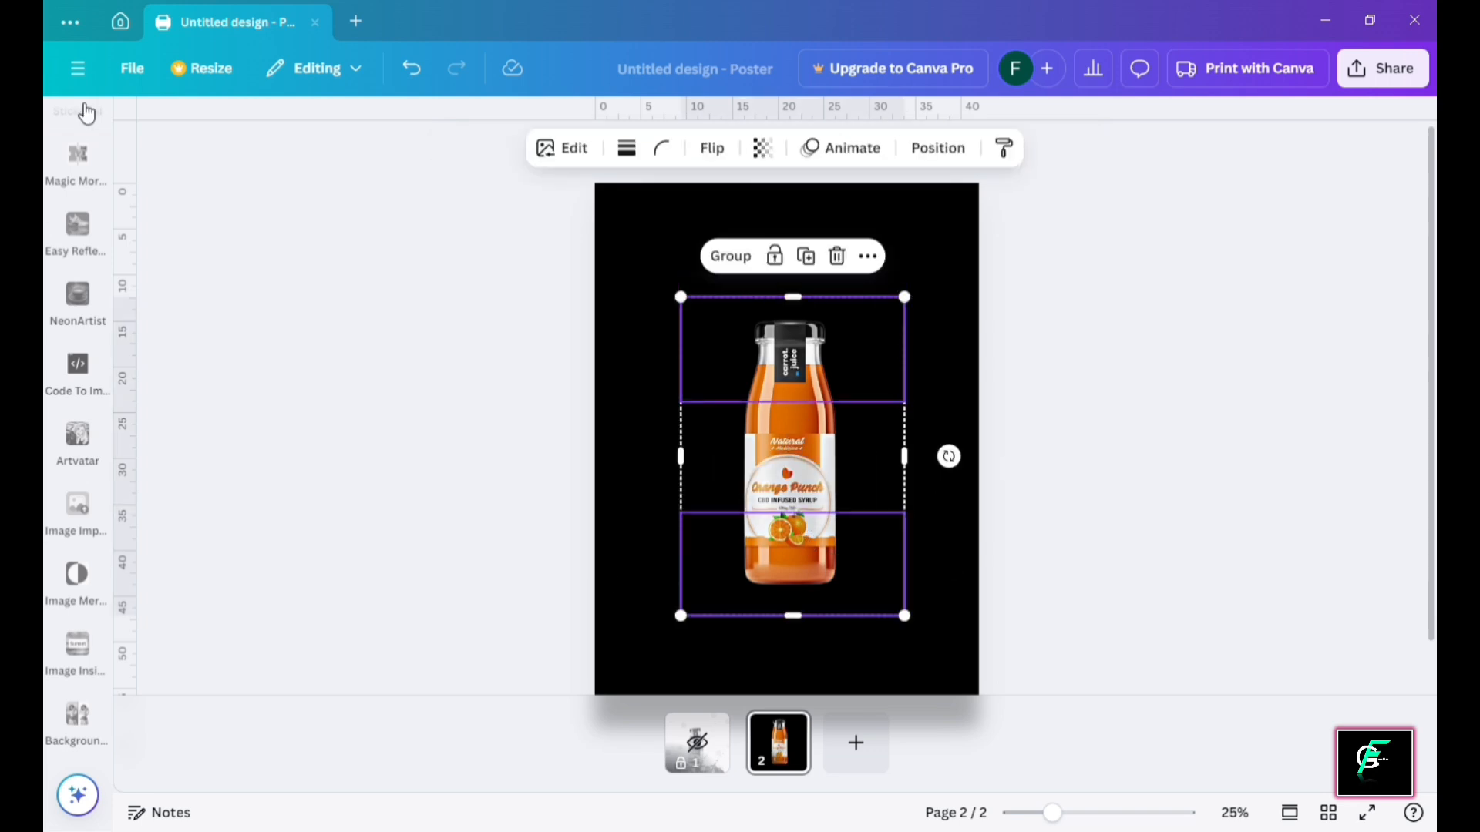
scroll(103, 195, up, 5)
click(78, 137)
click(127, 68)
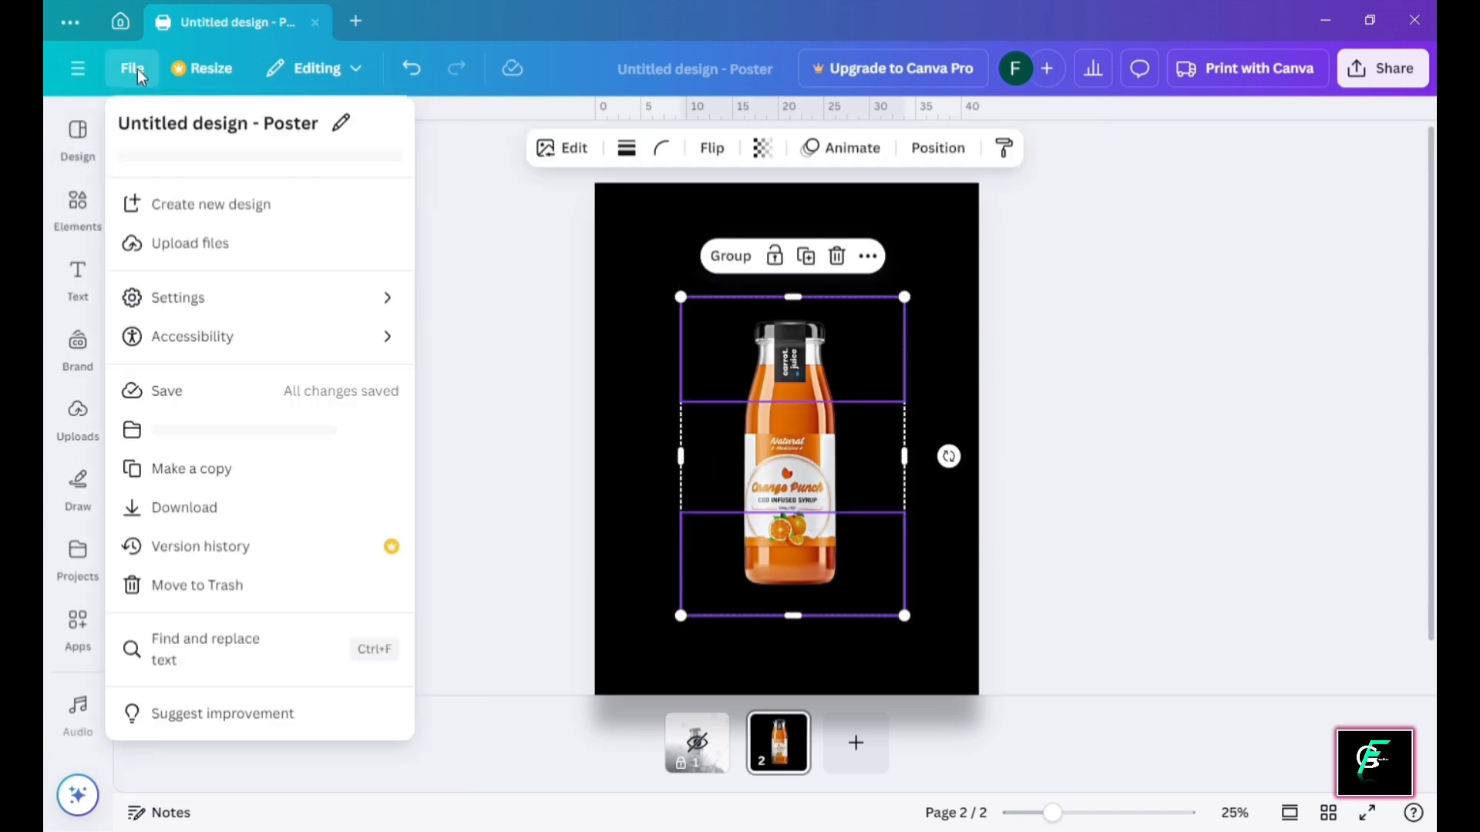
click(266, 301)
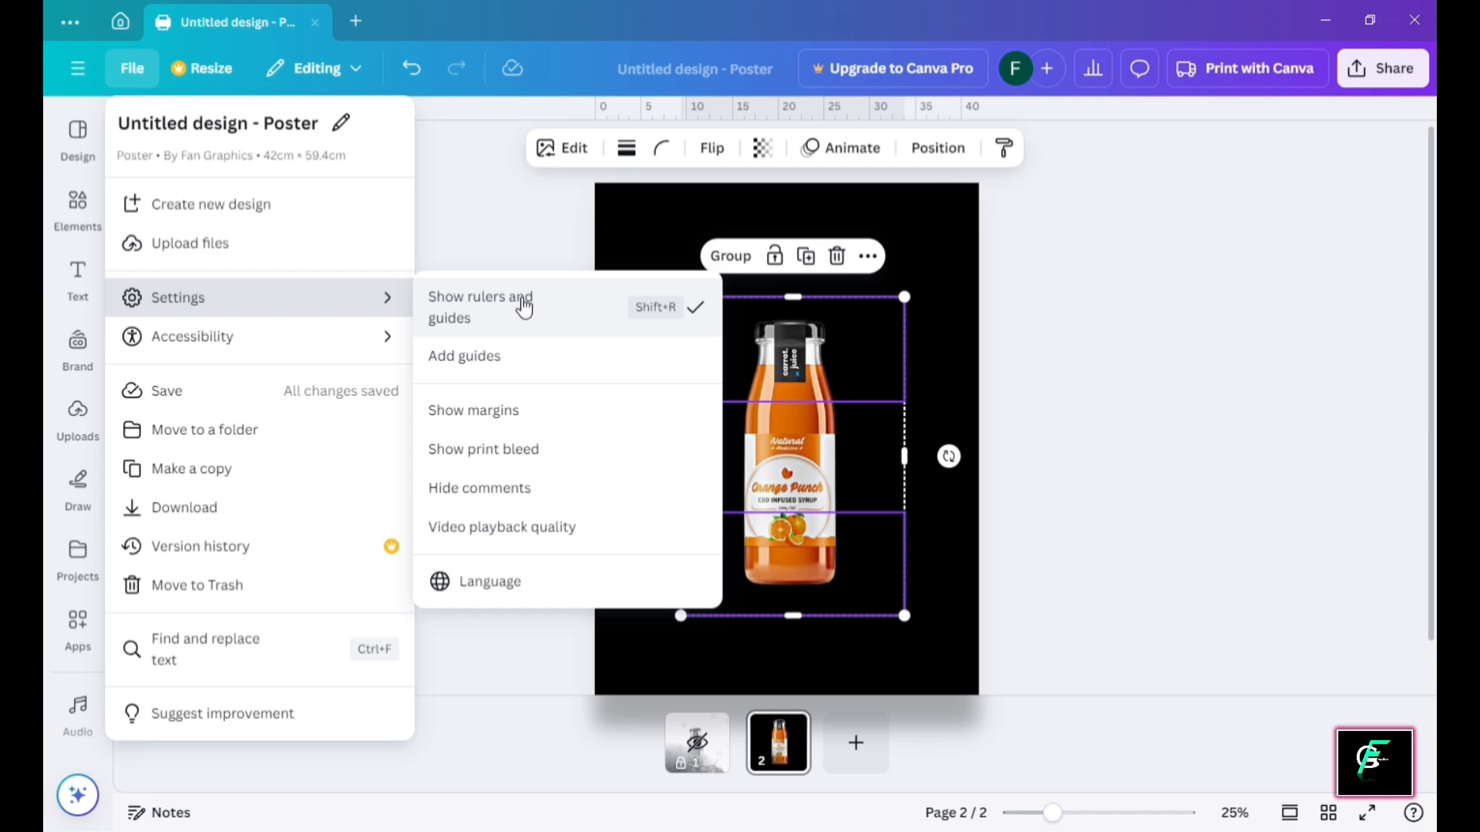
click(524, 306)
Add two horizontal guides across the bottle and paste another full bottle copy
drag(763, 120, 772, 410)
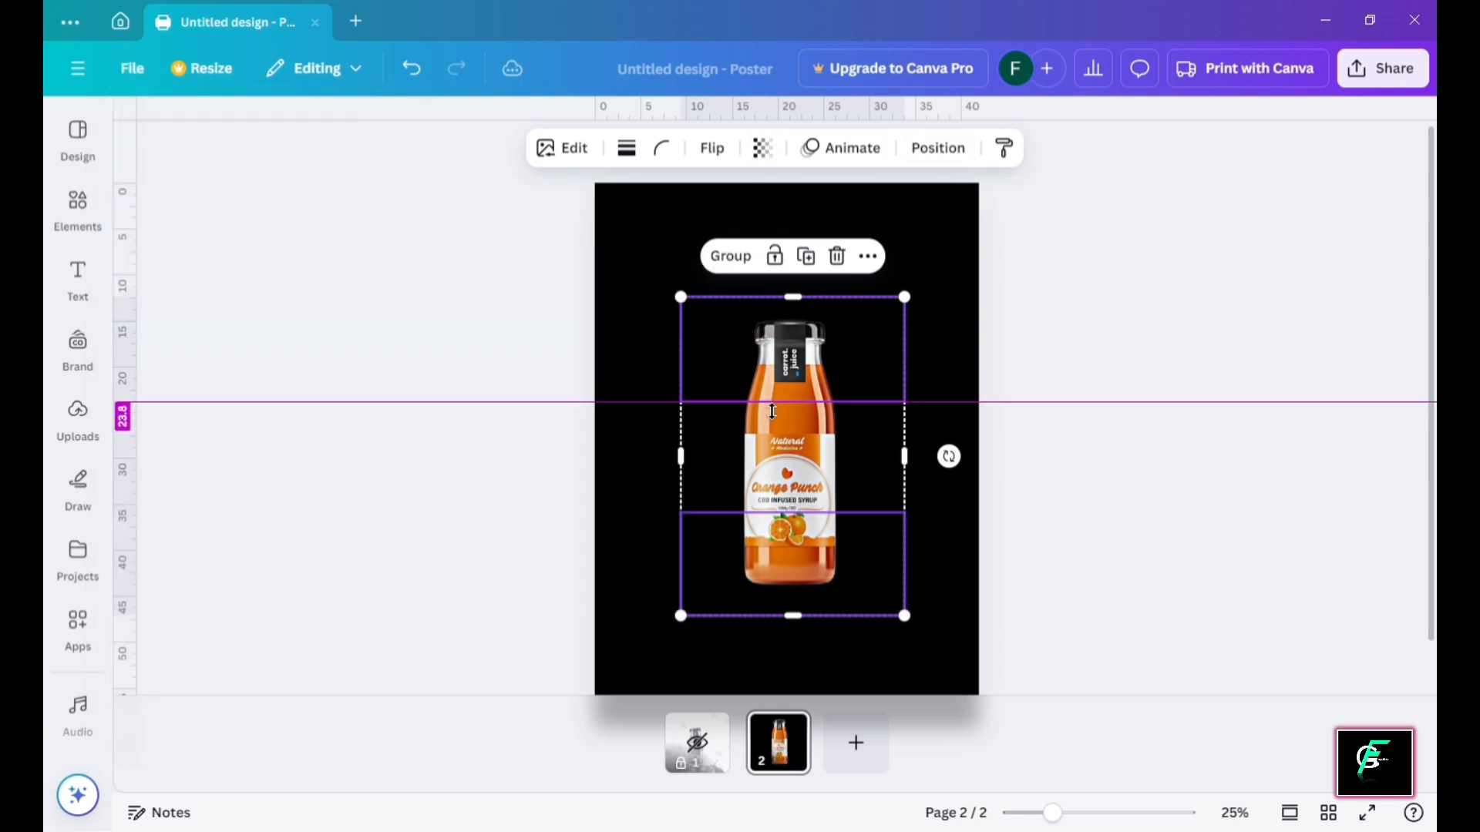
drag(777, 116, 786, 513)
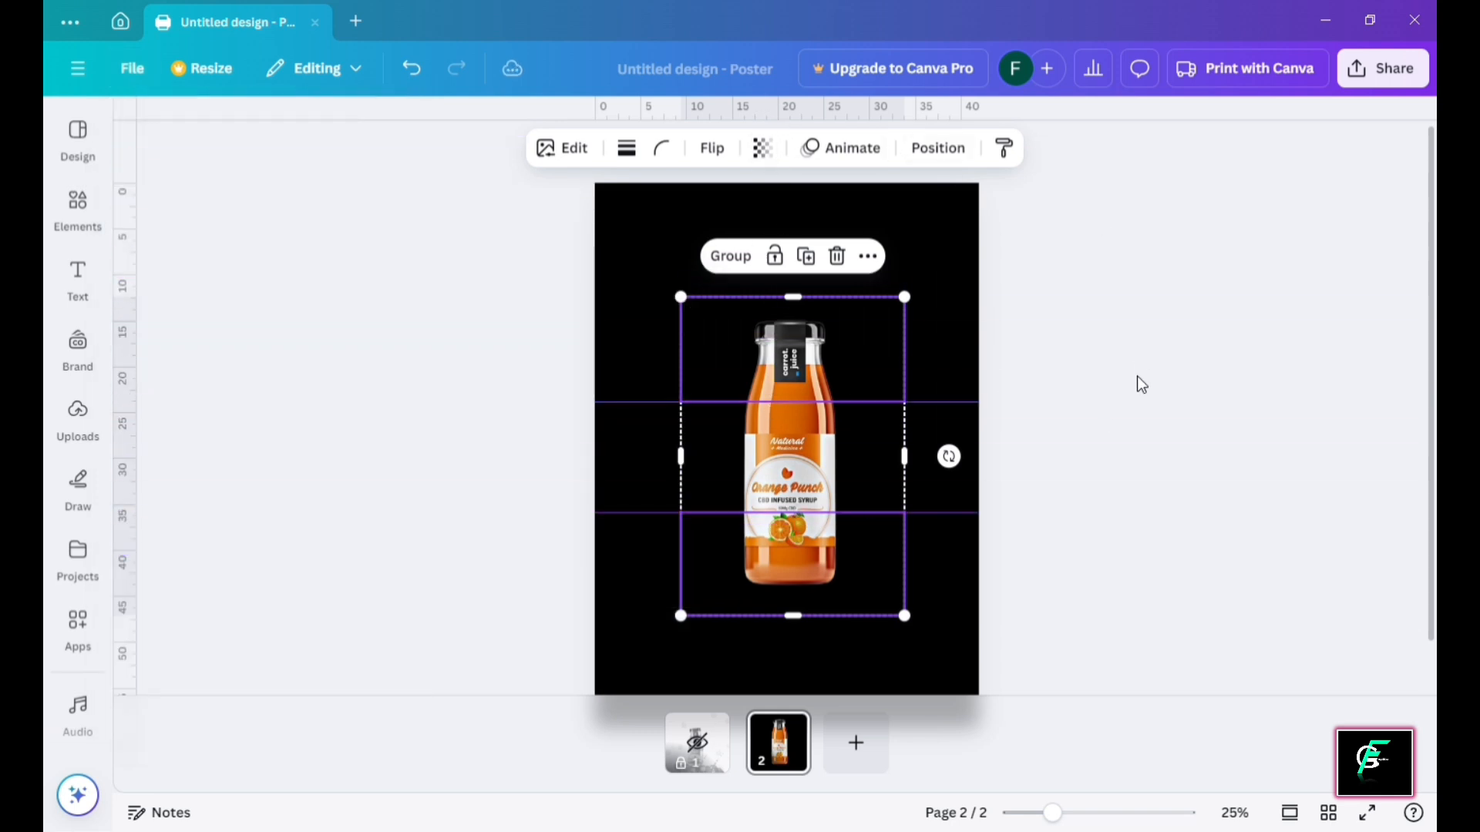
click(1136, 378)
key(ctrl+v)
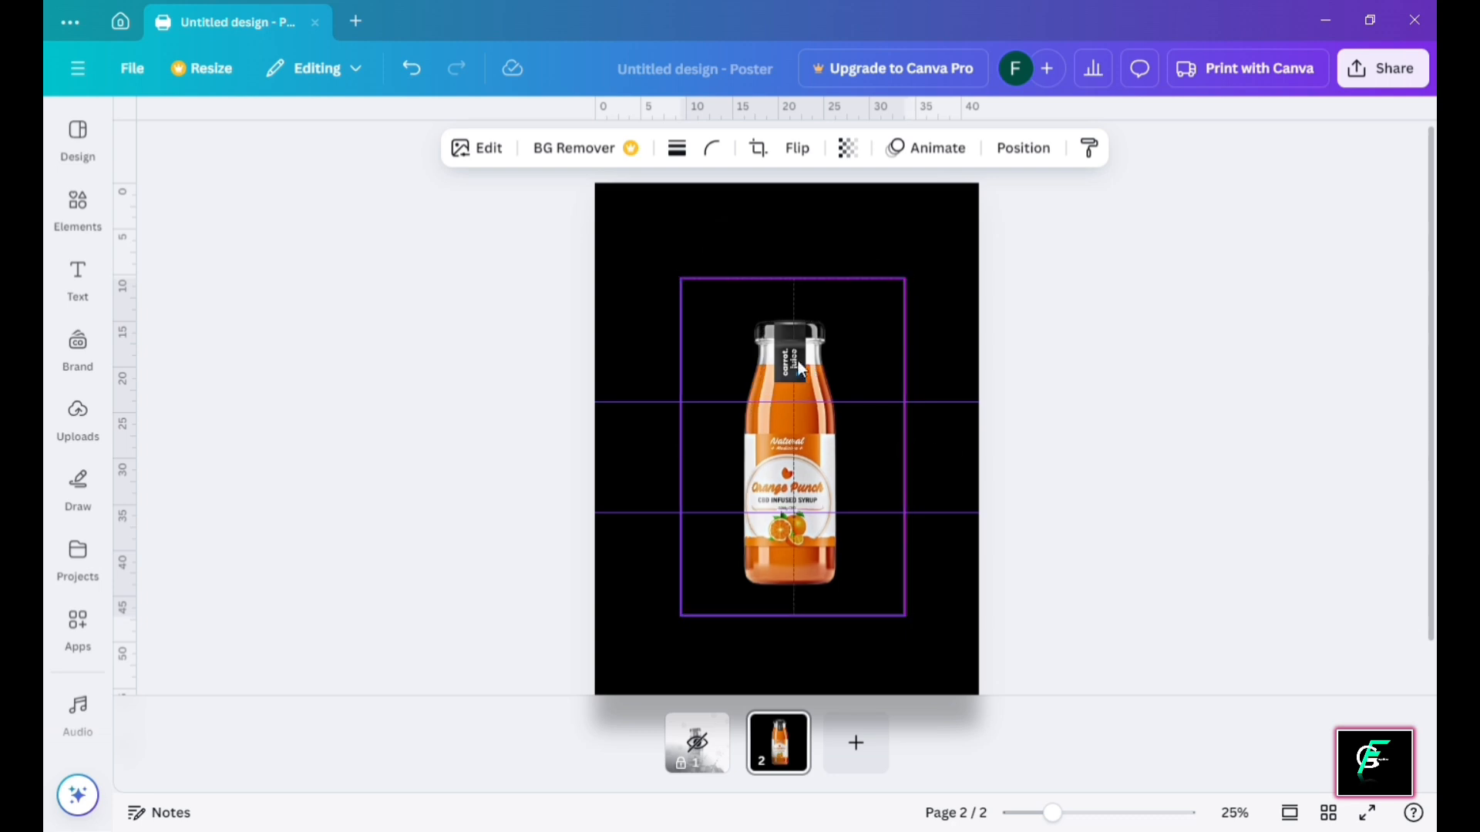
Crop the pasted copy to the middle band between the guides and narrow its sides
drag(801, 285, 809, 416)
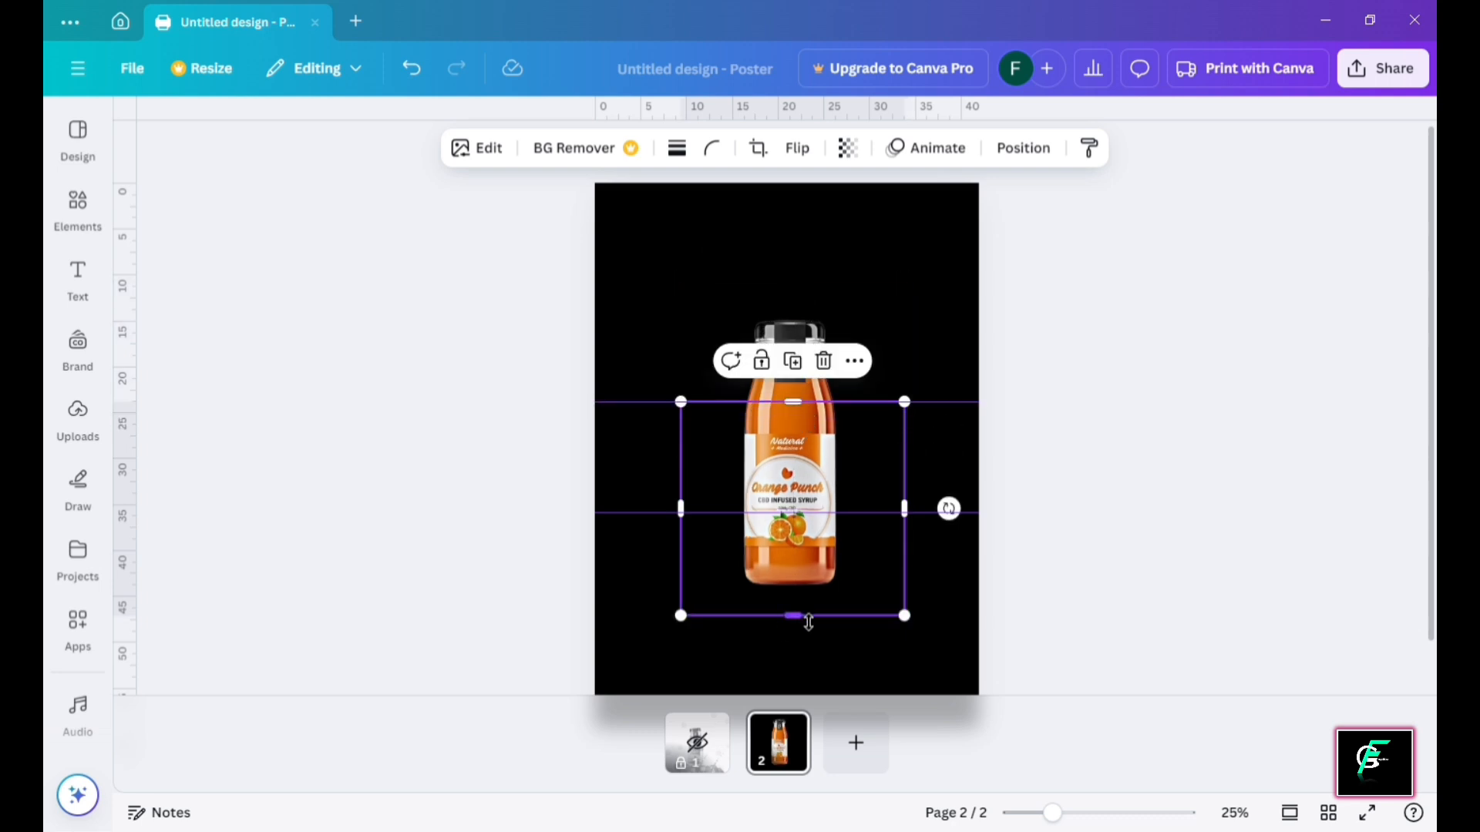
drag(808, 622, 810, 513)
click(1070, 545)
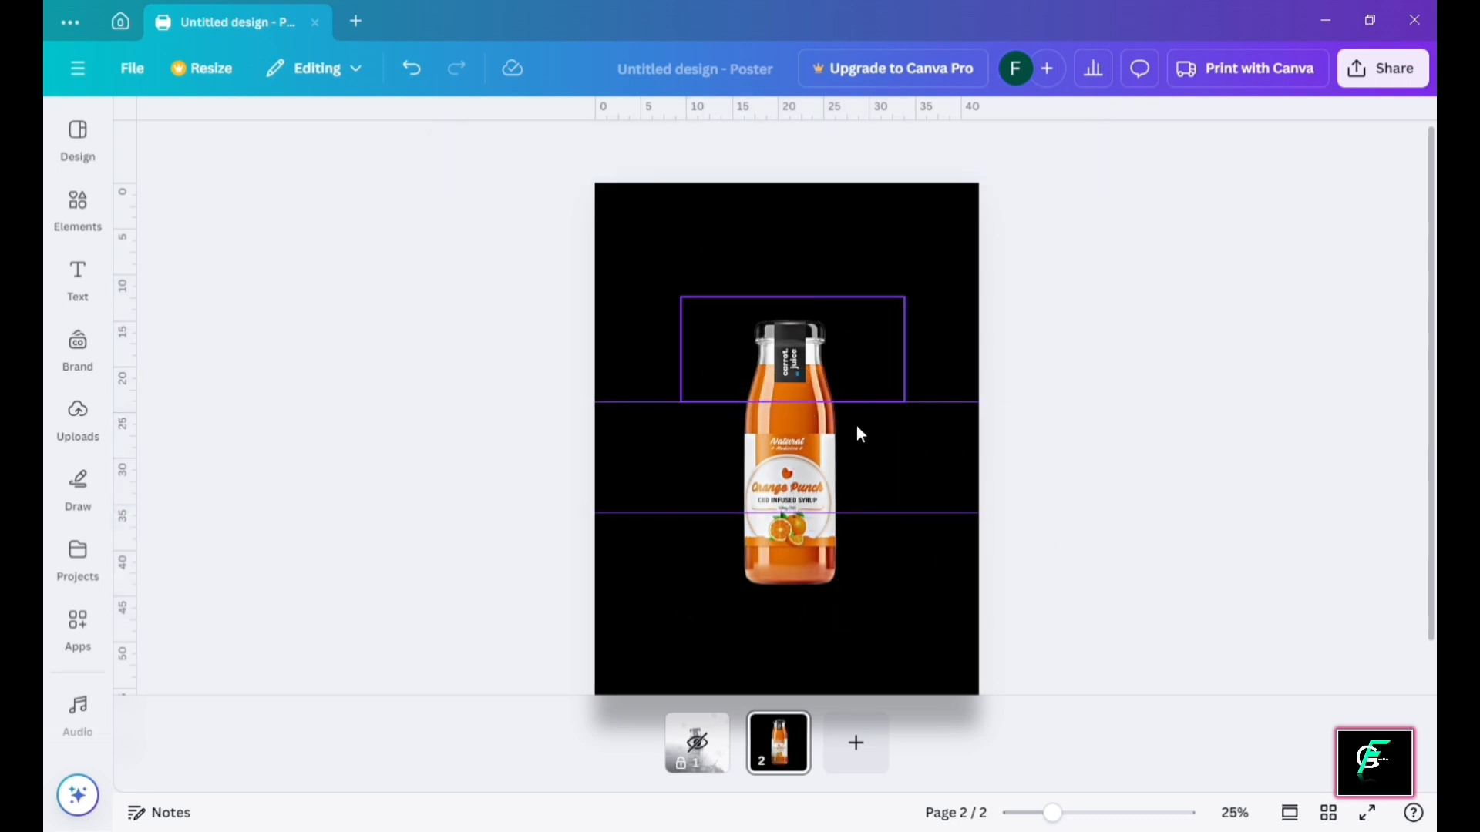
click(898, 452)
drag(900, 456, 880, 461)
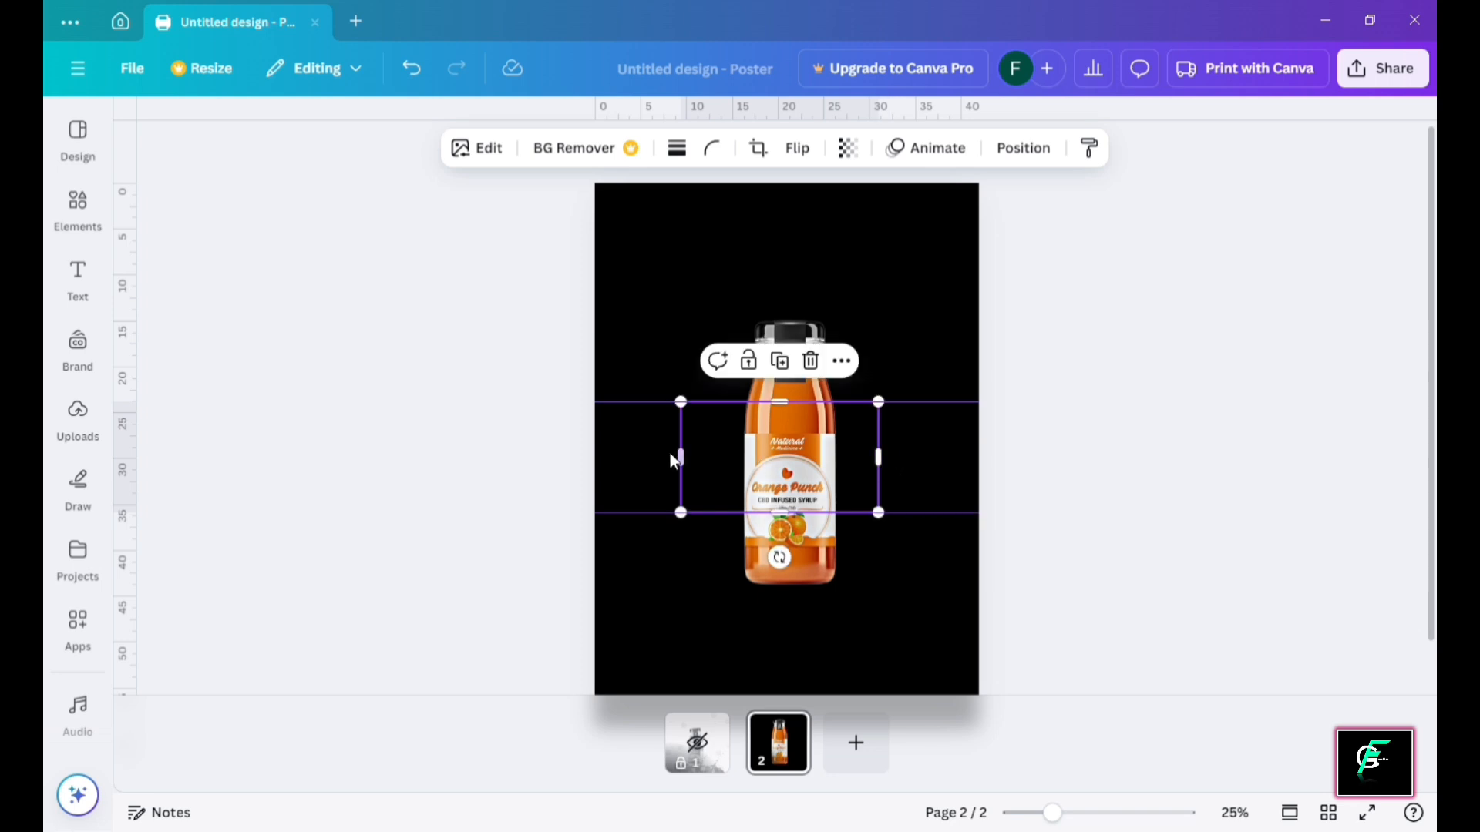
drag(678, 458, 711, 466)
Trim the left and right sides of the top and bottom slices inward
click(778, 335)
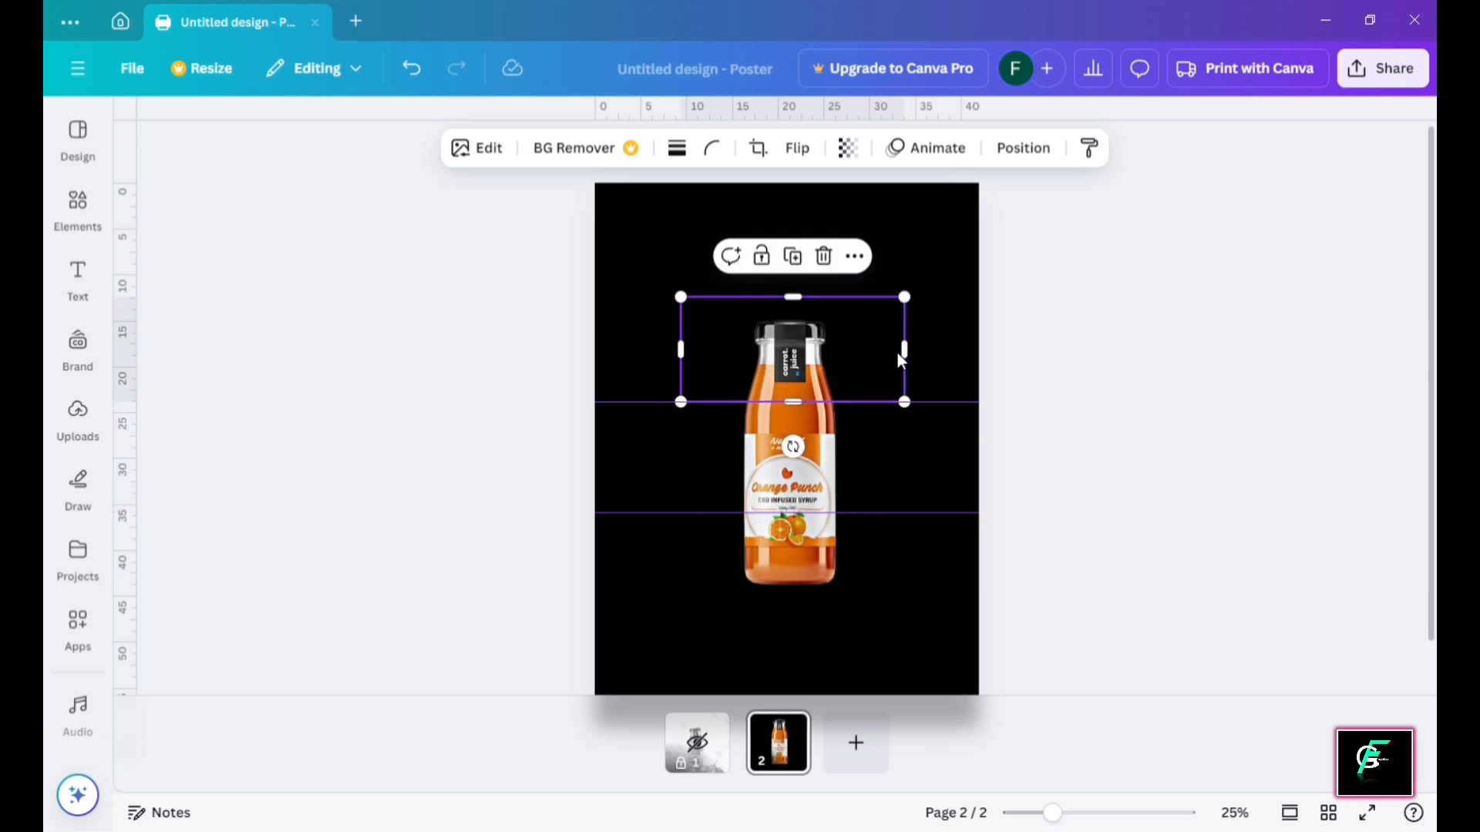
drag(900, 358, 879, 362)
drag(697, 348, 719, 360)
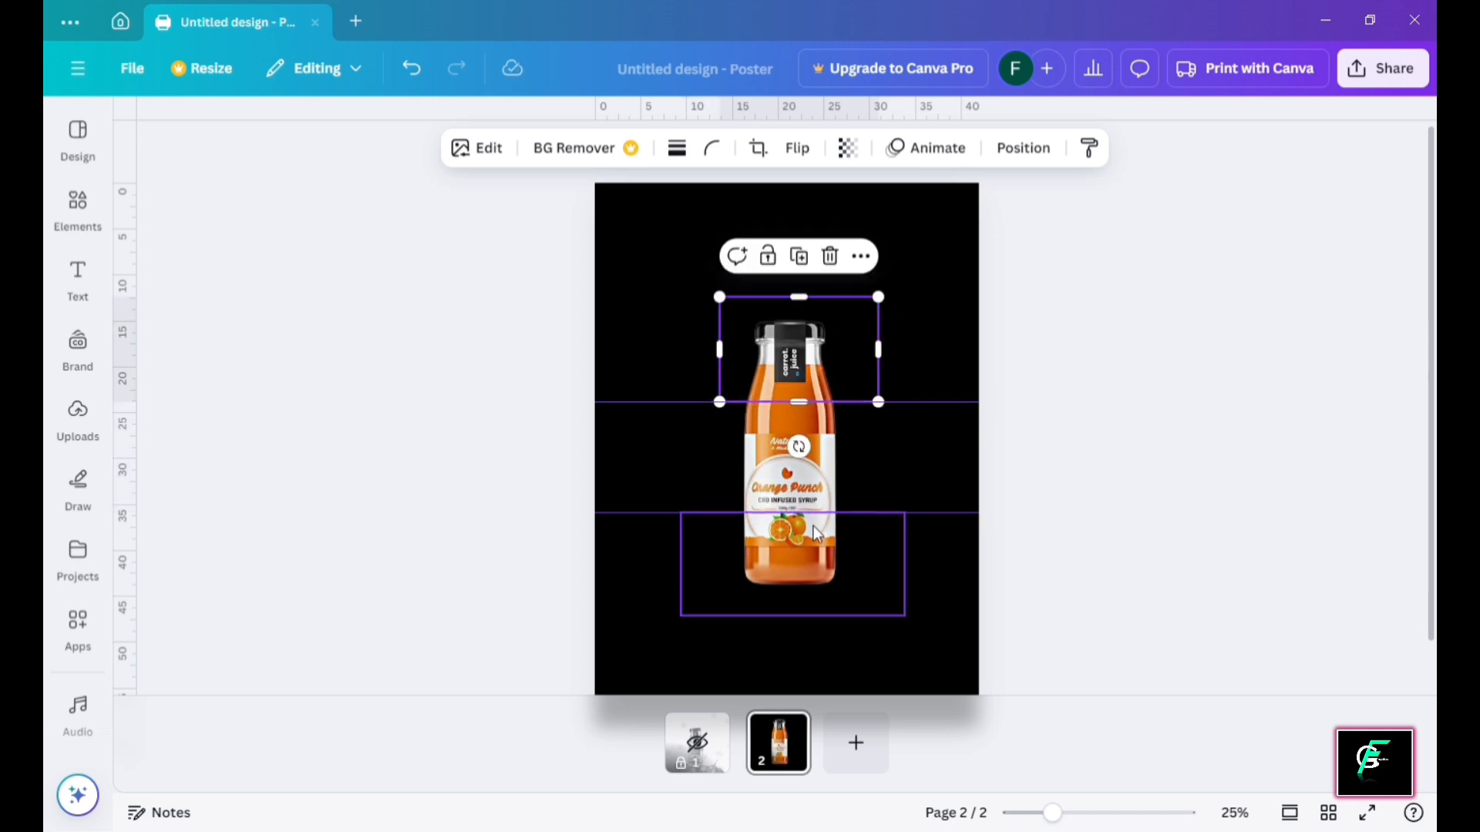
click(817, 532)
drag(907, 568, 873, 574)
drag(678, 568, 725, 561)
click(890, 483)
Drag both guides back onto the ruler and spread the top and bottom slices apart vertically
click(896, 451)
click(960, 360)
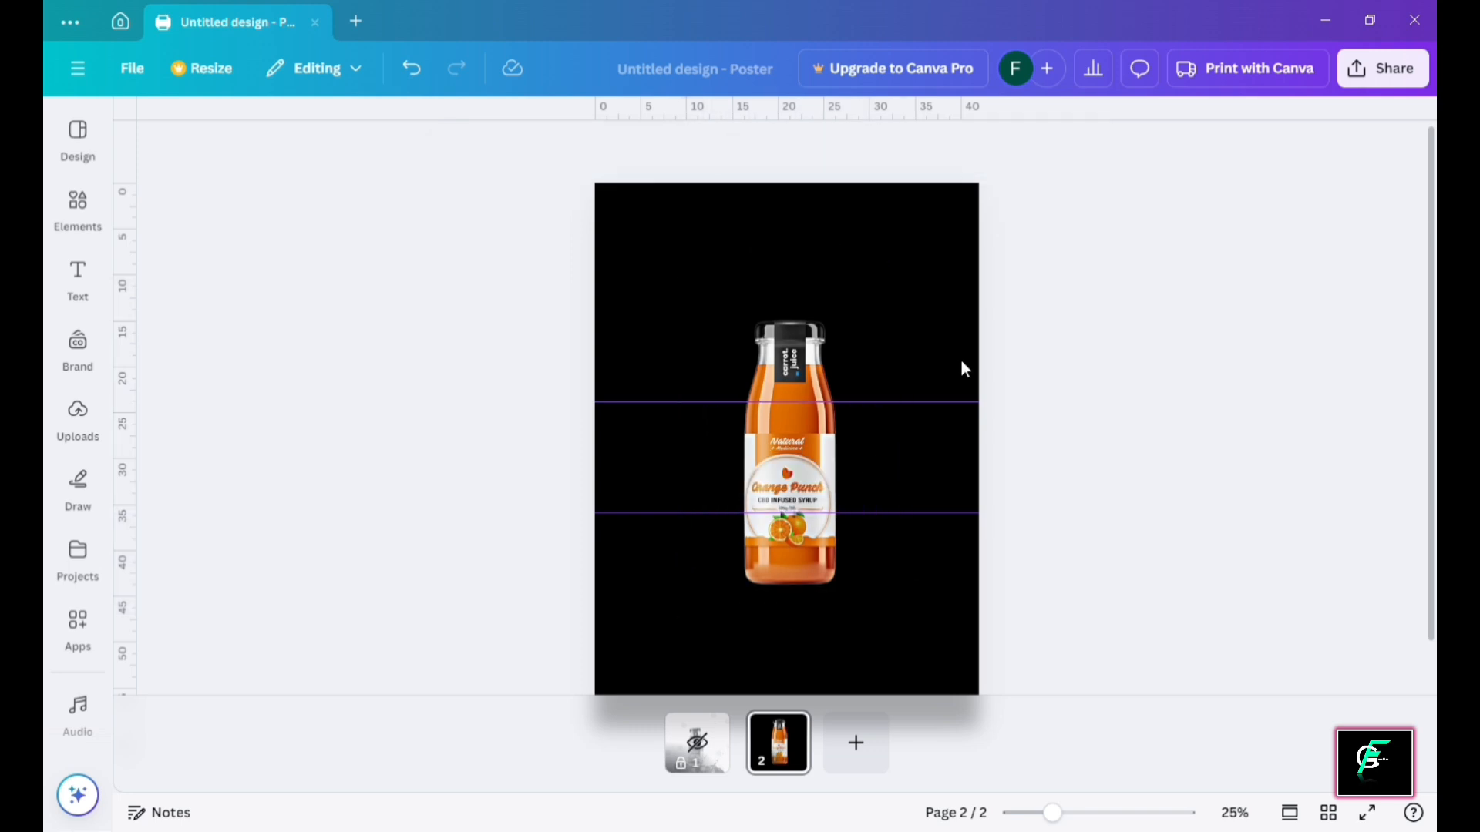
drag(952, 342, 951, 112)
drag(940, 512, 885, 109)
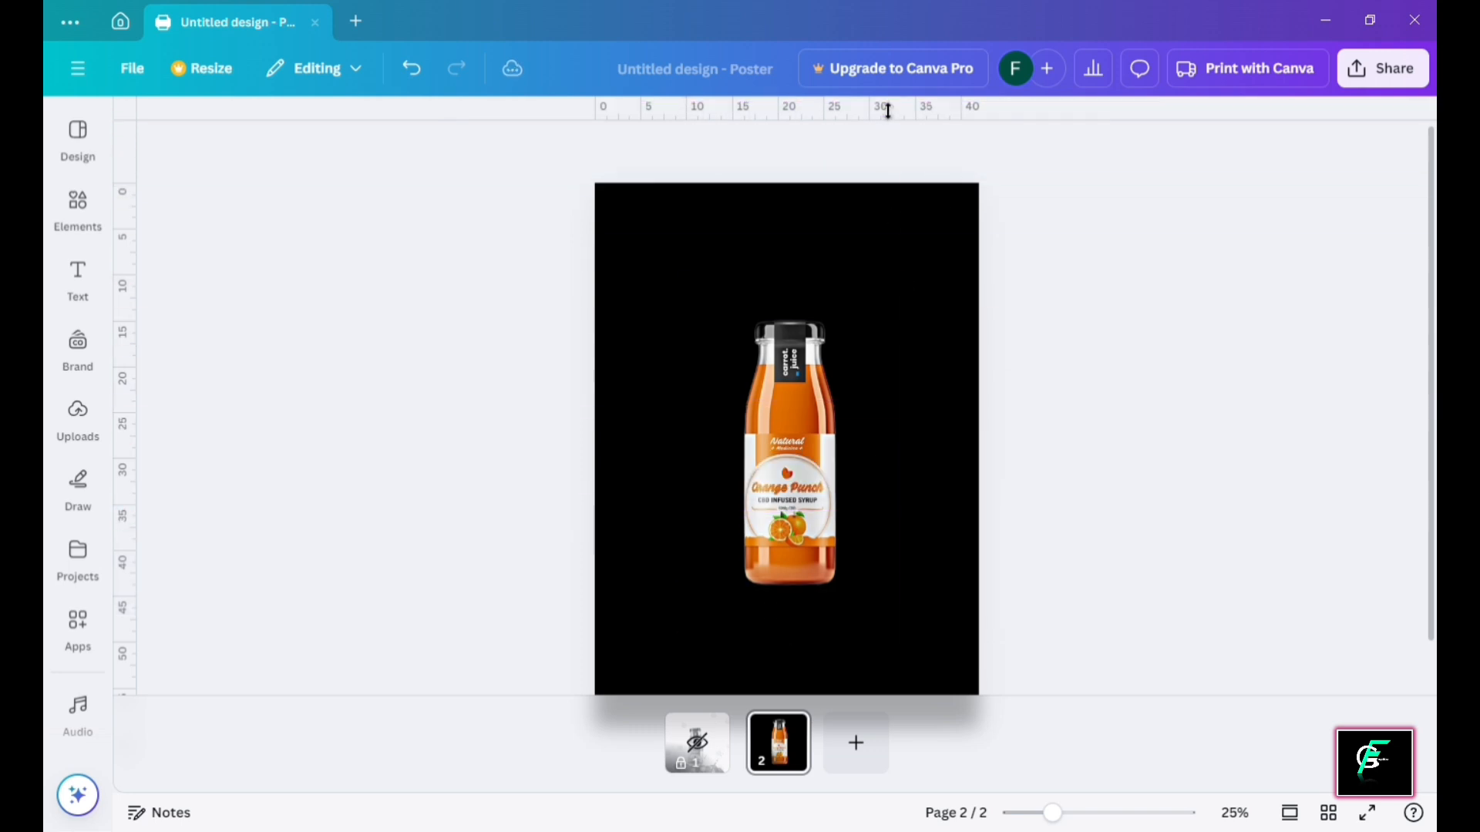
click(889, 425)
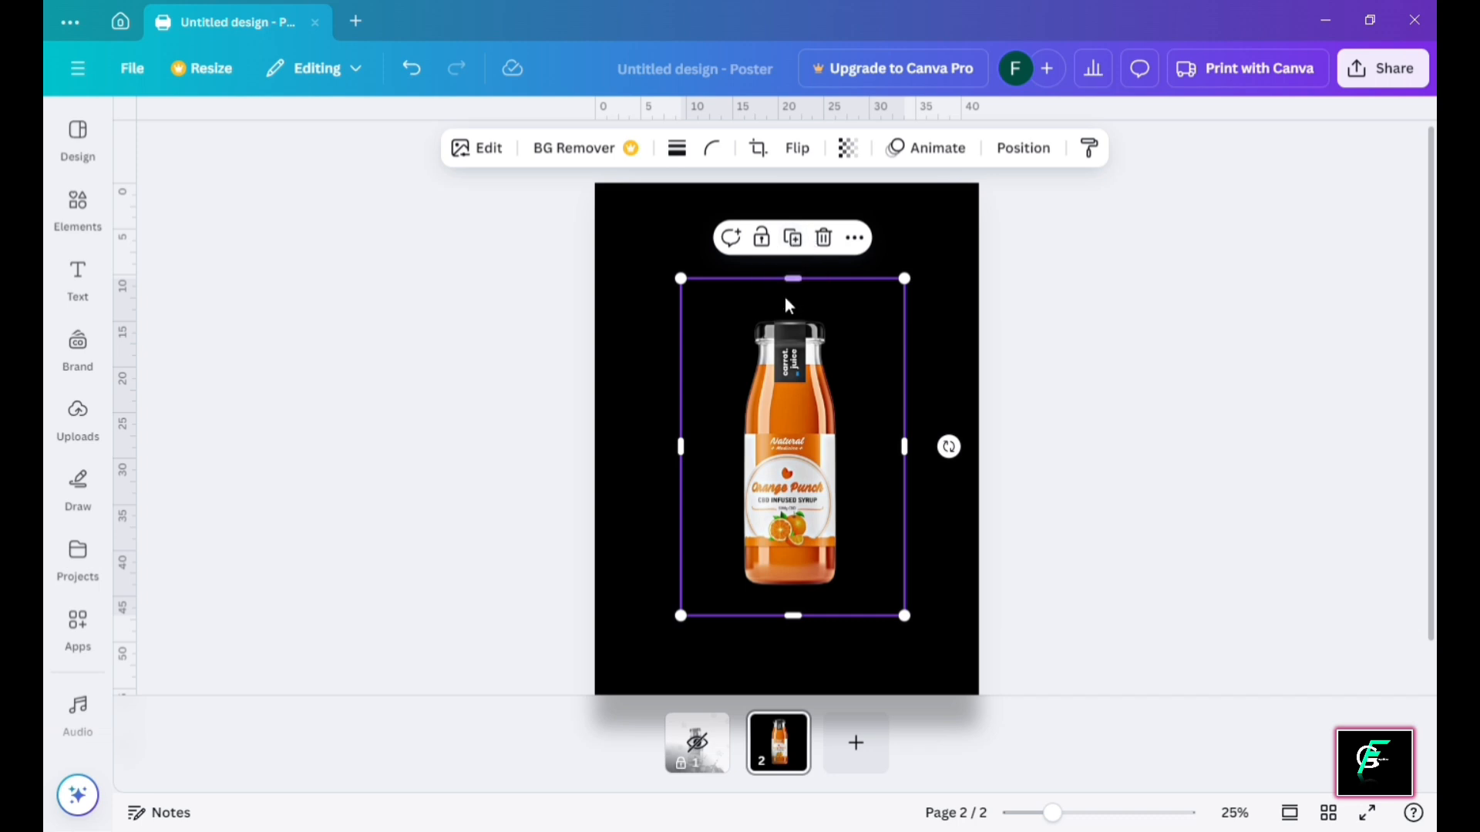
click(1080, 371)
drag(780, 357, 788, 345)
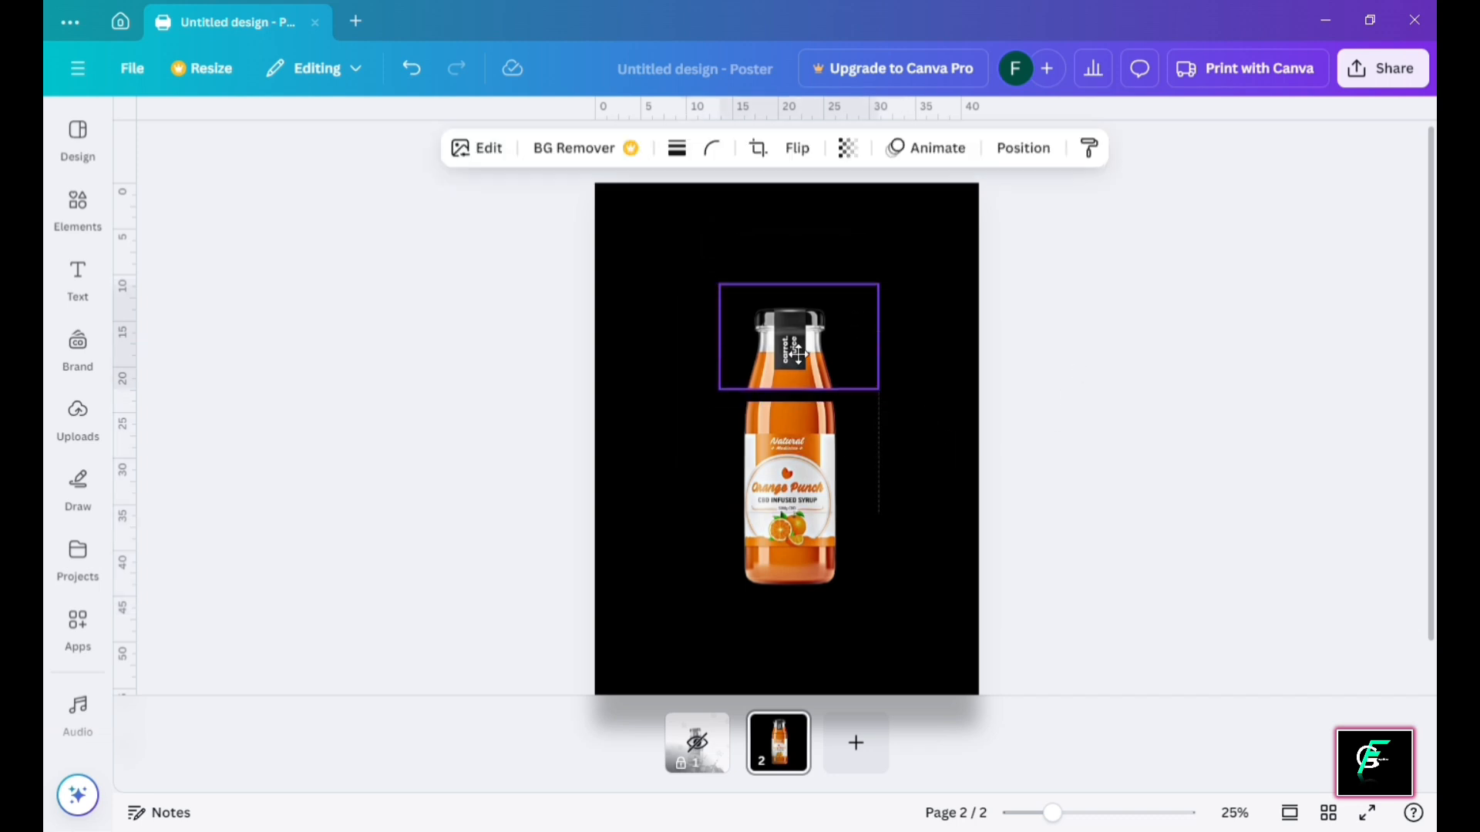
drag(785, 542, 799, 576)
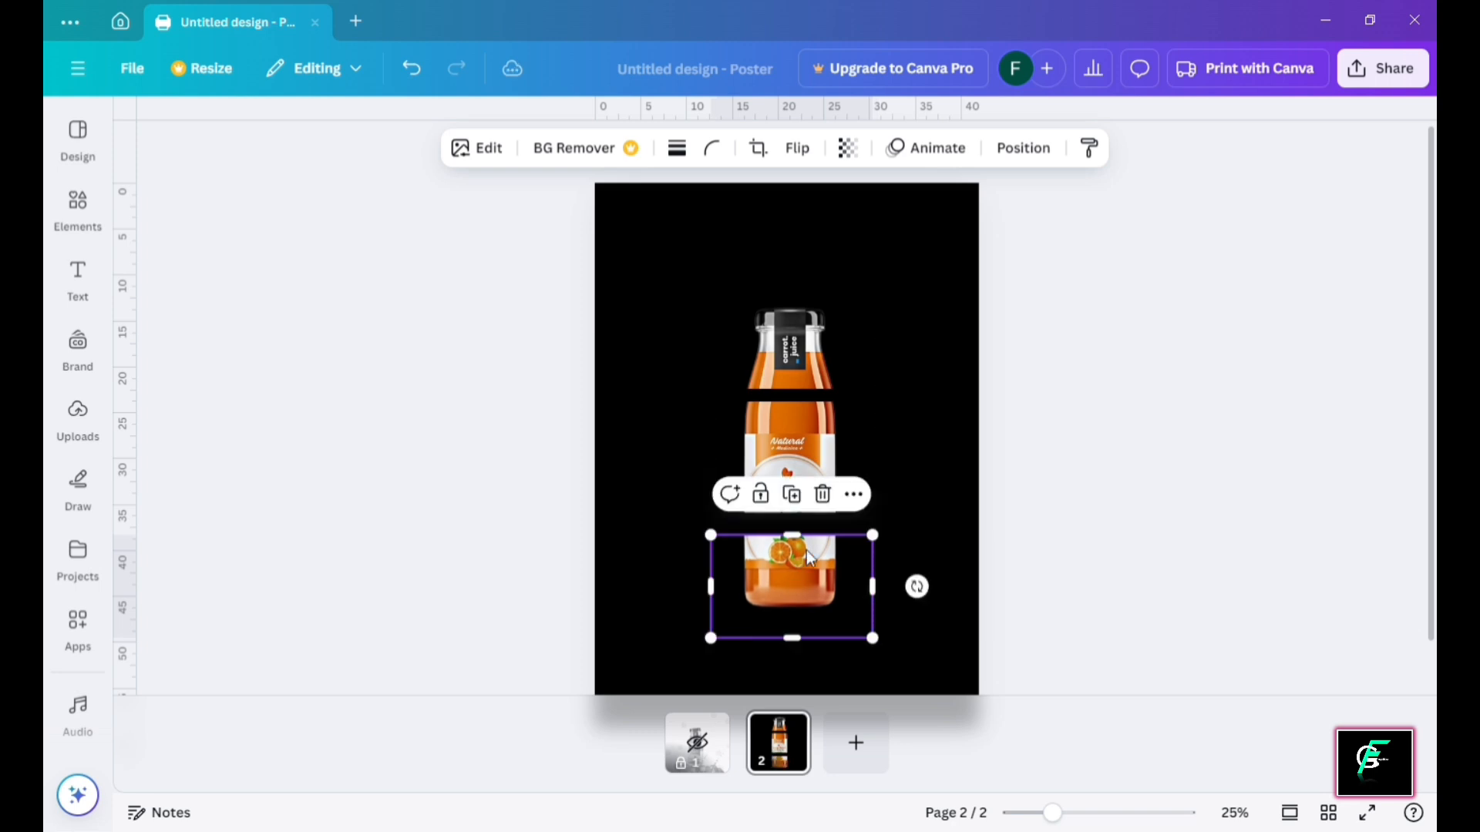
Raise the top piece tilted about 4°, level the middle piece, and tilt the bottom about 6°
click(788, 345)
drag(788, 346, 788, 329)
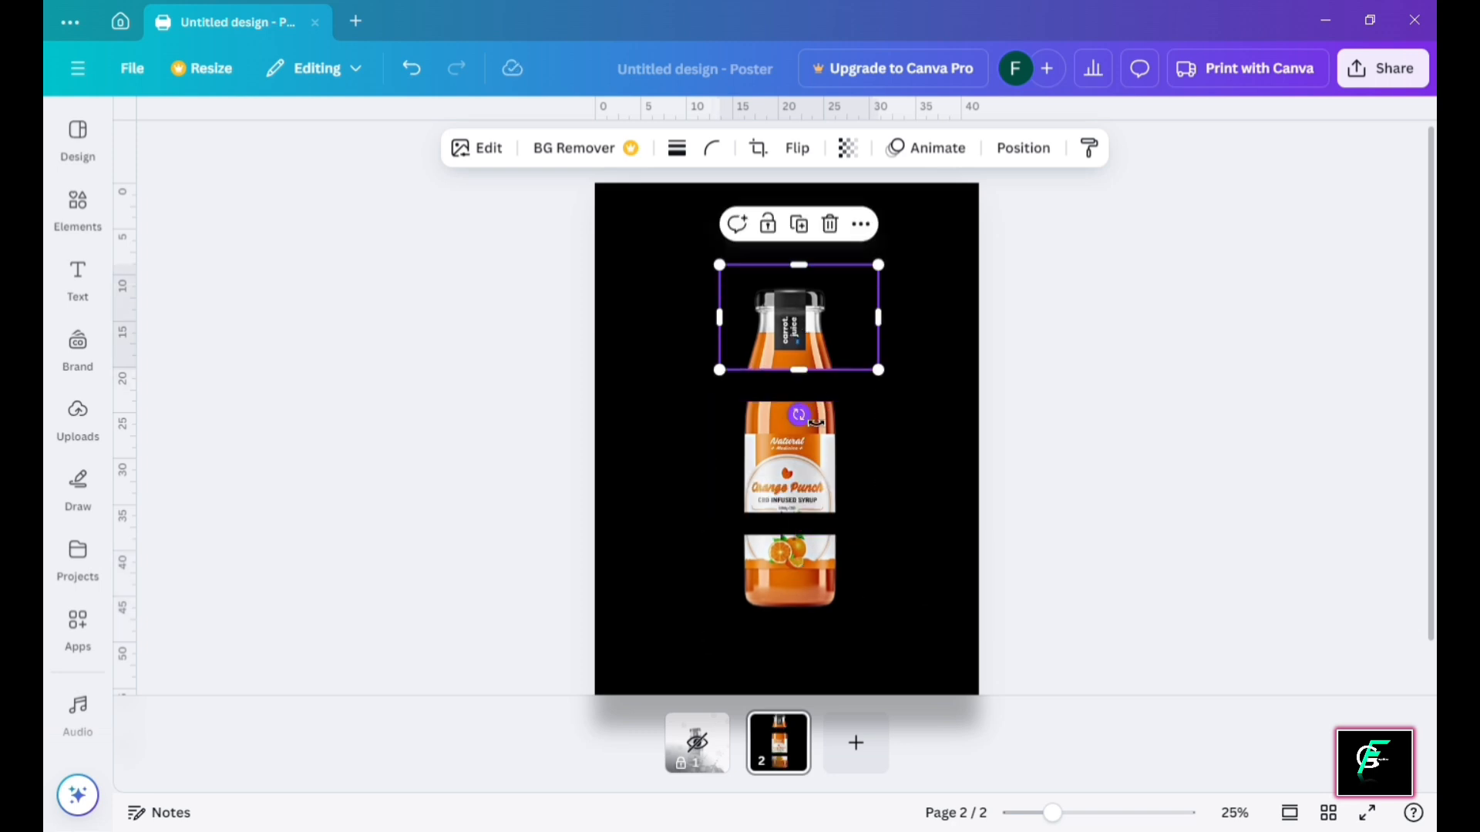
mouse_move(810, 420)
mouse_down()
mouse_move(825, 447)
mouse_move(806, 440)
mouse_up()
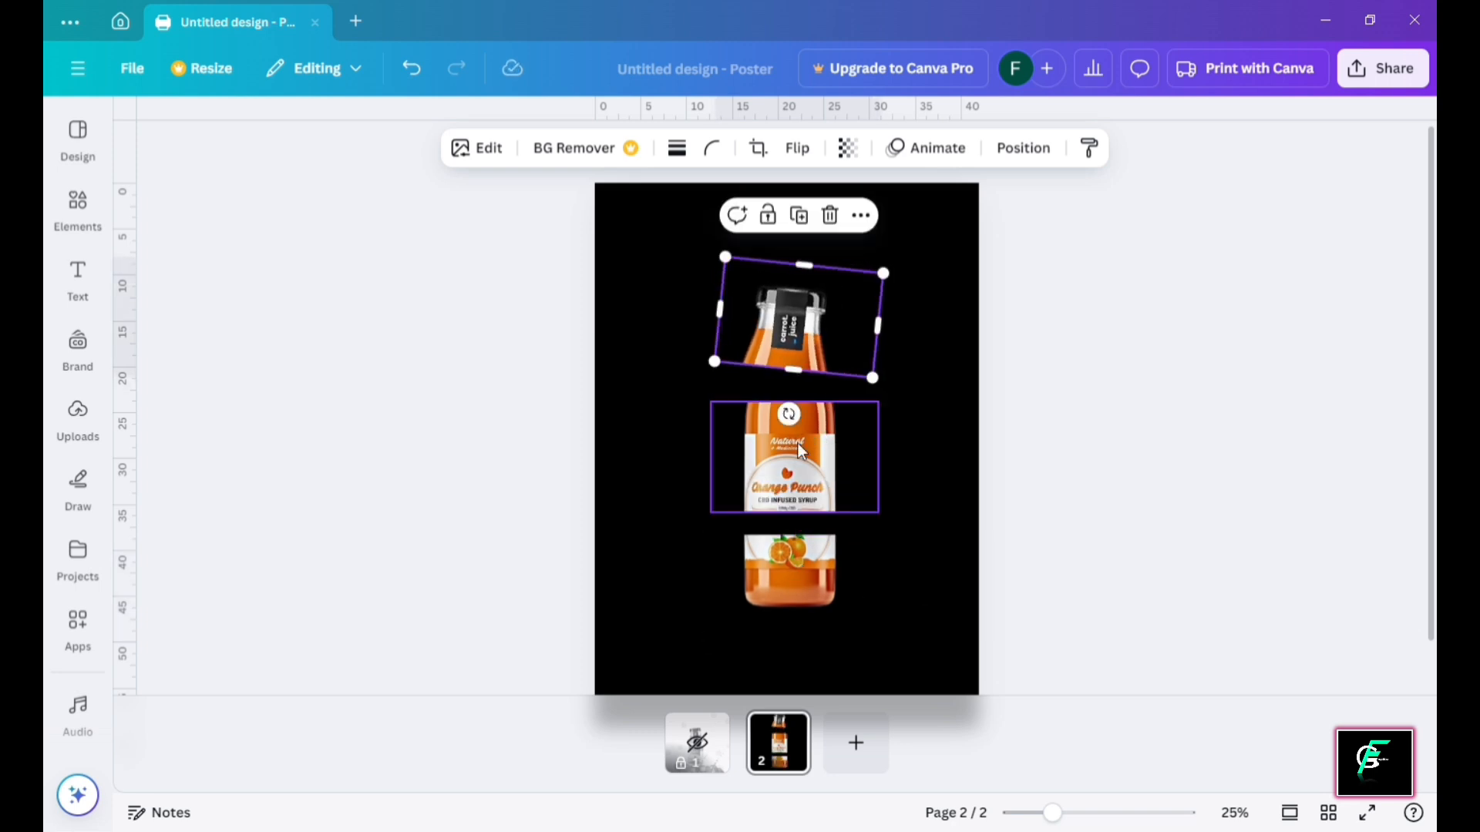
click(790, 462)
drag(793, 552, 814, 577)
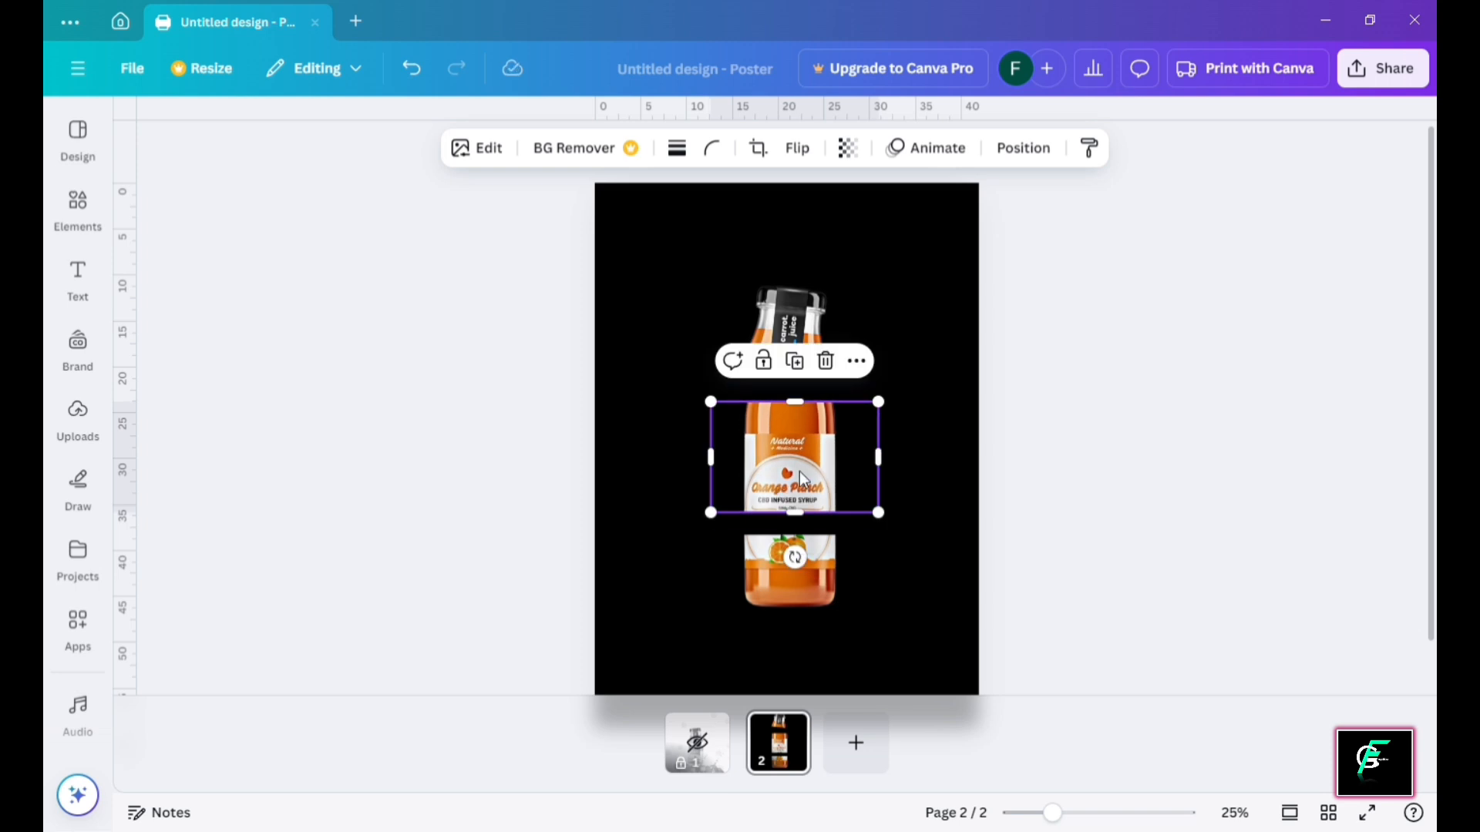
drag(804, 478, 797, 479)
click(802, 567)
drag(915, 587, 923, 579)
mouse_move(805, 587)
mouse_down()
mouse_move(834, 595)
mouse_move(812, 595)
mouse_up()
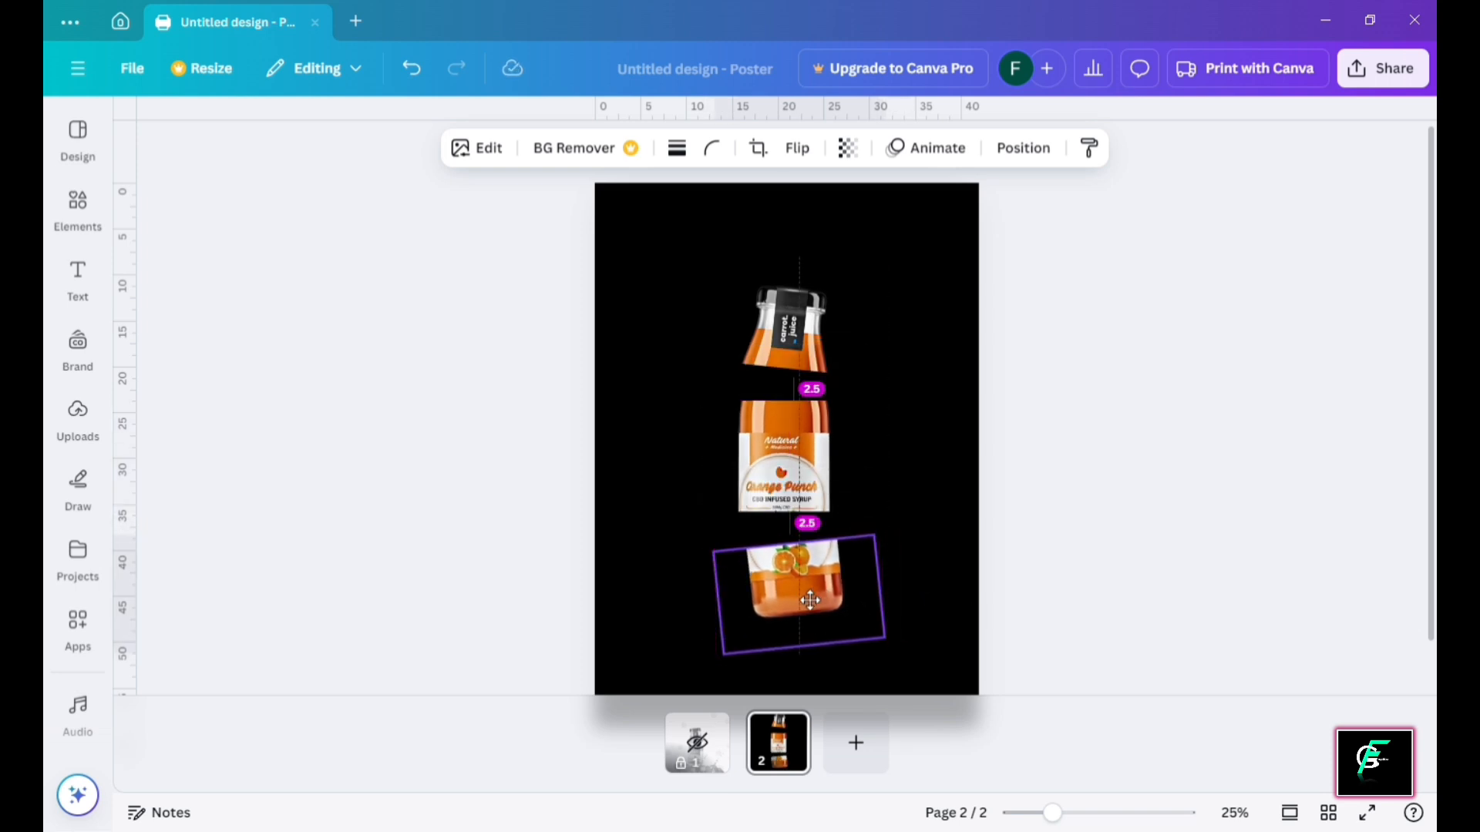
click(1030, 450)
click(832, 589)
key(Up)
key(Up)
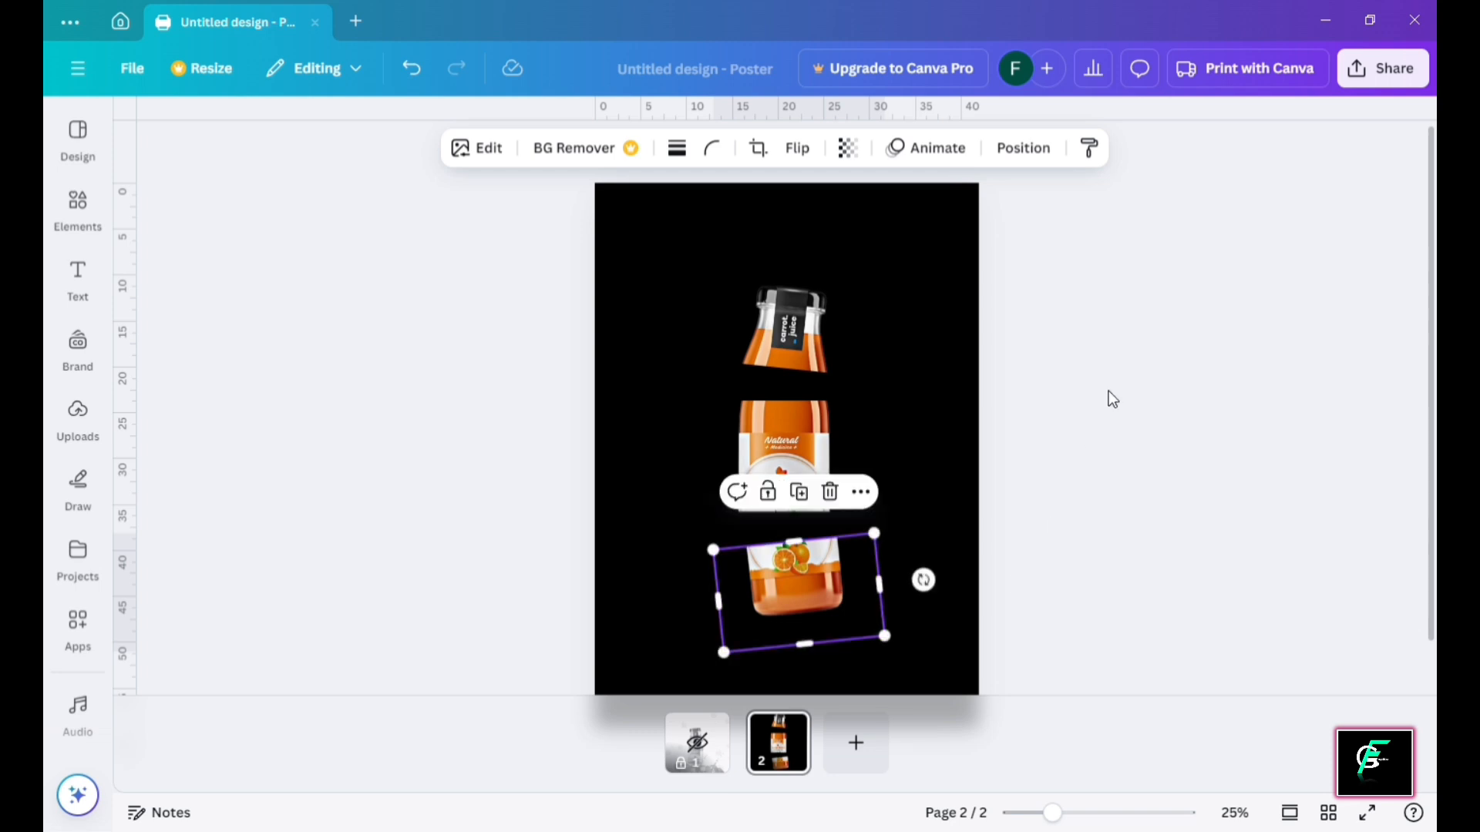
Re-tilt the top piece about 10° and reposition the middle and jar pieces with even gaps
click(807, 310)
drag(789, 414, 822, 428)
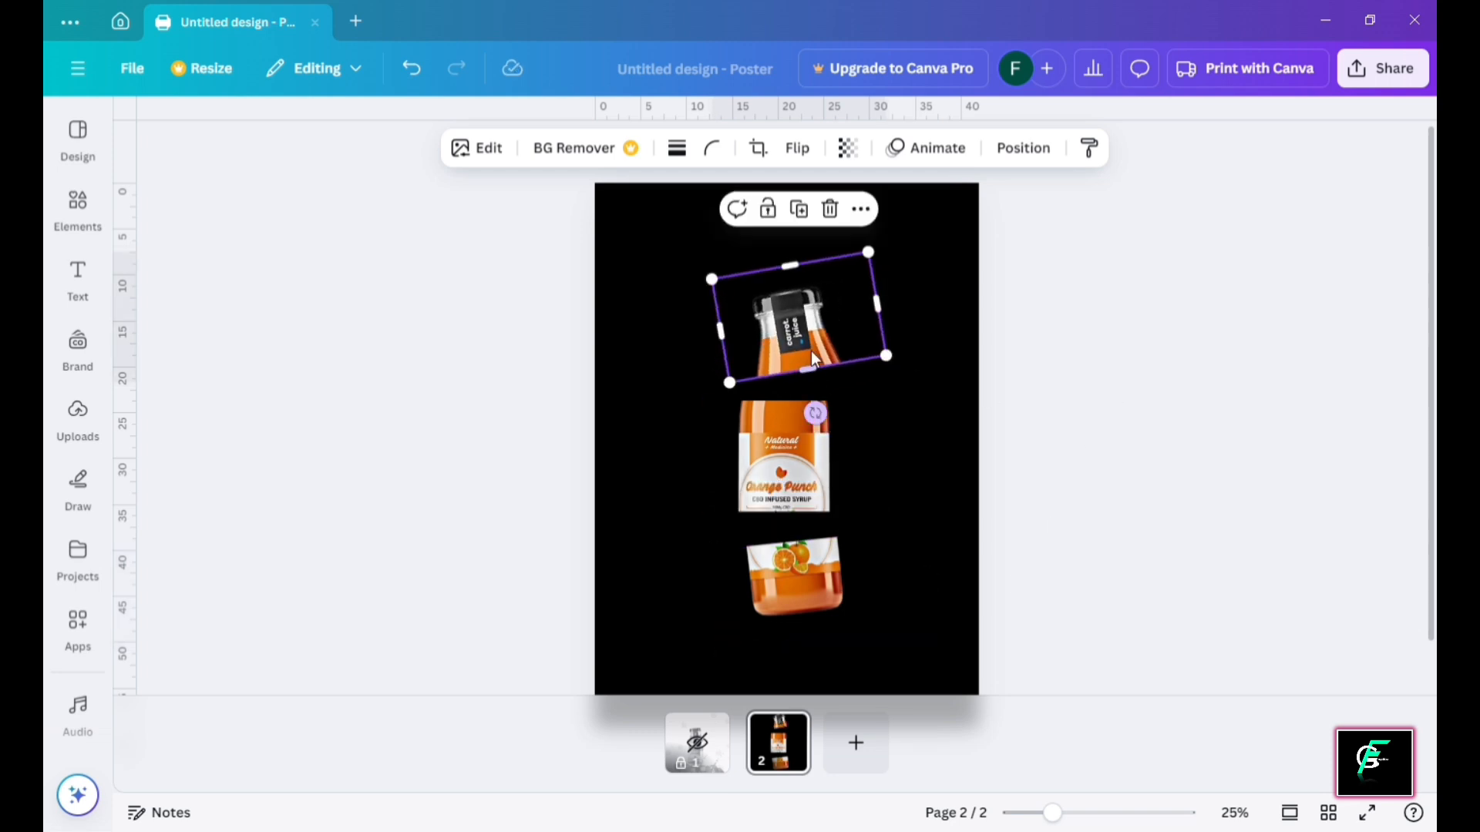
mouse_move(809, 353)
mouse_down()
mouse_move(793, 331)
mouse_move(790, 354)
mouse_up()
click(825, 573)
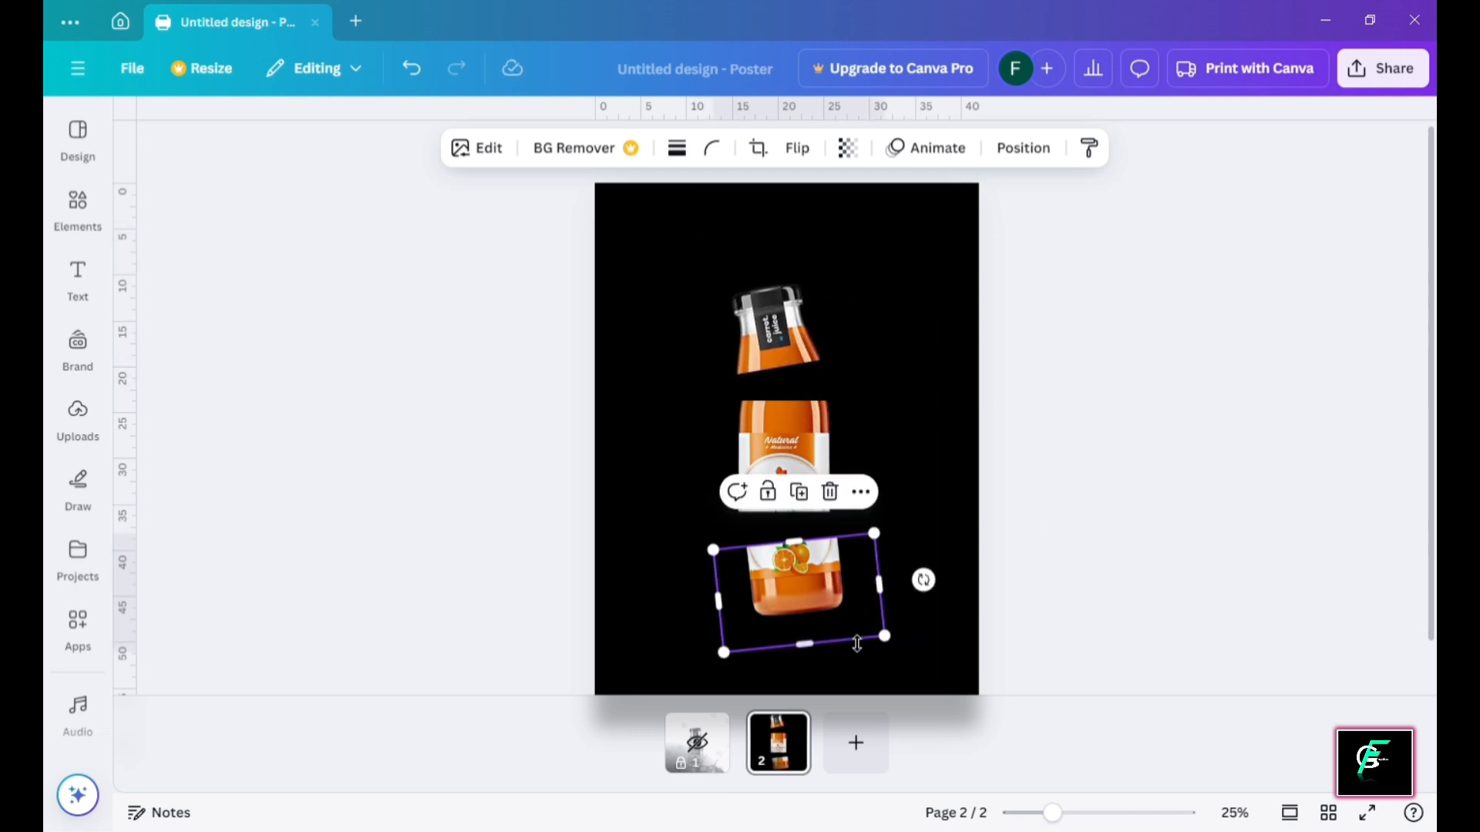
drag(924, 583, 924, 609)
drag(824, 595, 815, 596)
drag(783, 462, 789, 481)
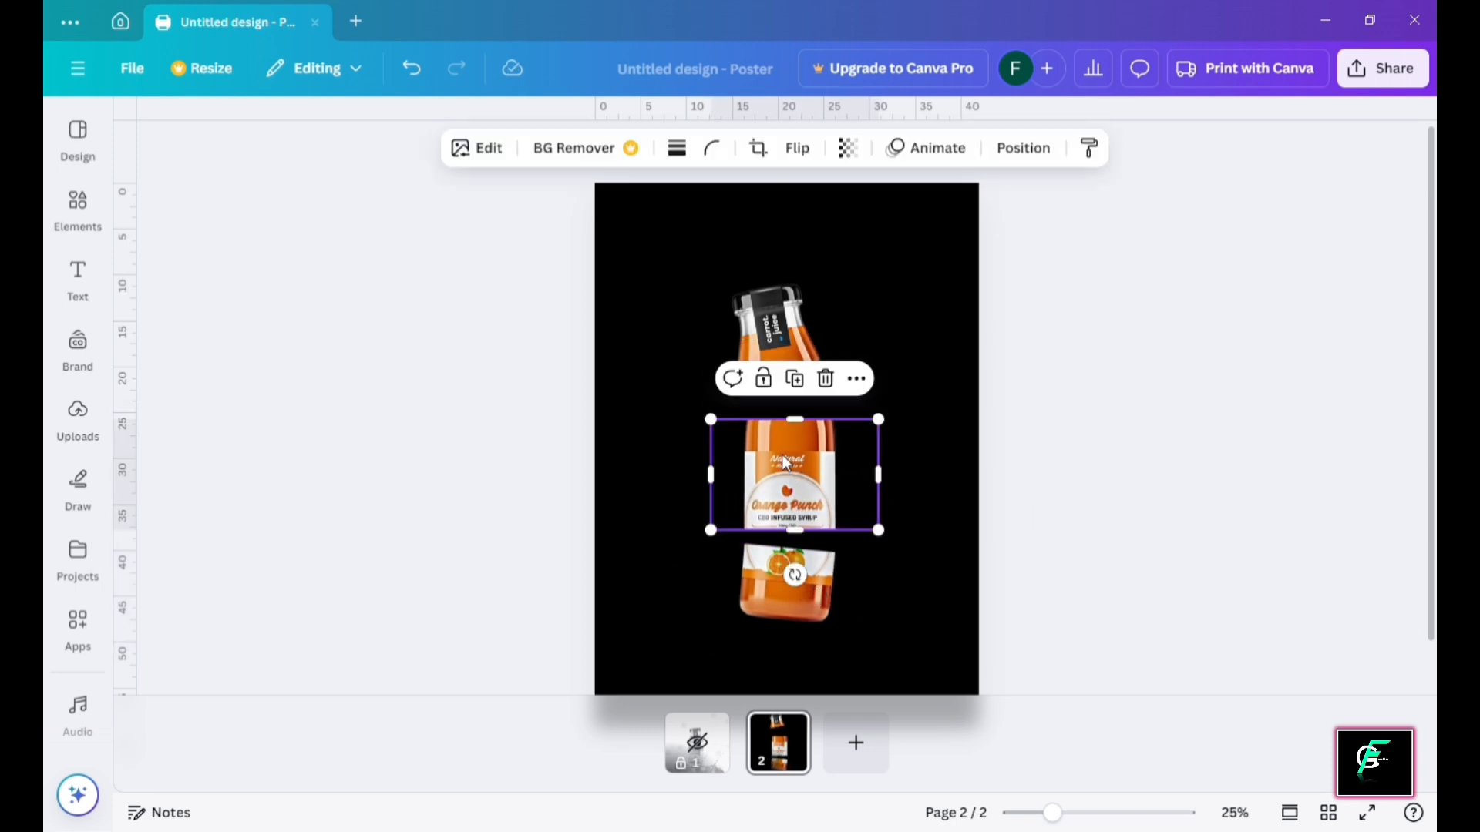
drag(797, 333, 805, 353)
click(861, 629)
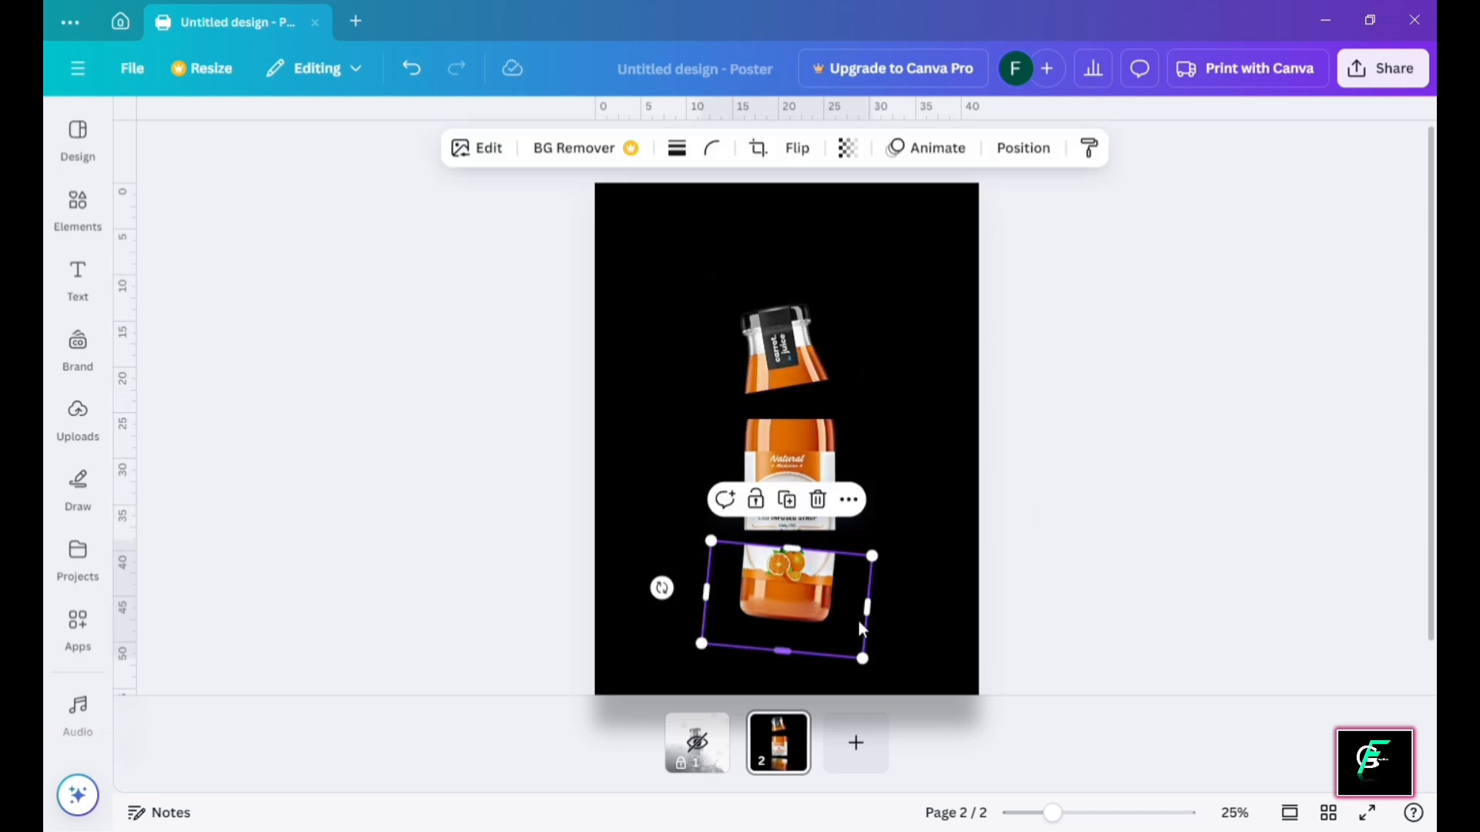
drag(669, 595, 690, 629)
drag(828, 590, 847, 598)
click(1113, 464)
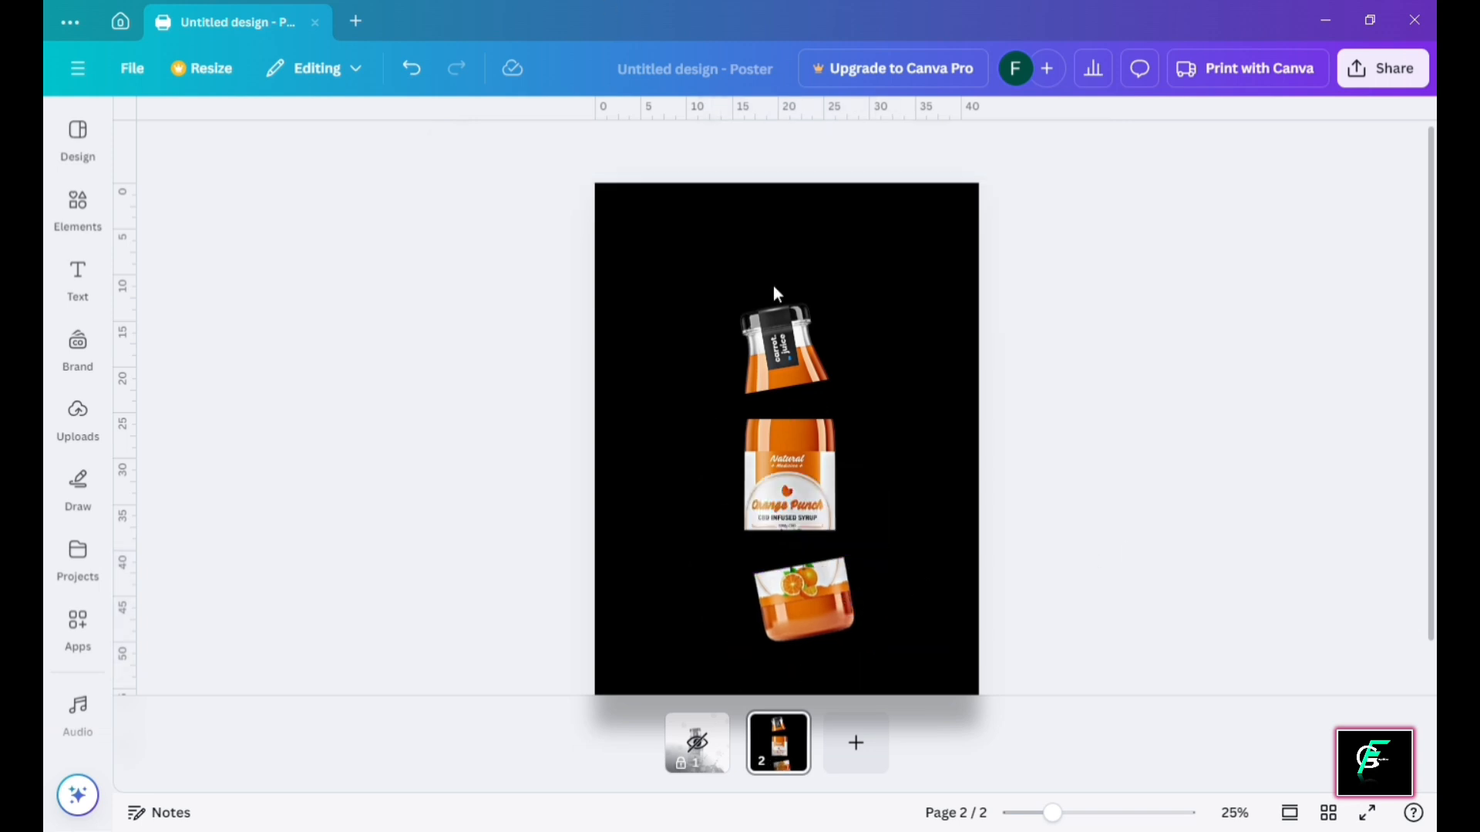
Search elements for 'mockup round' and add the round frame to the page
click(78, 202)
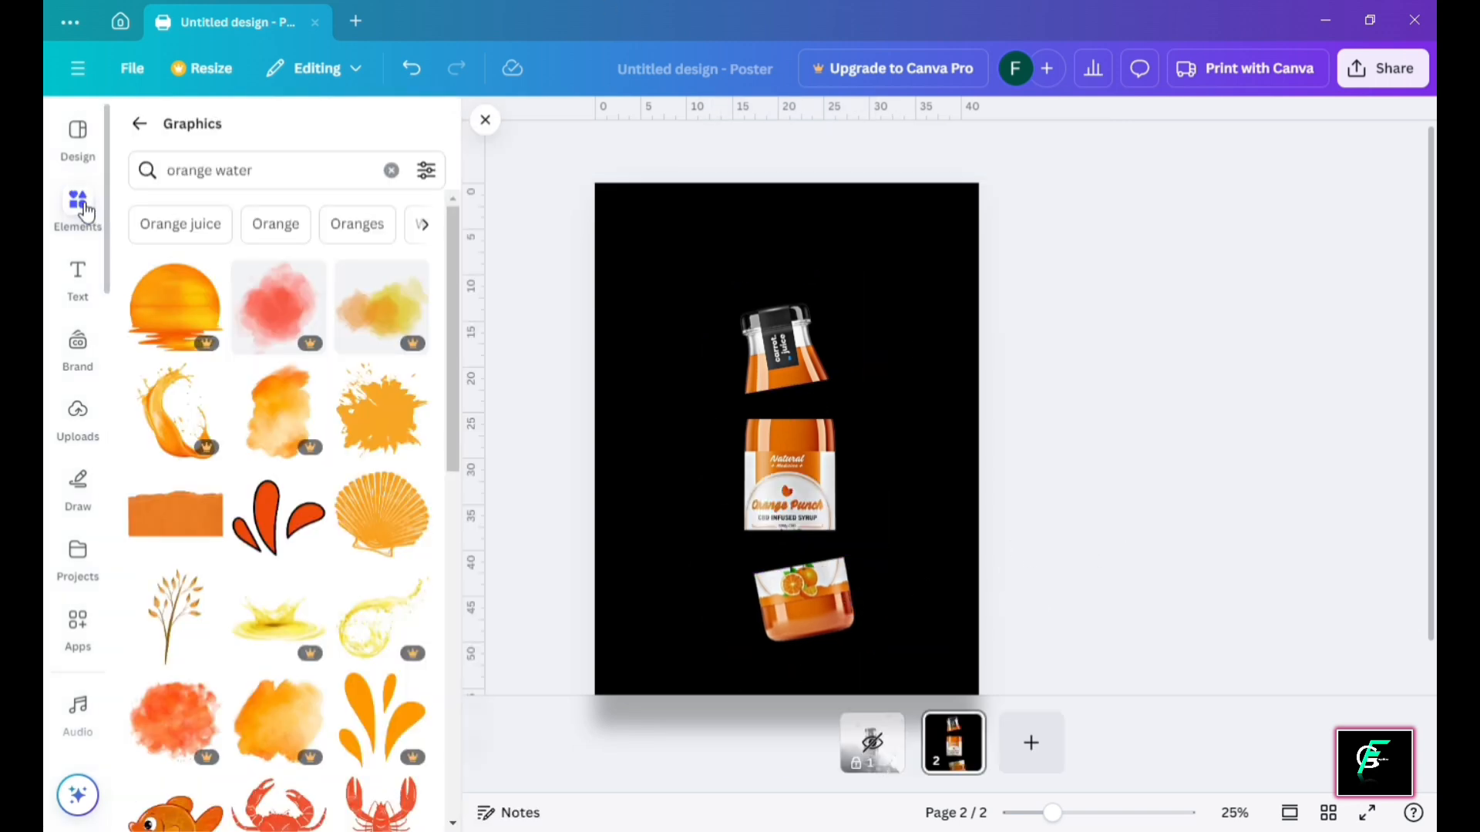
click(147, 133)
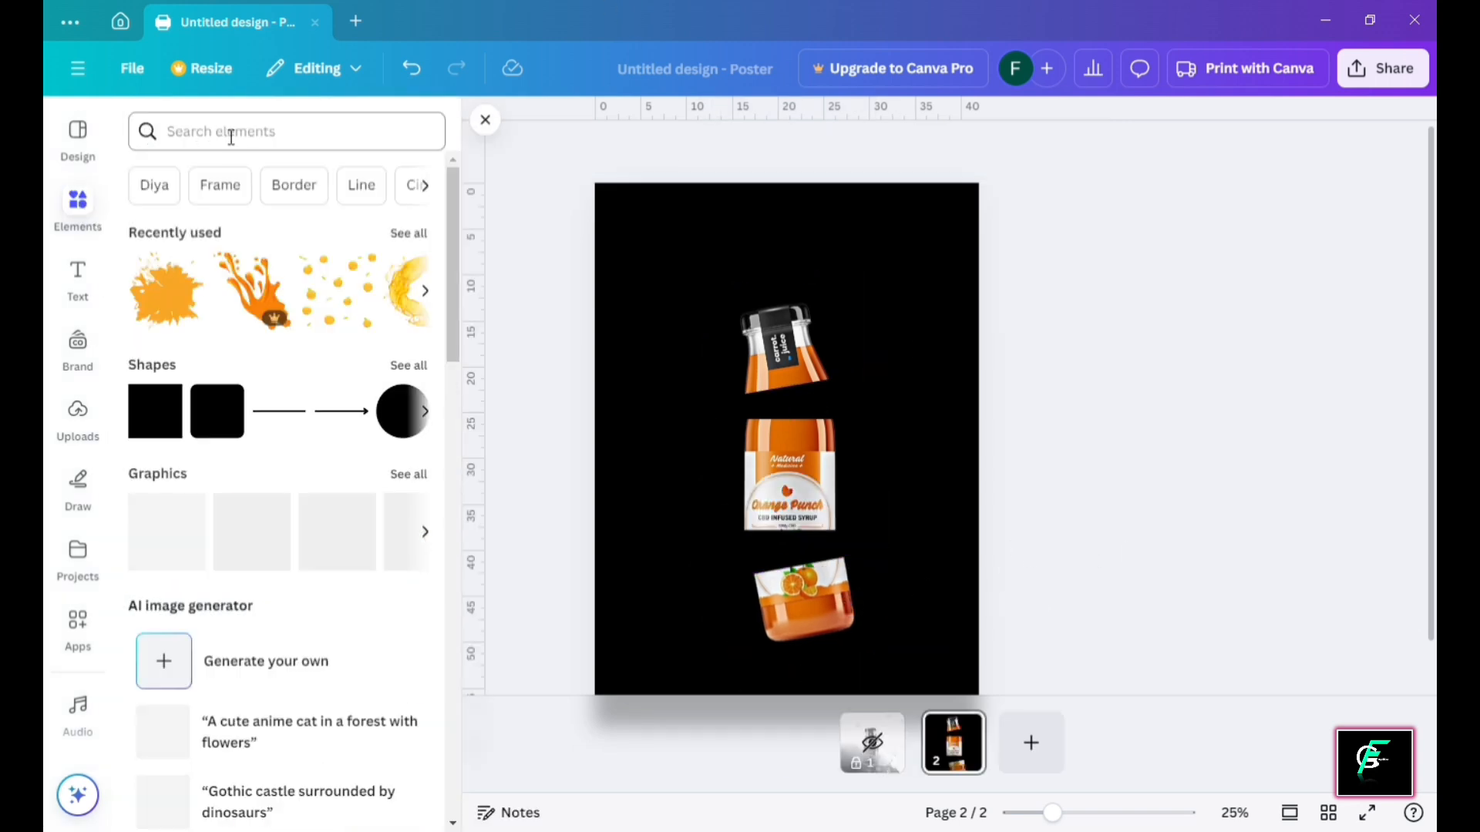
click(269, 140)
text(mockup )
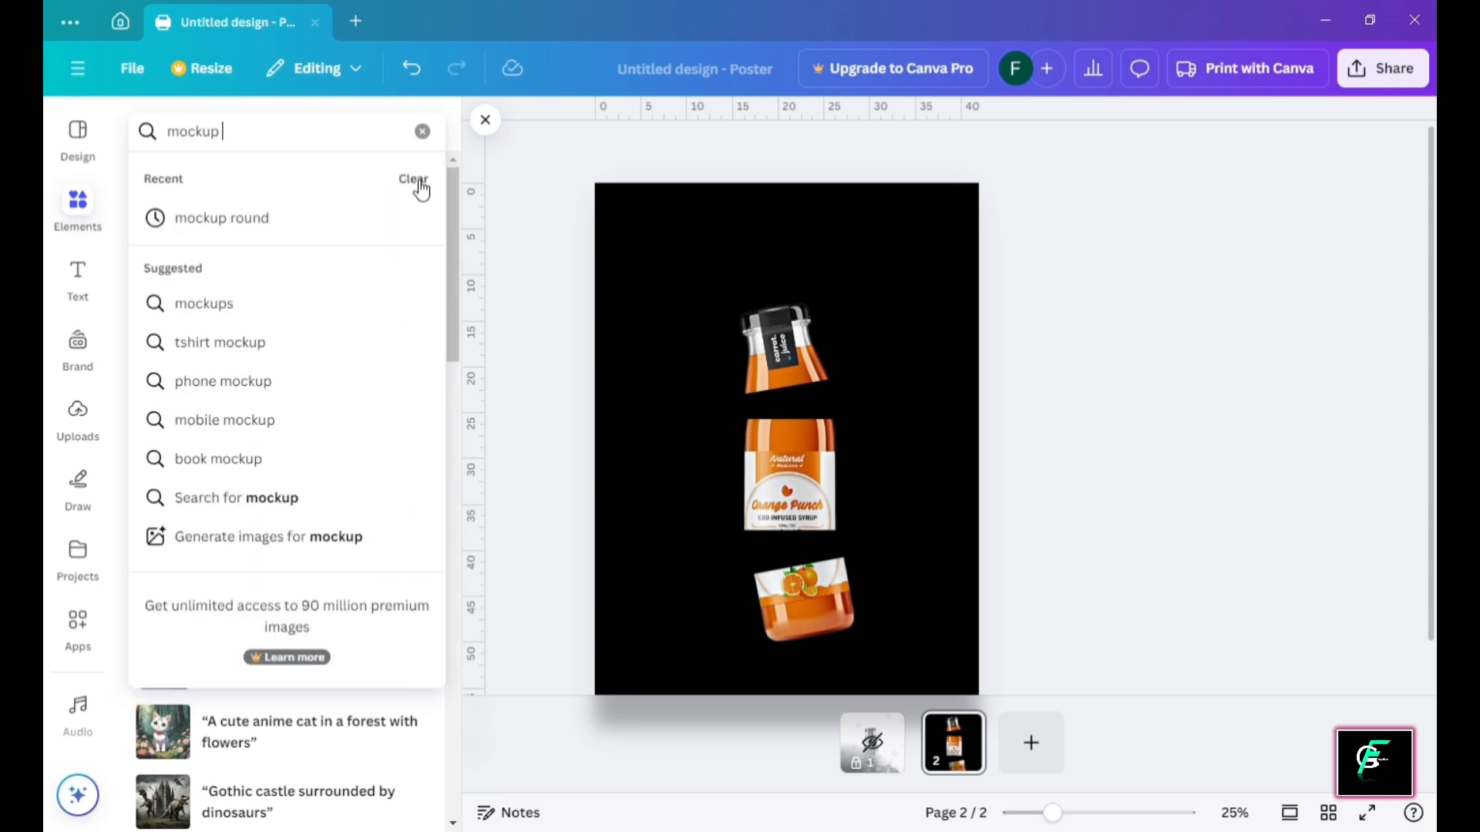
text(round)
key(Return)
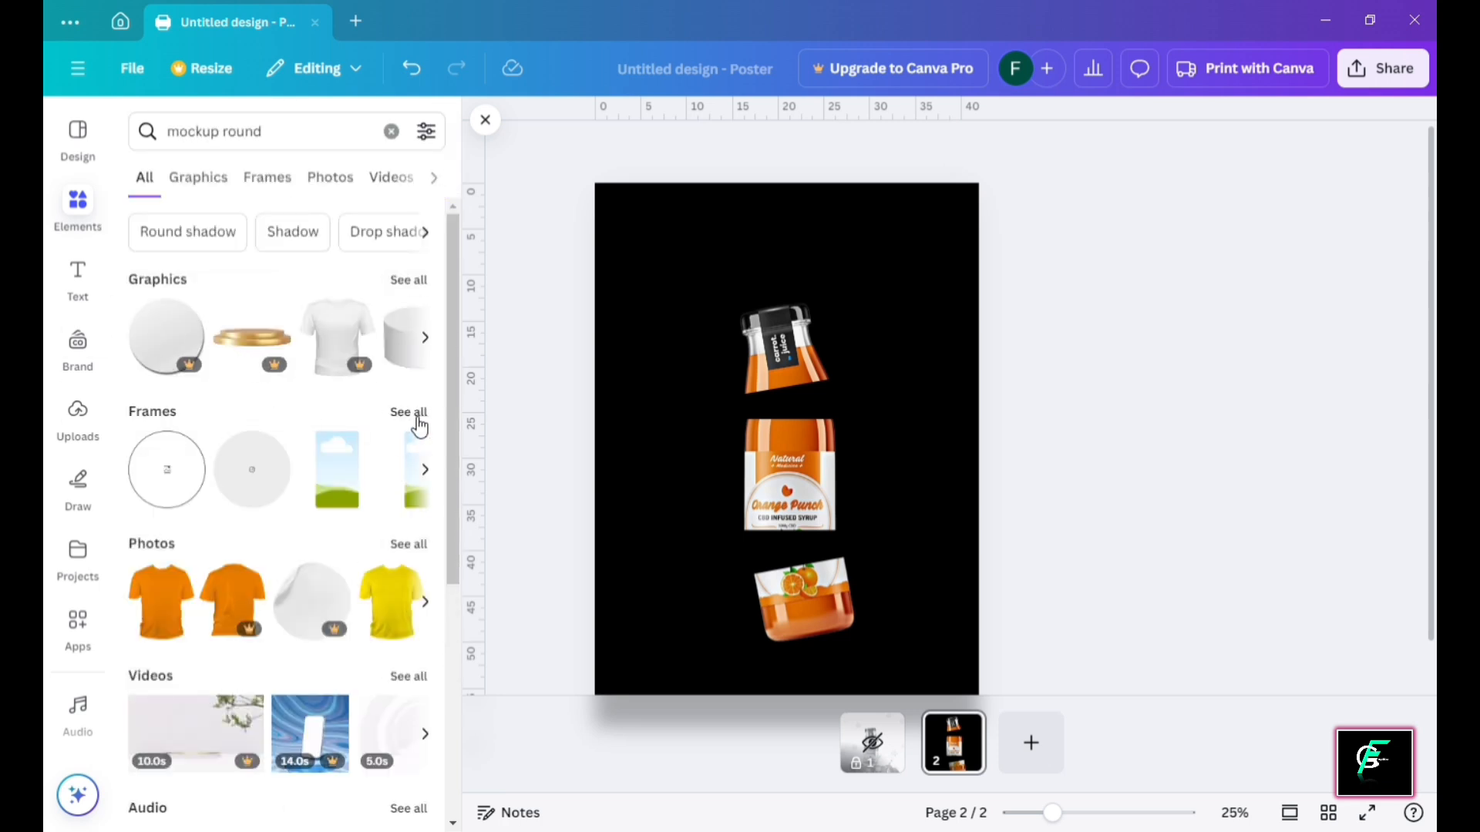
click(416, 420)
scroll(285, 439, down, 3)
scroll(175, 270, up, 3)
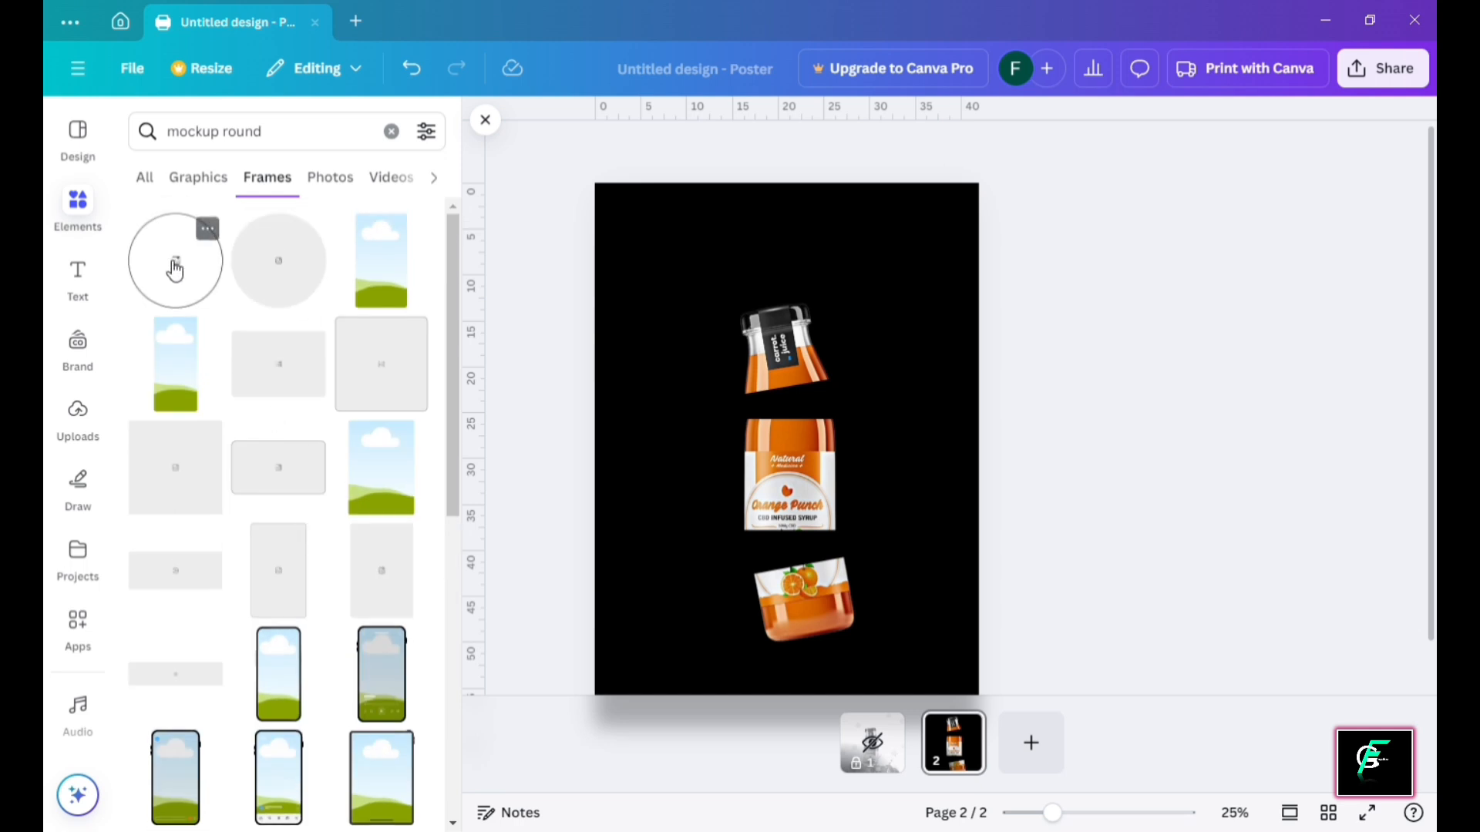
click(176, 270)
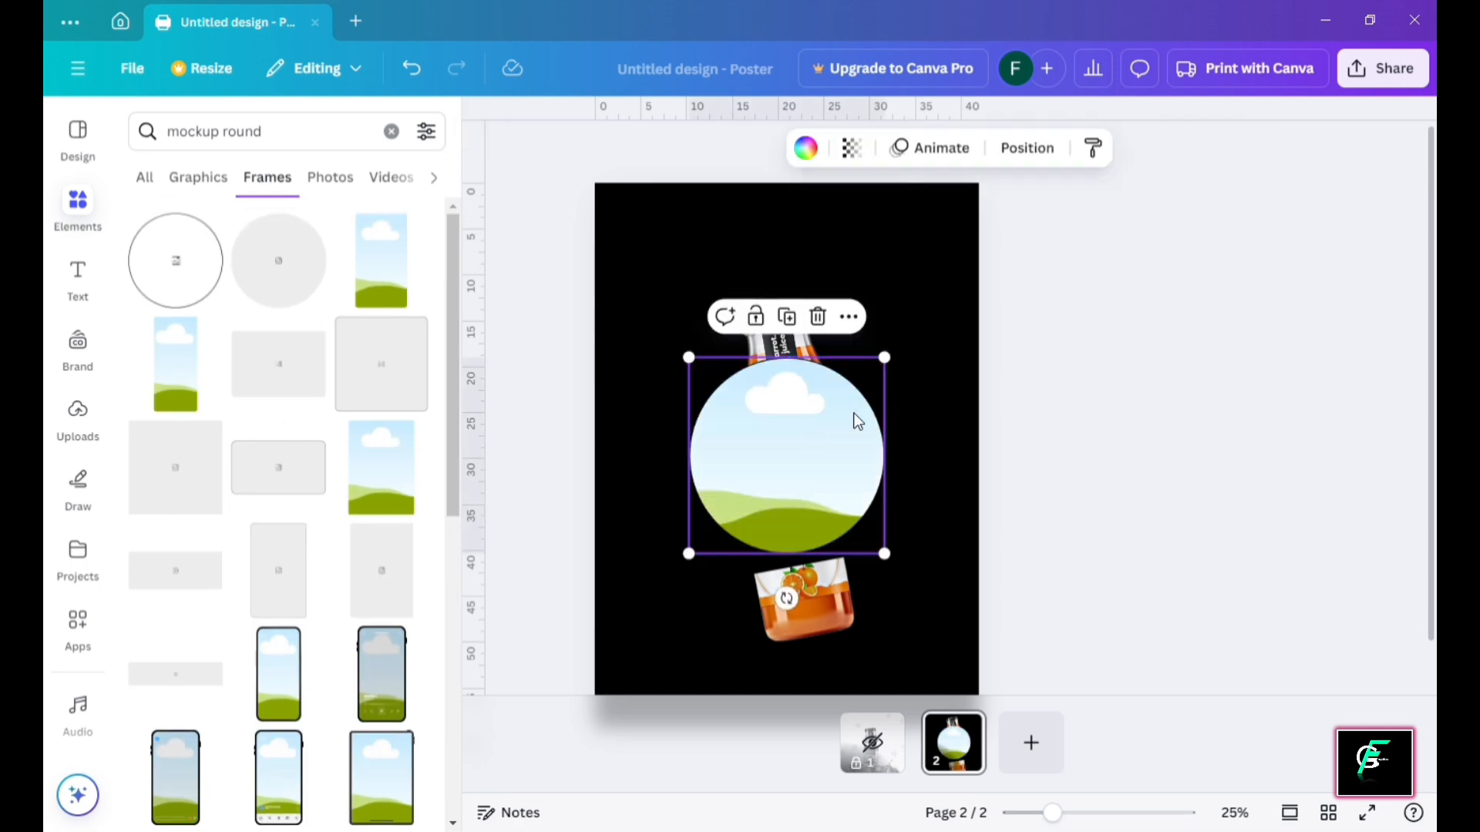
key(Delete)
click(296, 283)
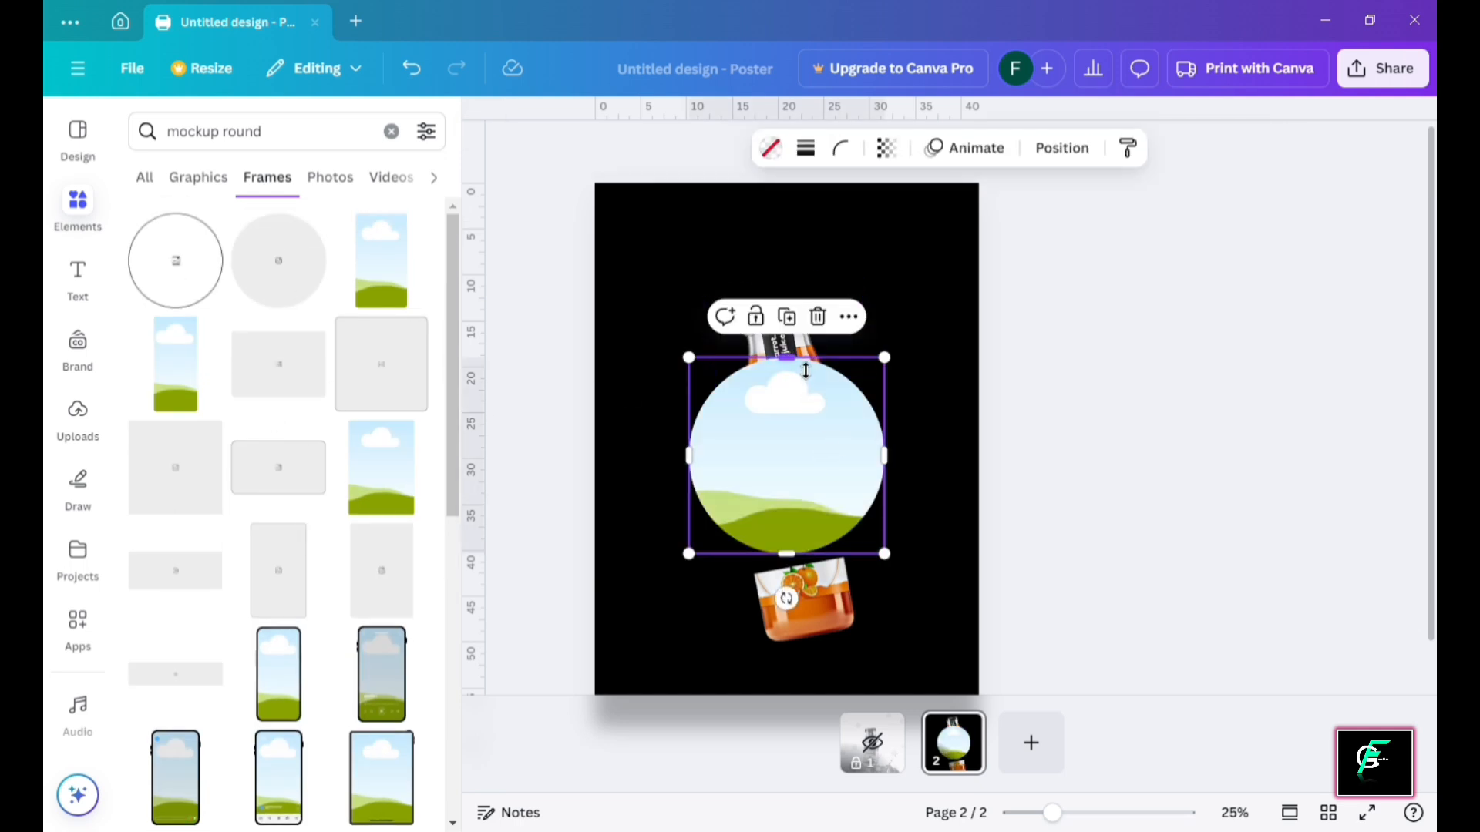
Squash and tilt the round frame into a thin white ellipse at the neck piece's base
drag(786, 357, 826, 400)
scroll(840, 405, up, 3)
scroll(968, 419, up, 4)
scroll(1000, 404, down, 2)
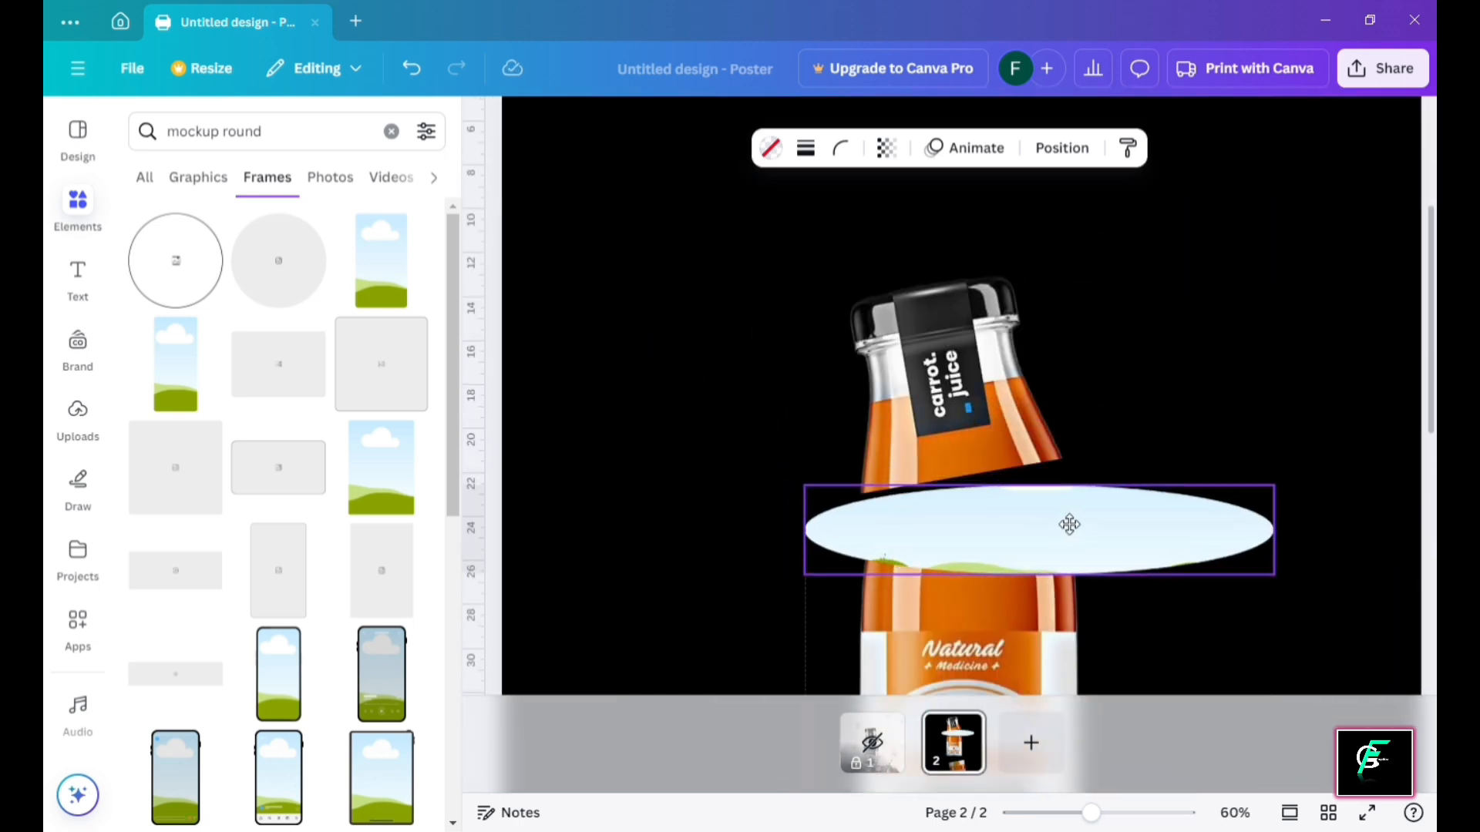
drag(1066, 522, 1144, 518)
drag(1332, 506, 1078, 506)
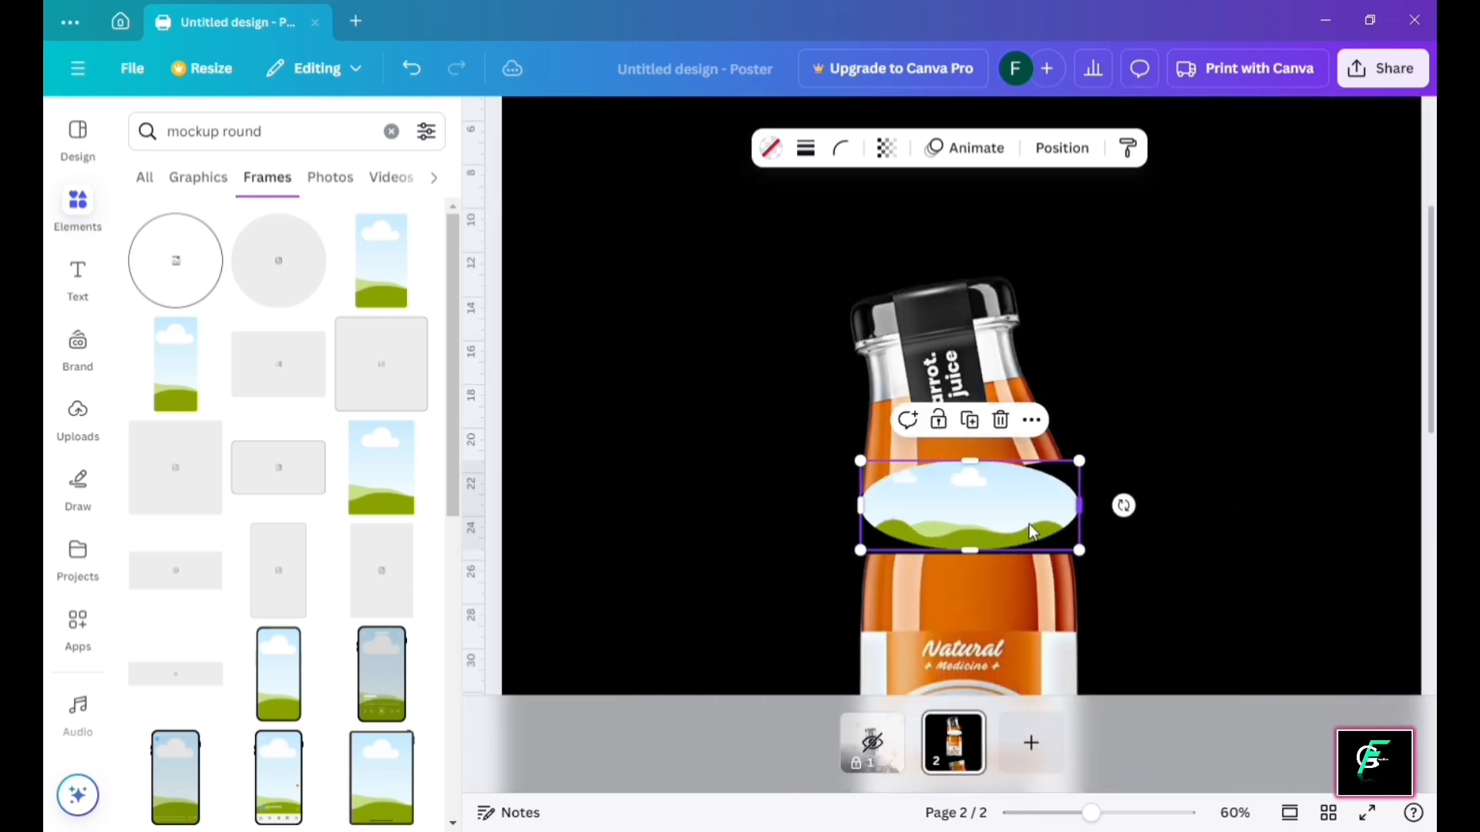
drag(969, 550, 970, 518)
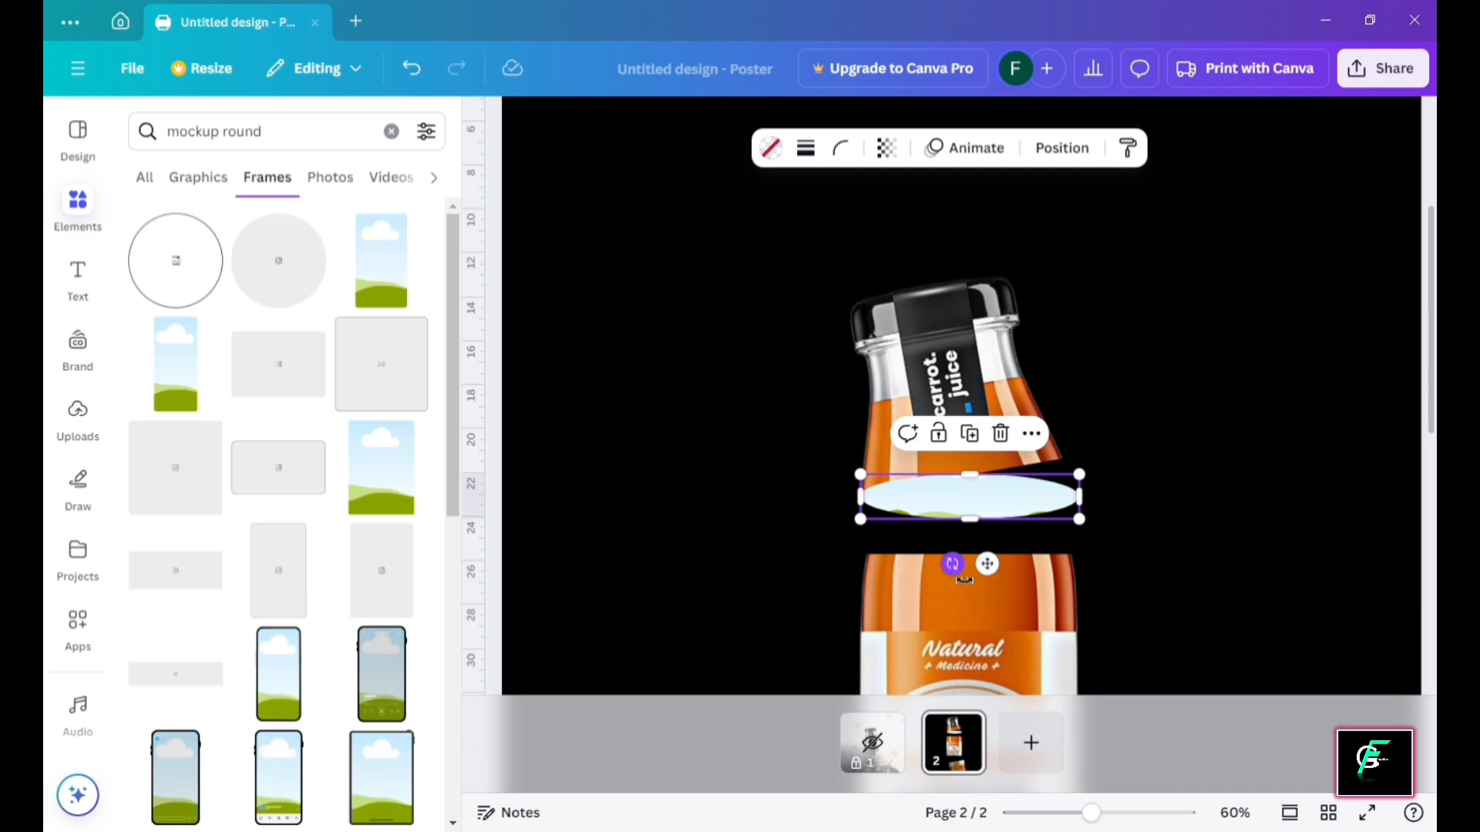
drag(964, 580, 990, 578)
drag(967, 487, 975, 491)
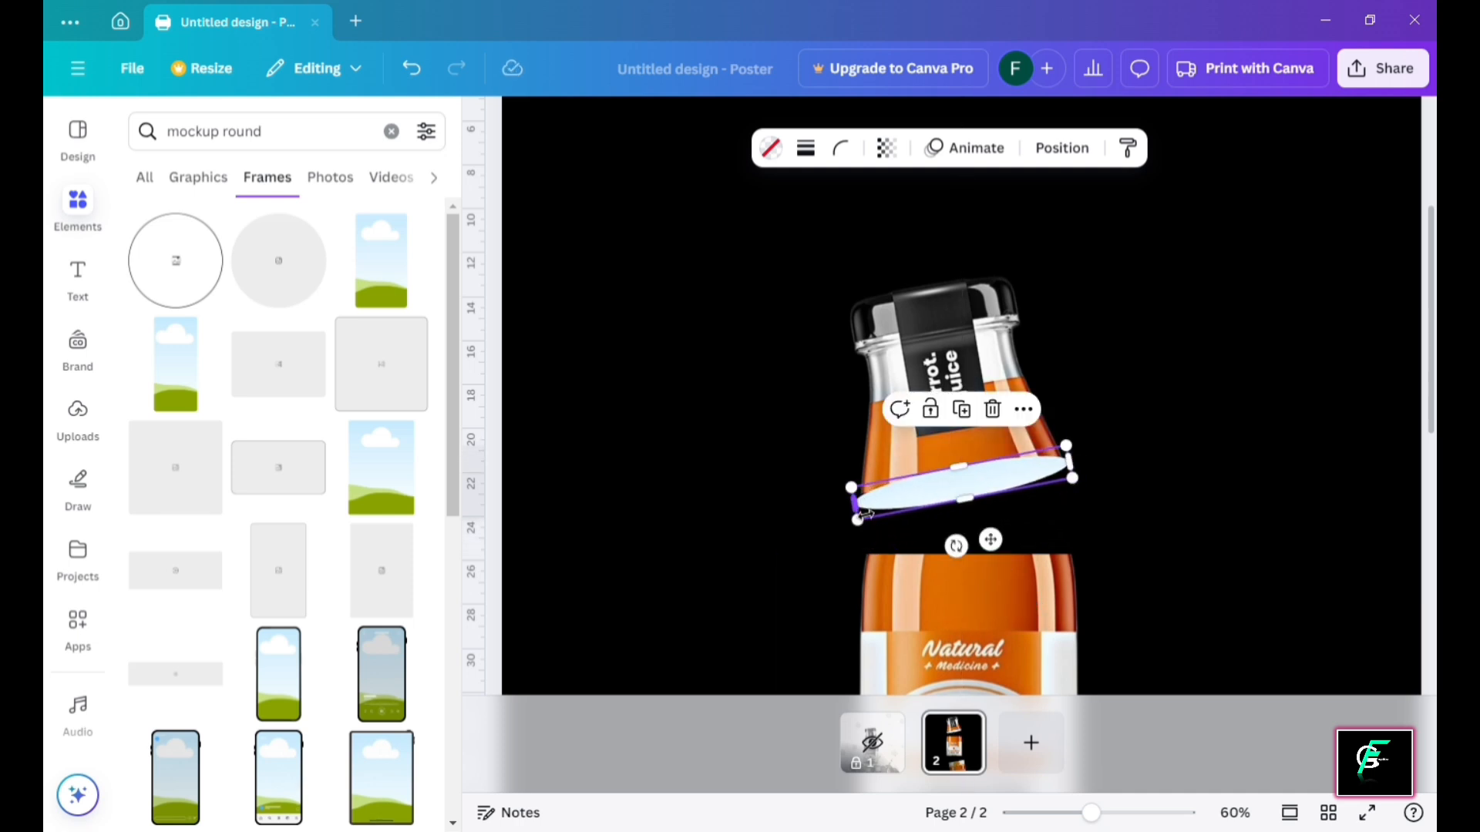
drag(867, 514, 876, 518)
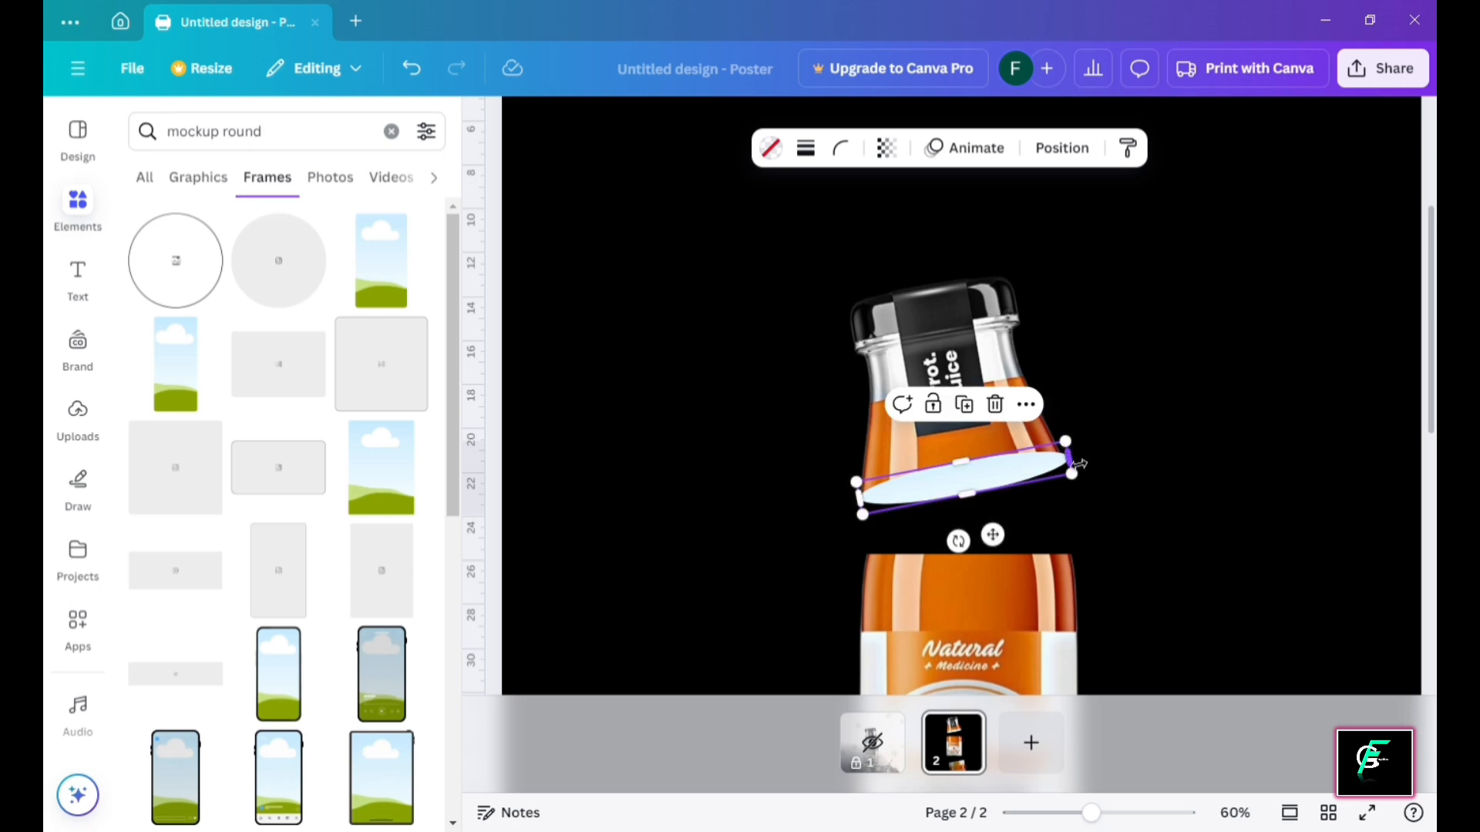
drag(1070, 462, 1072, 467)
click(1169, 446)
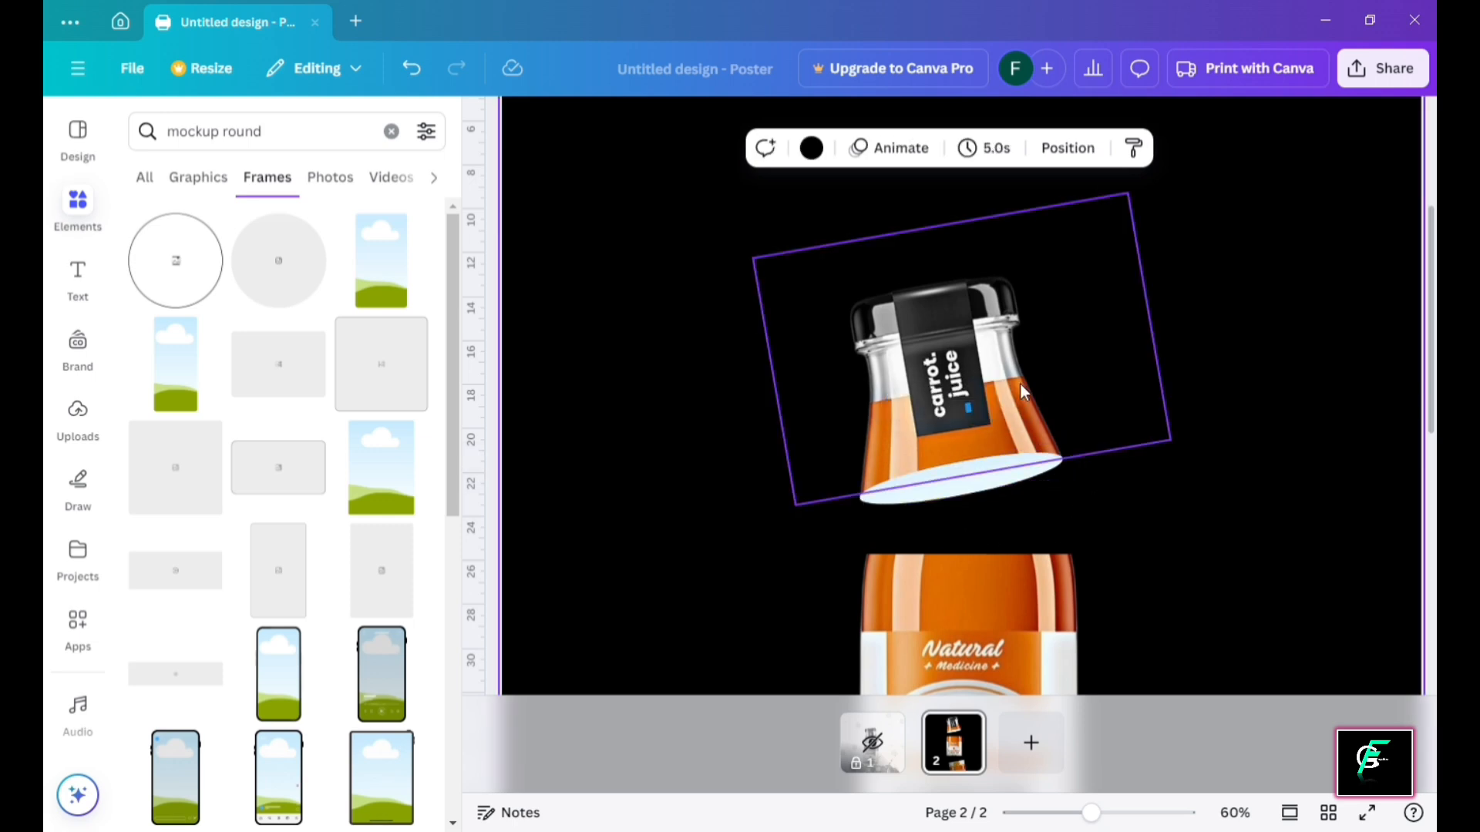
Duplicate the ellipse and place the copy, level, on top of the middle piece
scroll(975, 309, down, 3)
click(975, 293)
key(ctrl+d)
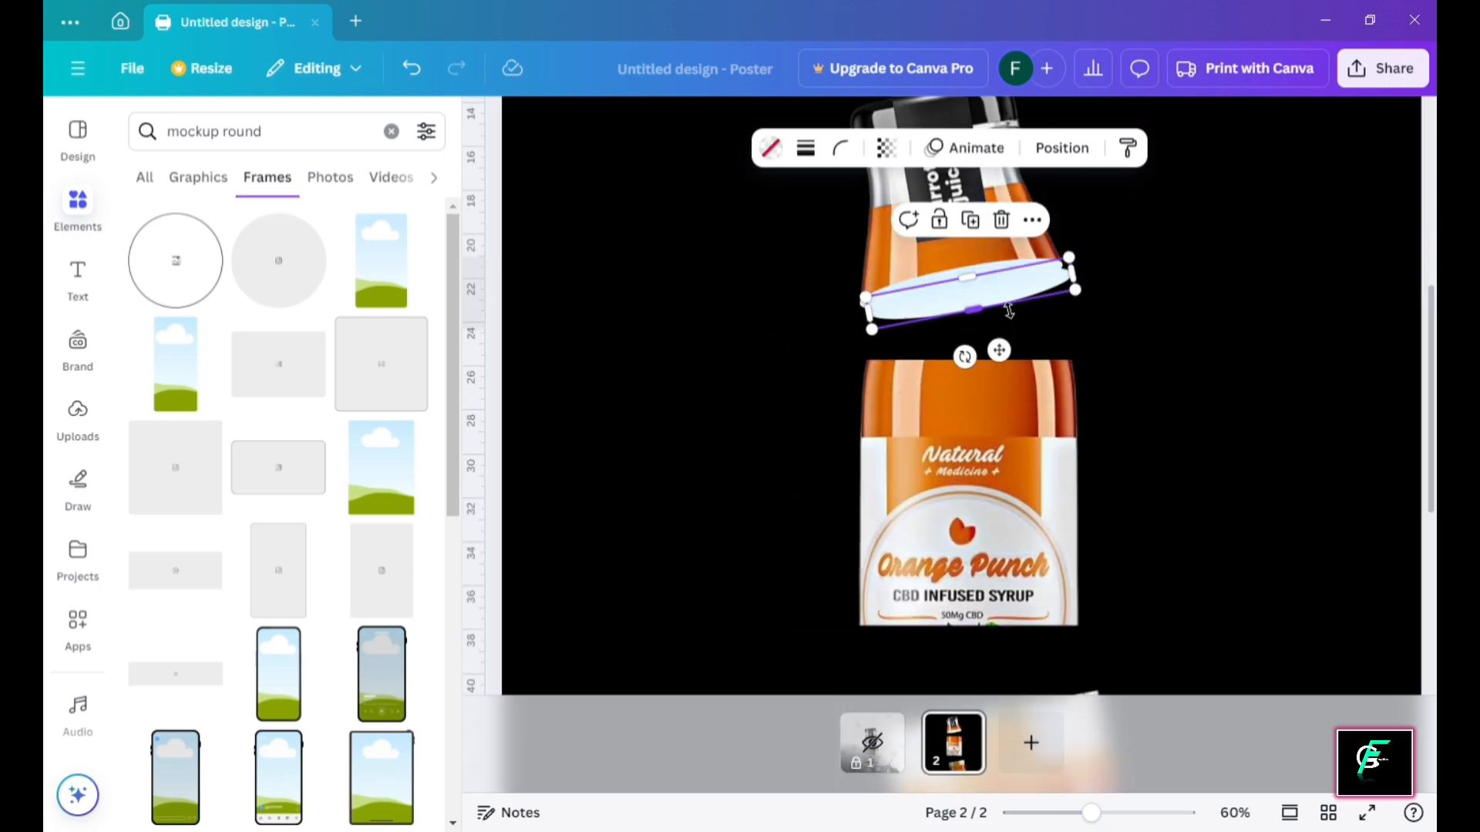
drag(1019, 289, 1017, 330)
drag(958, 397, 961, 413)
drag(965, 342, 977, 368)
Duplicate the pale ellipse and fit the copy to the upper bottle's bottom edge
click(1126, 370)
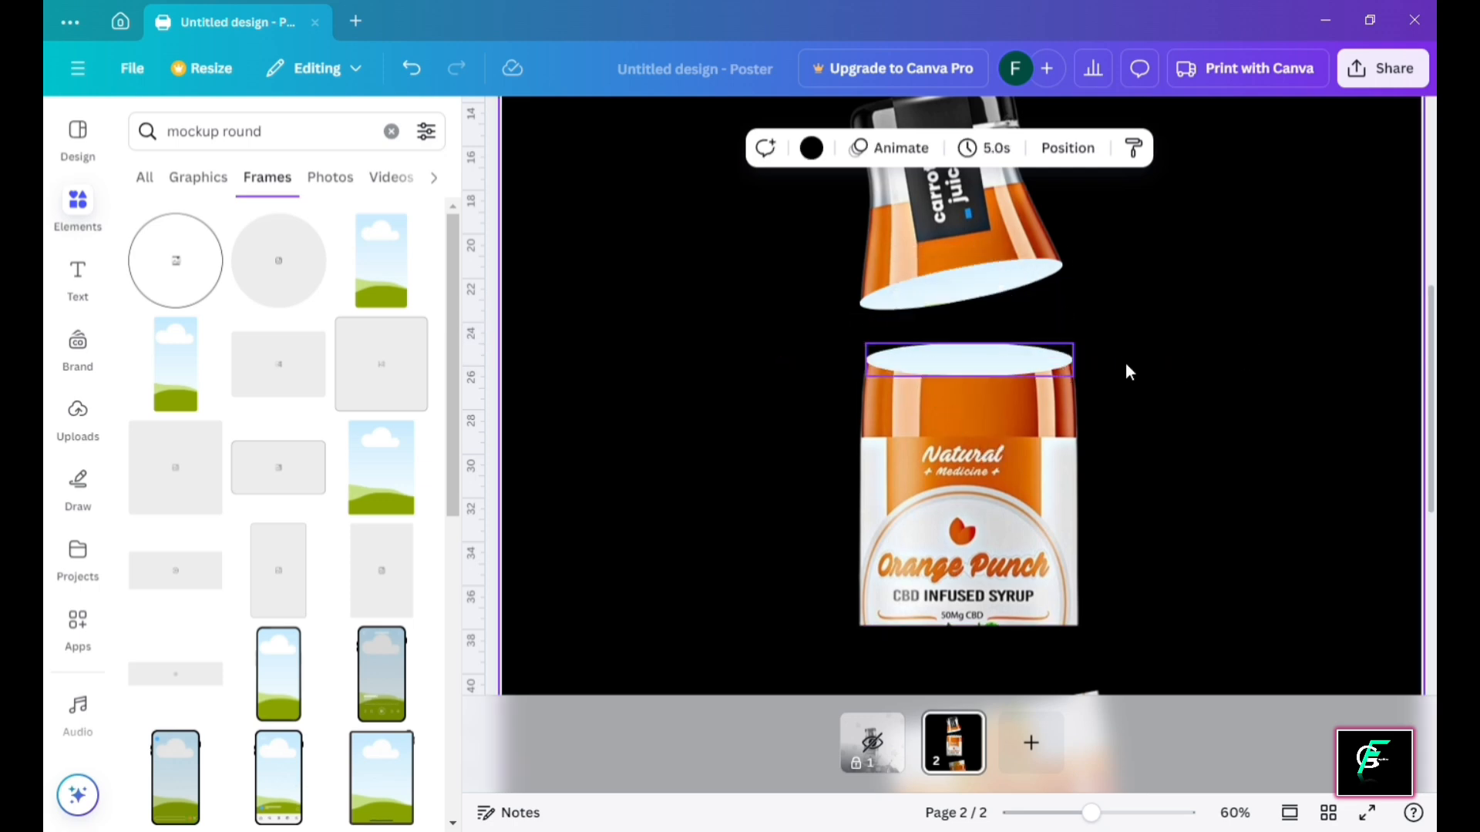
scroll(1048, 308, down, 2)
click(973, 268)
key(ctrl+d)
drag(990, 280, 996, 600)
scroll(1021, 416, down, 3)
mouse_move(1019, 403)
mouse_down()
mouse_move(1002, 336)
mouse_move(1095, 349)
mouse_move(1080, 334)
mouse_move(1002, 382)
mouse_move(1002, 401)
mouse_up()
click(1180, 381)
click(1061, 341)
click(1169, 344)
Duplicate that ellipse, tilt it onto the jar piece's top, and widen it
click(1006, 339)
key(ctrl+d)
drag(975, 469, 988, 477)
drag(992, 421, 996, 434)
click(1142, 393)
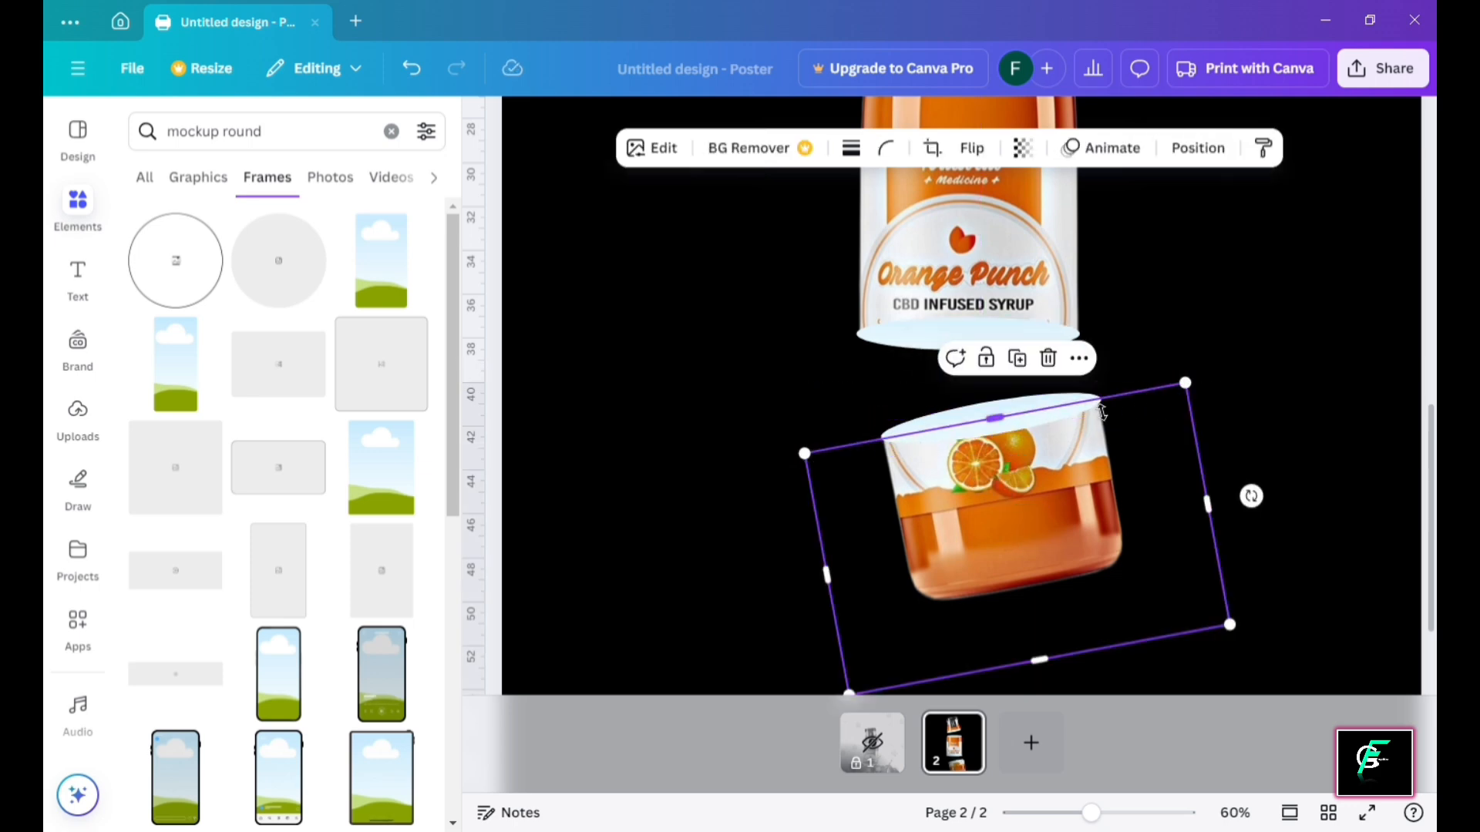
click(1053, 402)
drag(1111, 410, 1195, 395)
Fine-tune the jar's top ellipse, narrowing it slightly and fitting its left edge
scroll(1100, 416, up, 2)
click(1190, 383)
click(1107, 407)
click(1276, 345)
scroll(1147, 400, up, 2)
click(1147, 400)
click(1270, 287)
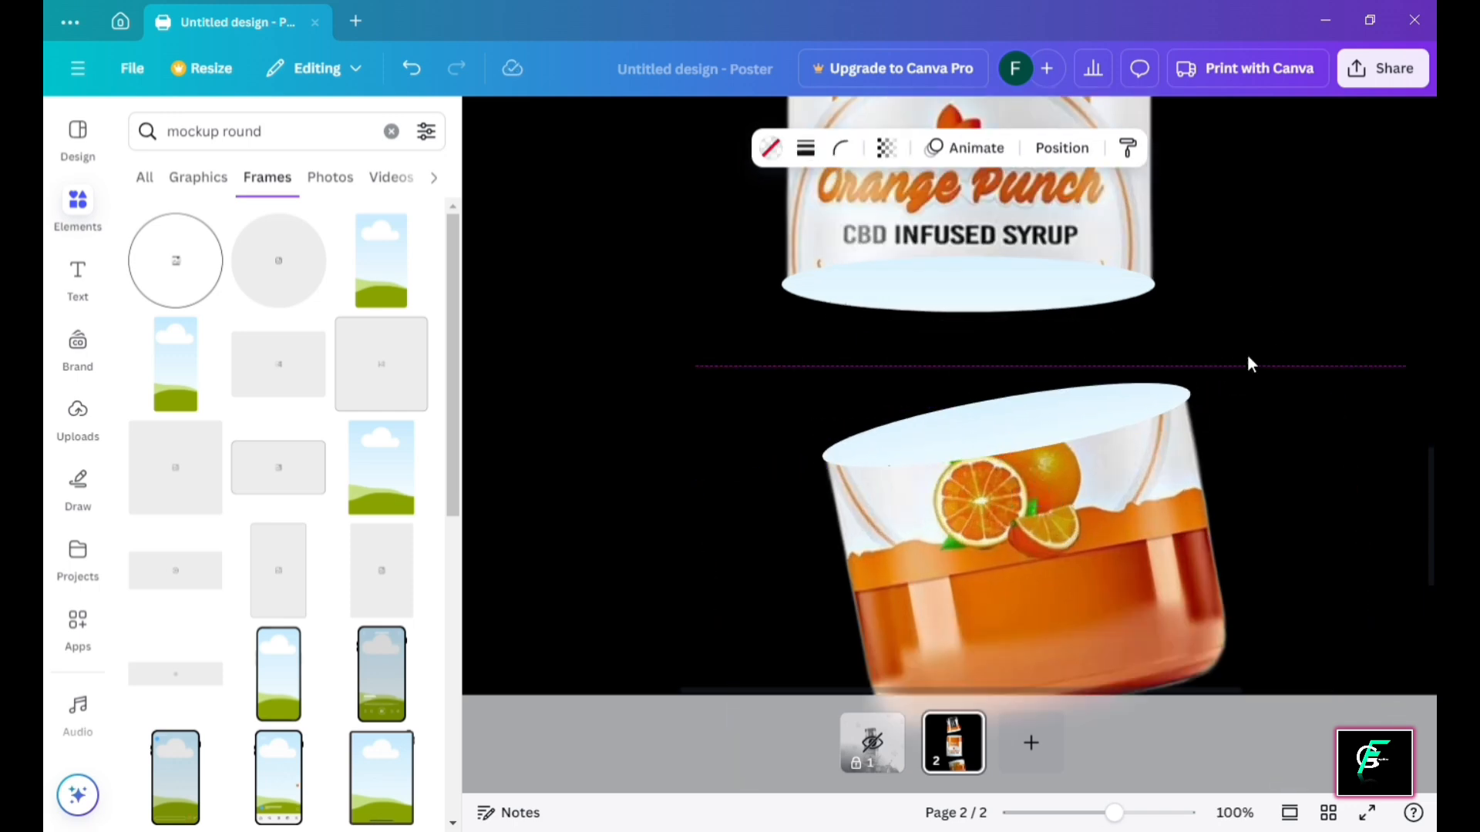
click(1070, 416)
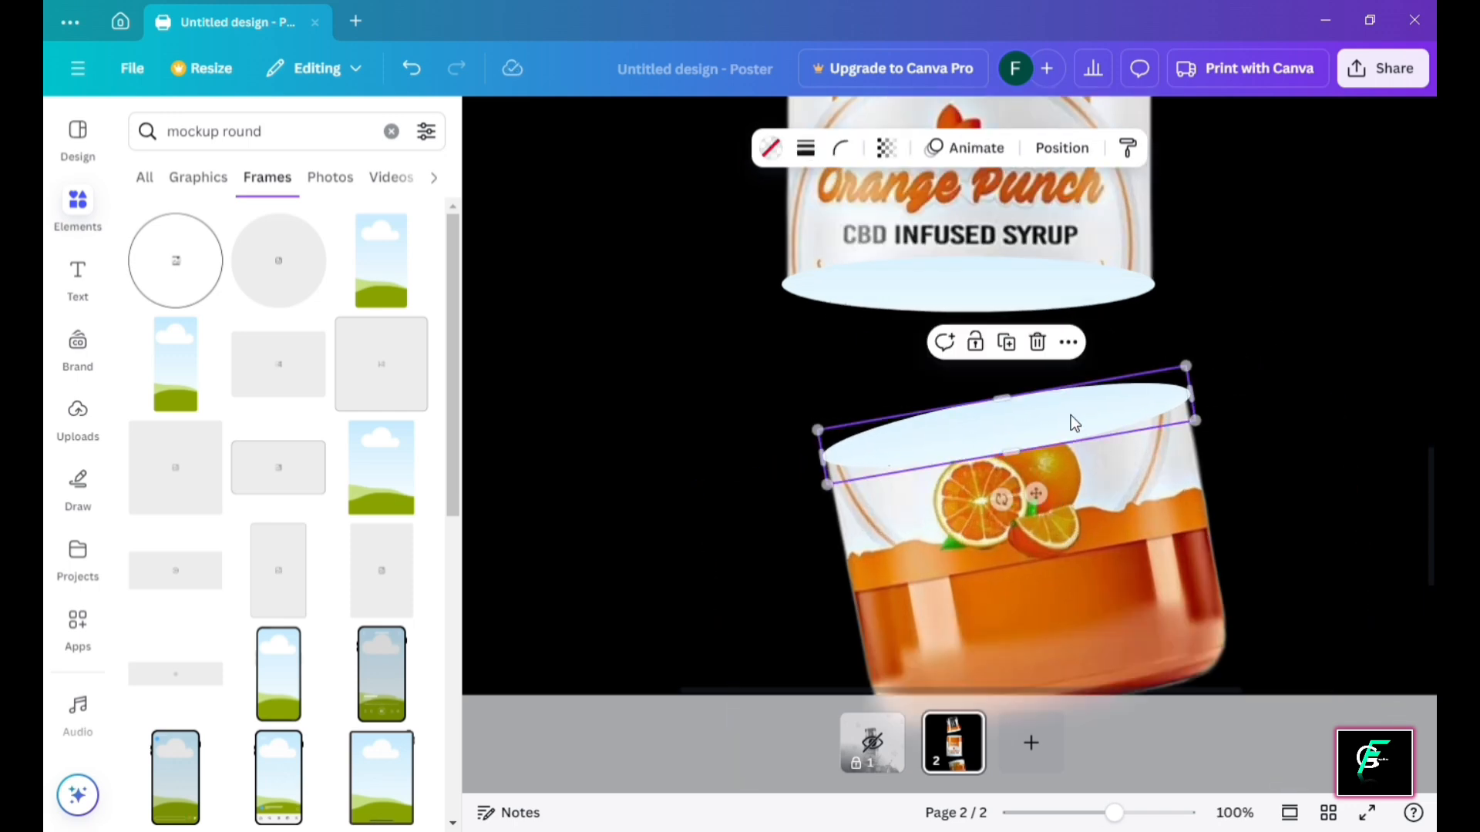
click(1267, 324)
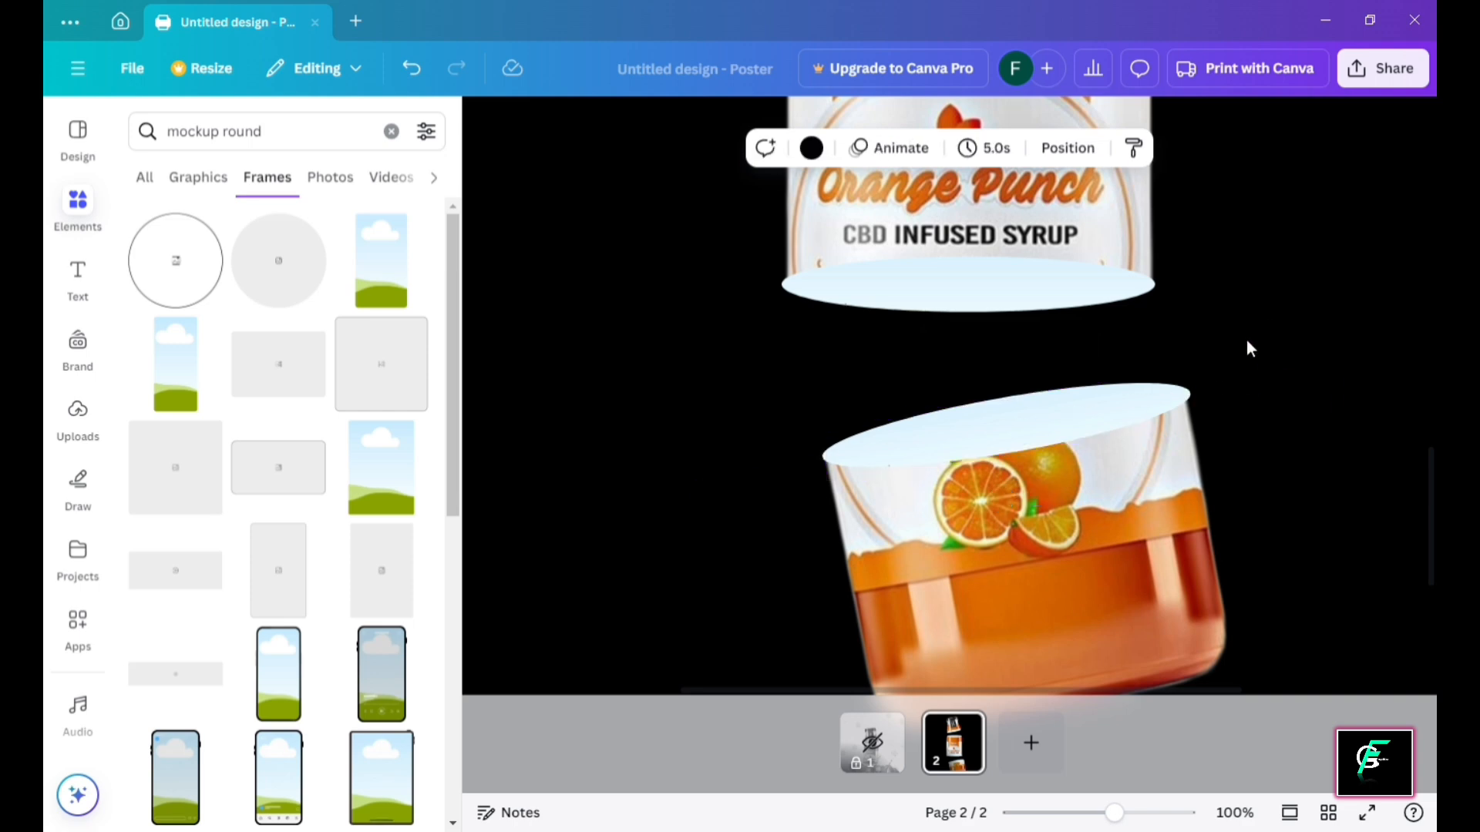
click(1174, 395)
drag(1193, 394, 1158, 391)
click(1303, 337)
click(1154, 391)
drag(820, 455, 836, 462)
key(Escape)
Narrow the ellipse under the middle piece to match that piece's base
scroll(885, 458, down, 5)
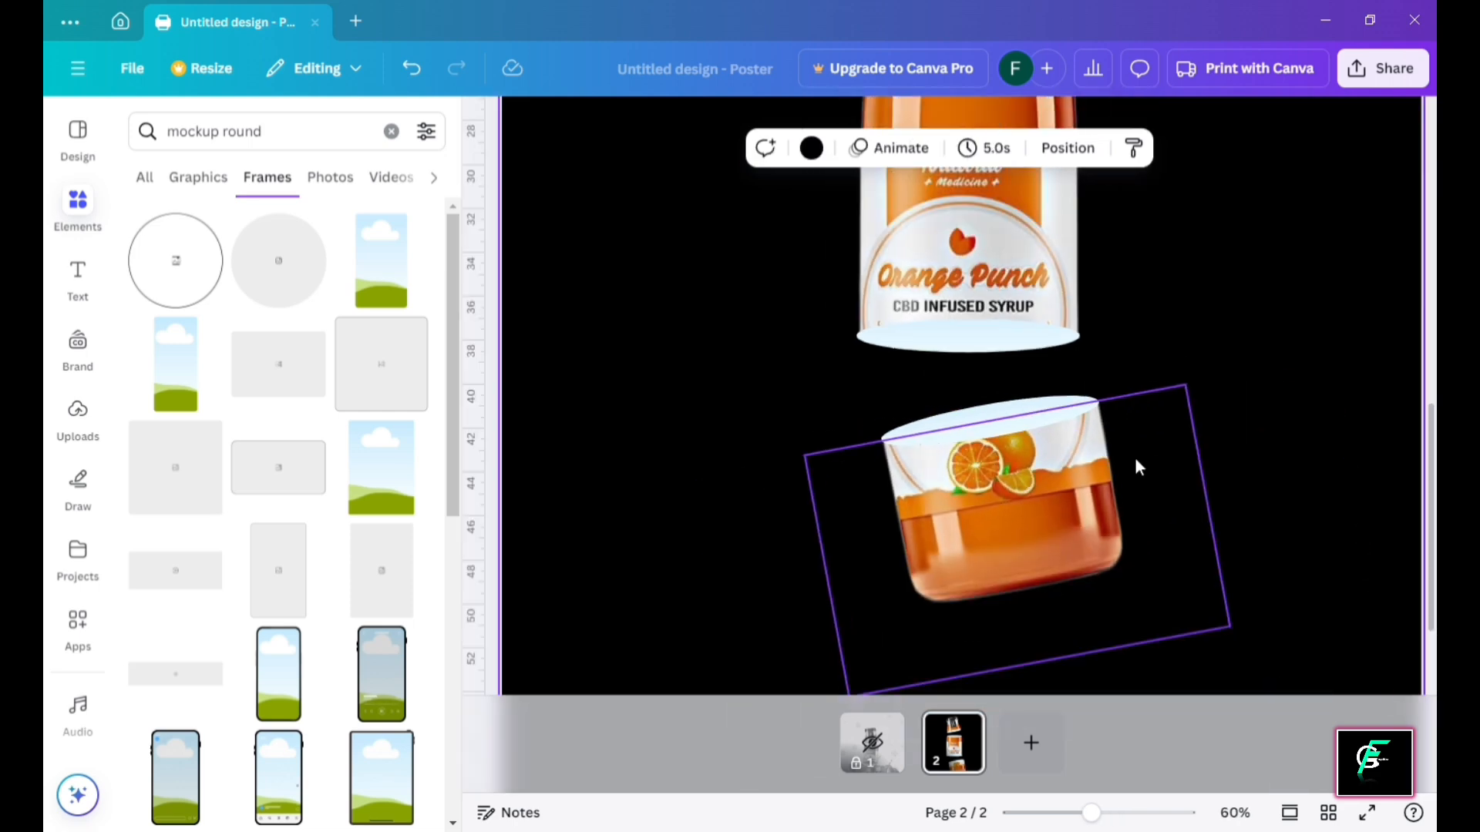
click(857, 348)
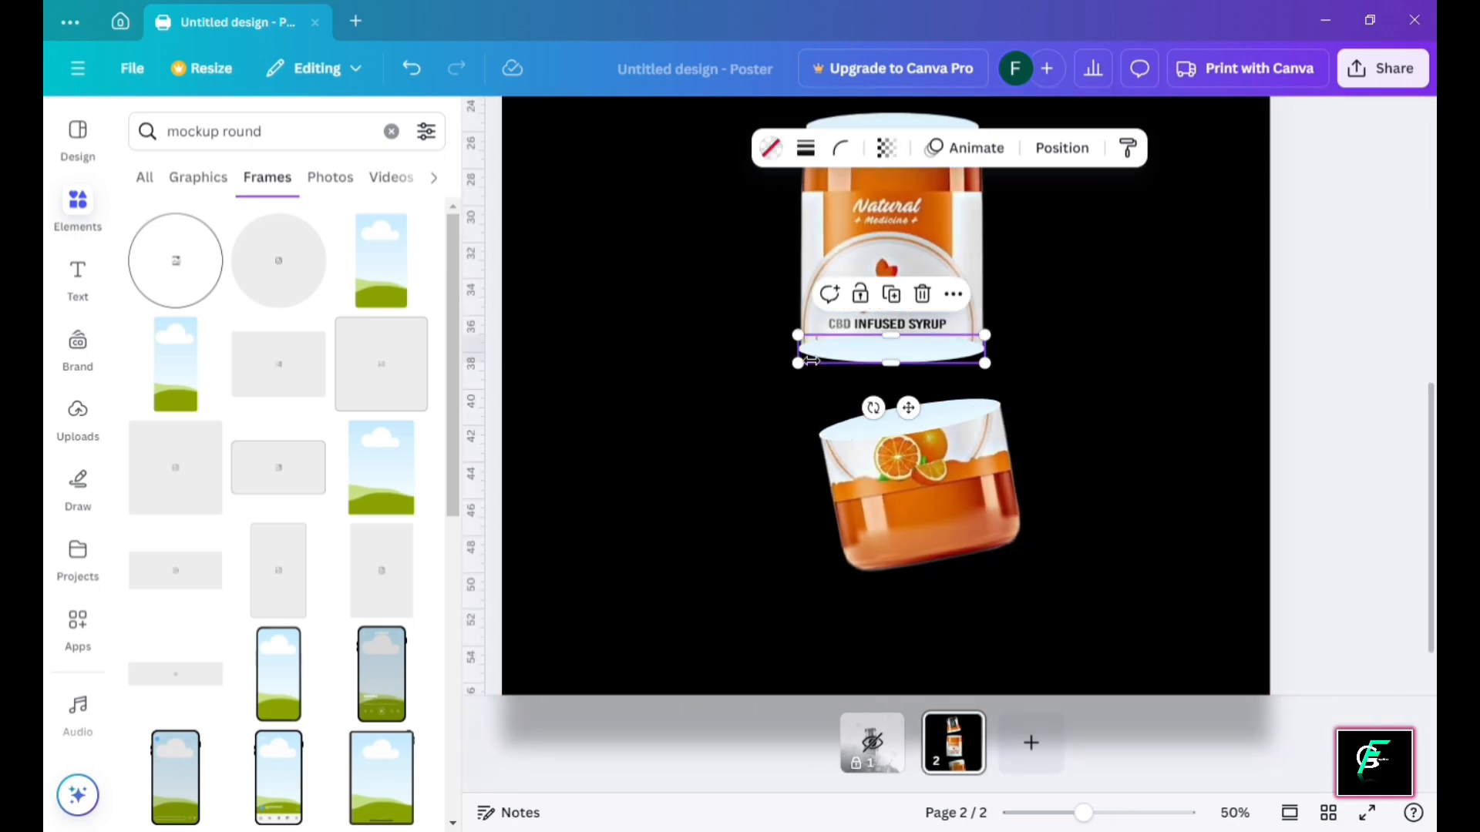
drag(806, 351, 819, 357)
click(1314, 308)
scroll(1092, 324, up, 3)
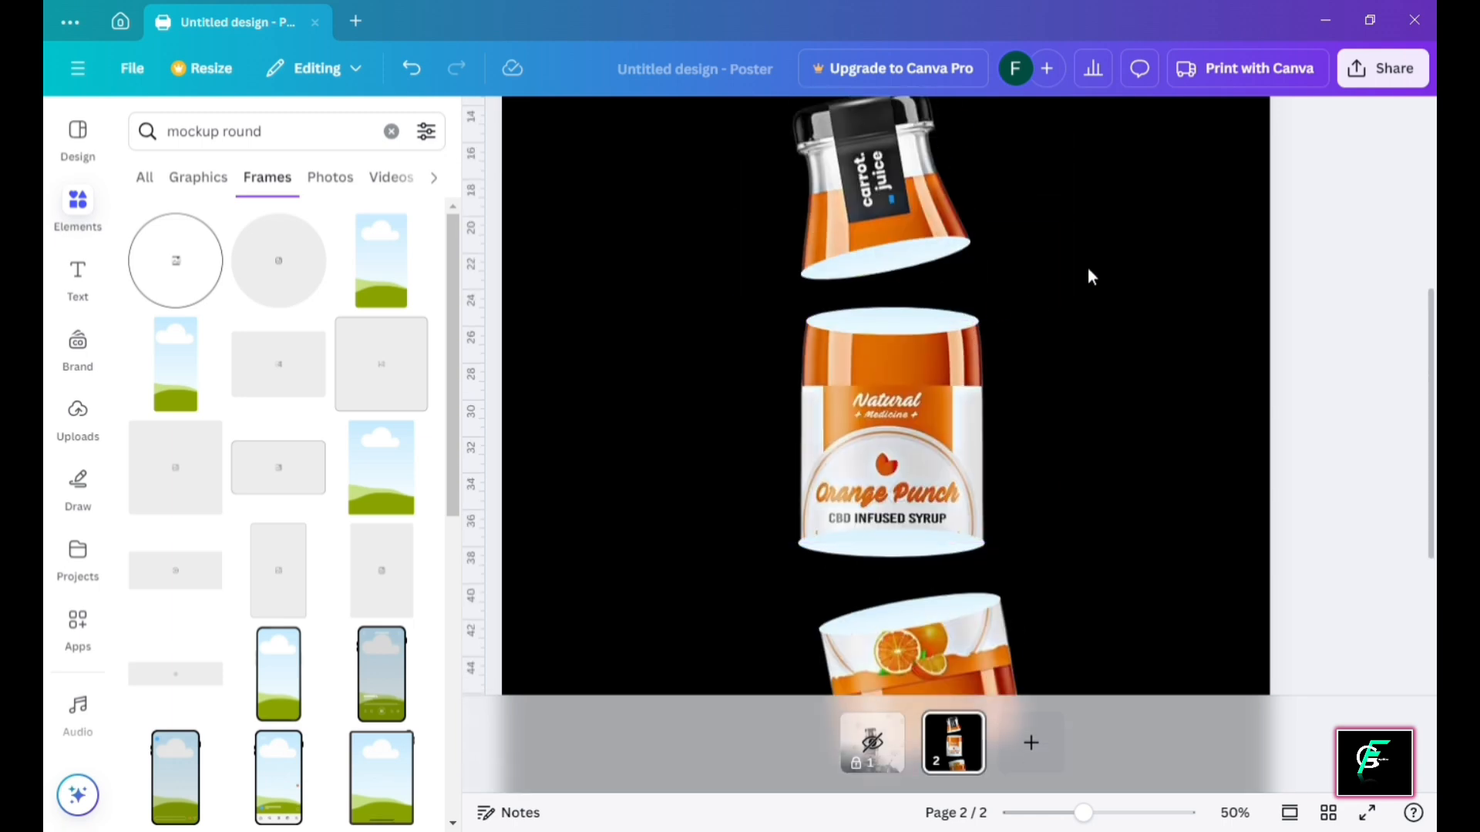
click(1103, 255)
Search Elements for 'orange slice' and show all matching graphics
scroll(1104, 247, down, 3)
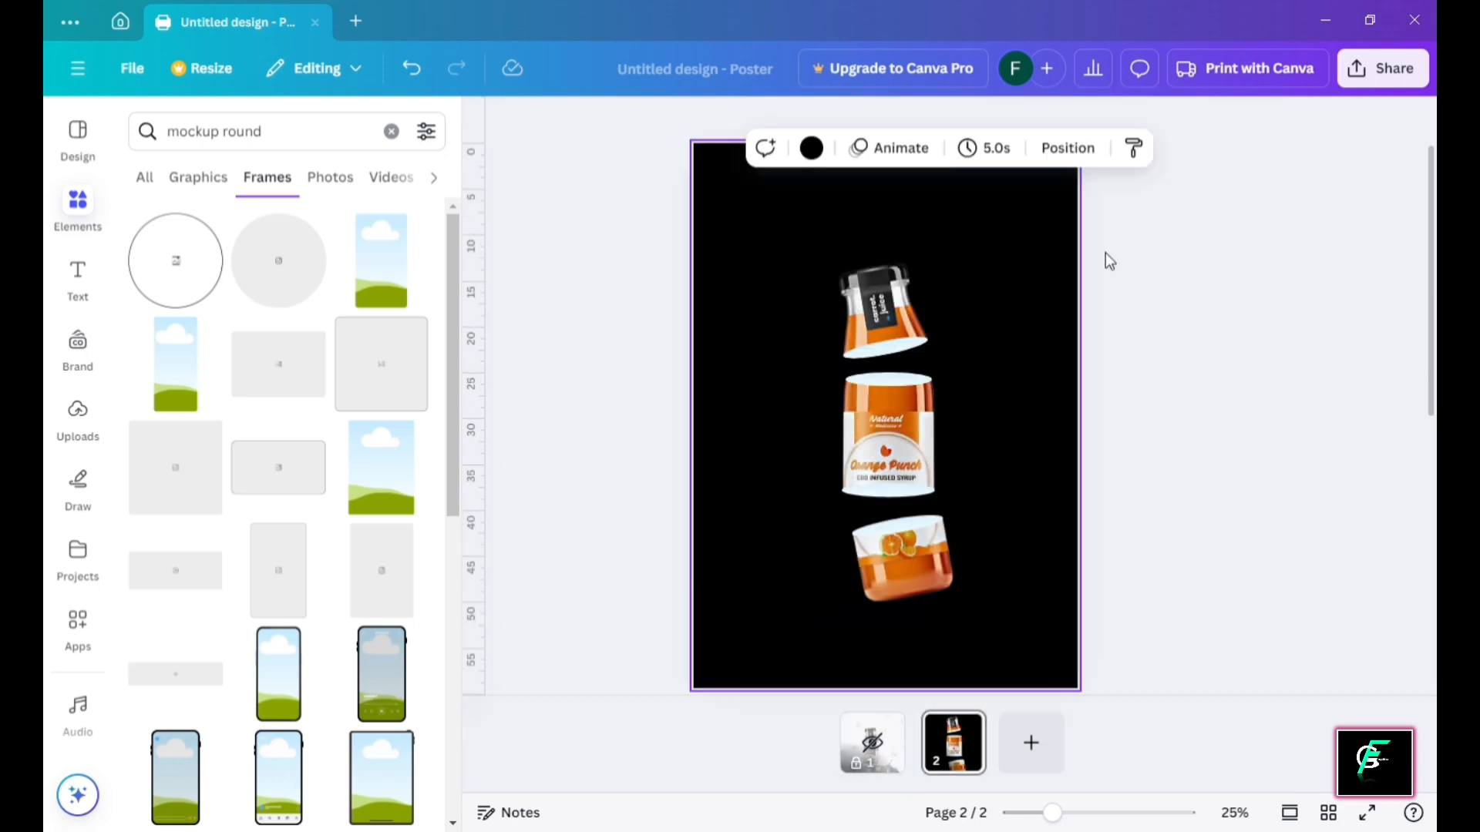
click(392, 131)
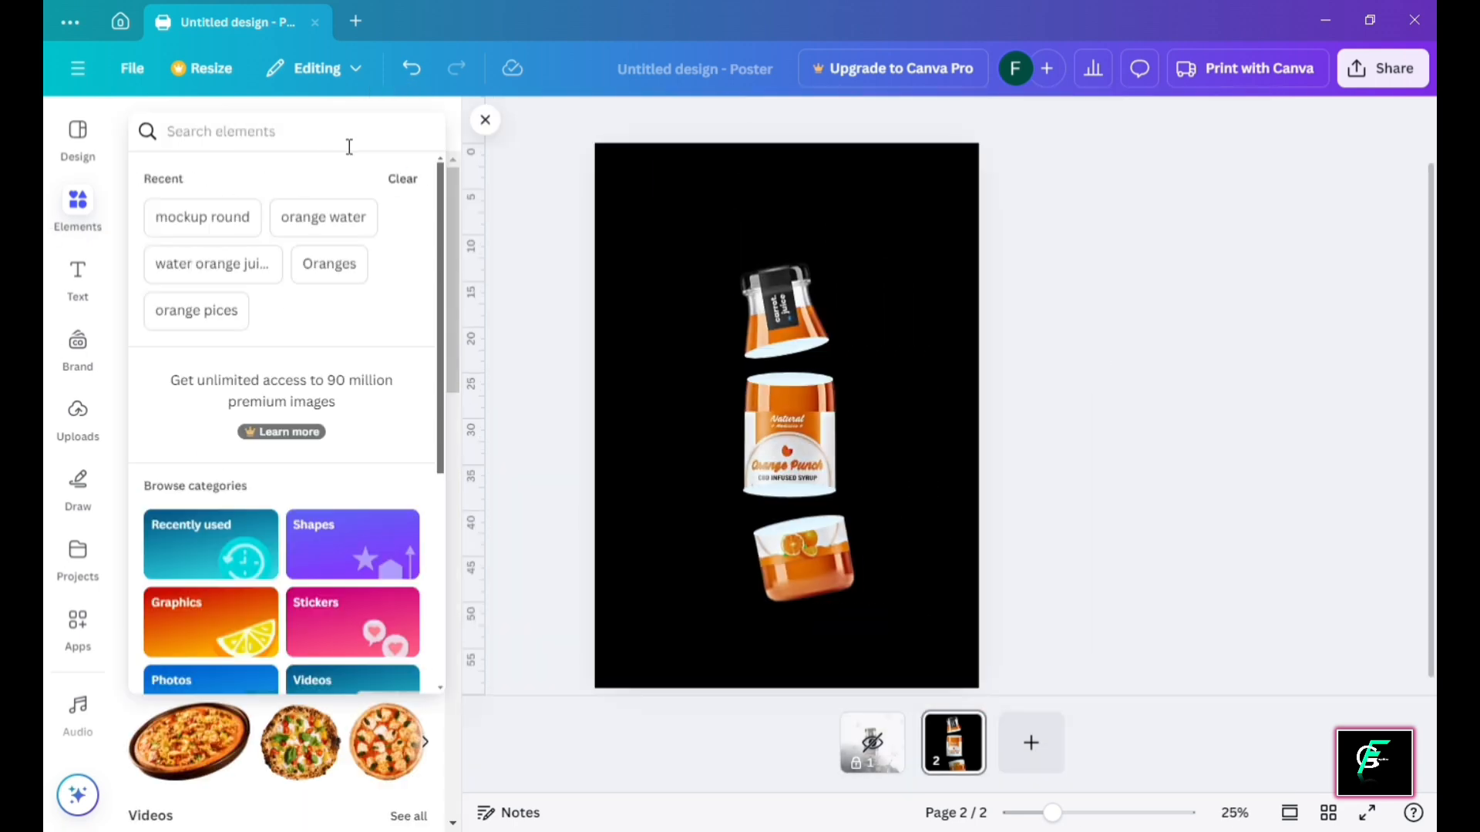
text(orande)
key(BackSpace)
key(BackSpace)
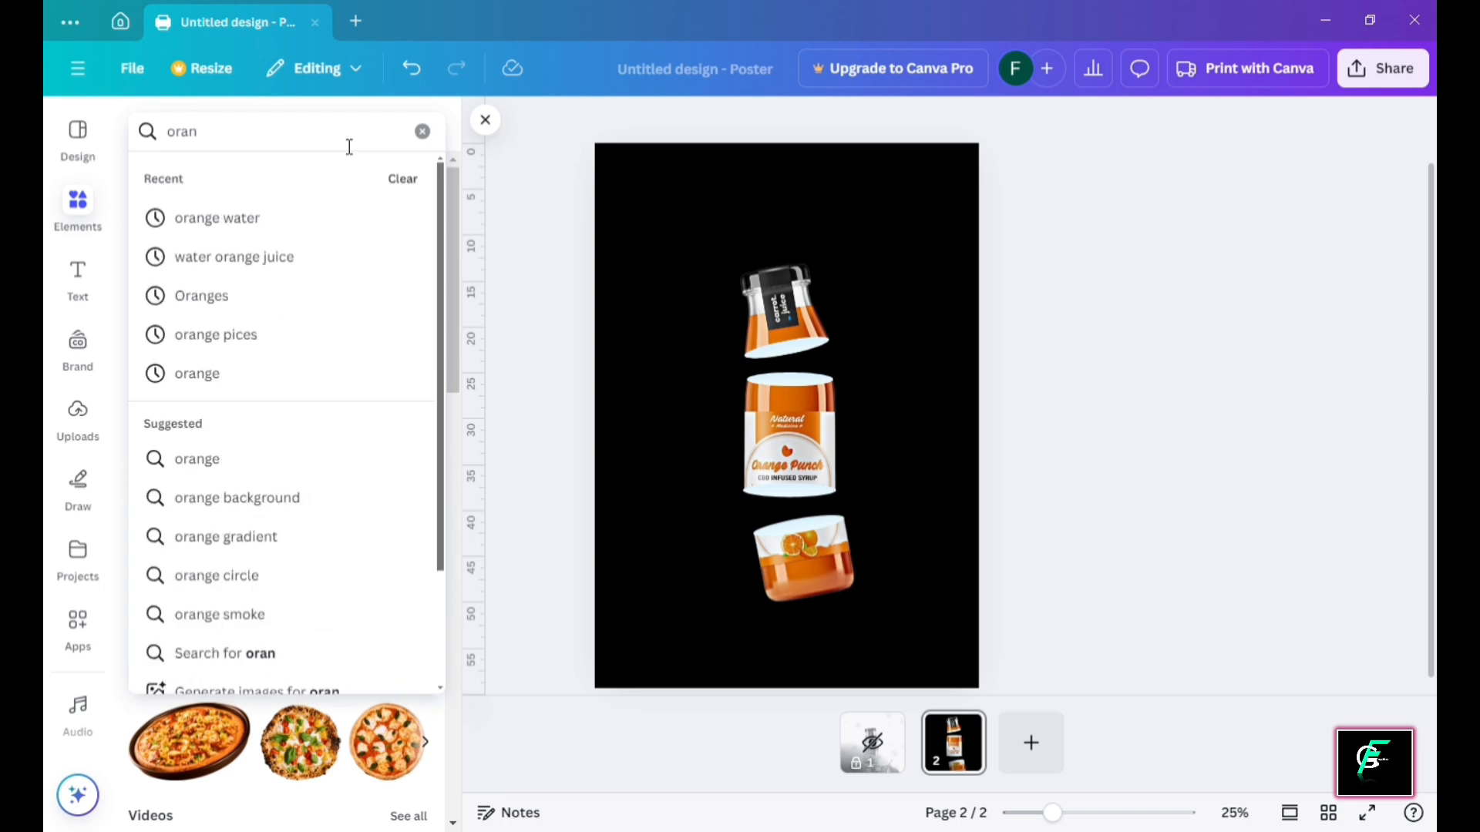
text(ge slice)
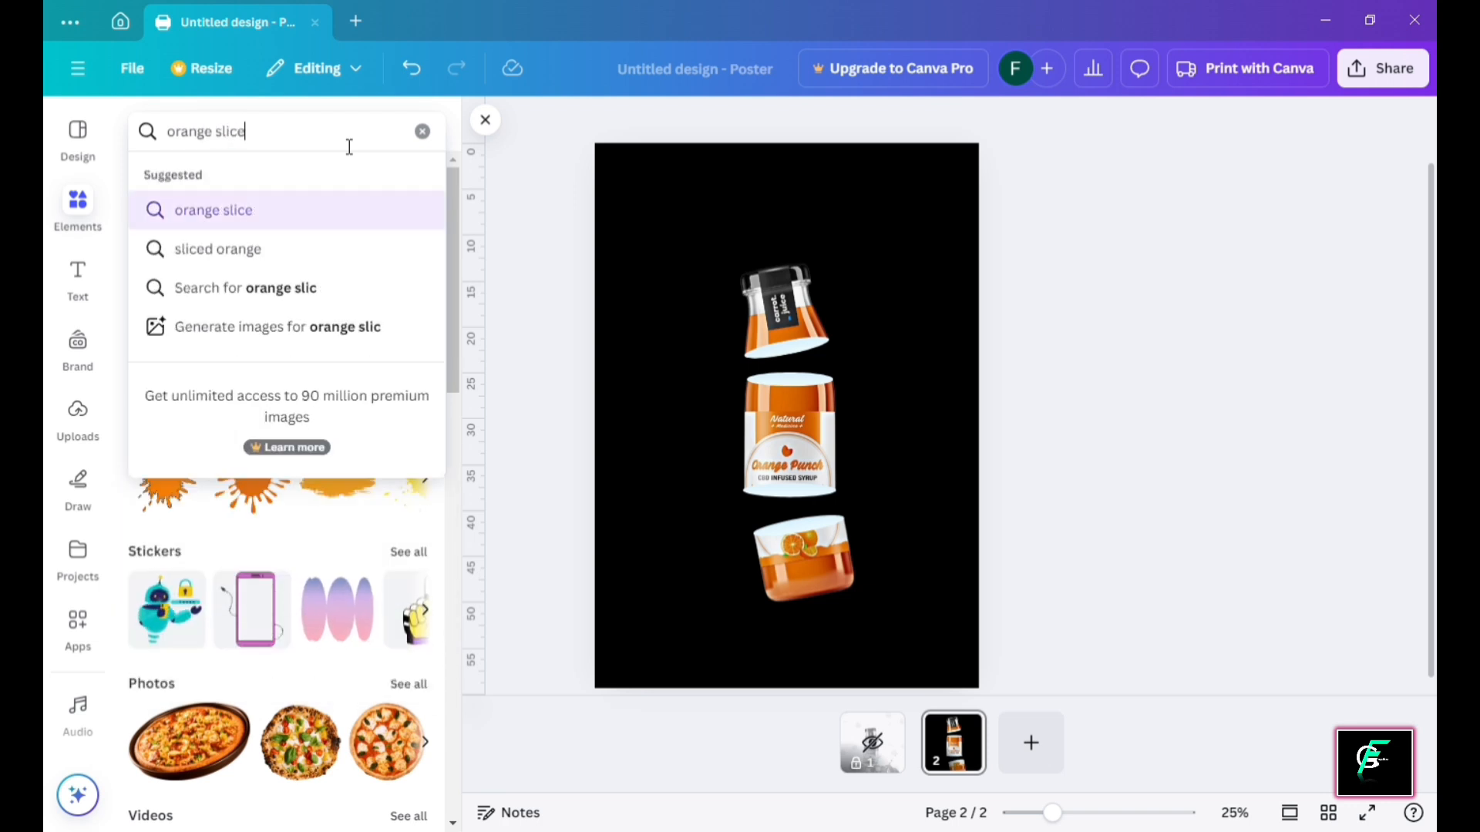
key(Return)
click(424, 284)
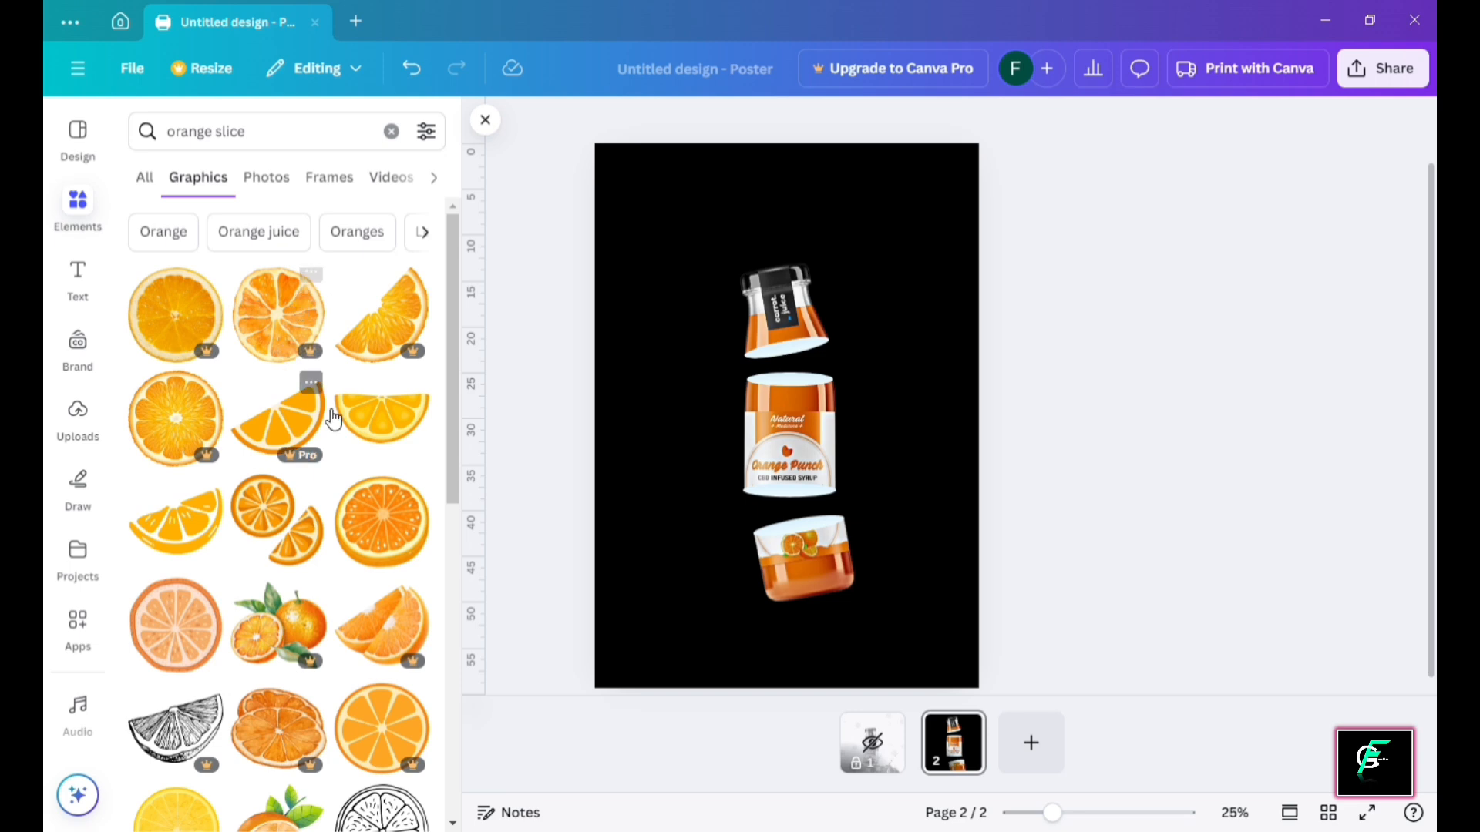
scroll(333, 420, down, 5)
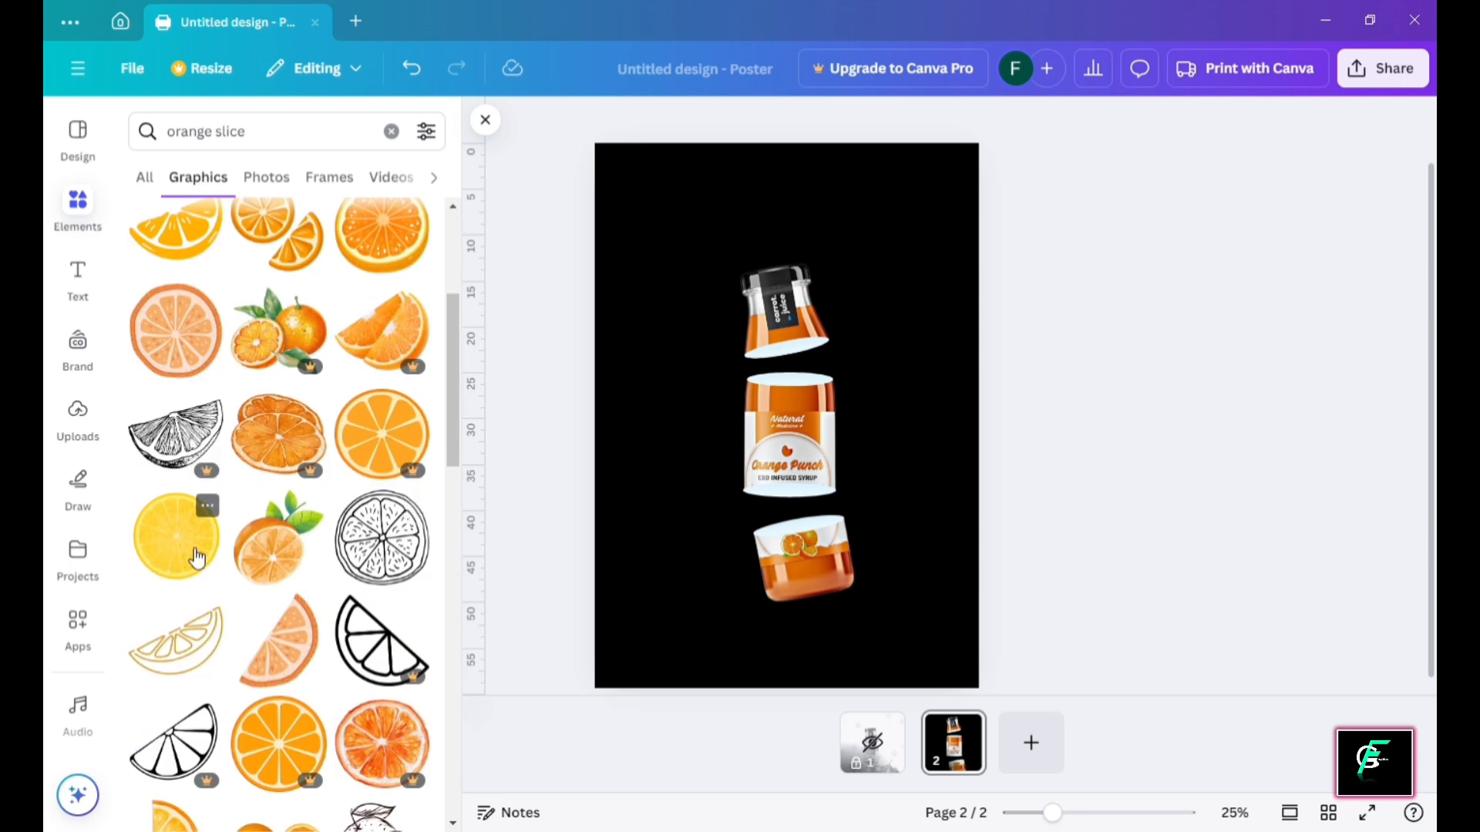
scroll(232, 463, up, 4)
Add an orange slice graphic, shrink it and move it beside the bottle
click(176, 406)
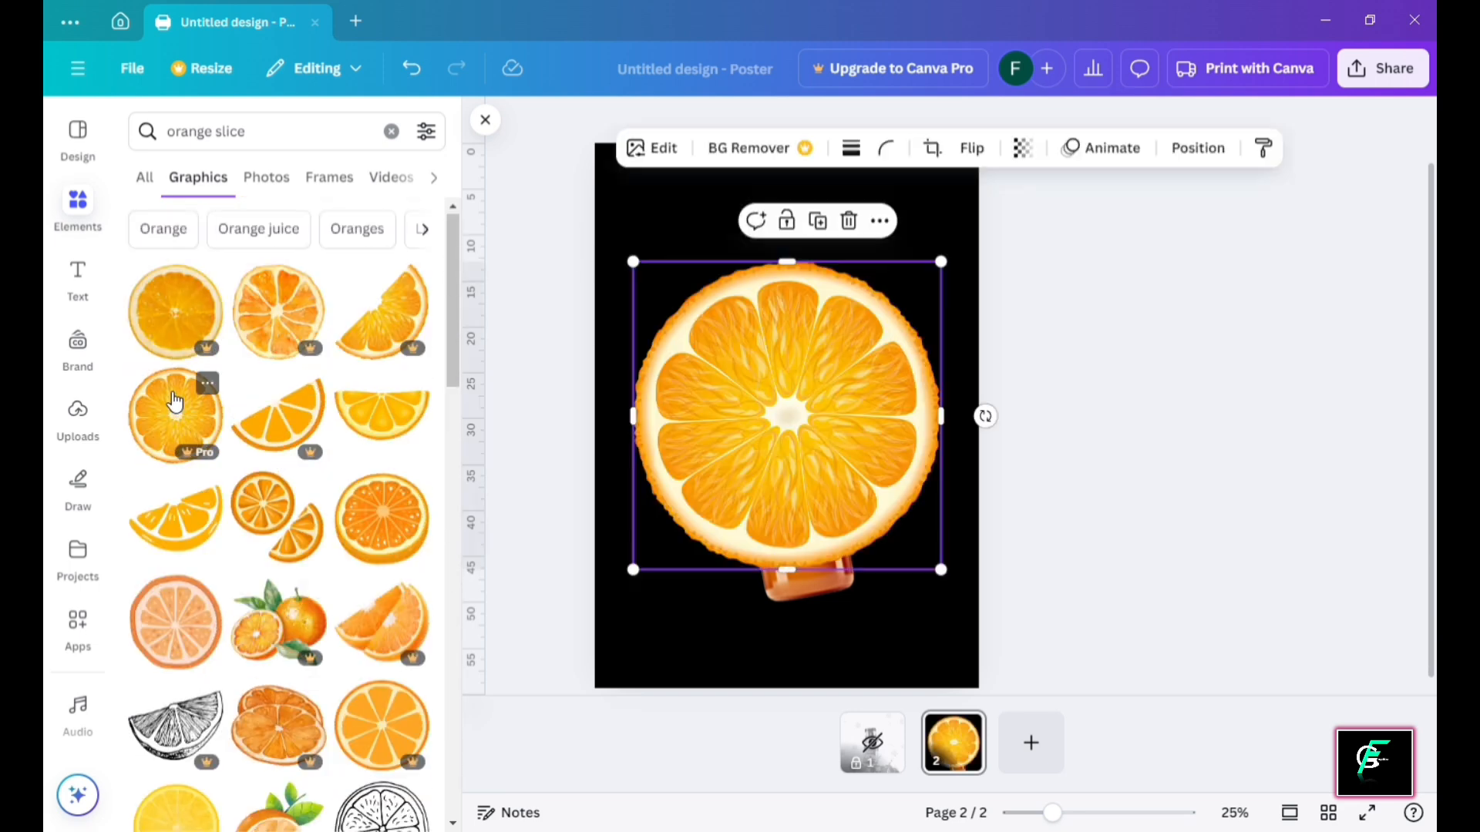
drag(941, 258, 806, 358)
key(ctrl+plus)
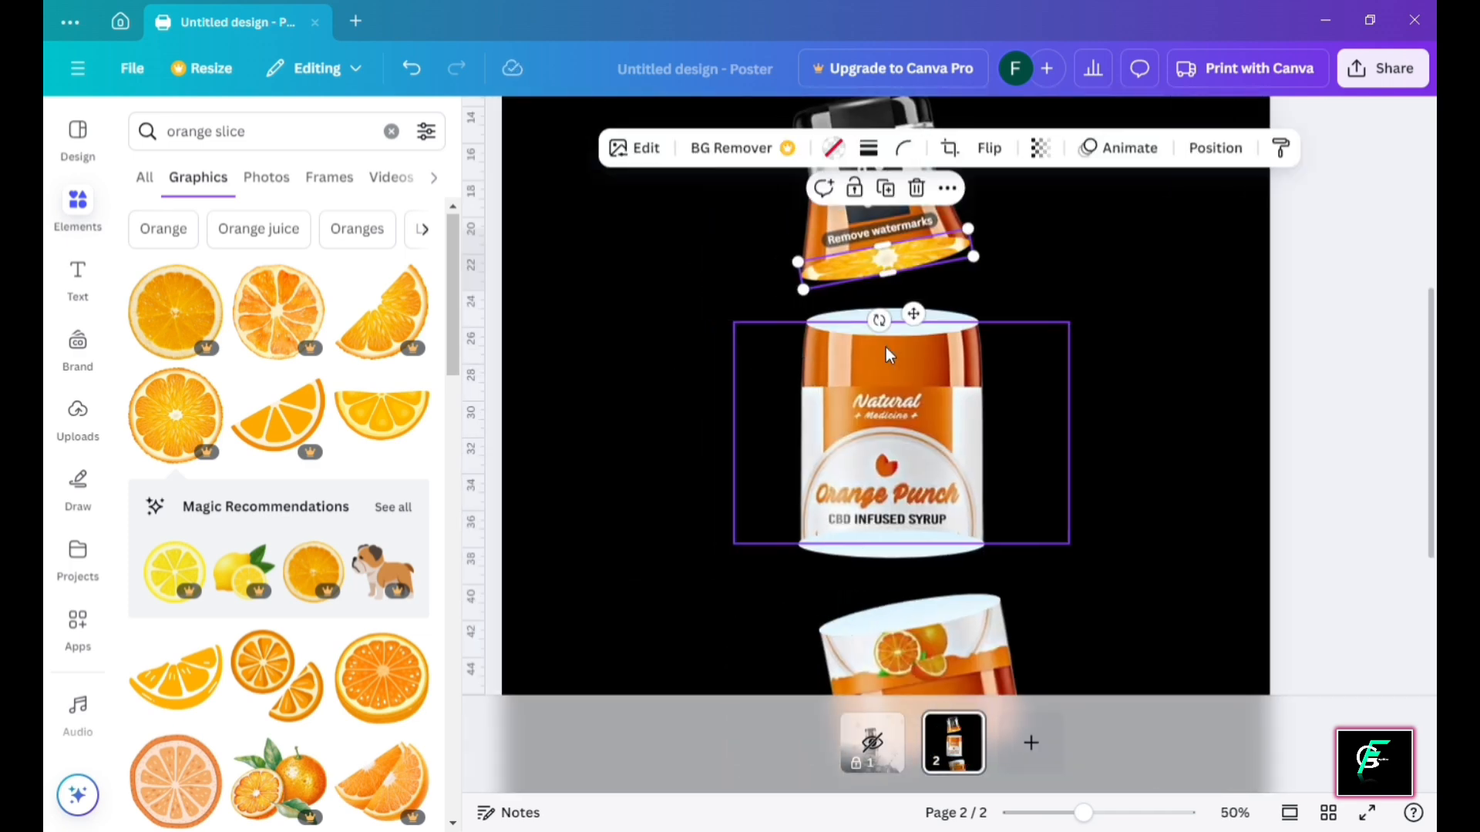
Enlarge and centre the slice inside the top bottle's ellipse crop
click(903, 299)
double_click(917, 258)
drag(954, 158, 987, 110)
drag(976, 218, 962, 245)
drag(960, 239, 960, 245)
click(1194, 281)
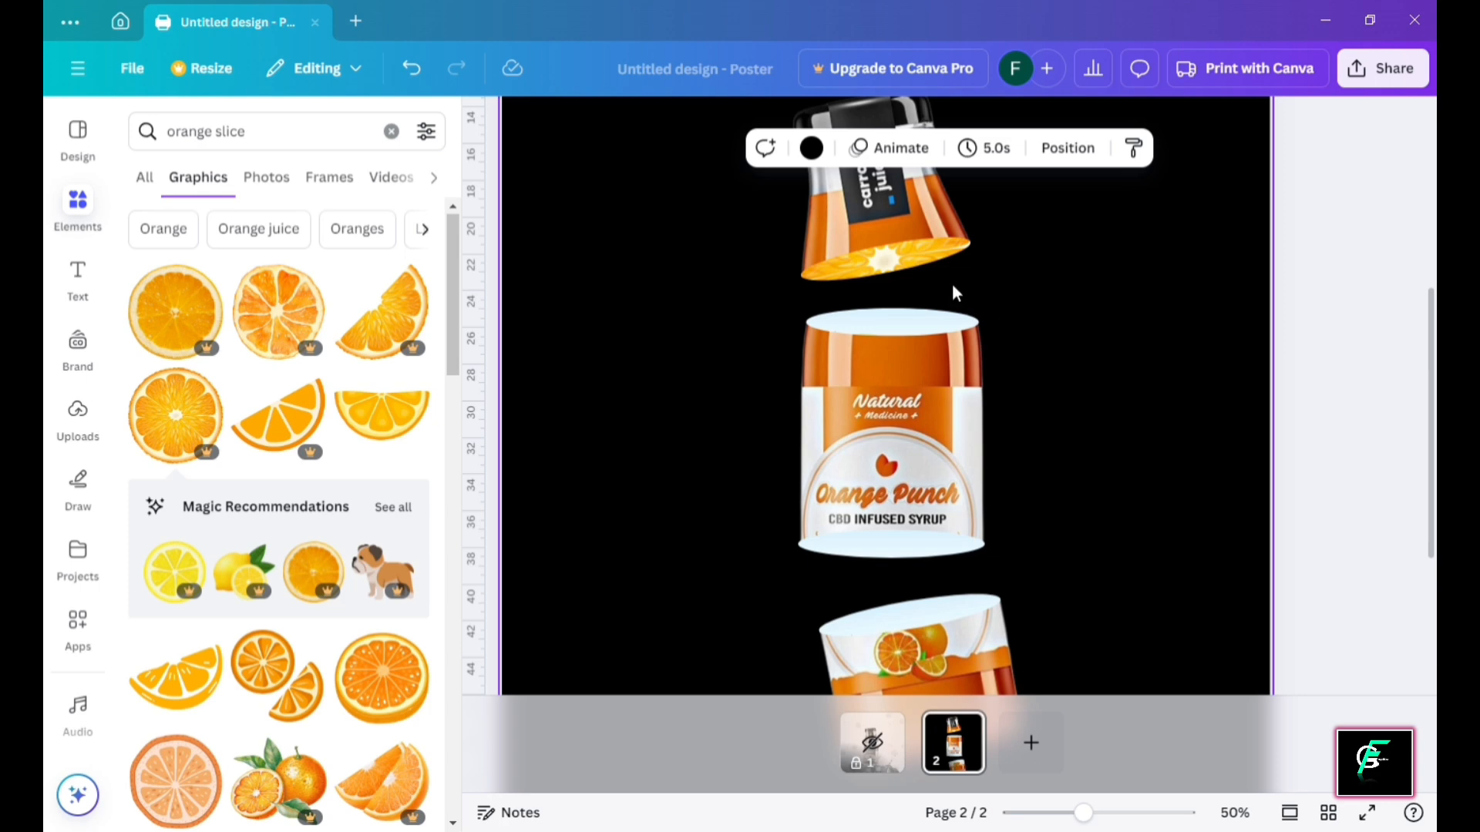
double_click(921, 253)
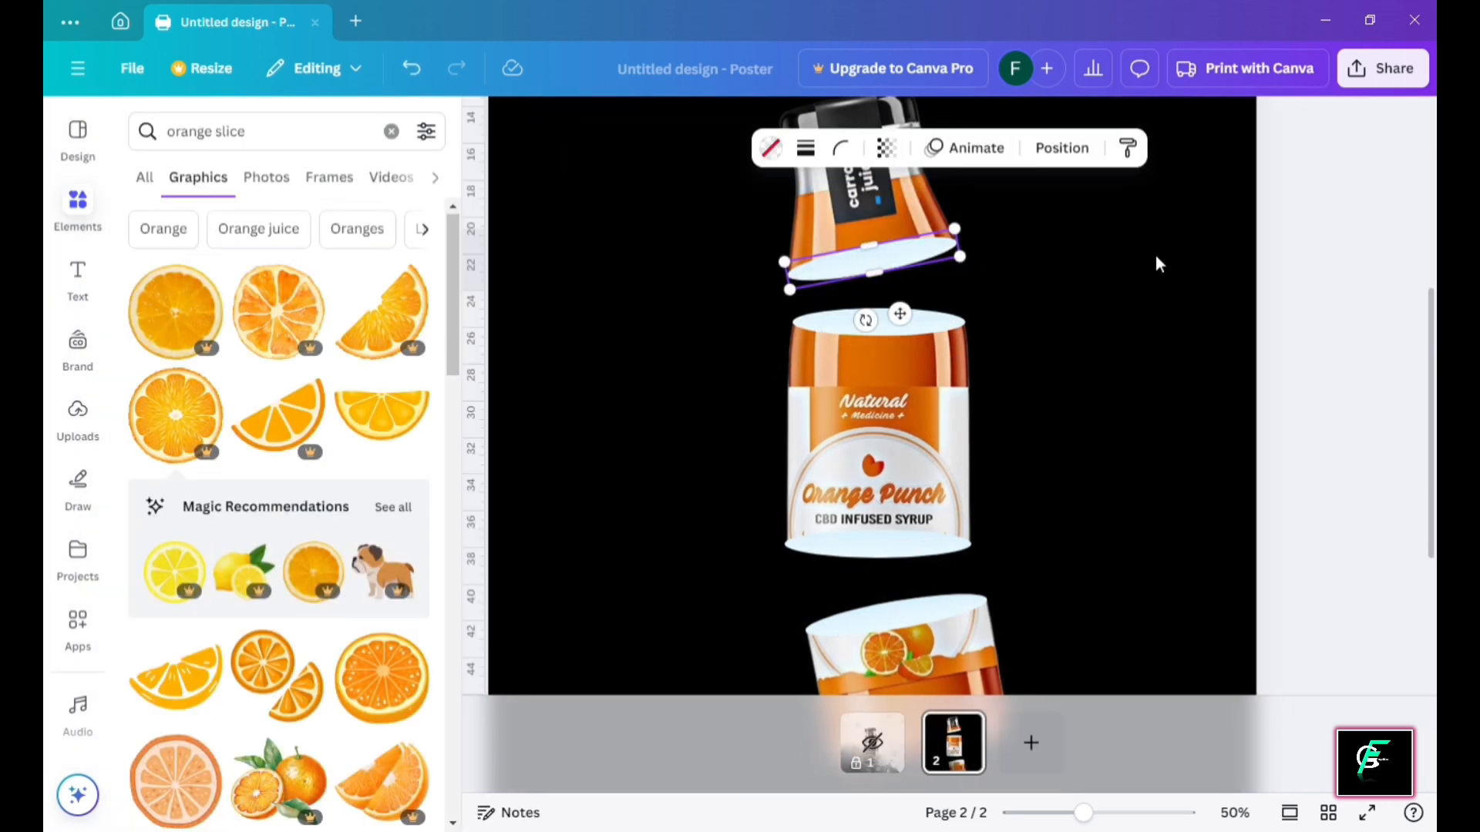
Try an orange slice and a lemon slice, deleting each, then browse more results
click(176, 311)
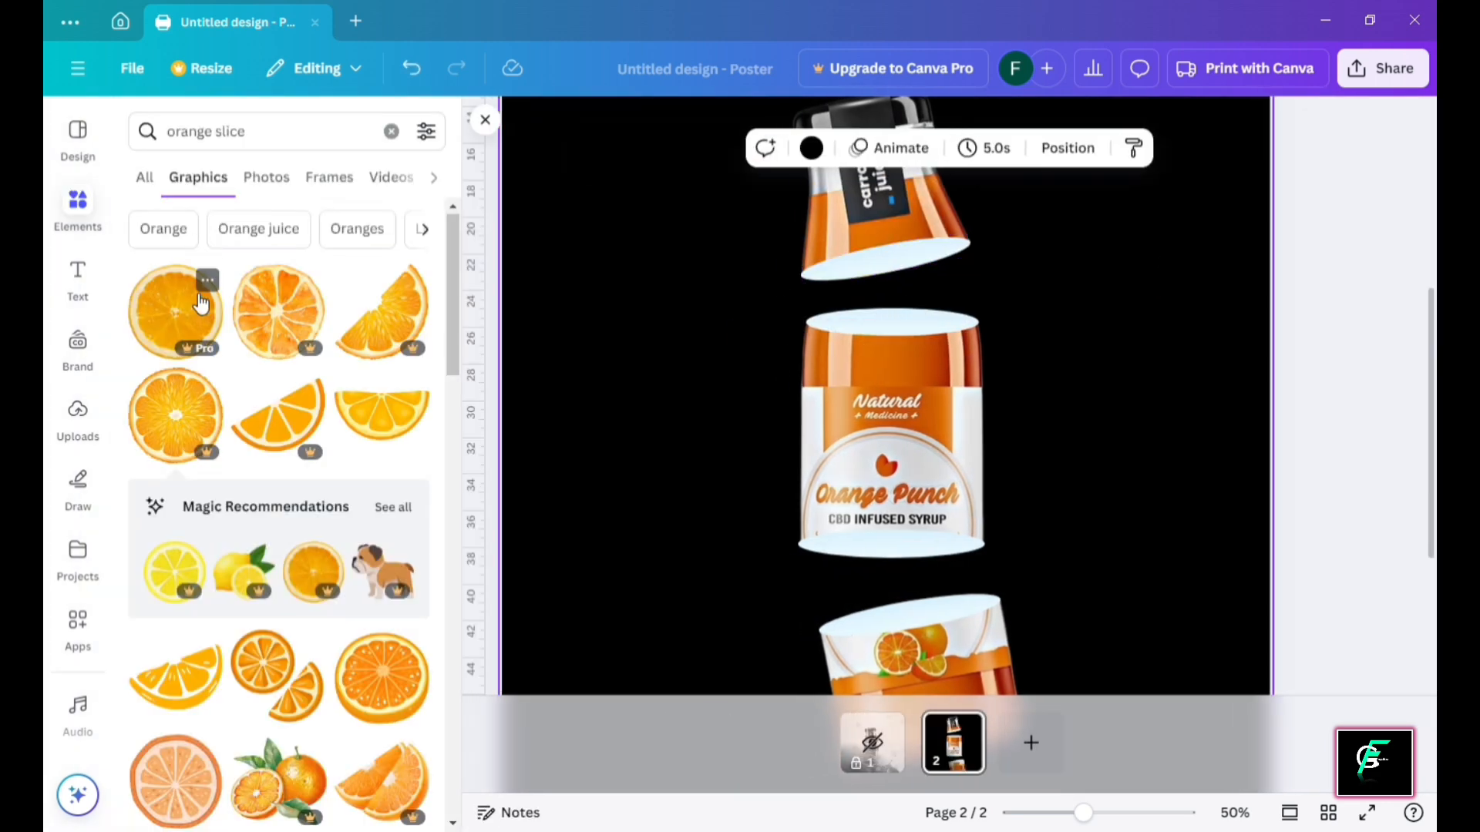
scroll(915, 335, down, 3)
click(884, 377)
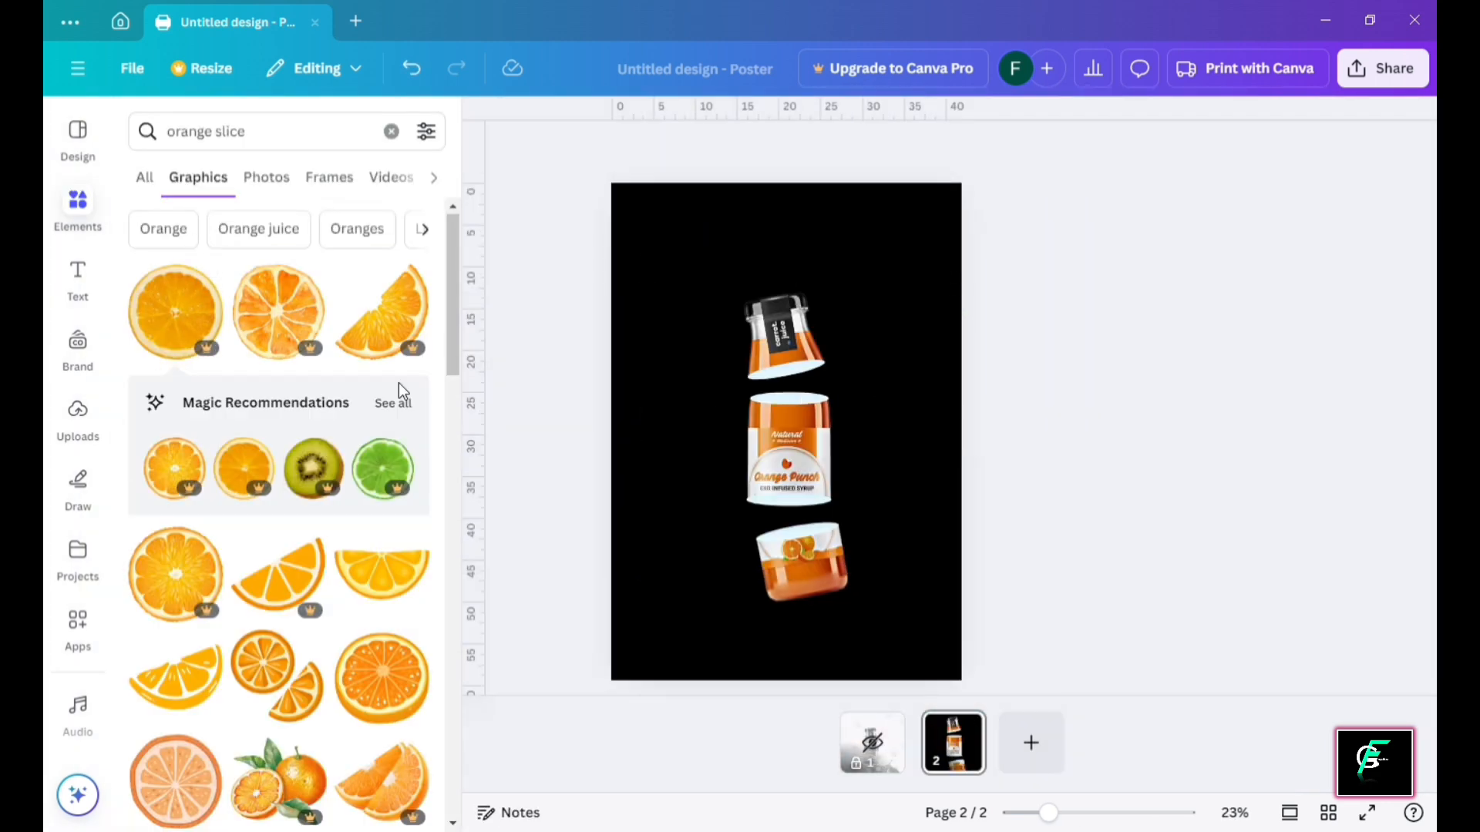
scroll(293, 457, down, 5)
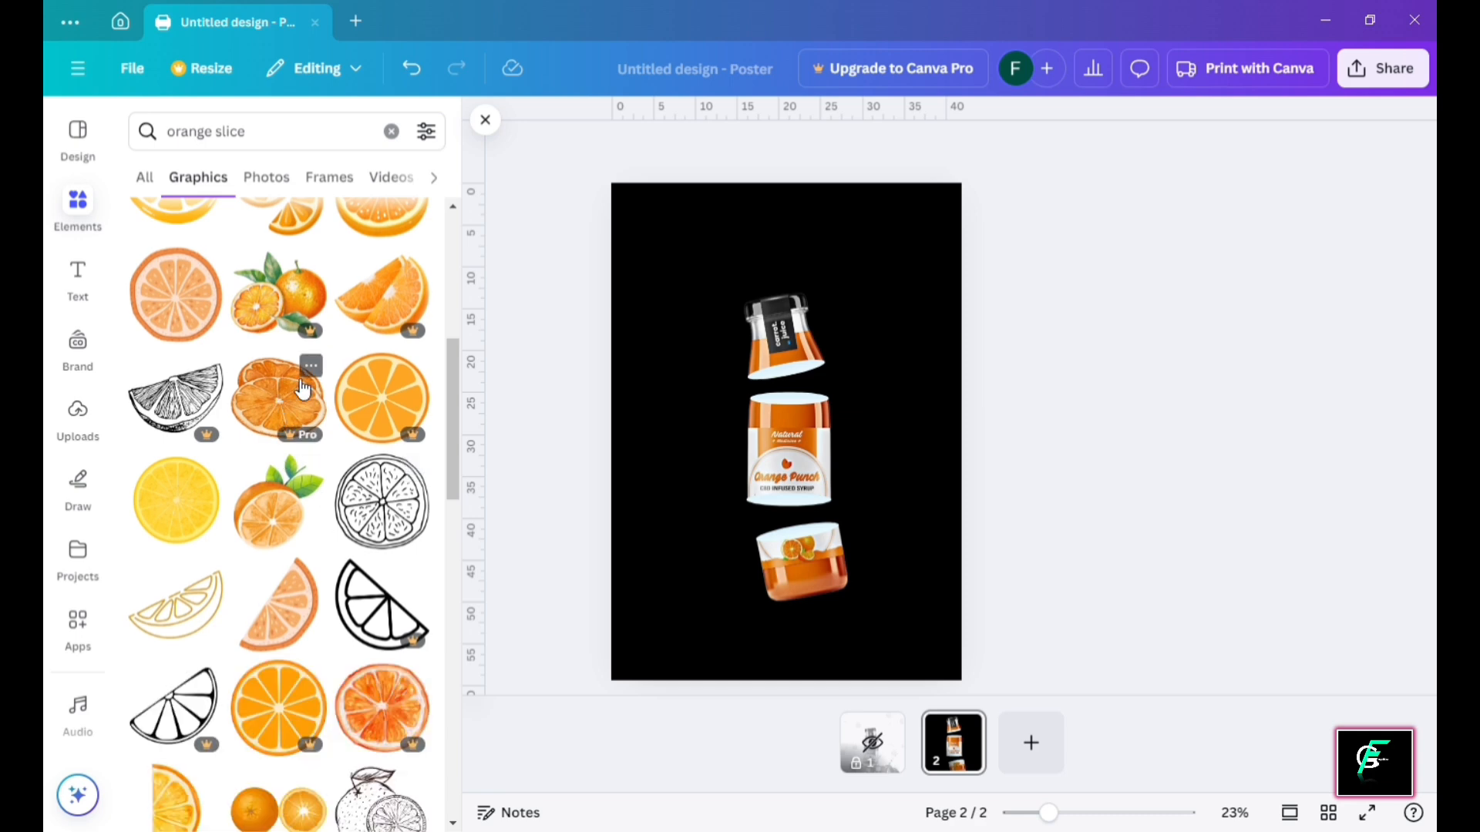
click(205, 508)
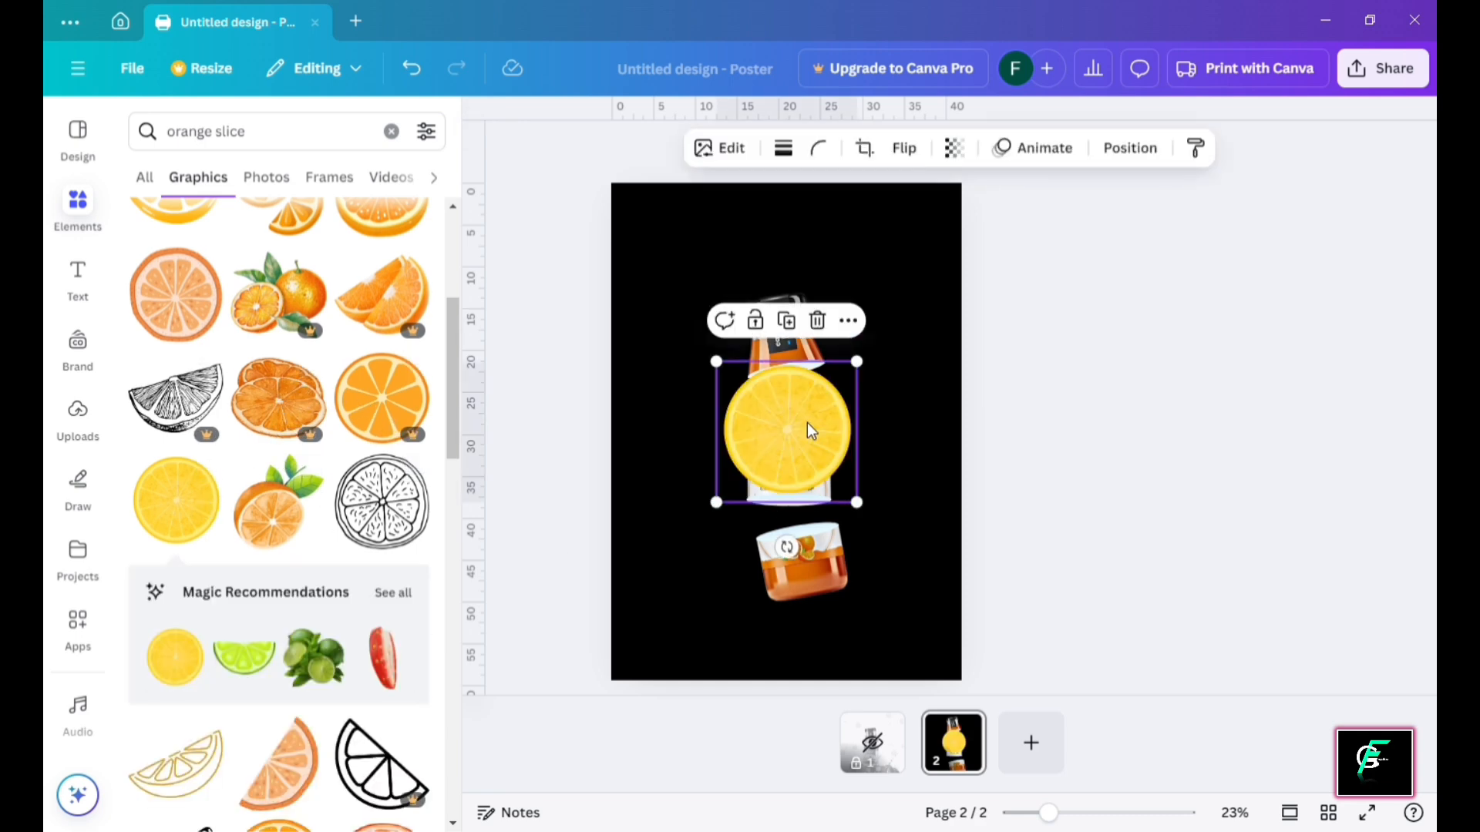
key(Delete)
scroll(344, 495, down, 6)
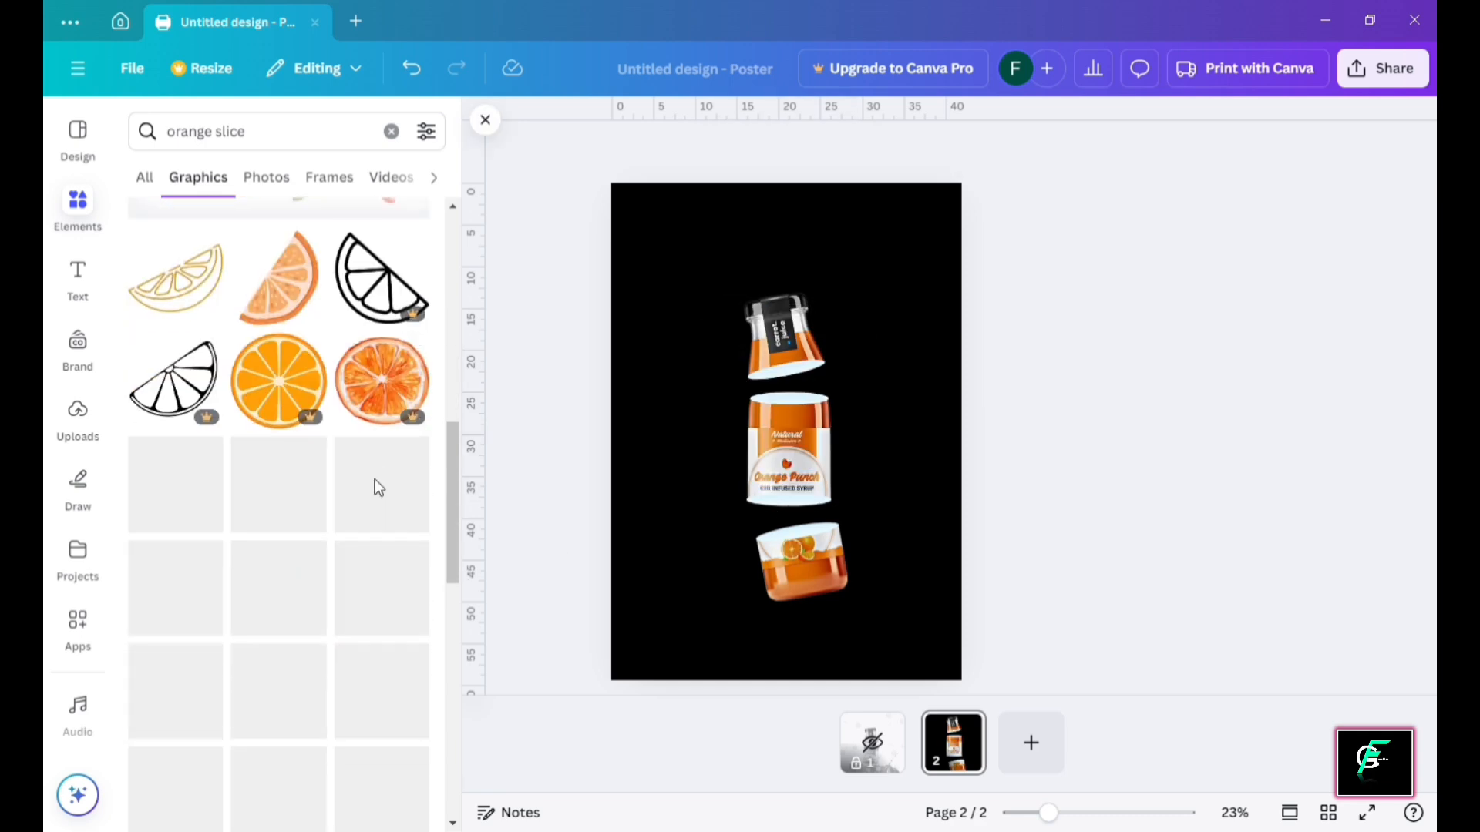
scroll(300, 513, down, 5)
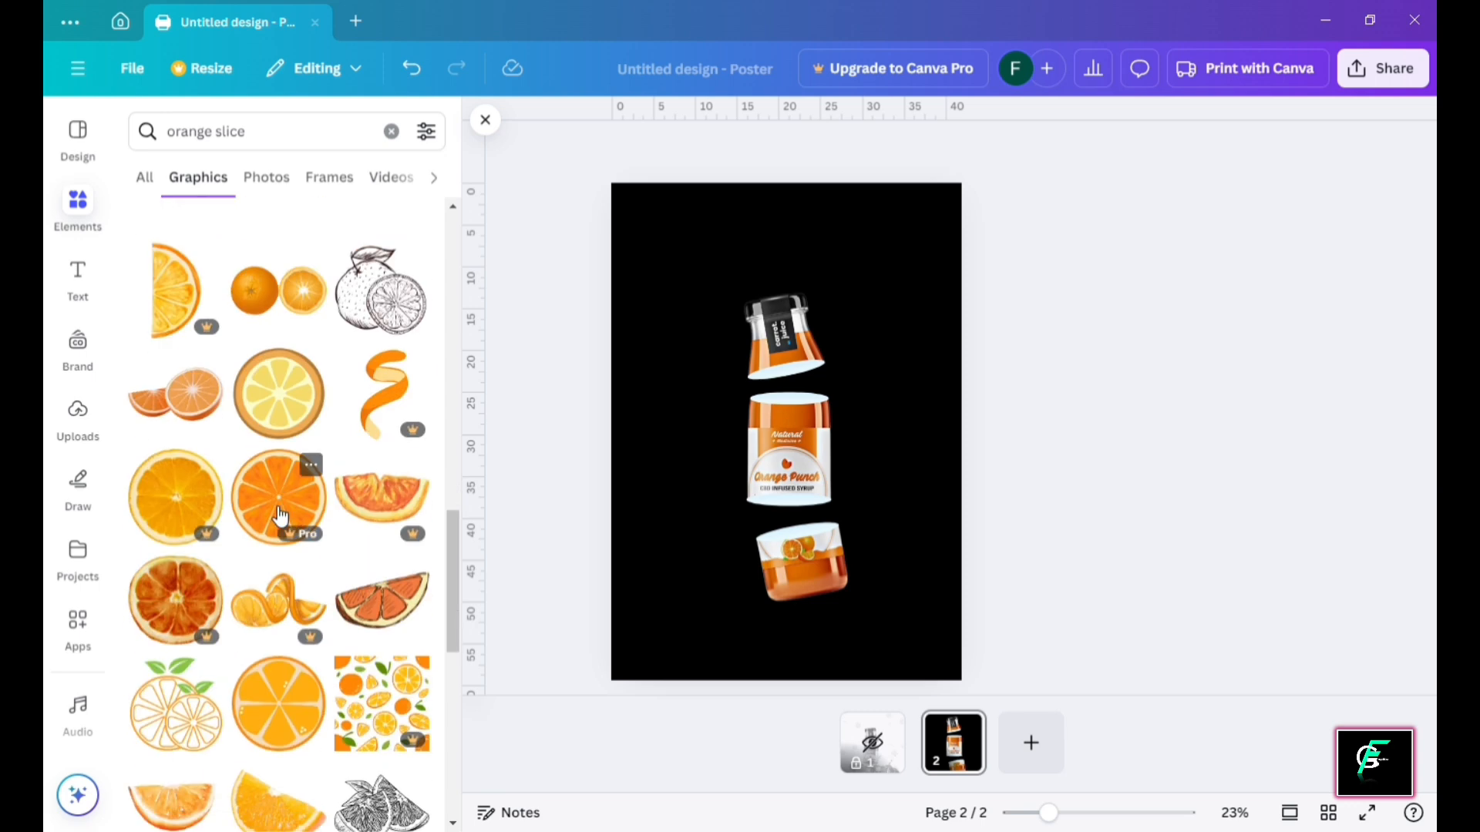
scroll(310, 512, down, 6)
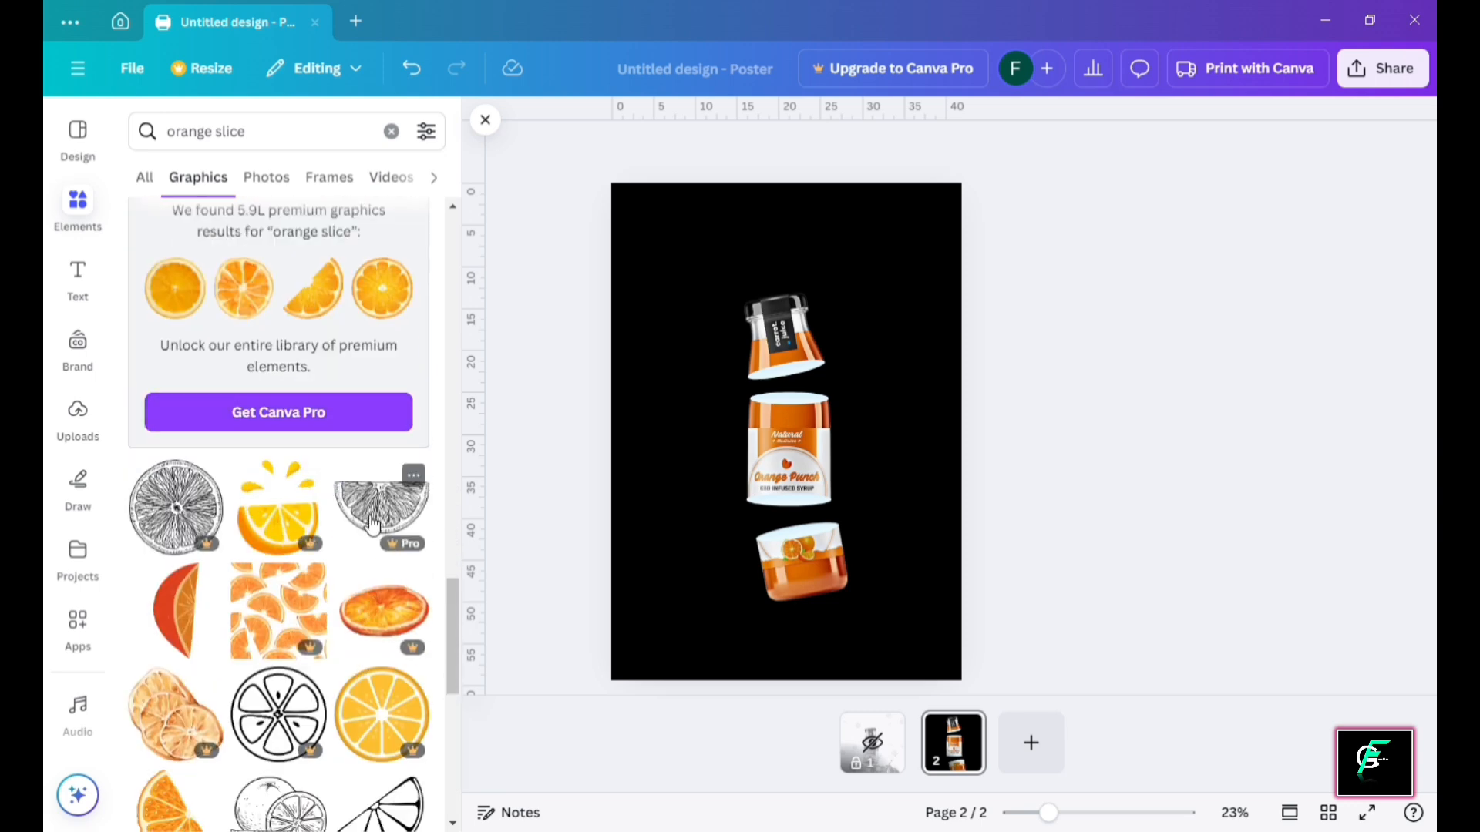
scroll(371, 525, up, 20)
Add the juicy orange slice, shrink it and drop it into the top bottle's ellipse
click(186, 329)
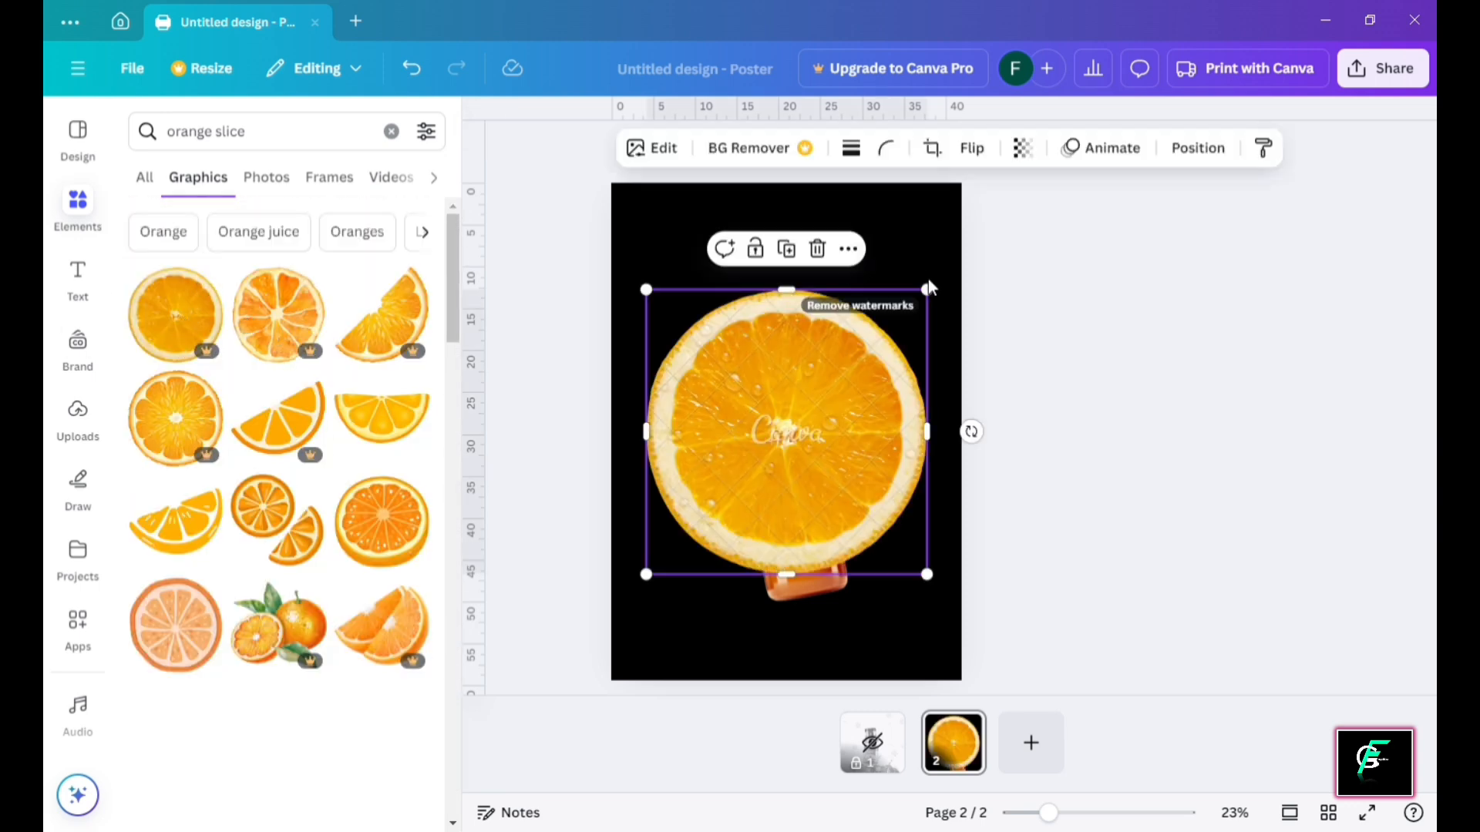
drag(932, 284, 751, 467)
drag(707, 541, 799, 391)
drag(842, 316, 809, 352)
mouse_move(759, 394)
mouse_down()
mouse_move(795, 376)
mouse_move(770, 369)
mouse_up()
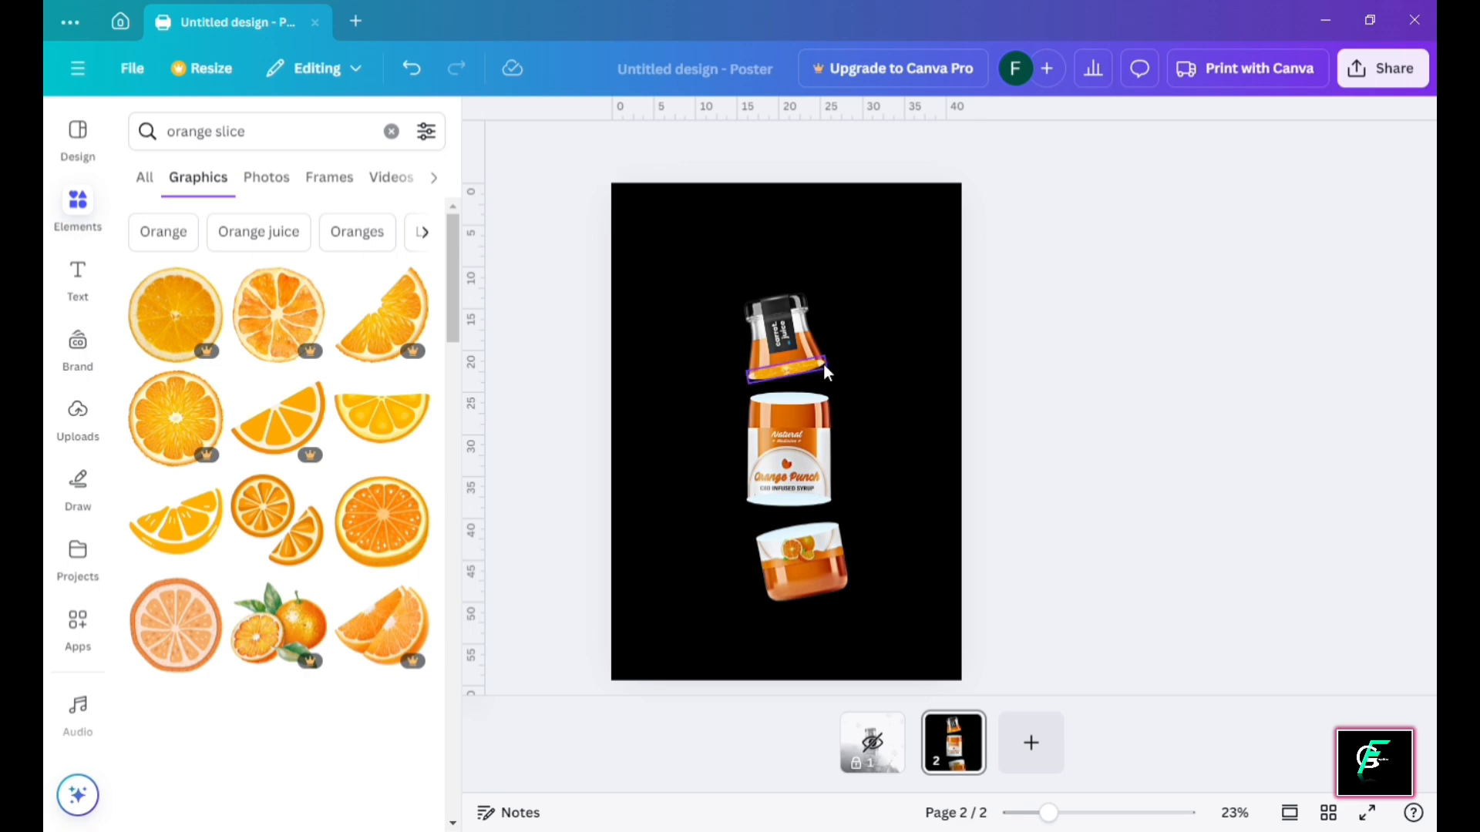
Enlarge and centre the slice within the ellipse crop, then confirm it
scroll(823, 366, up, 3)
click(925, 302)
double_click(909, 289)
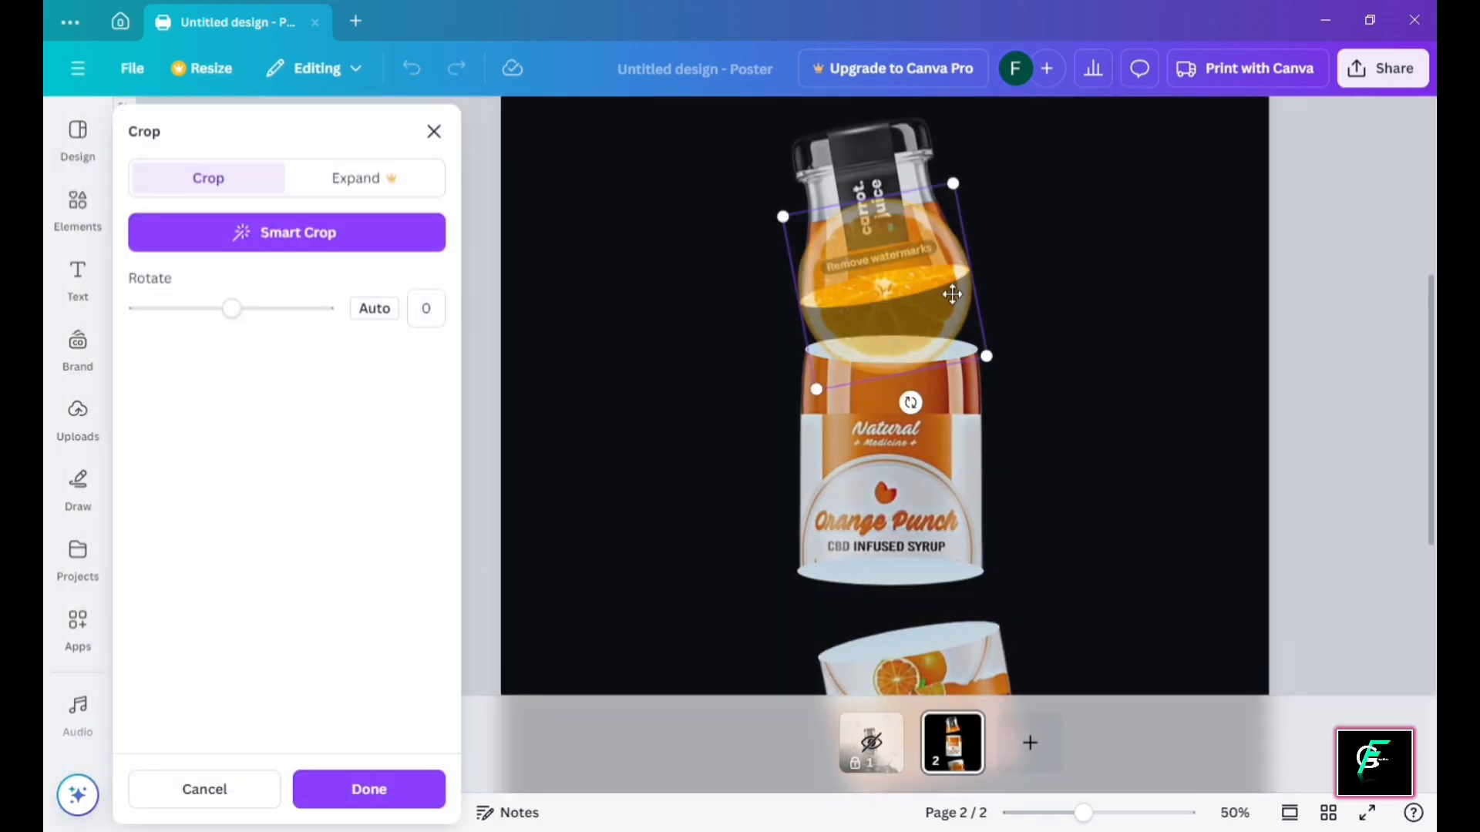
drag(962, 197, 1018, 120)
drag(997, 223, 966, 263)
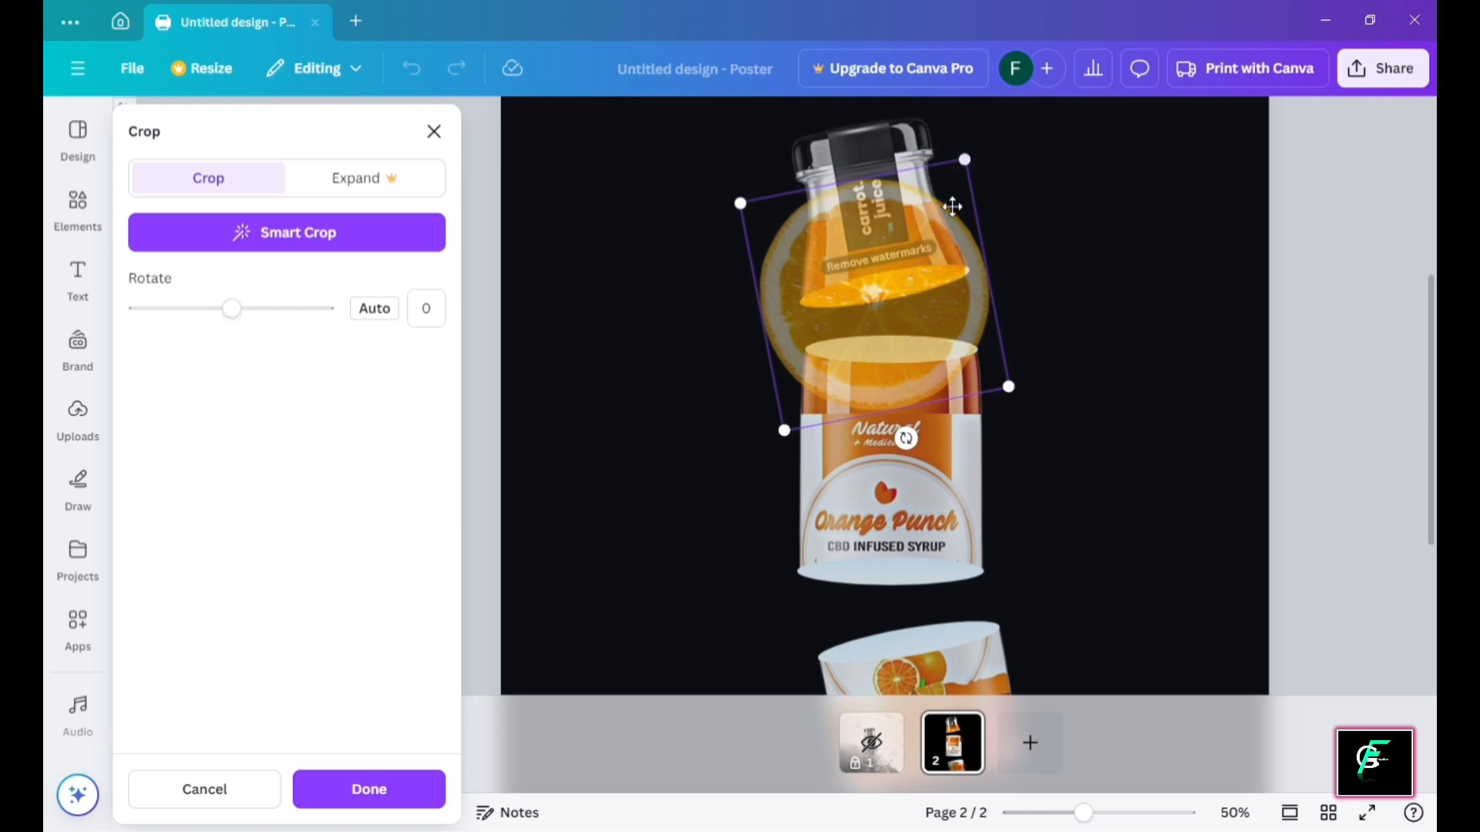
drag(955, 201, 973, 199)
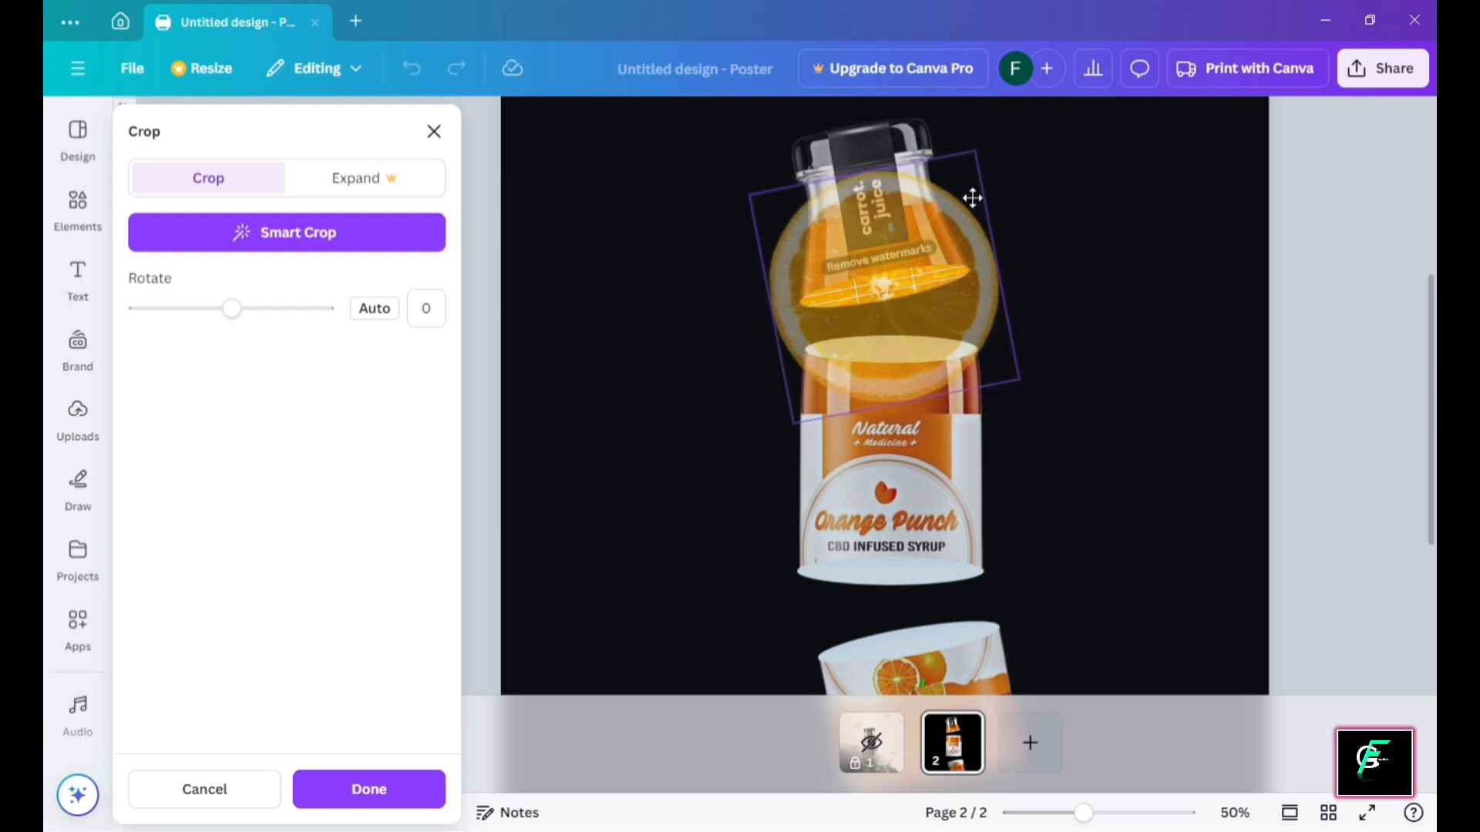
click(1061, 244)
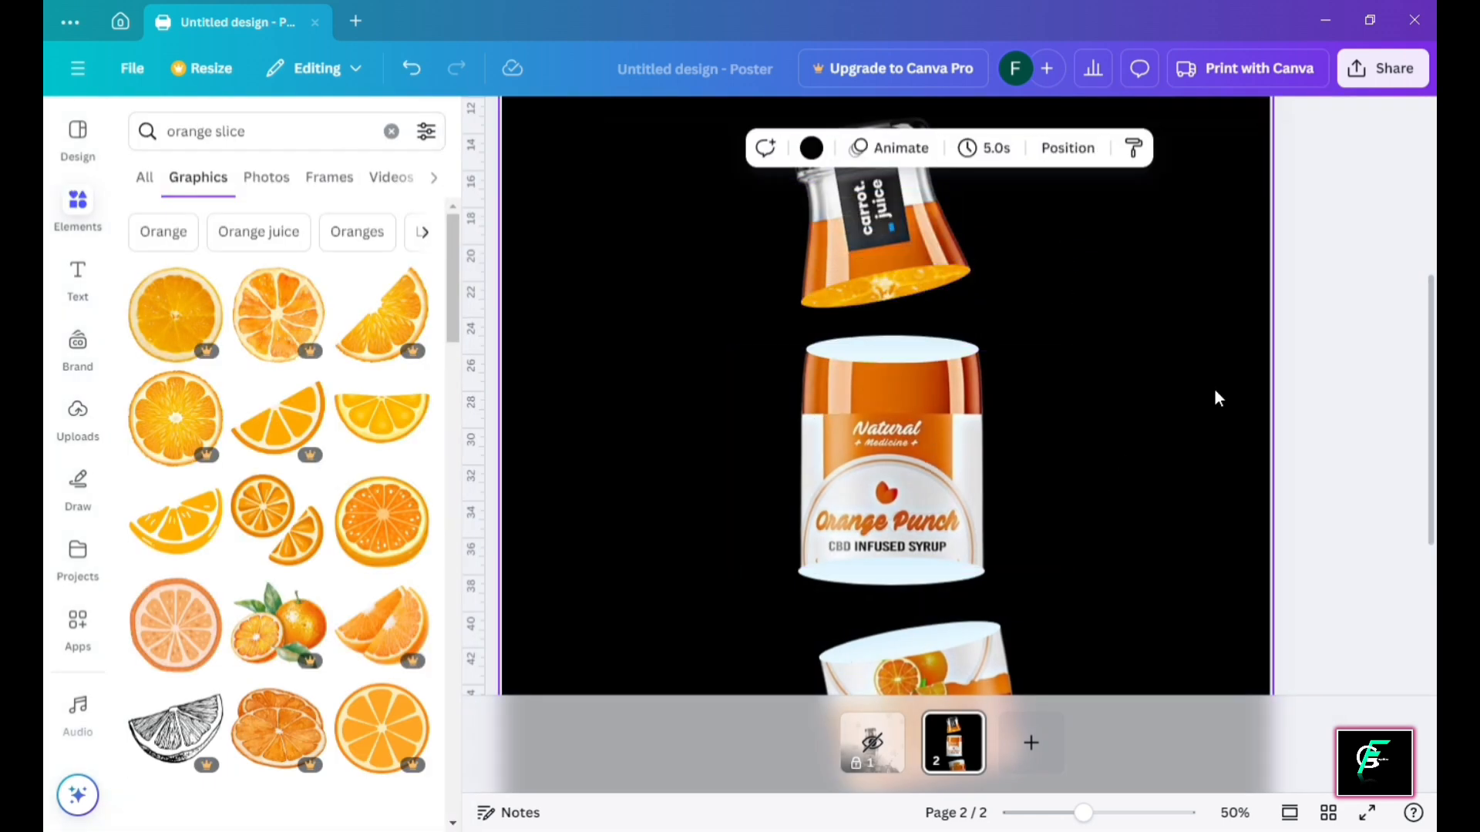
Remove an extra orange slice and zoom out to view the whole poster
click(258, 287)
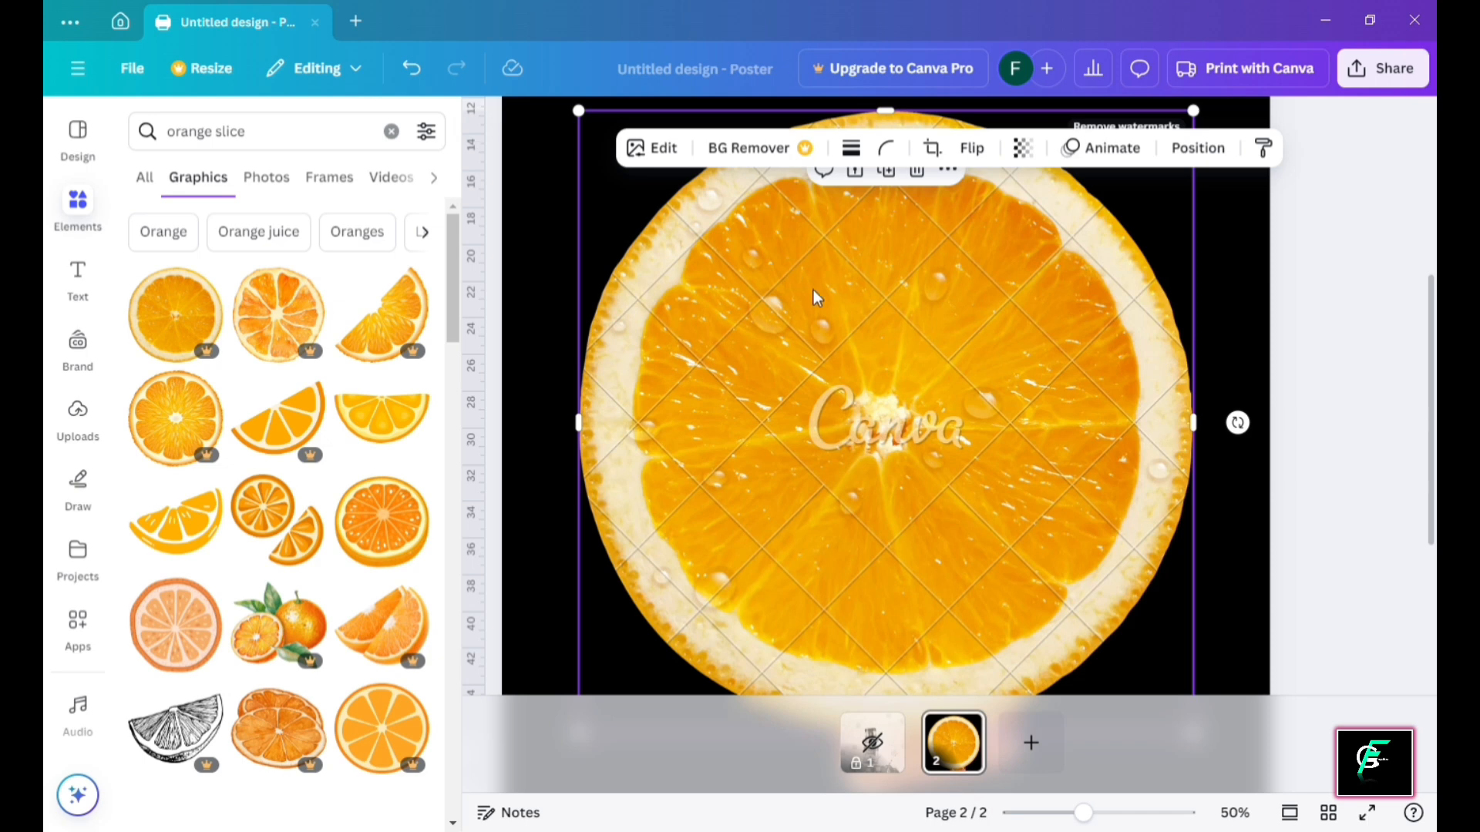
key(Delete)
key(ctrl+minus)
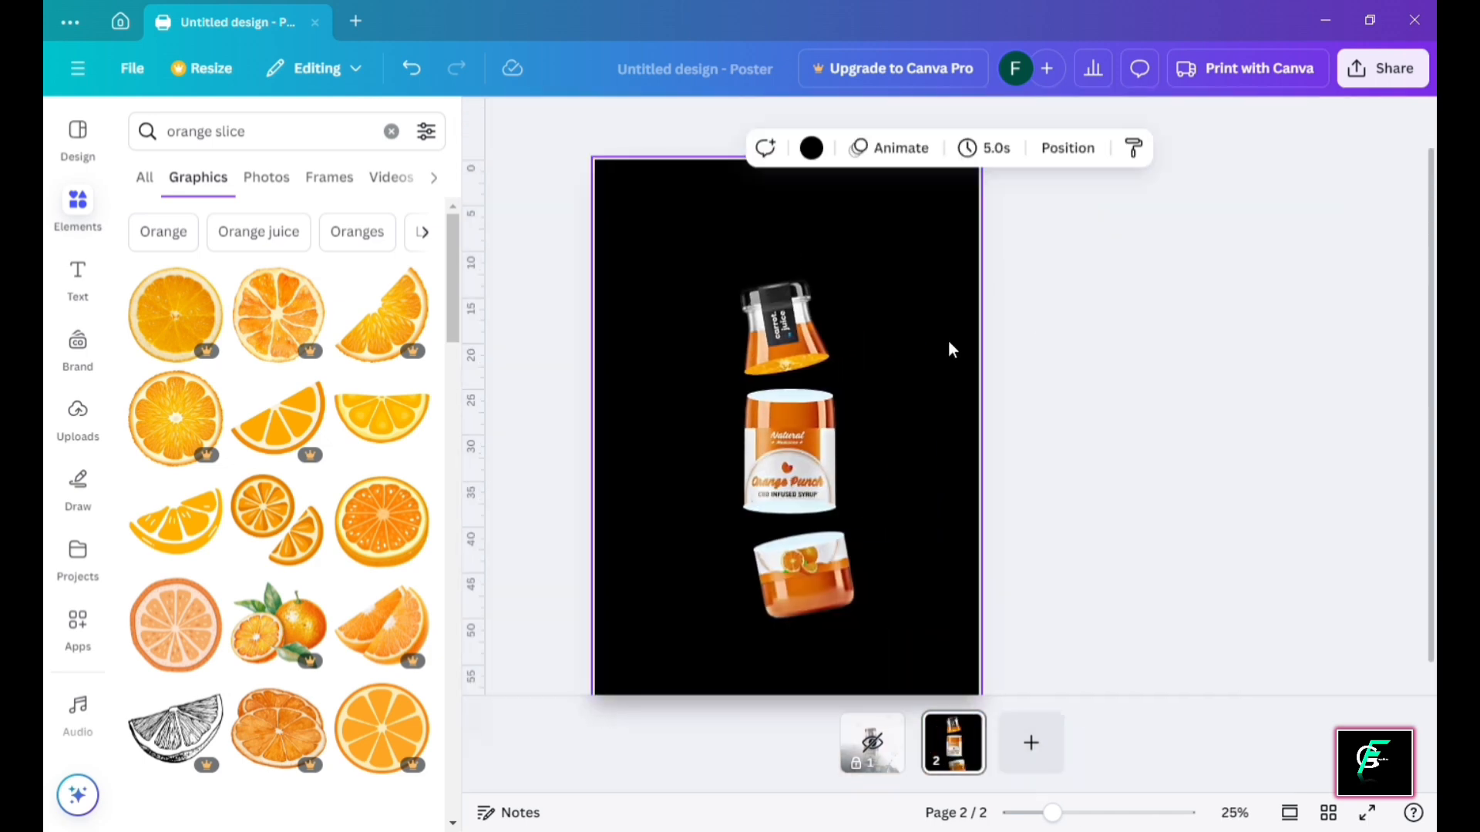
key(ctrl+v)
click(930, 465)
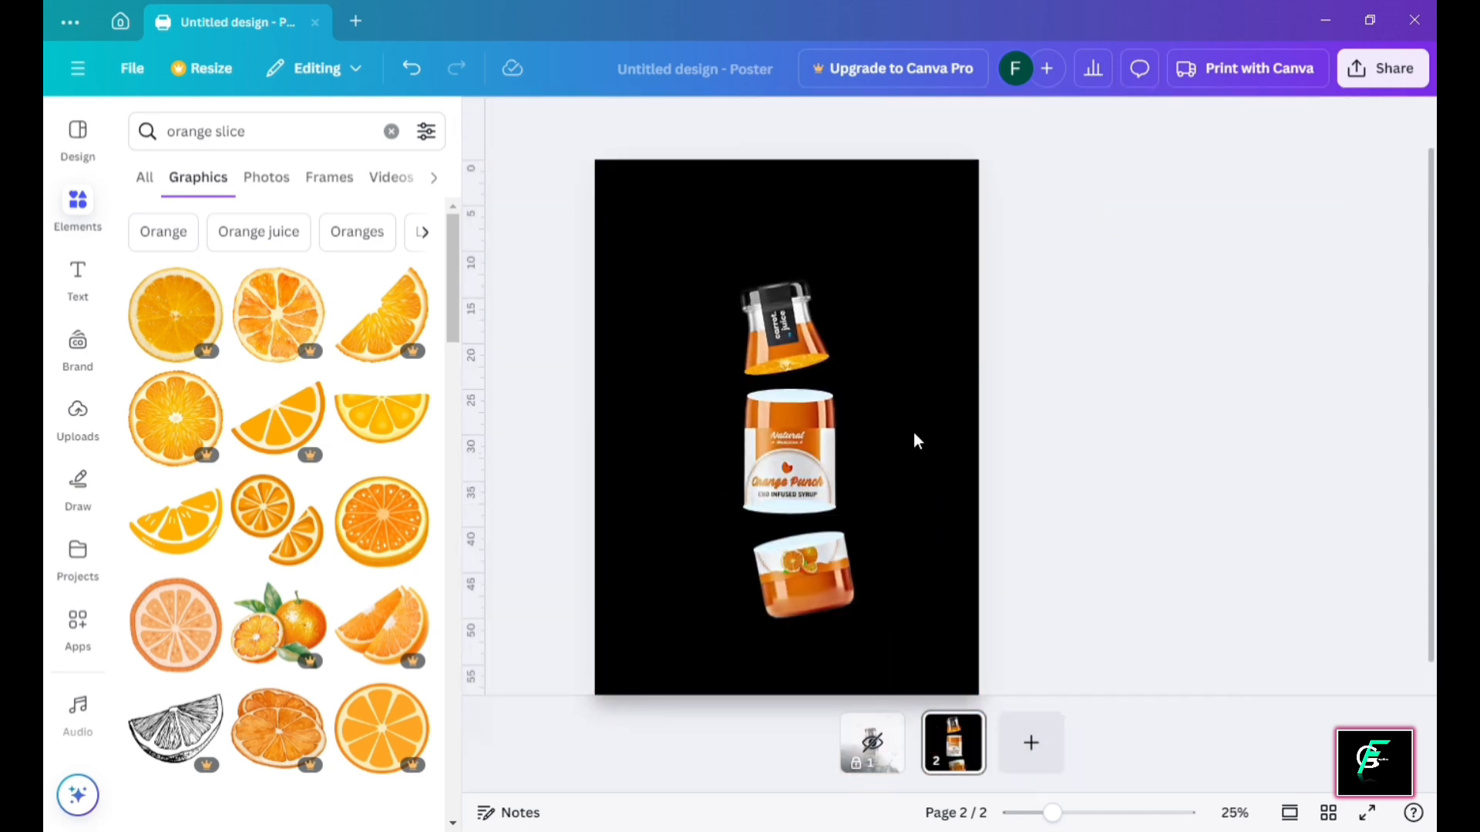
Drop resized orange slices into the middle bottle's top and bottom ellipses and the jar's top
click(175, 314)
drag(941, 278, 736, 476)
drag(709, 549, 806, 400)
click(176, 314)
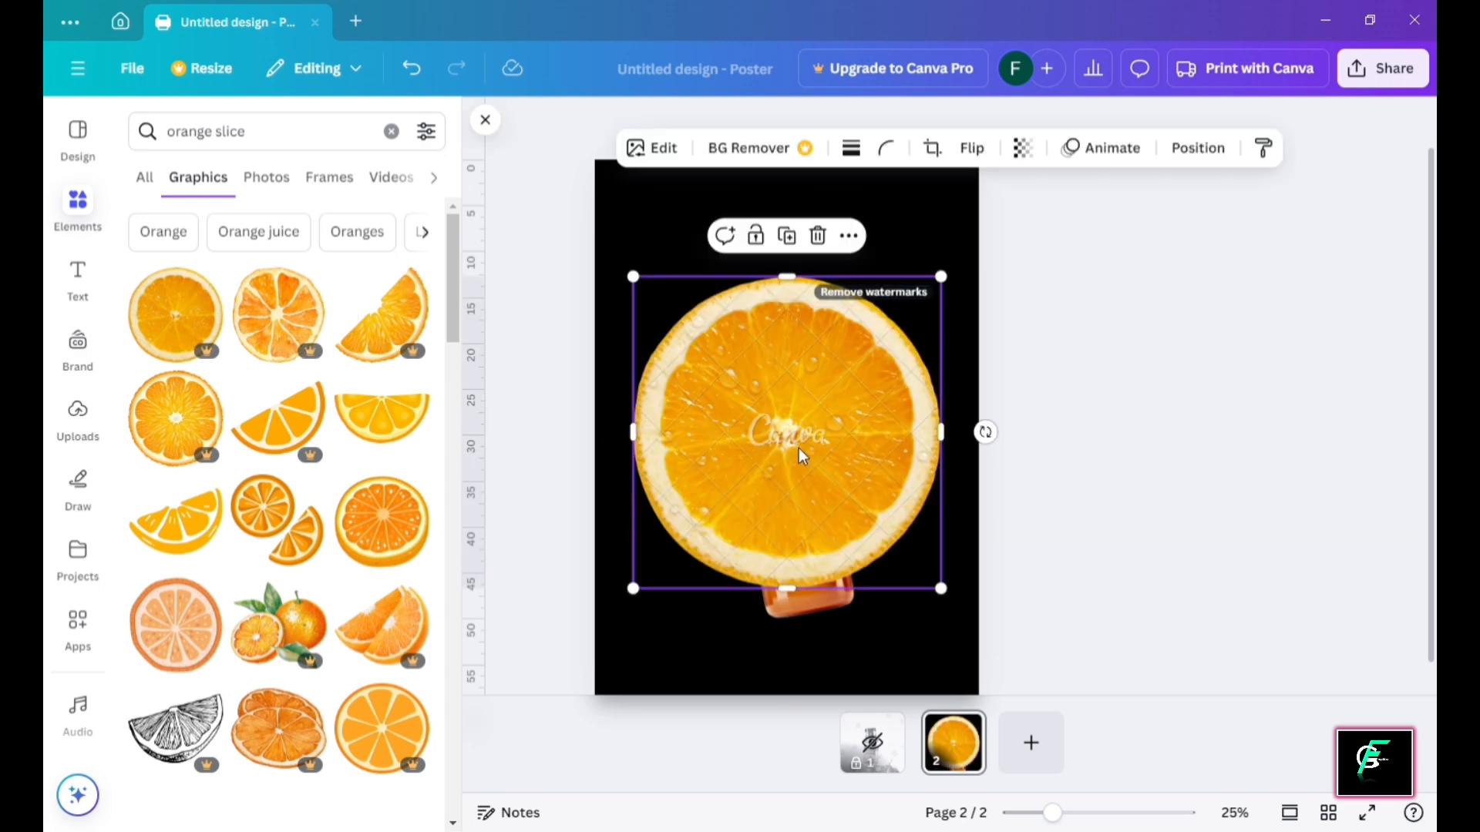
drag(799, 453, 813, 549)
click(176, 314)
drag(941, 280, 727, 489)
drag(701, 548, 801, 501)
Enlarge and reposition the slice within the middle bottle's top ellipse
key(ctrl+plus)
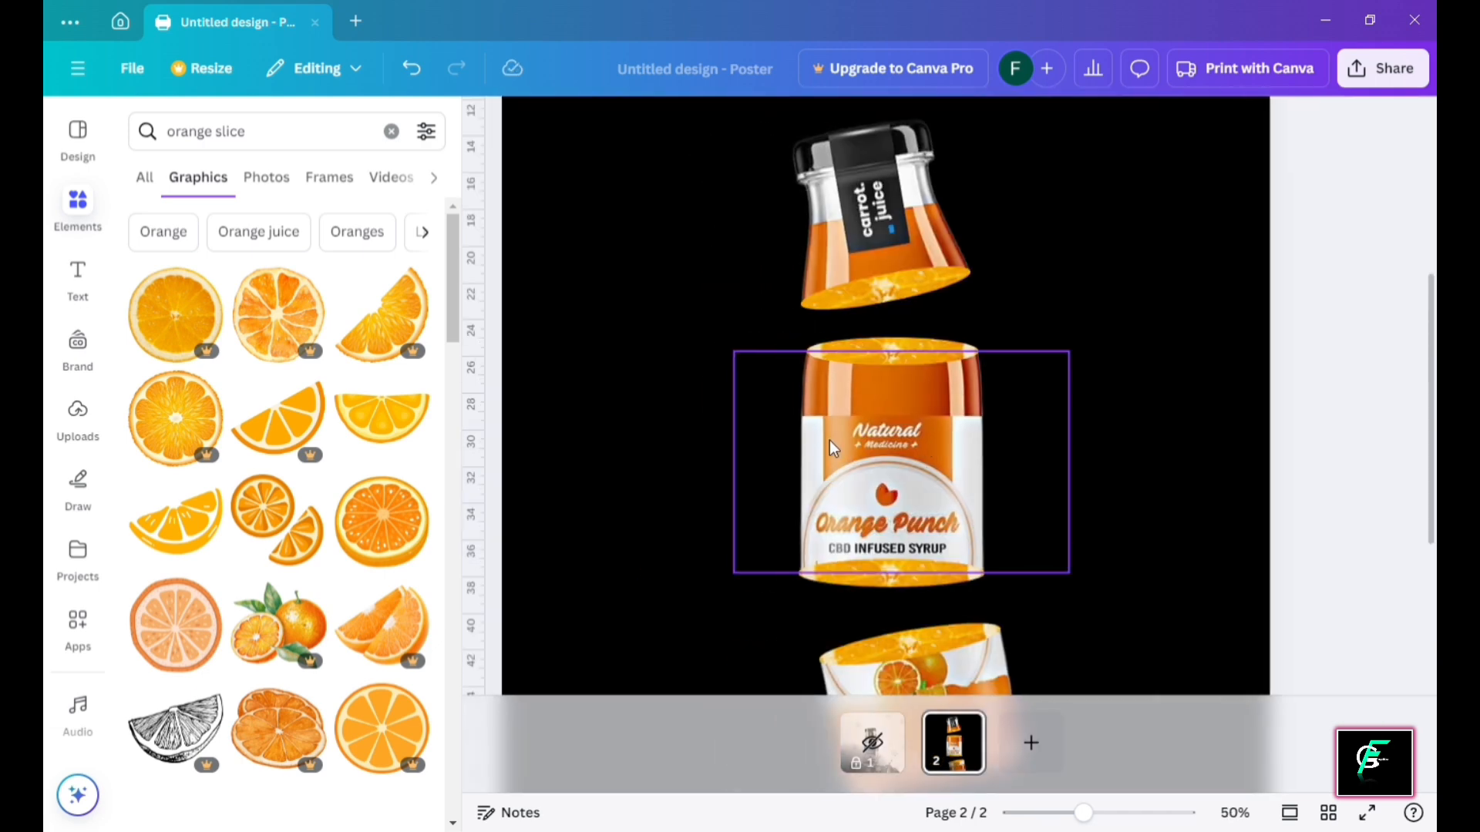
double_click(913, 350)
drag(978, 287, 982, 317)
drag(1014, 257, 1024, 242)
drag(1006, 302, 1036, 248)
click(1120, 341)
Enlarge and reposition the slice inside the middle bottle's bottom ellipse
scroll(1028, 339, down, 3)
click(917, 378)
double_click(917, 378)
drag(1008, 338, 987, 357)
click(1107, 339)
Reposition the slice within the bottom jar's ellipse and zoom back out
double_click(990, 443)
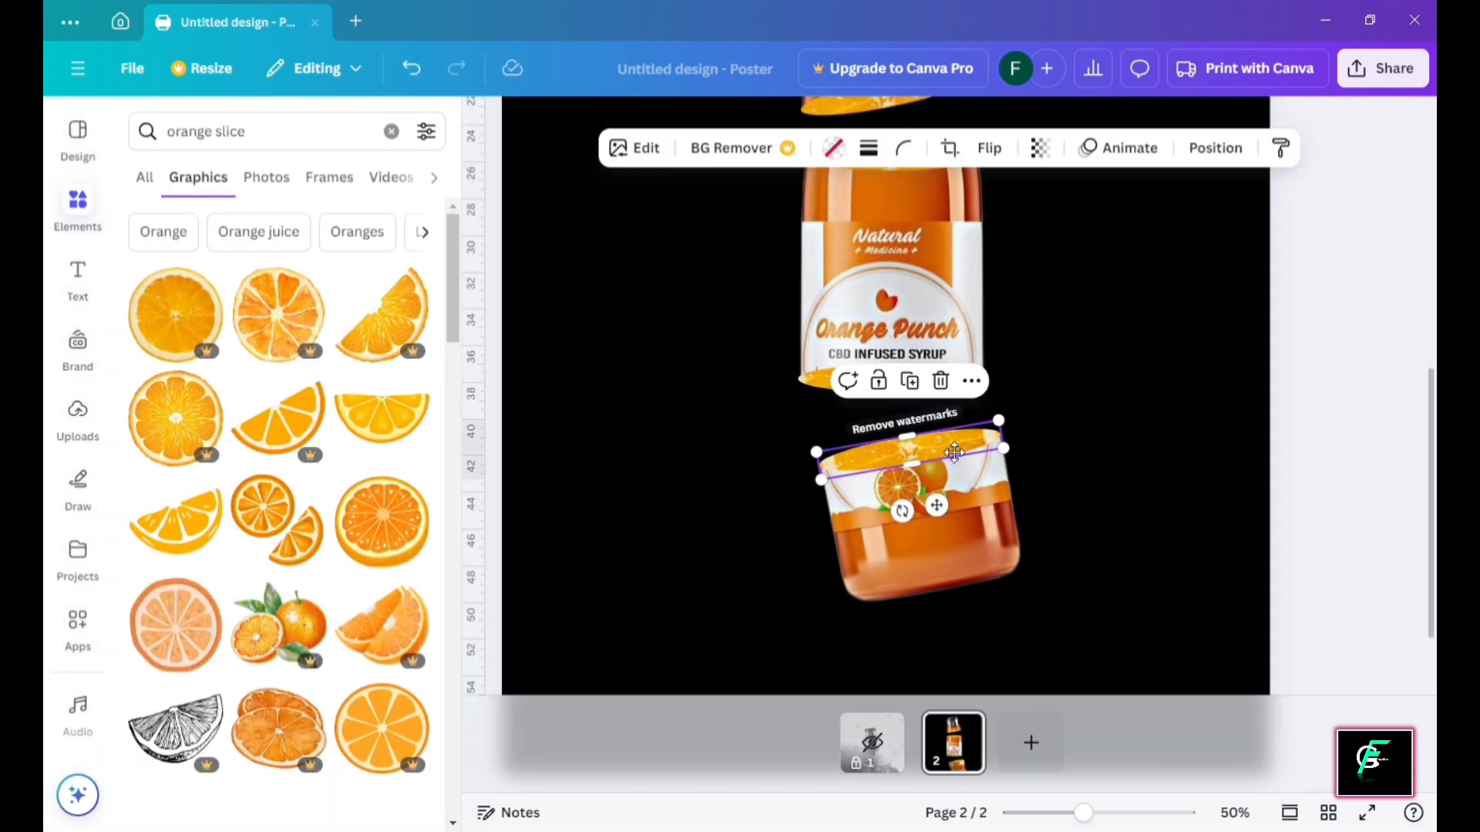
drag(975, 434, 989, 387)
click(1085, 364)
click(1119, 363)
key(ctrl+minus)
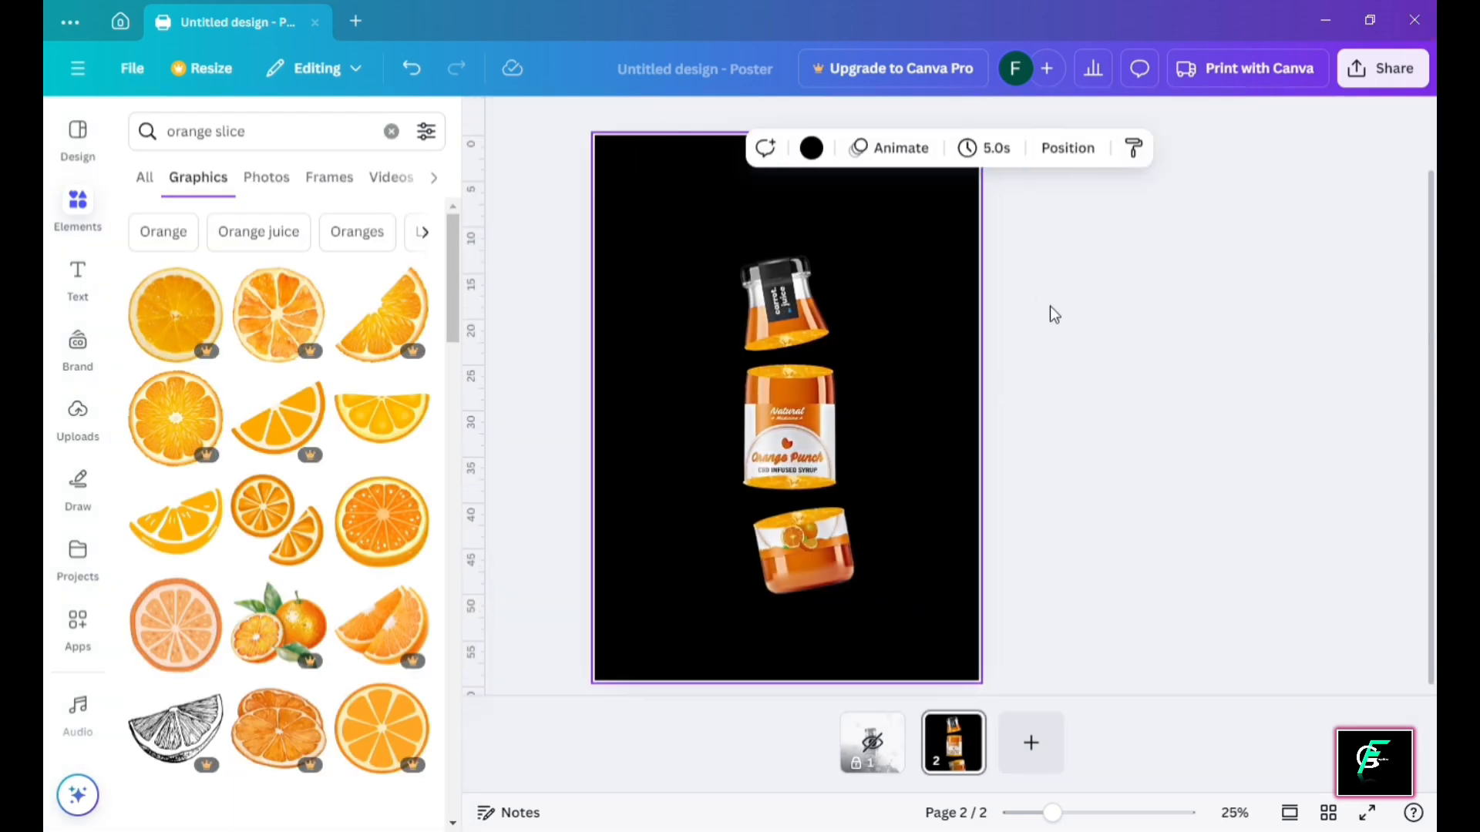
click(1002, 440)
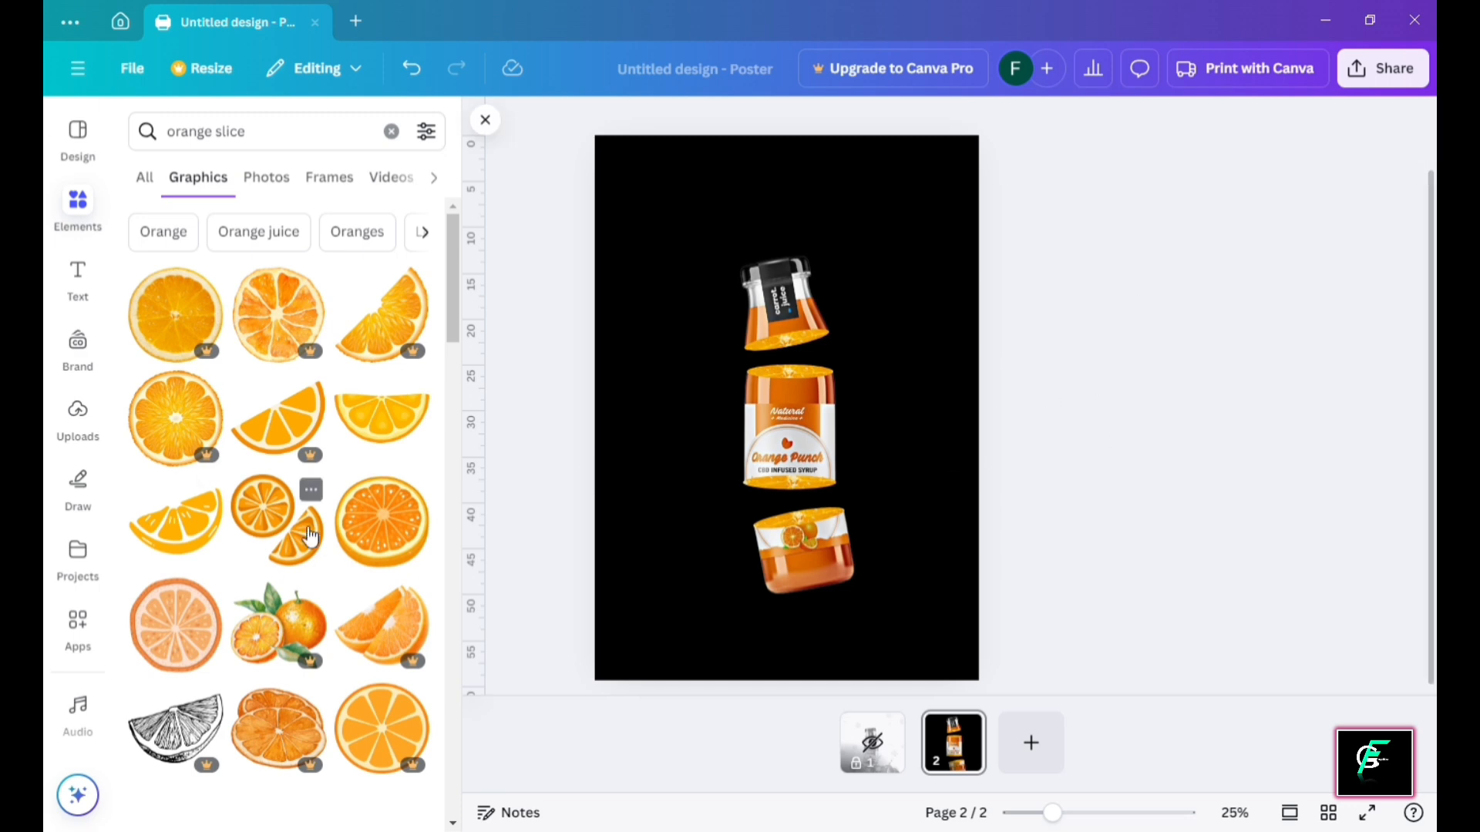
Try a small orange slice beside the bottom jar, delete it, and clear the search
click(381, 522)
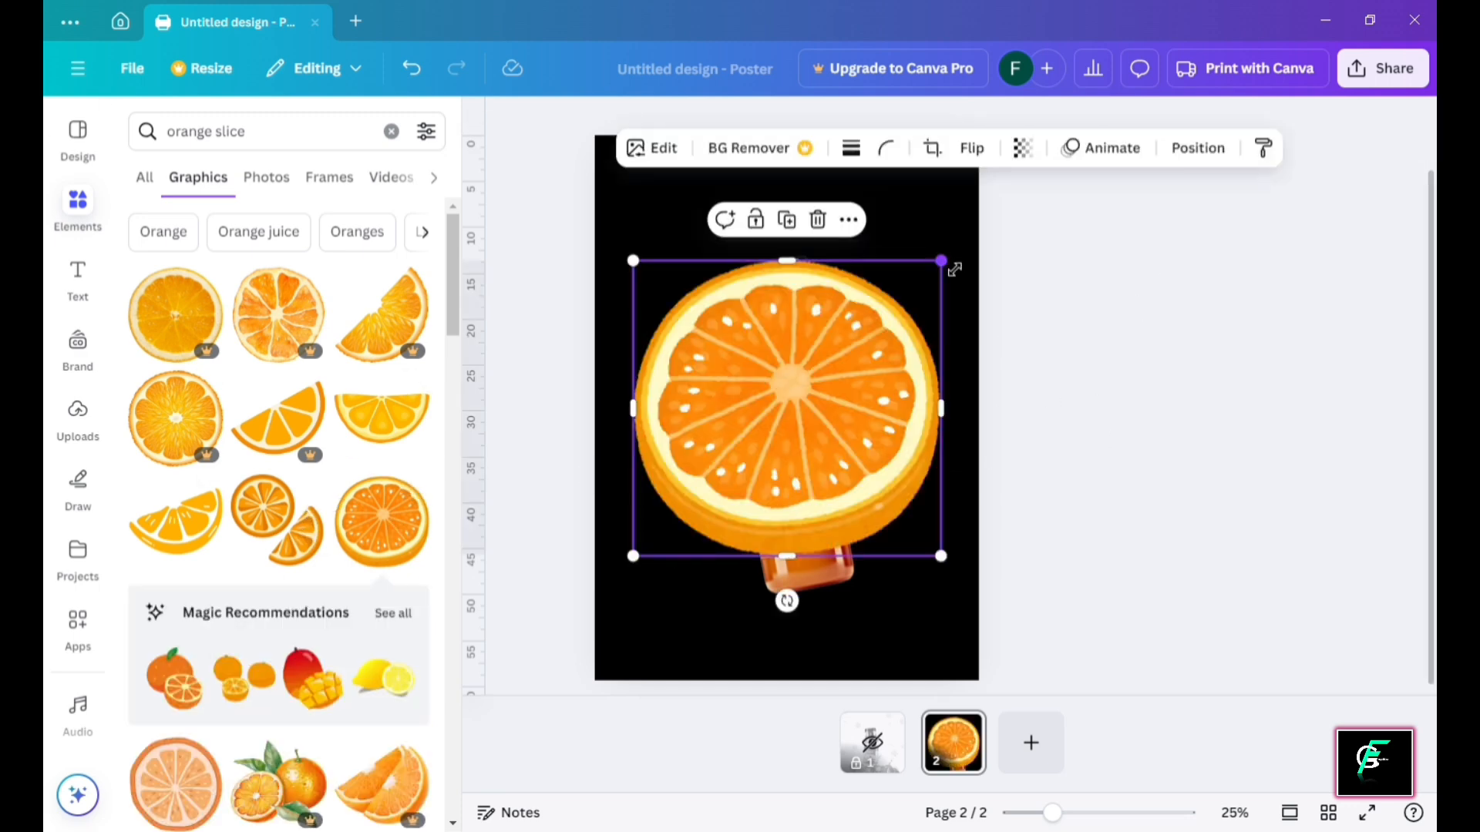
drag(948, 272, 733, 455)
drag(701, 513, 736, 565)
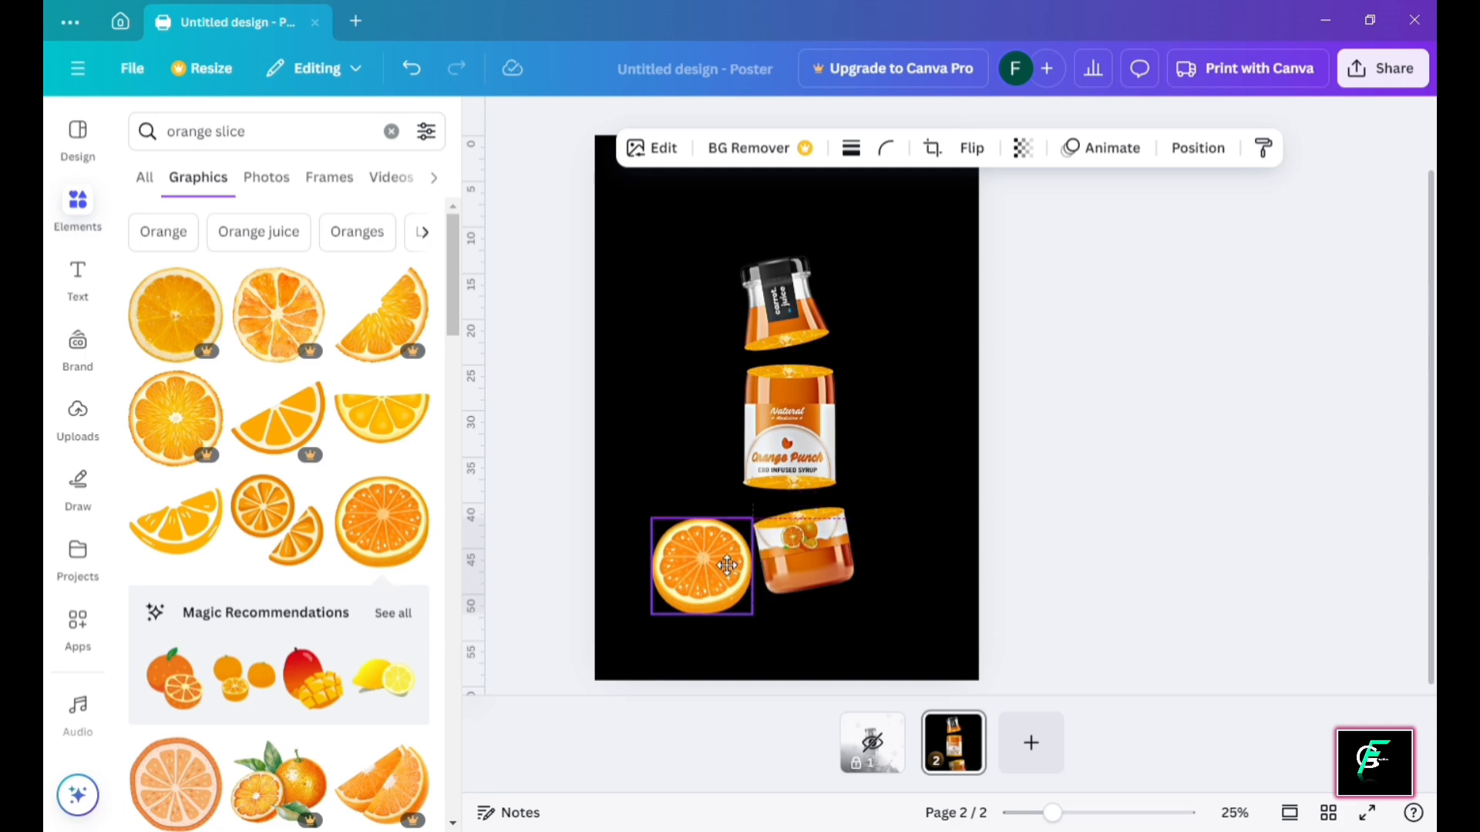
key(Delete)
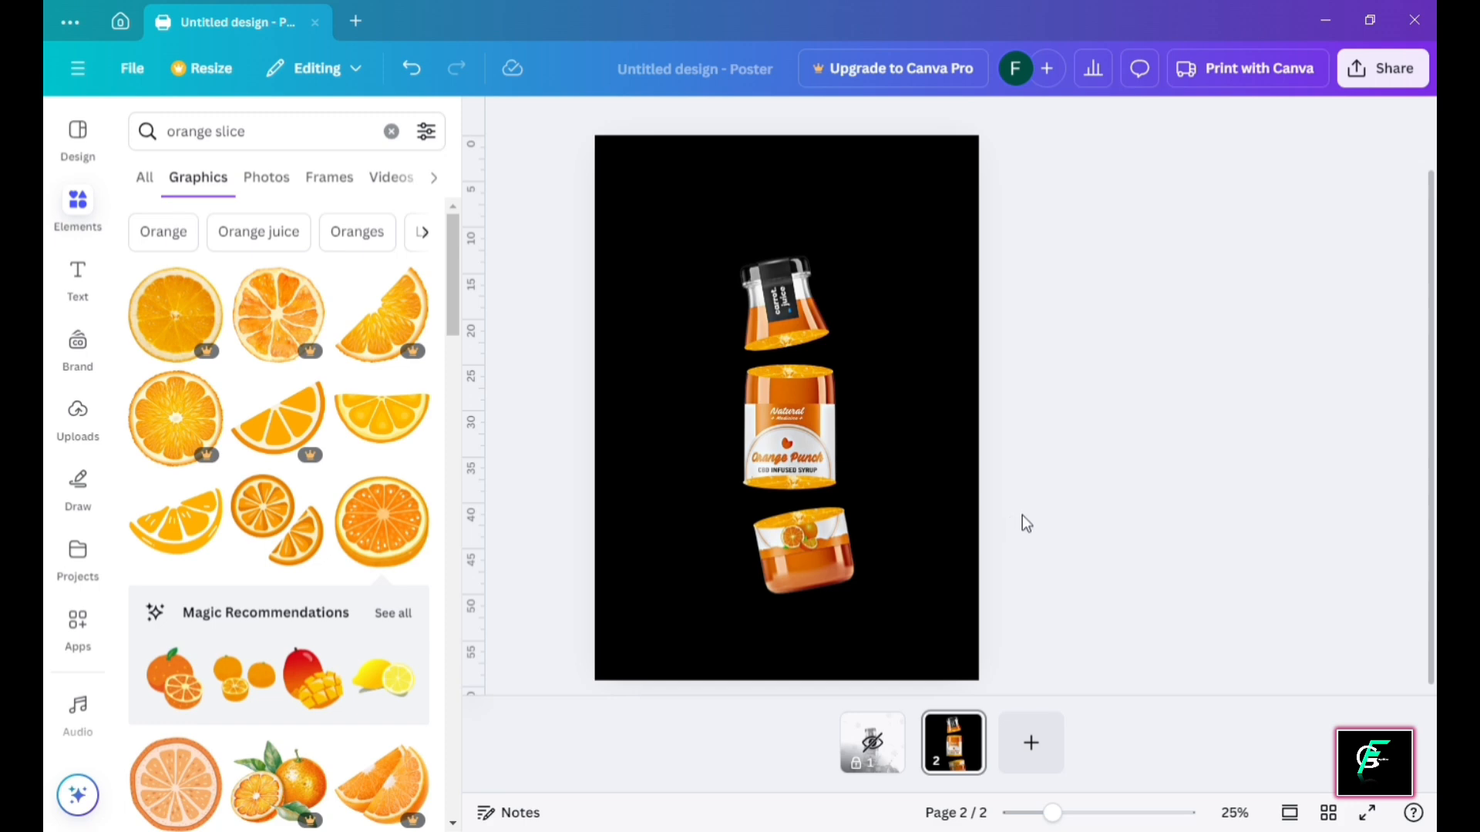
click(392, 132)
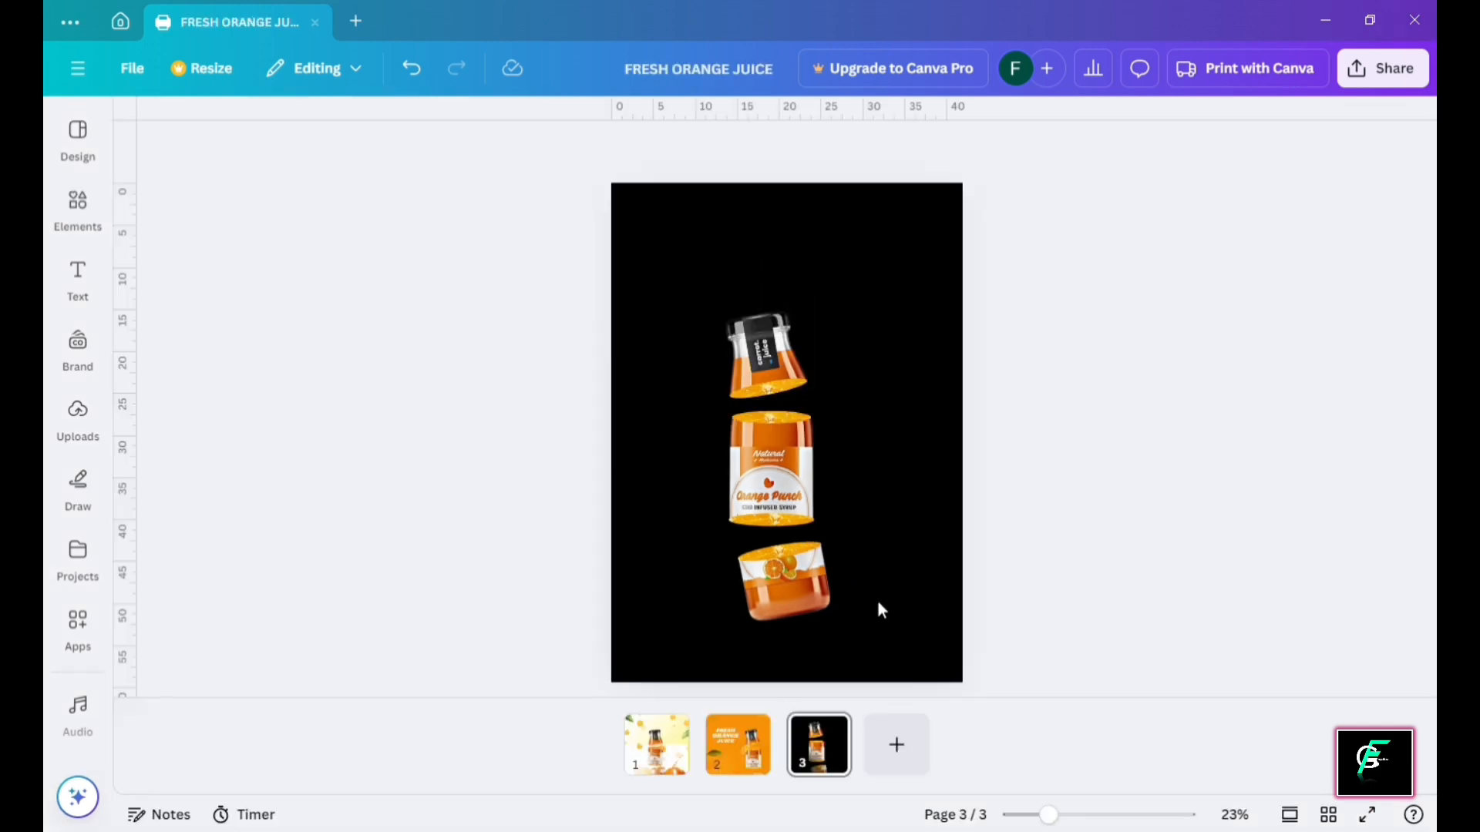
Paste the orange splash image onto page 3 and enlarge it
click(911, 555)
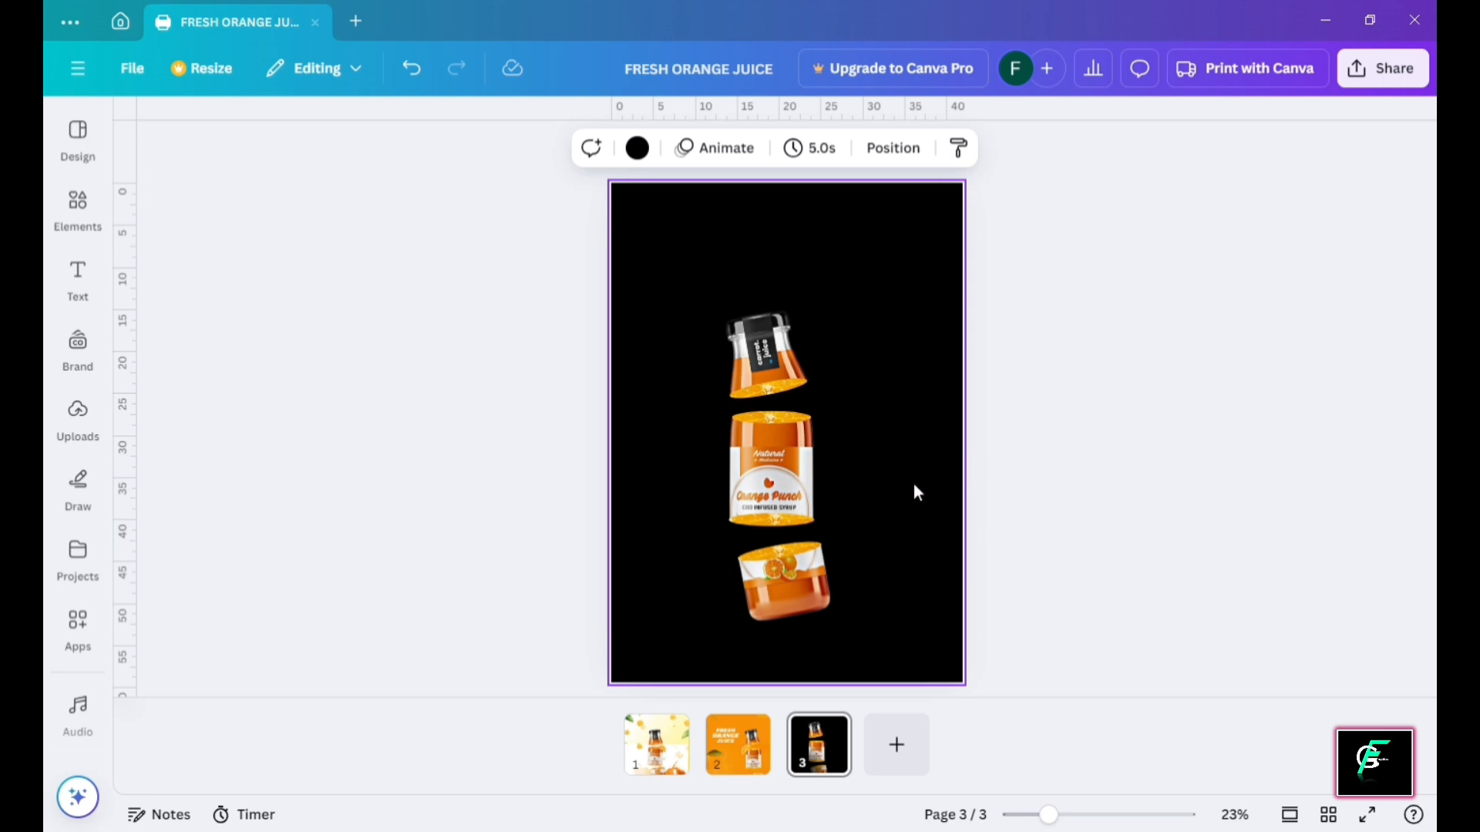
key(ctrl+v)
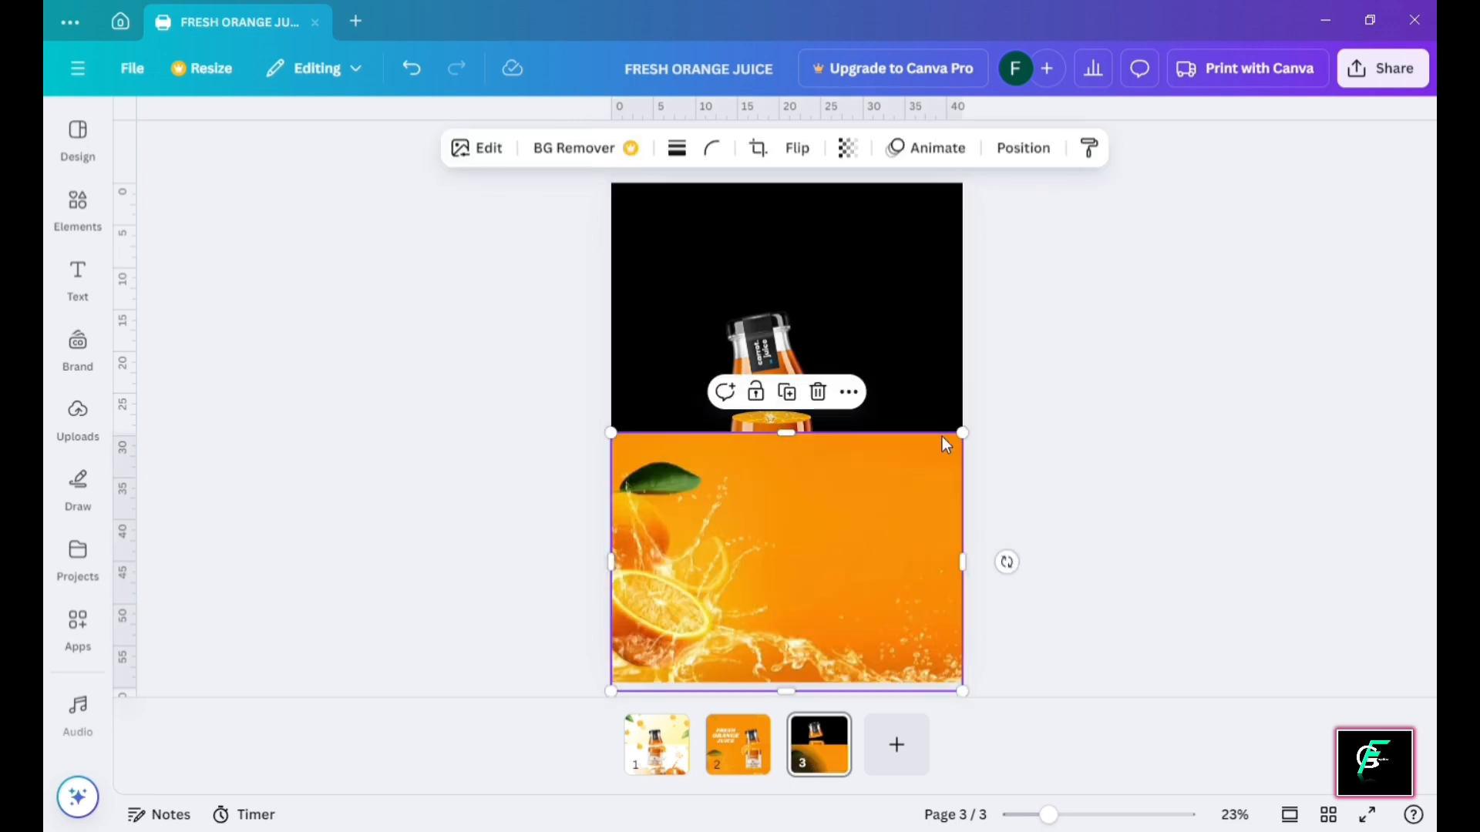
drag(973, 441, 1040, 501)
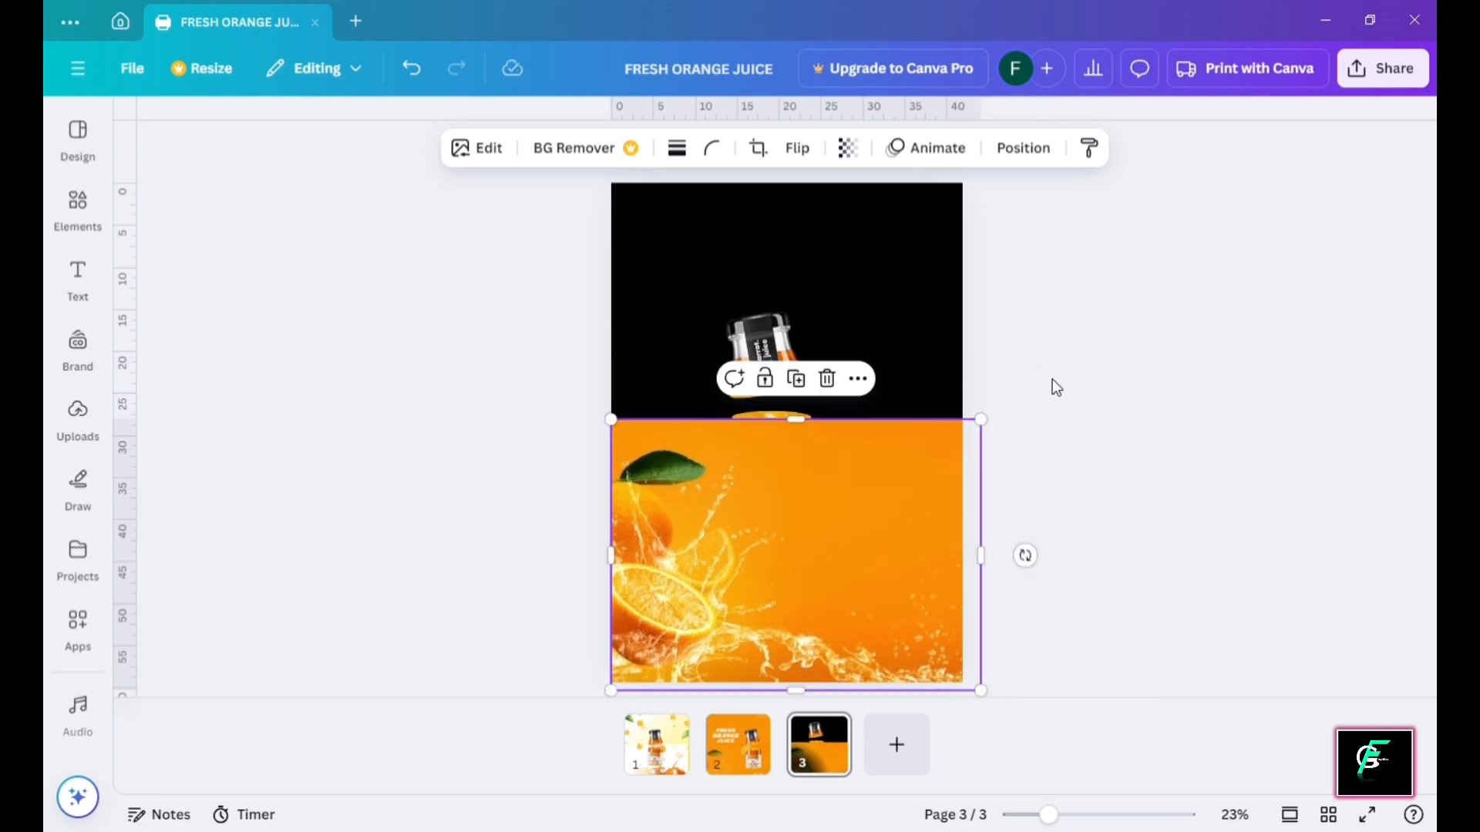
click(1052, 377)
Send the splash photo behind the bottles and shift the bottle group right
click(796, 360)
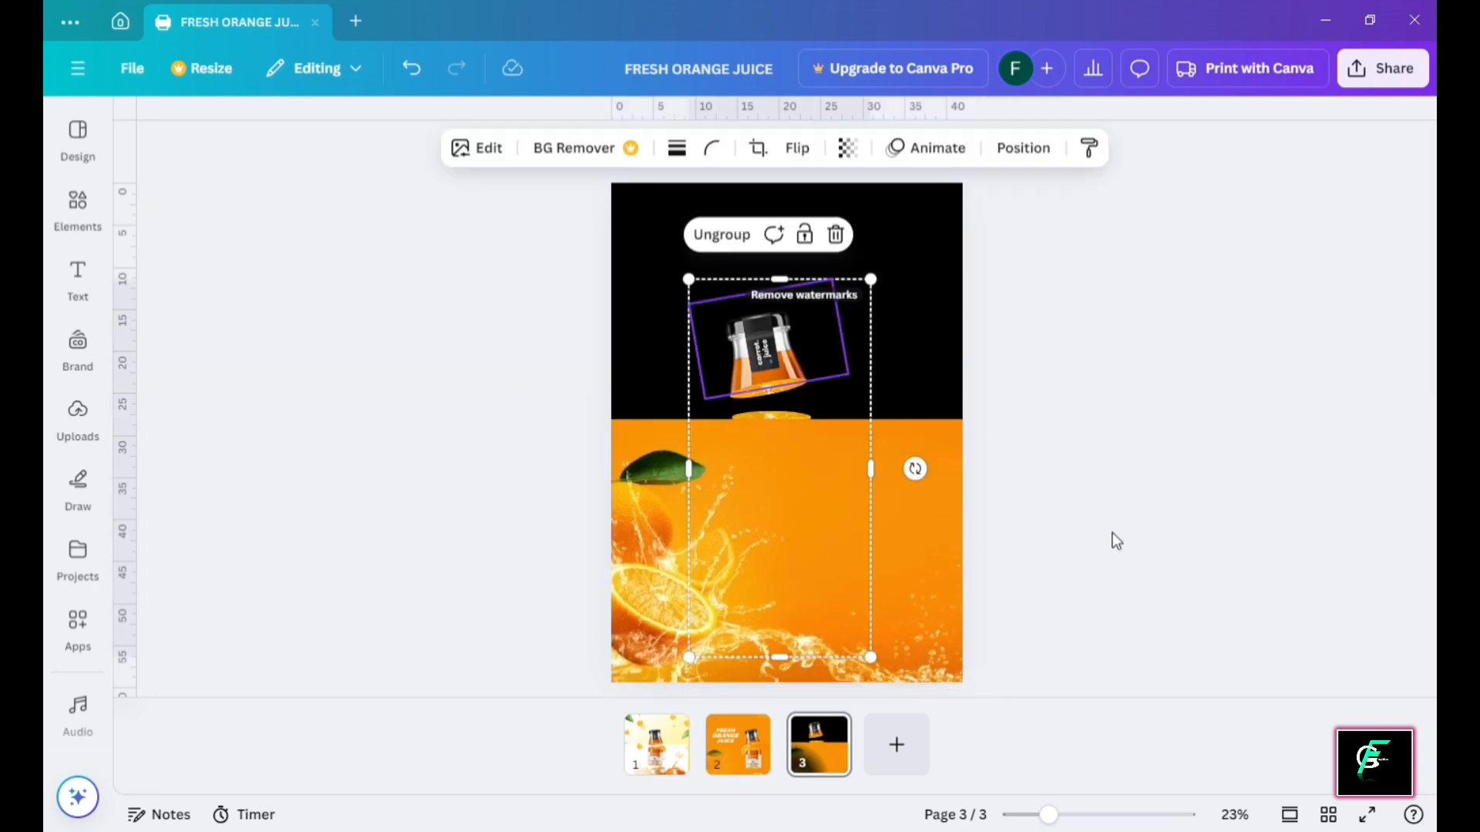
click(948, 443)
right_click(959, 437)
mouse_move(1031, 412)
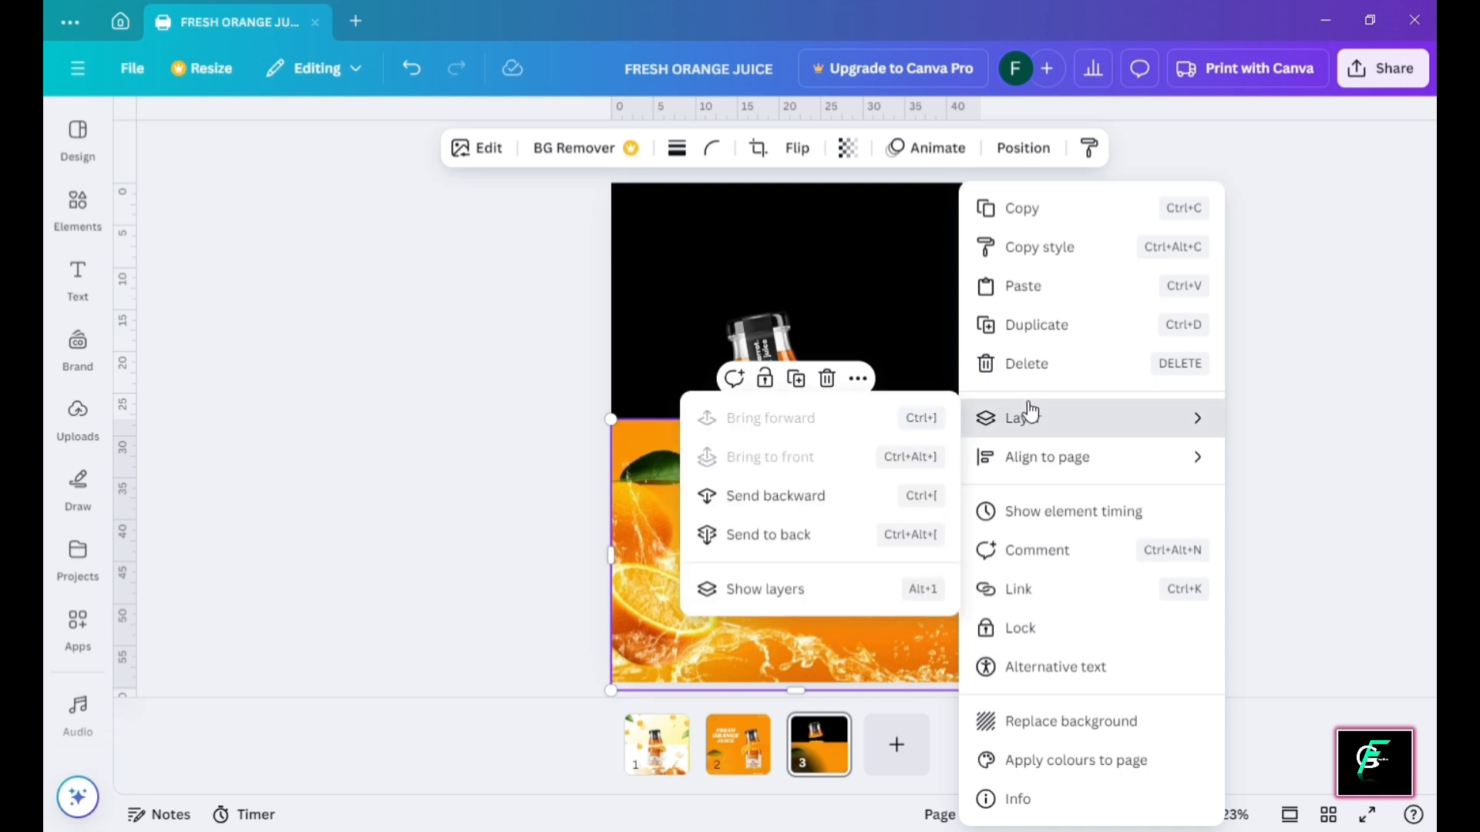
click(843, 544)
click(1001, 323)
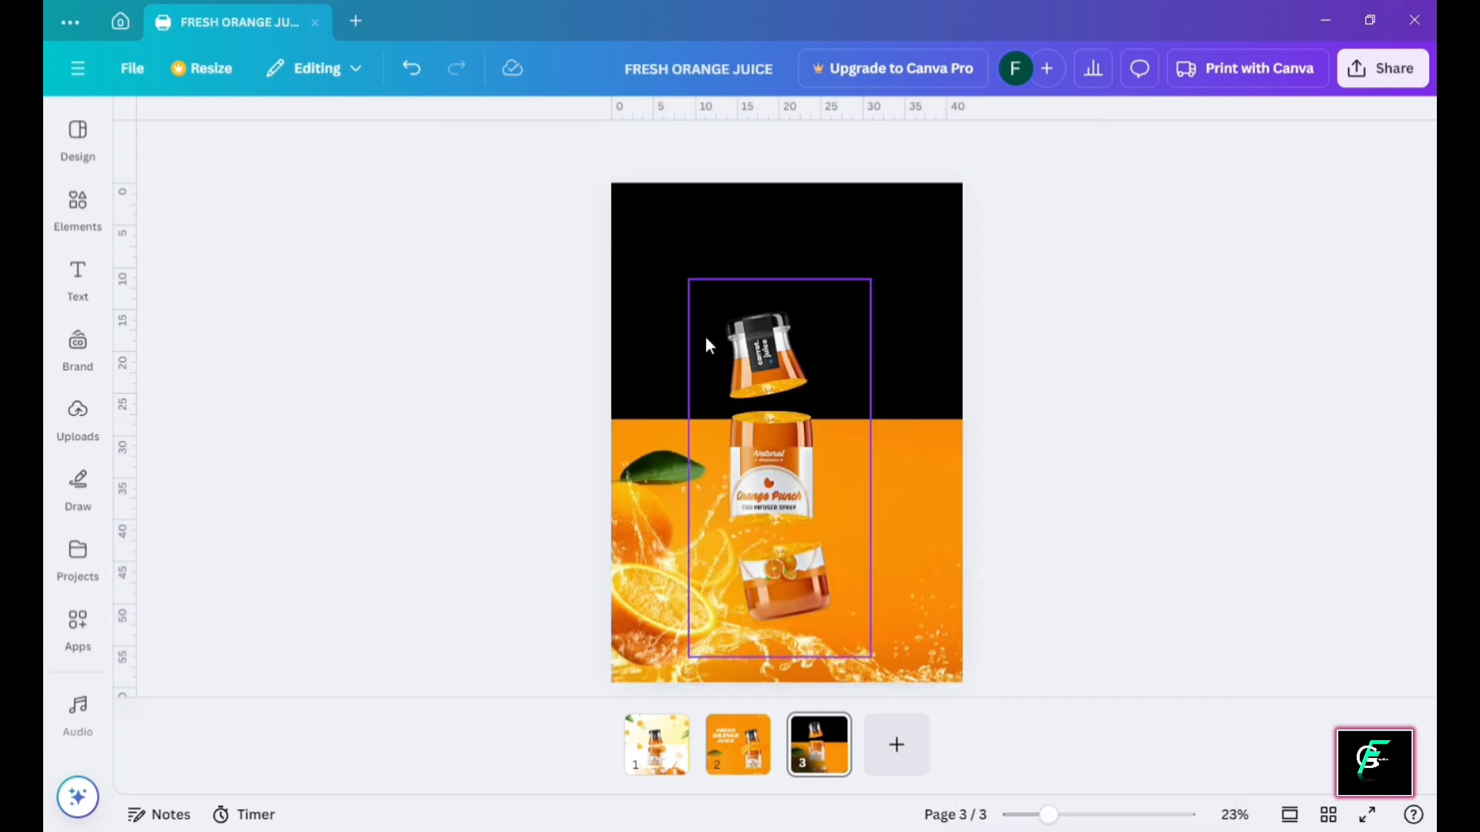
click(778, 342)
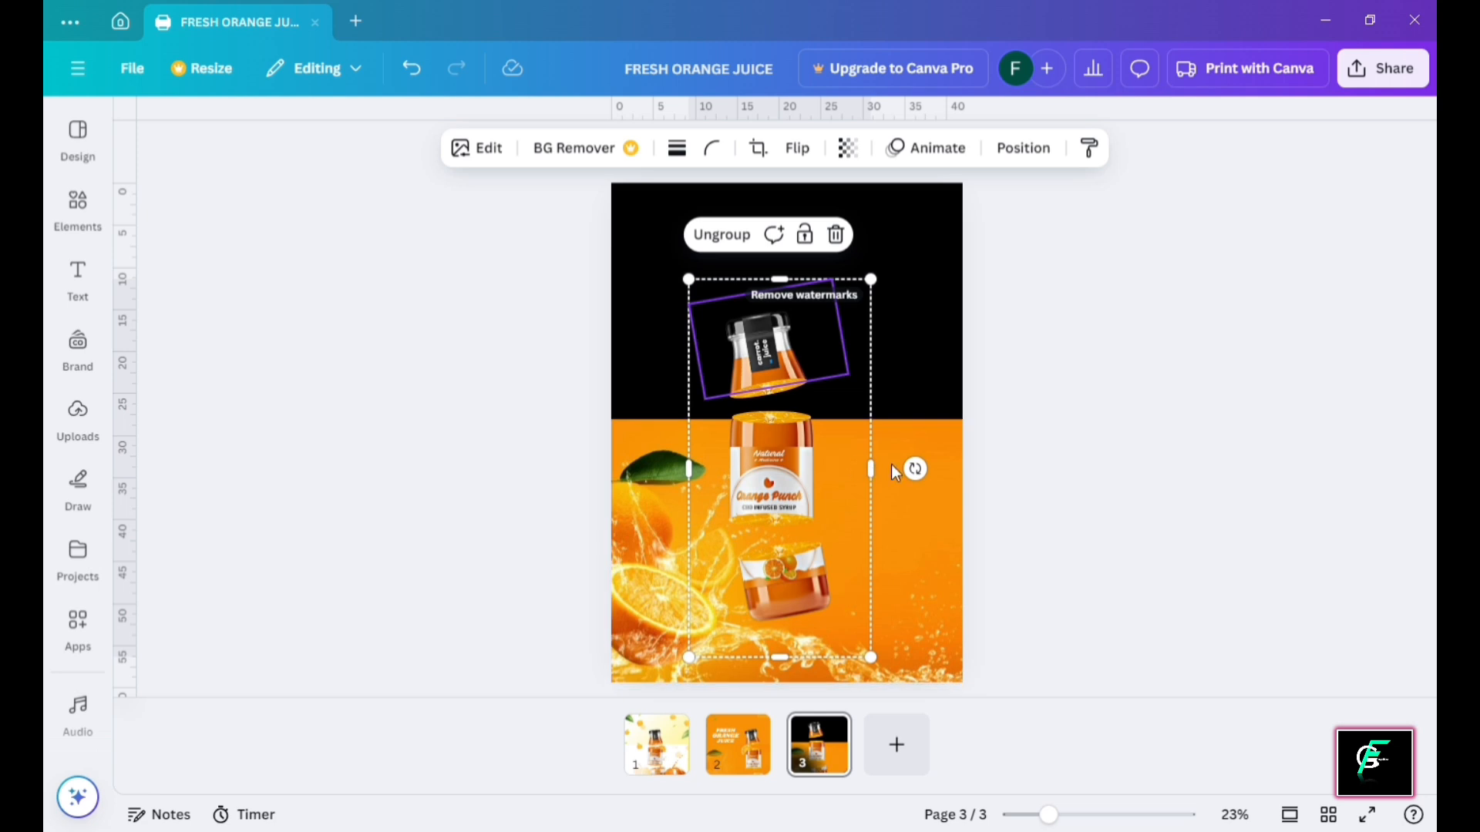
drag(848, 465, 961, 492)
click(1015, 422)
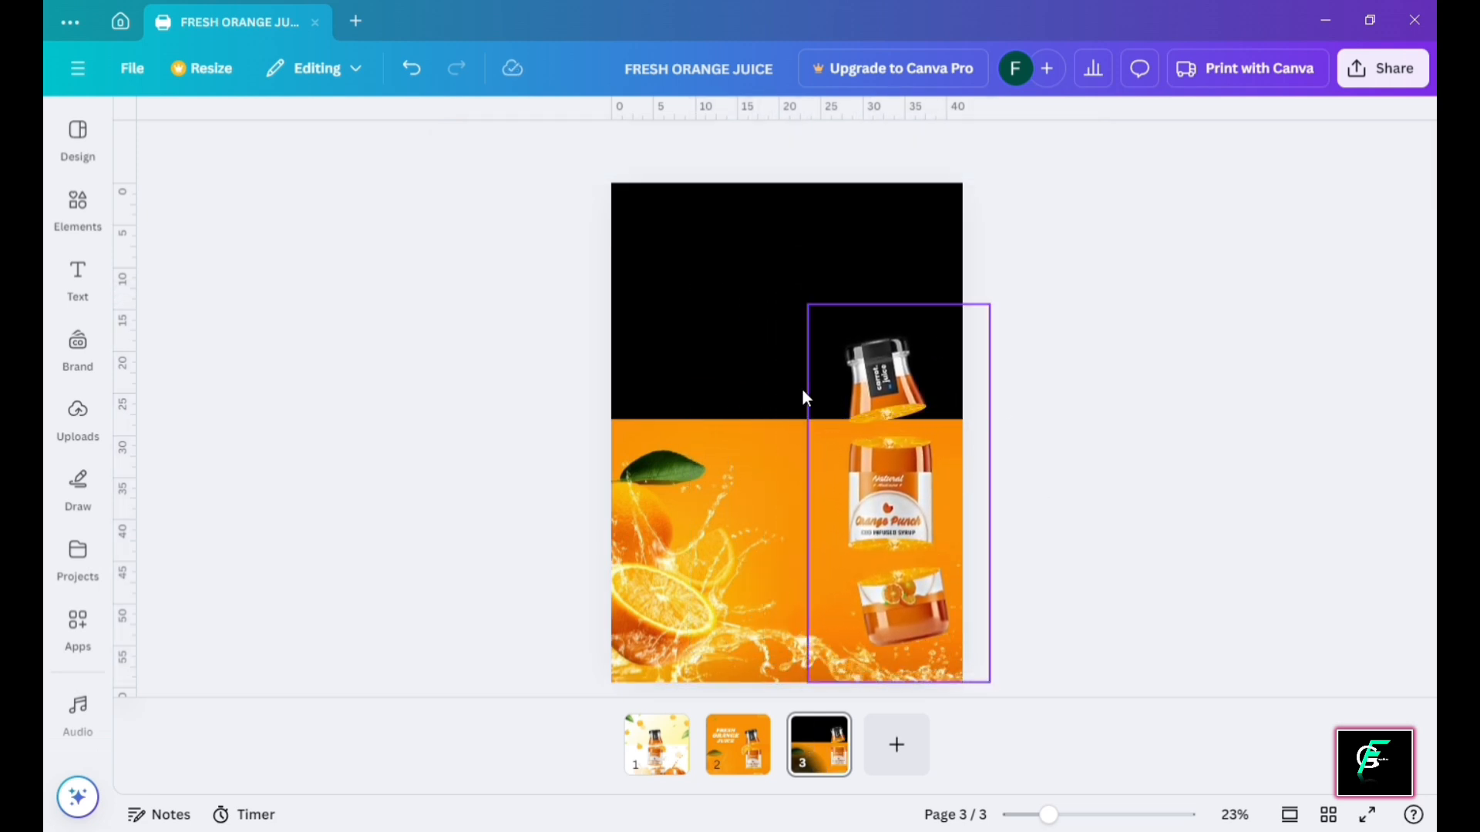
Fill page 3's background with a light orange taken from the splash photo's colours
click(771, 330)
click(640, 148)
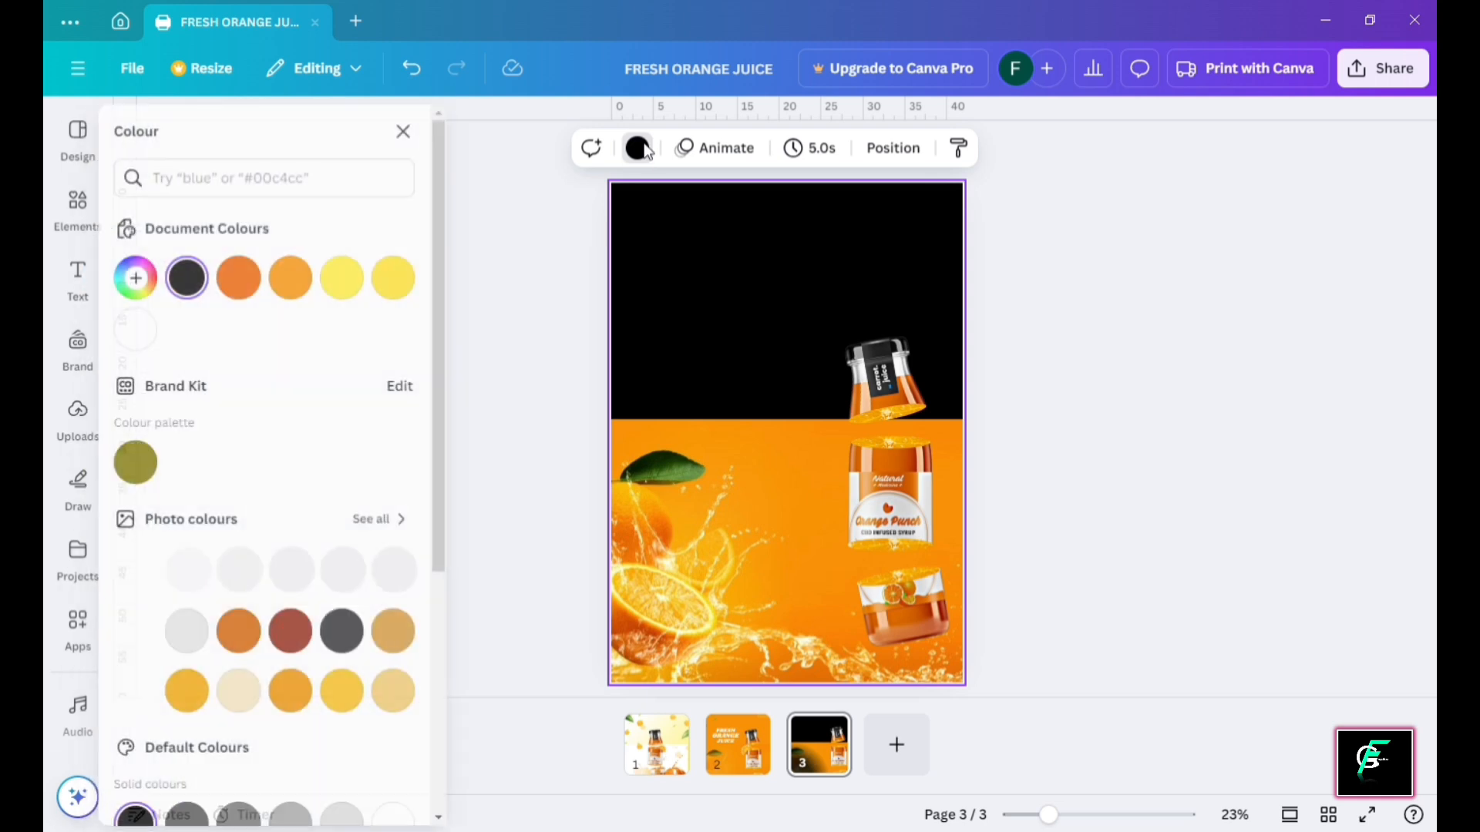
click(151, 287)
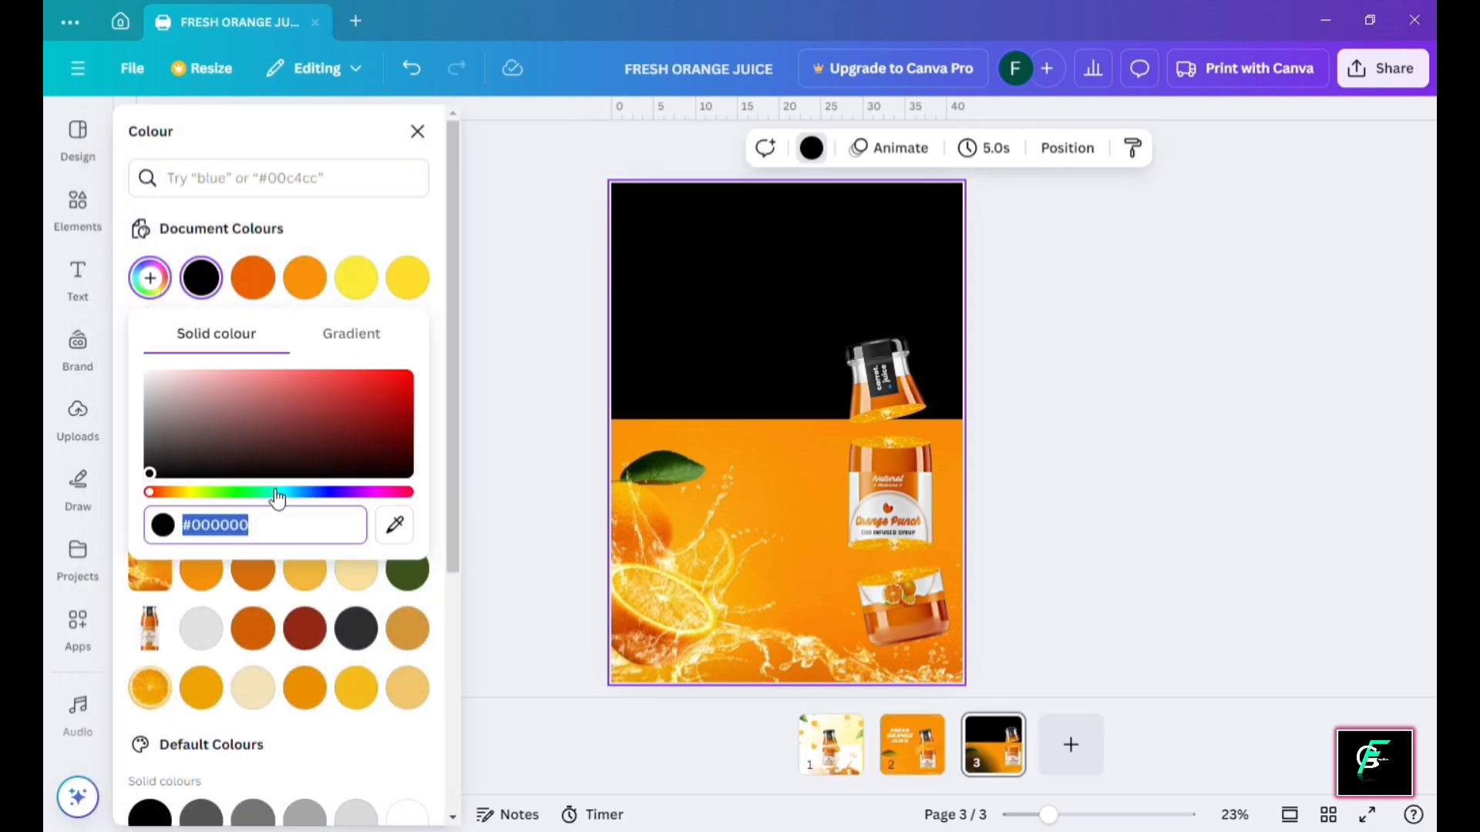
click(394, 525)
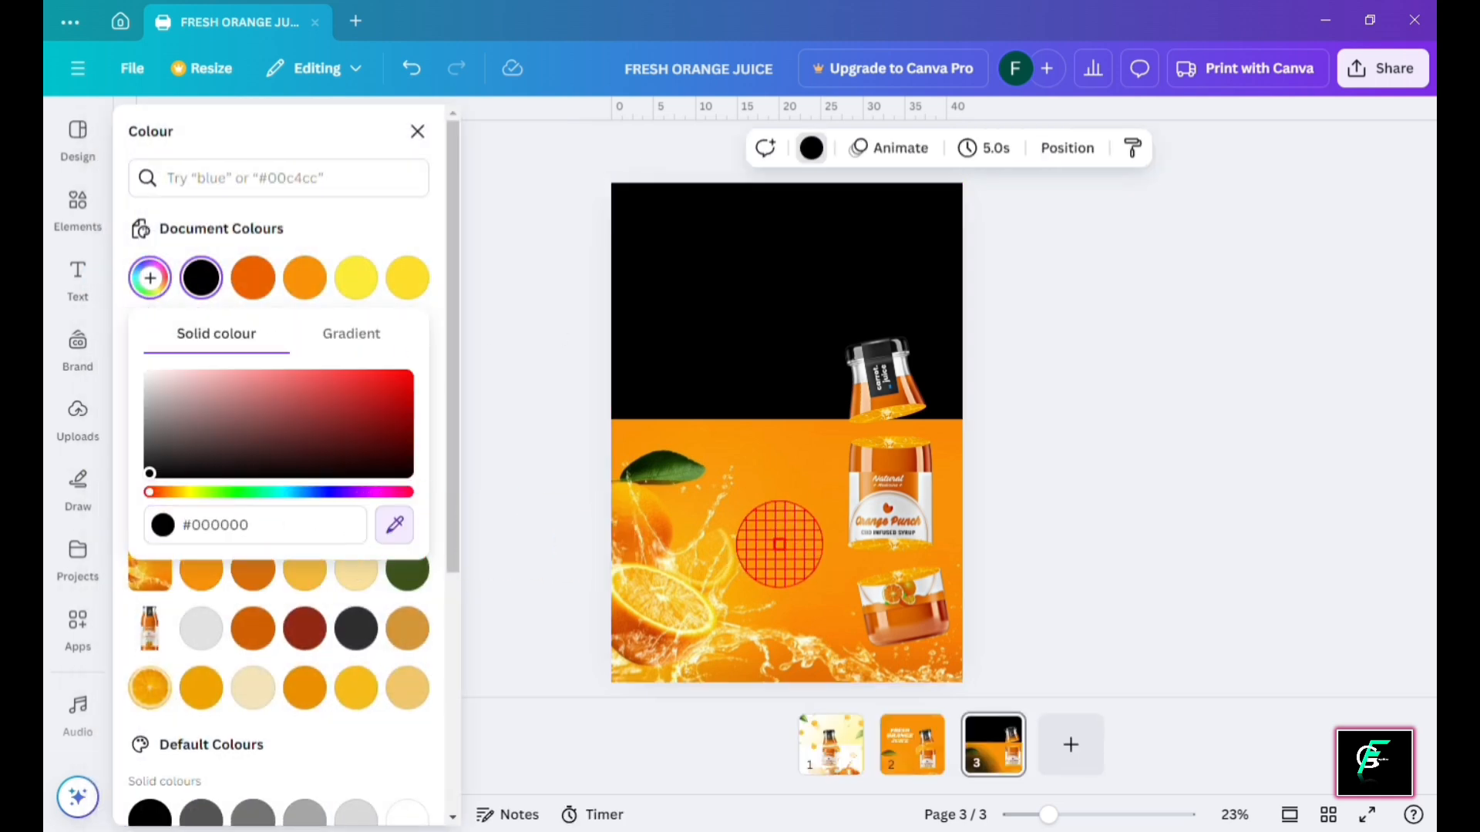
click(794, 456)
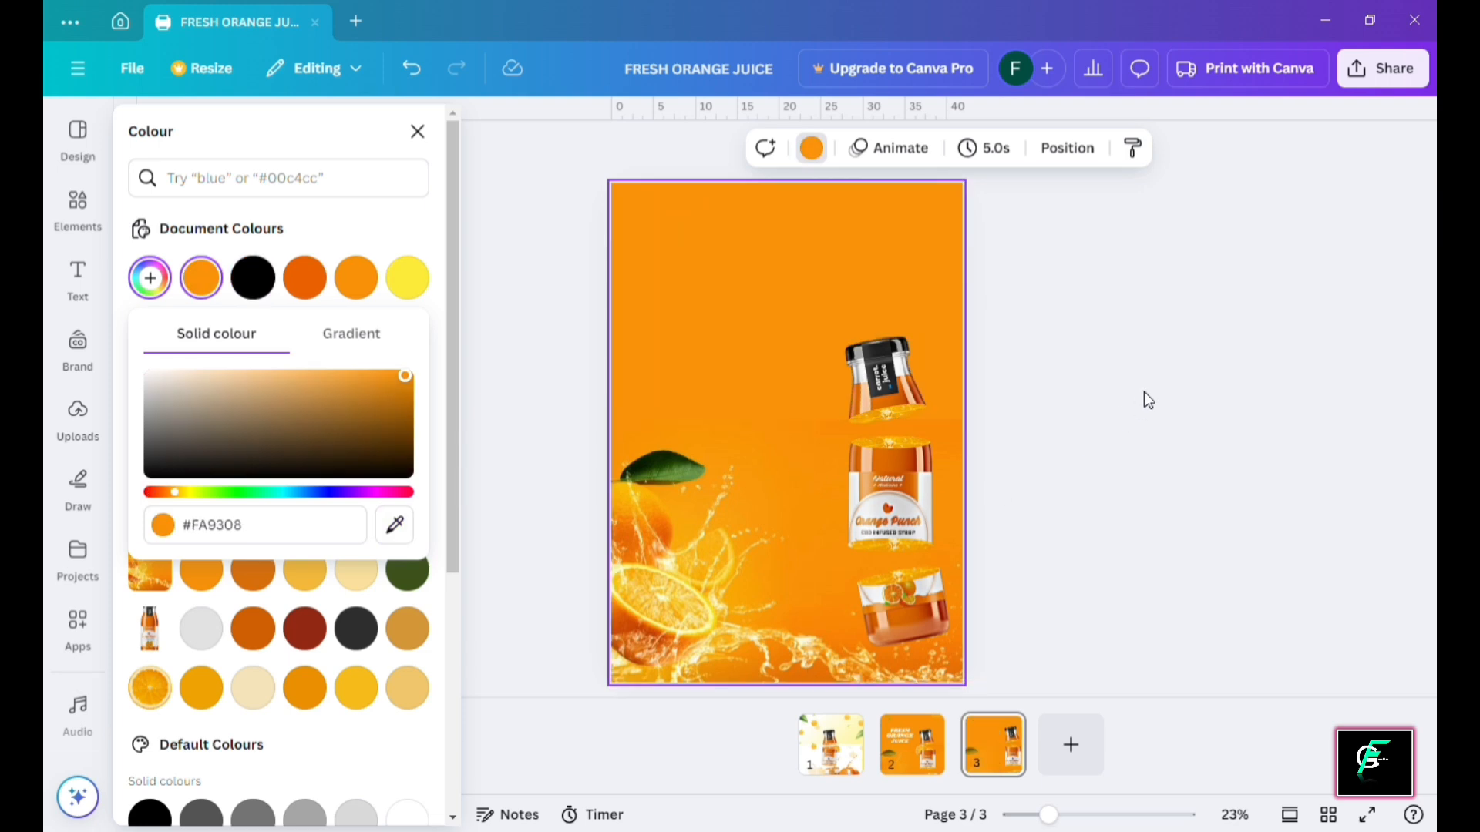
click(393, 526)
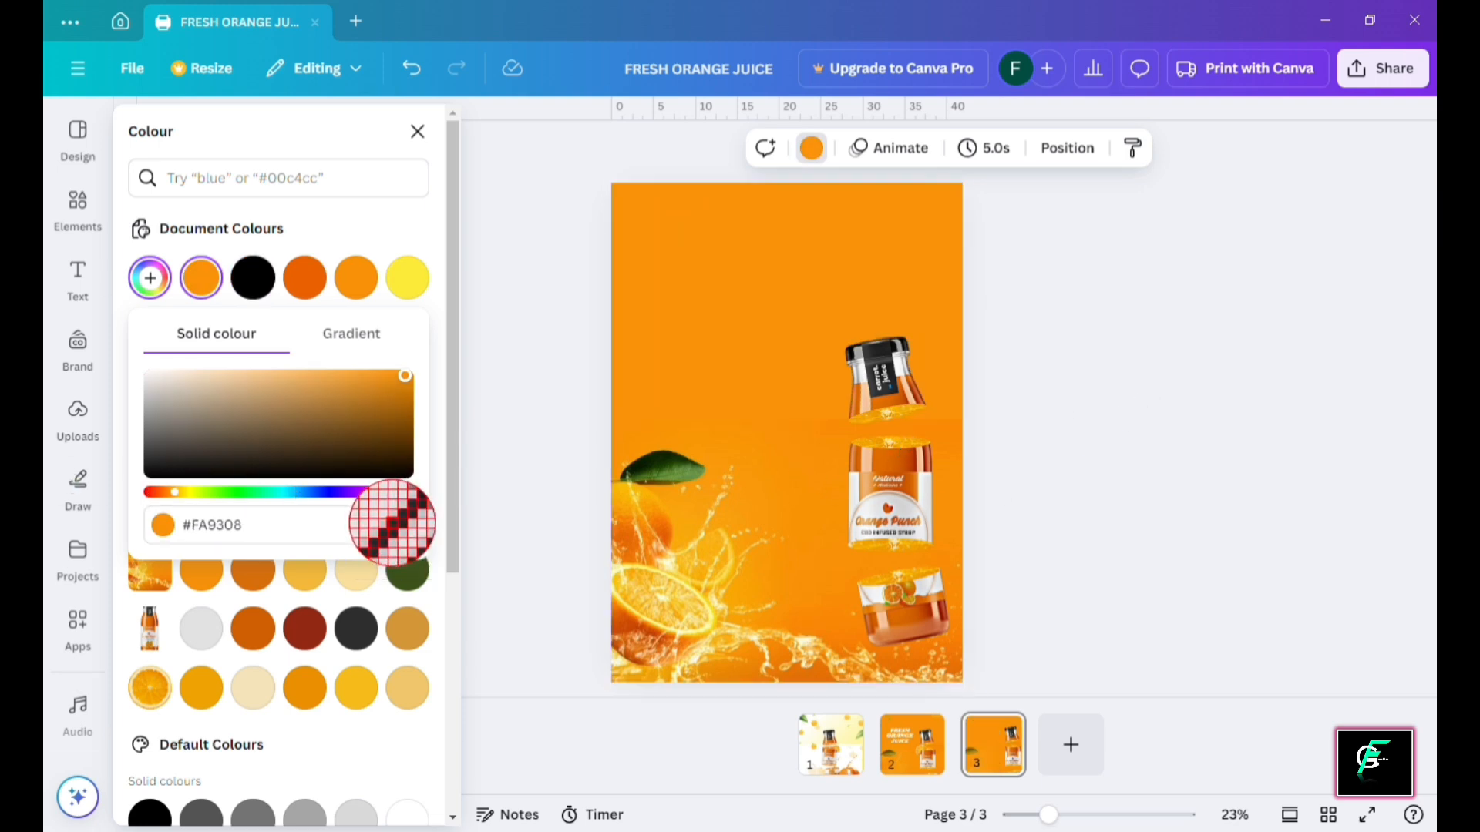
click(954, 429)
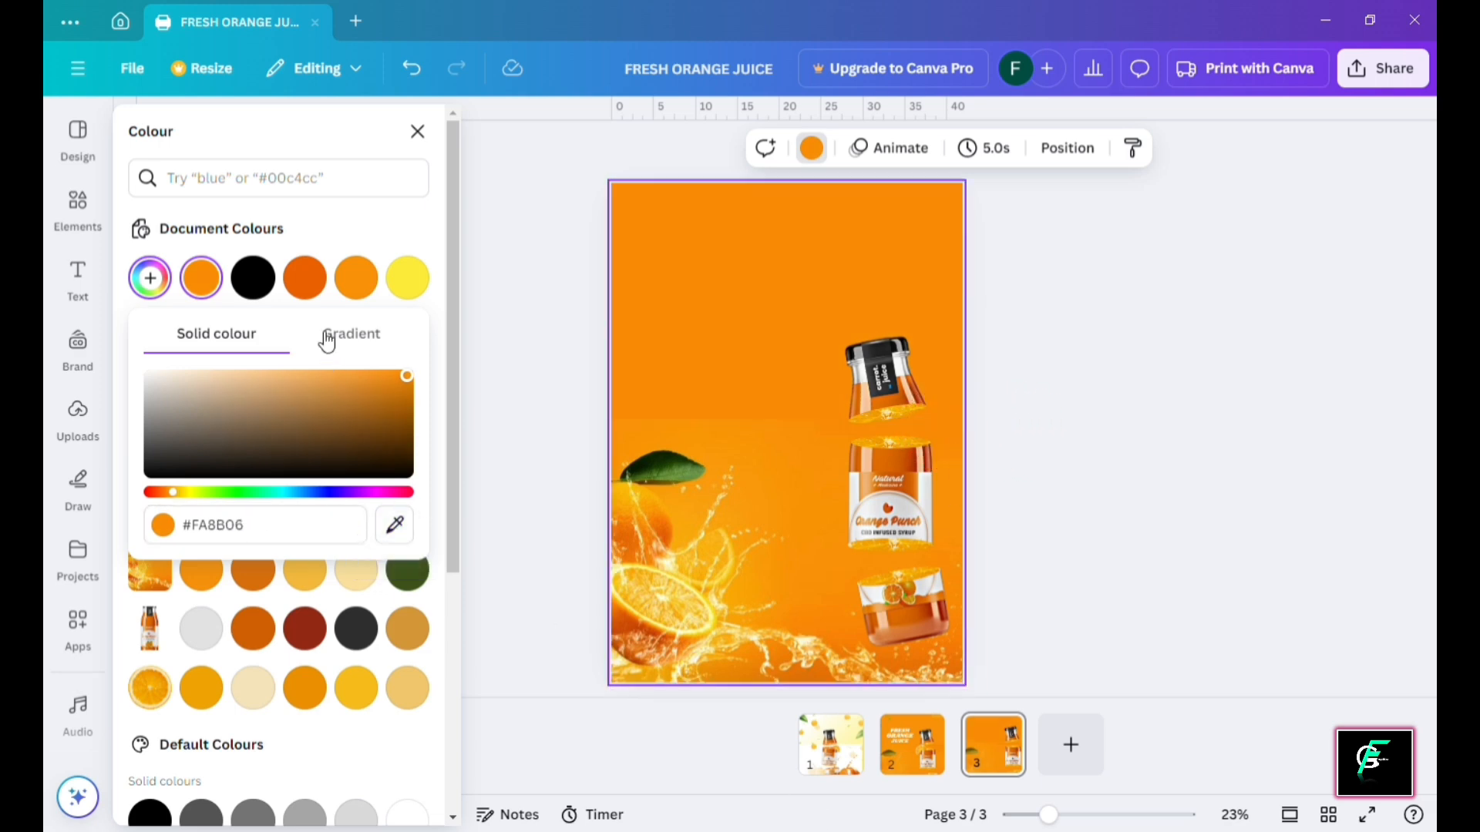
click(306, 285)
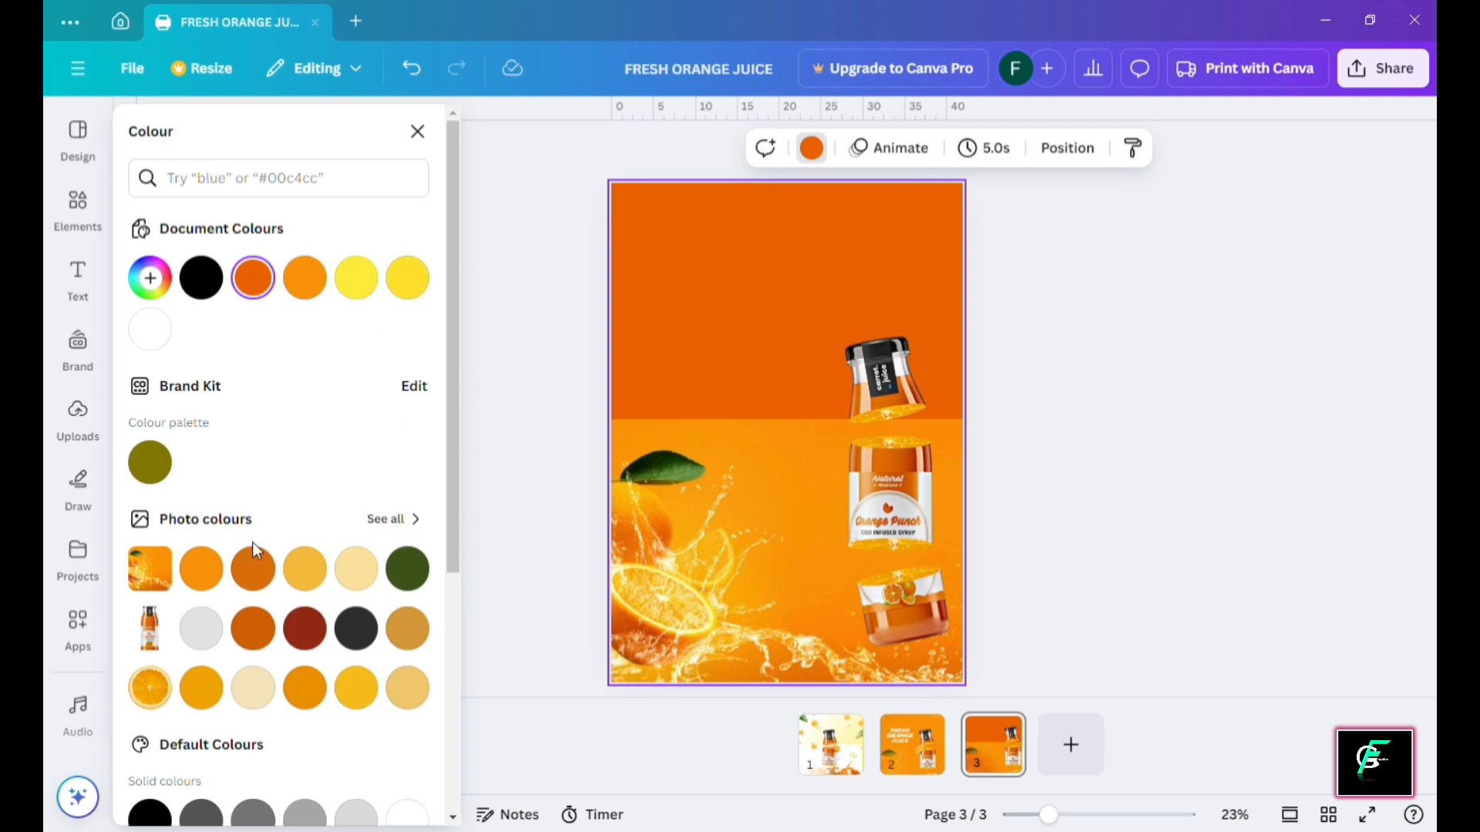
click(210, 584)
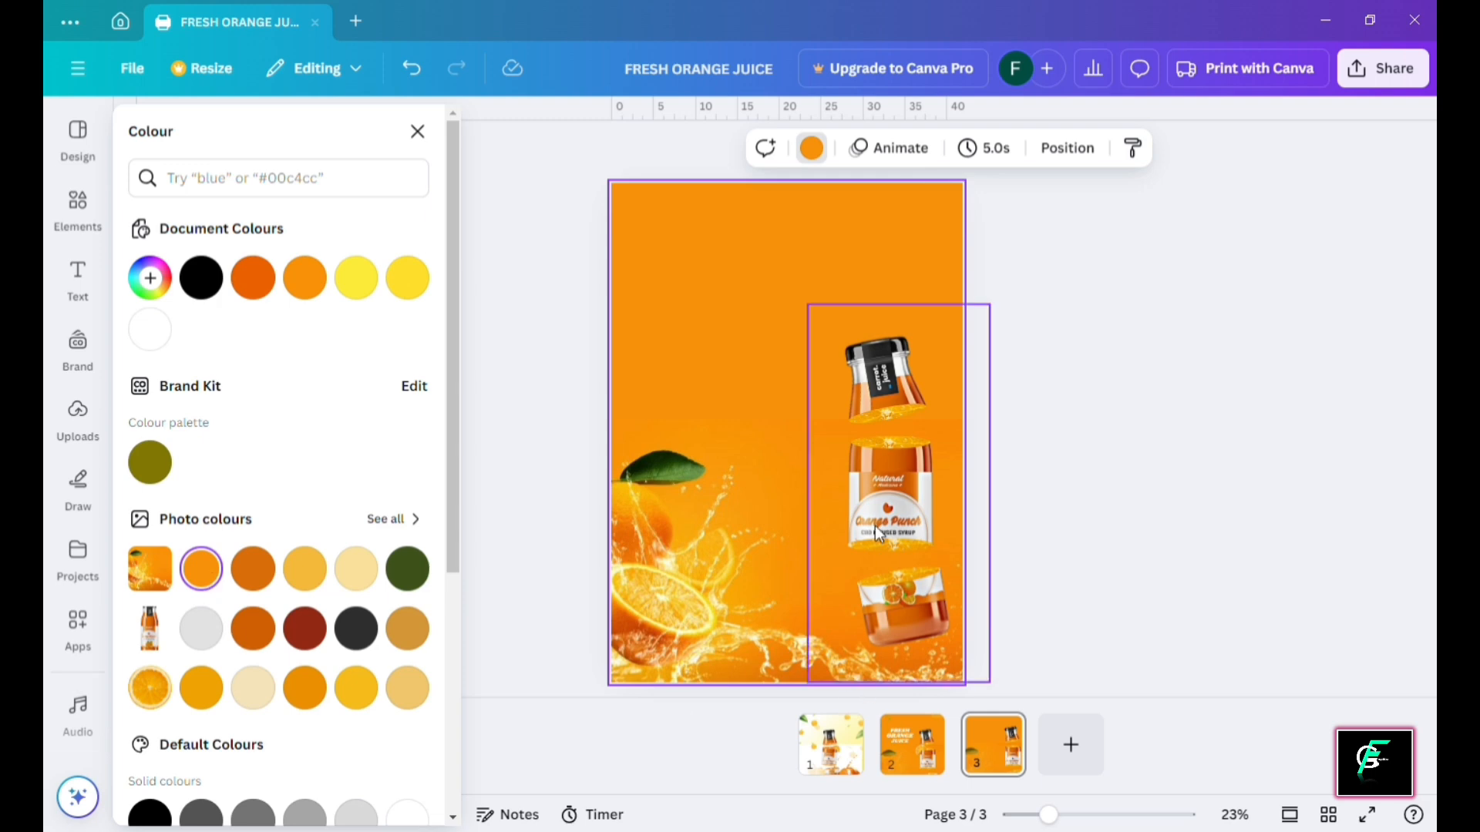
click(1087, 389)
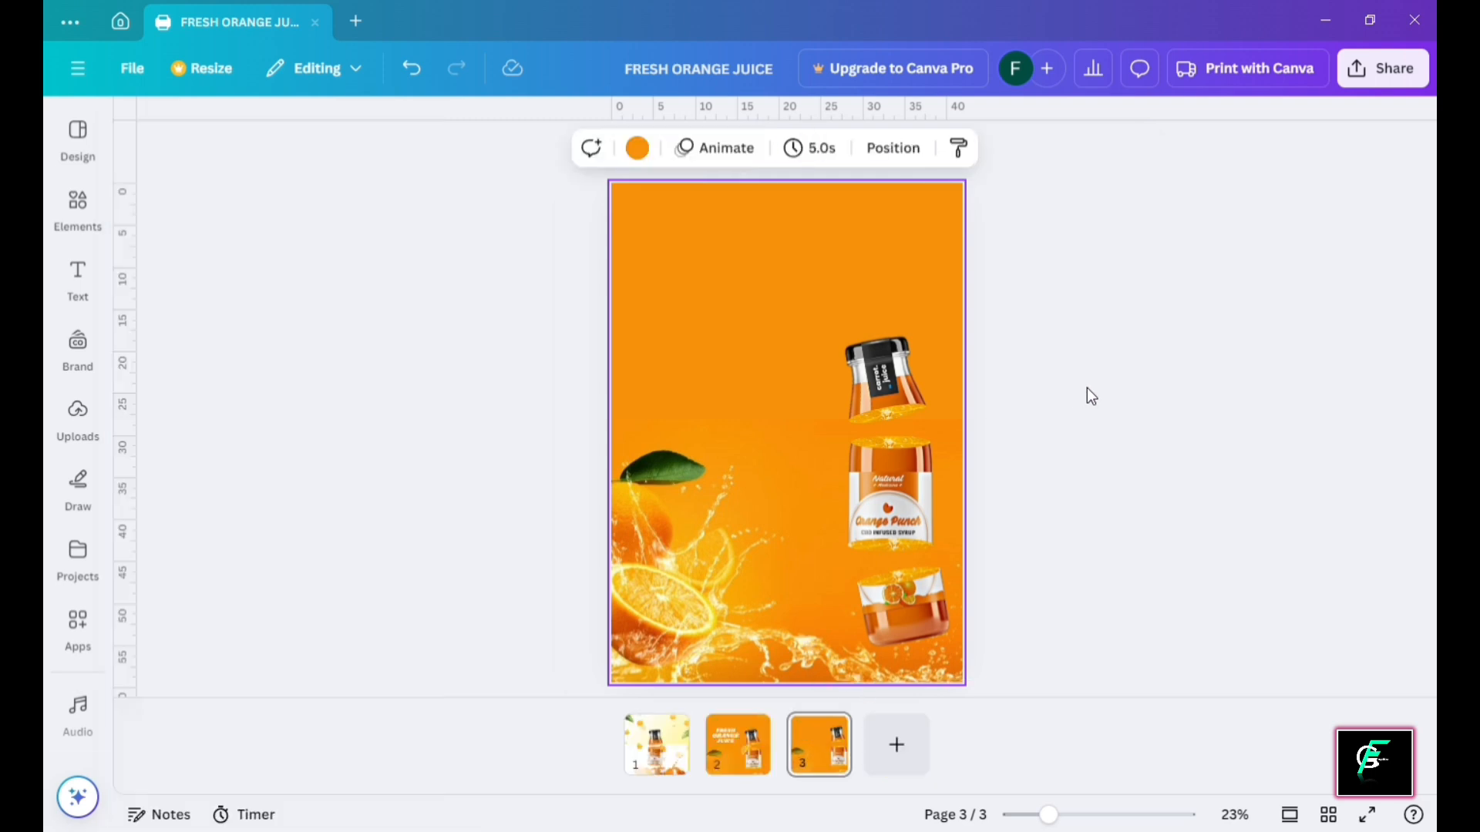
Search Elements for 'leaf' and add the scattered green leaves graphic to the page
click(370, 372)
click(883, 385)
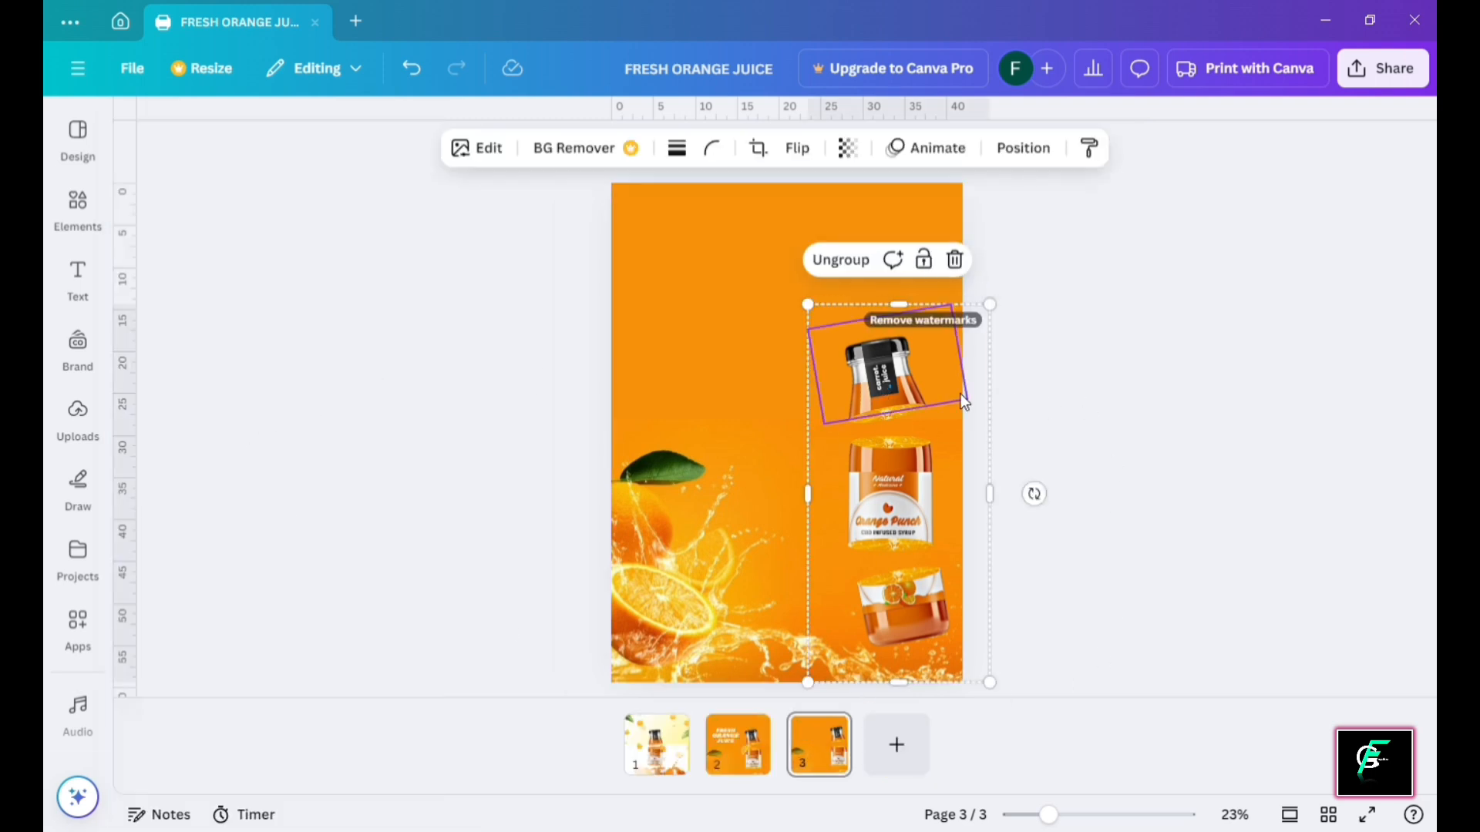
click(1155, 378)
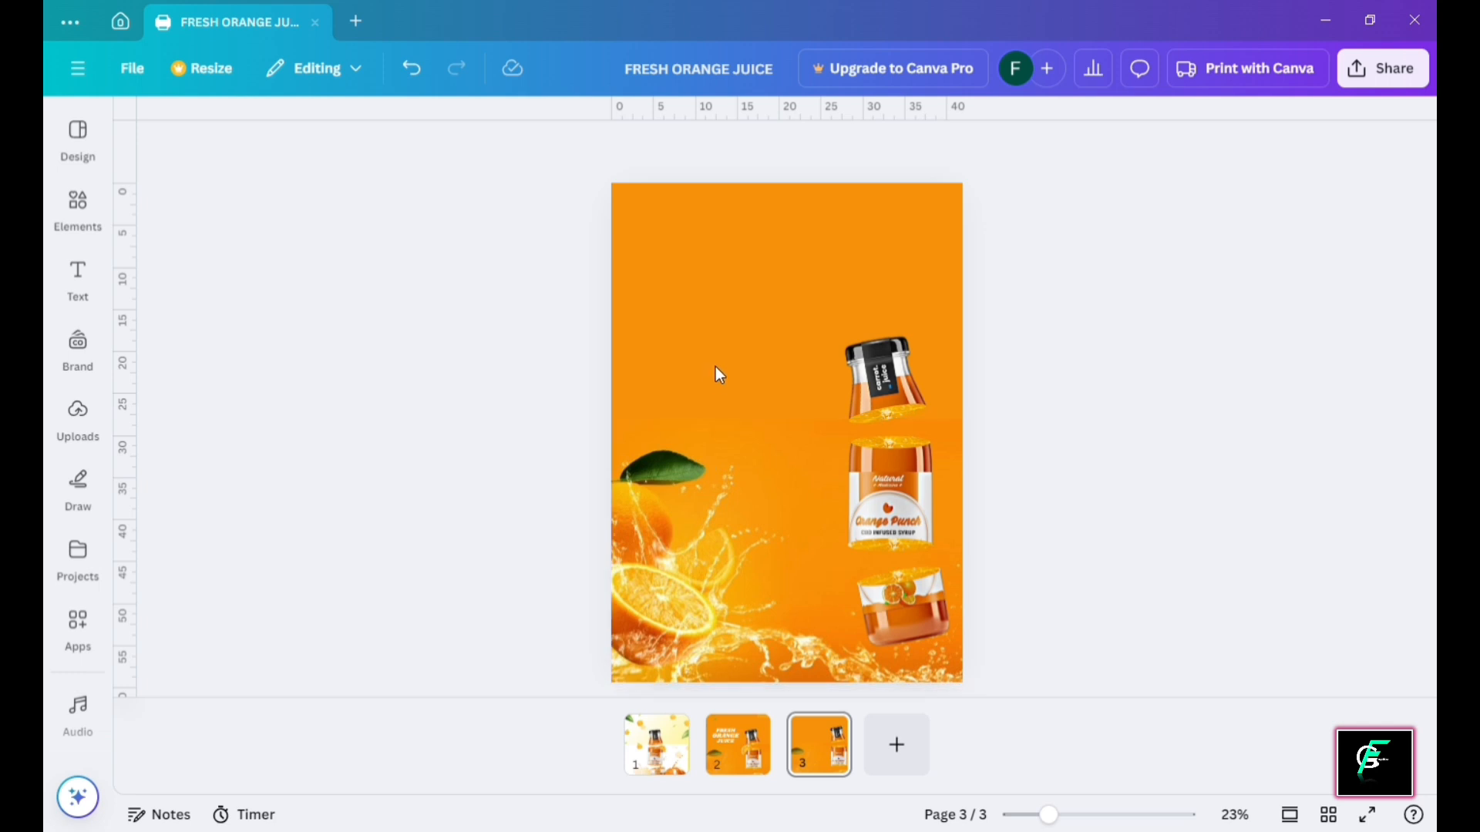
click(78, 135)
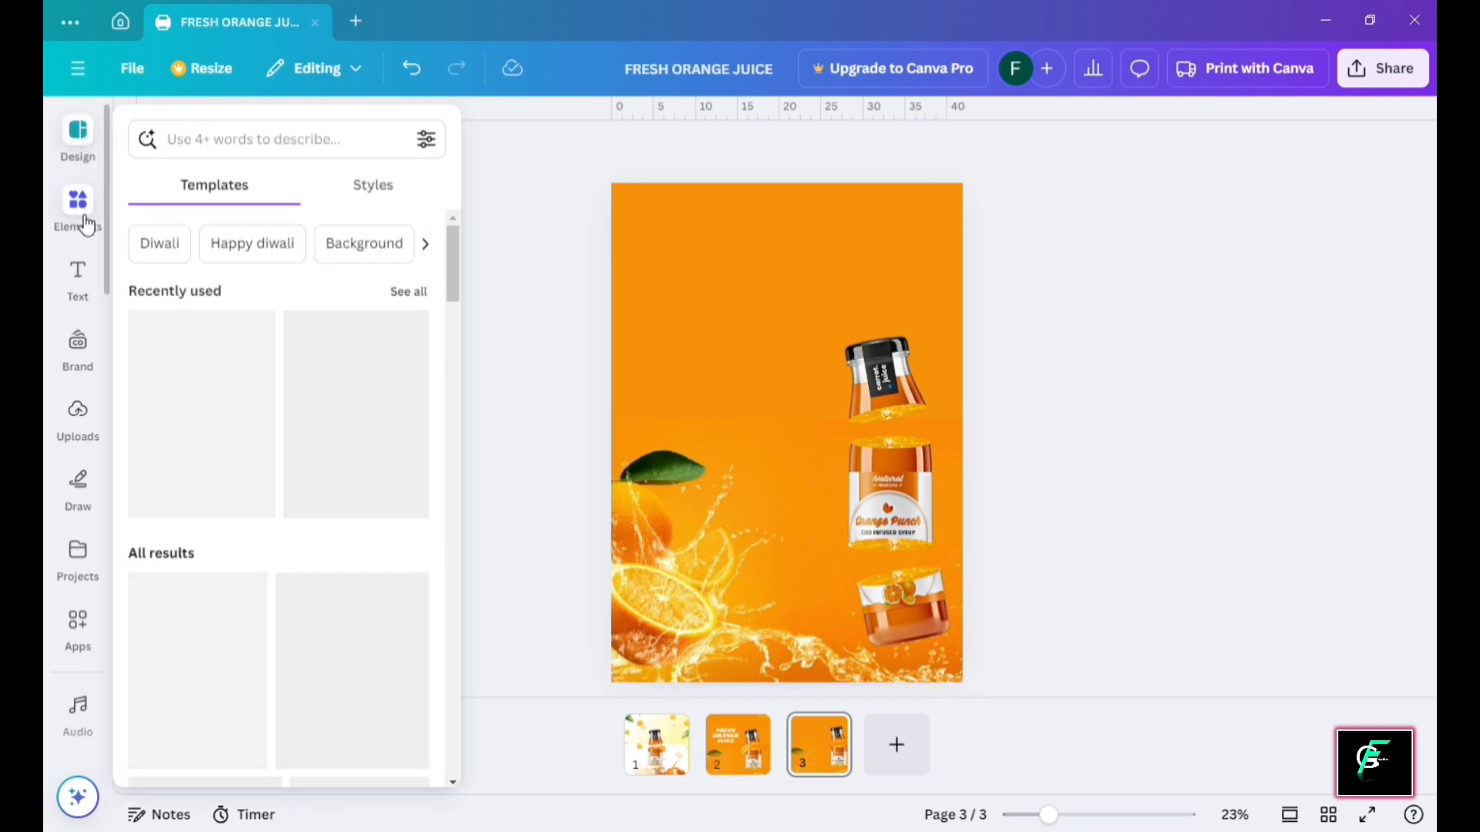
click(77, 206)
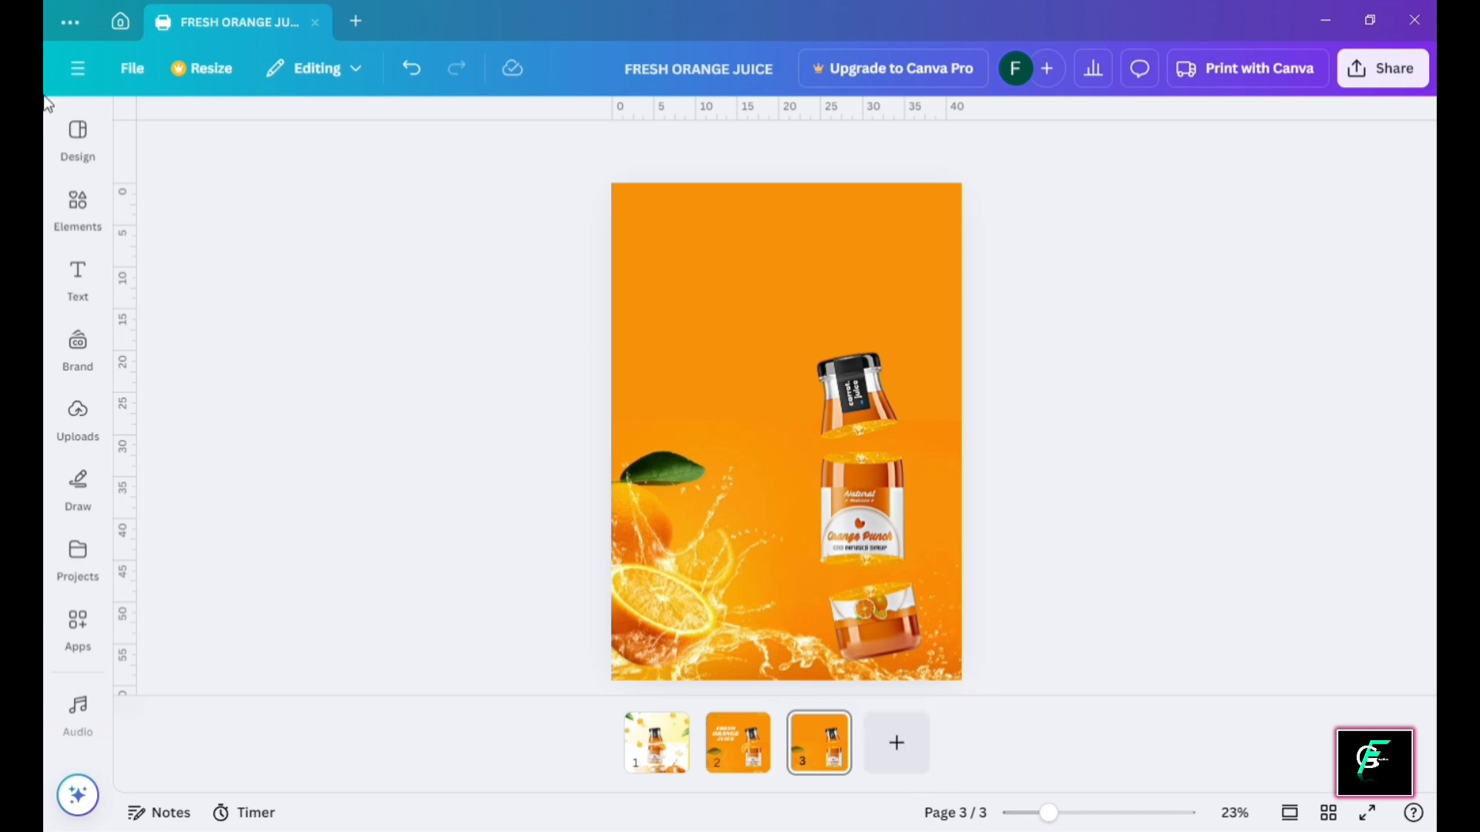
click(78, 135)
click(77, 207)
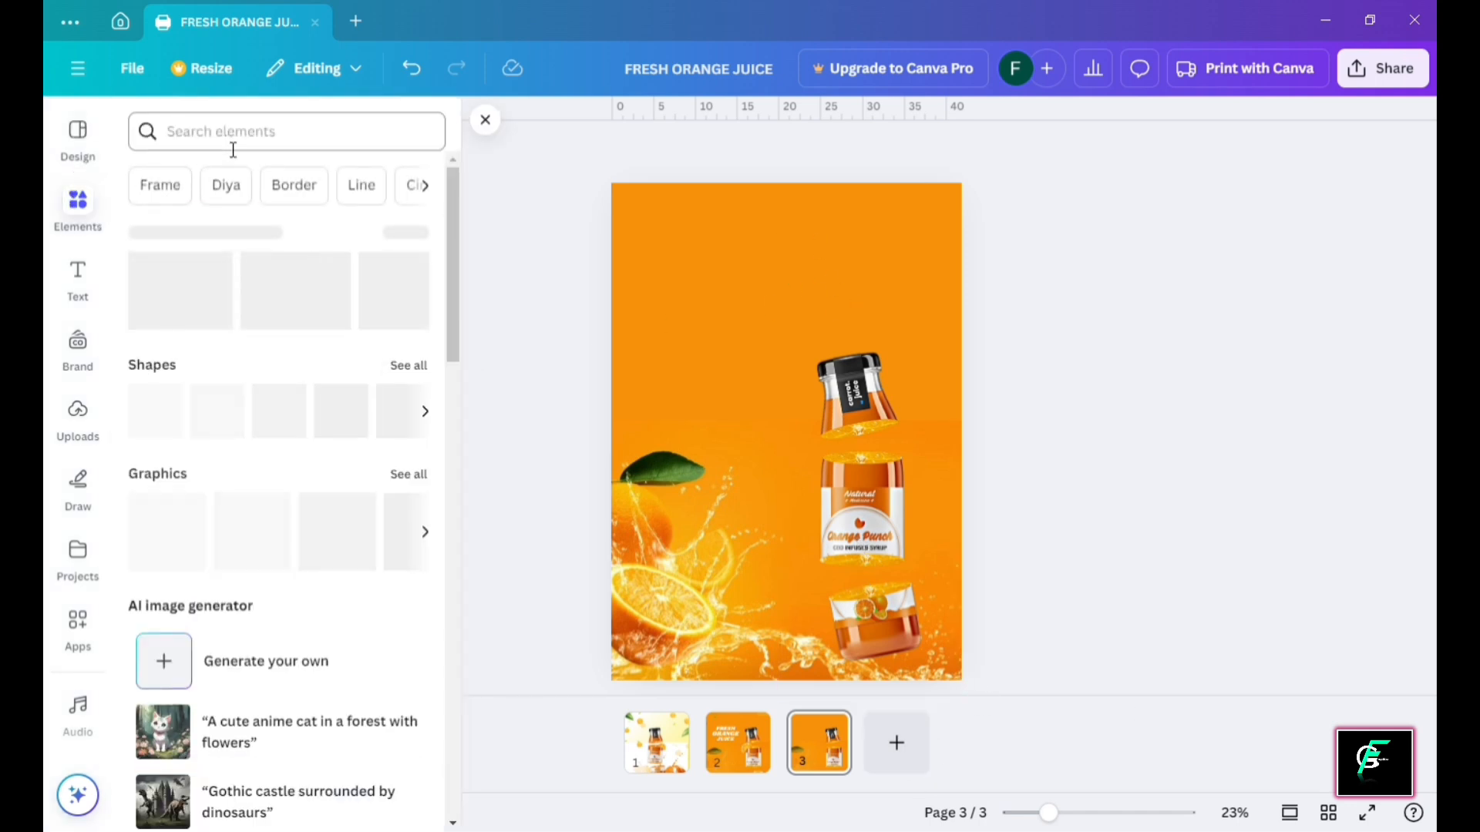
click(236, 142)
text(lea)
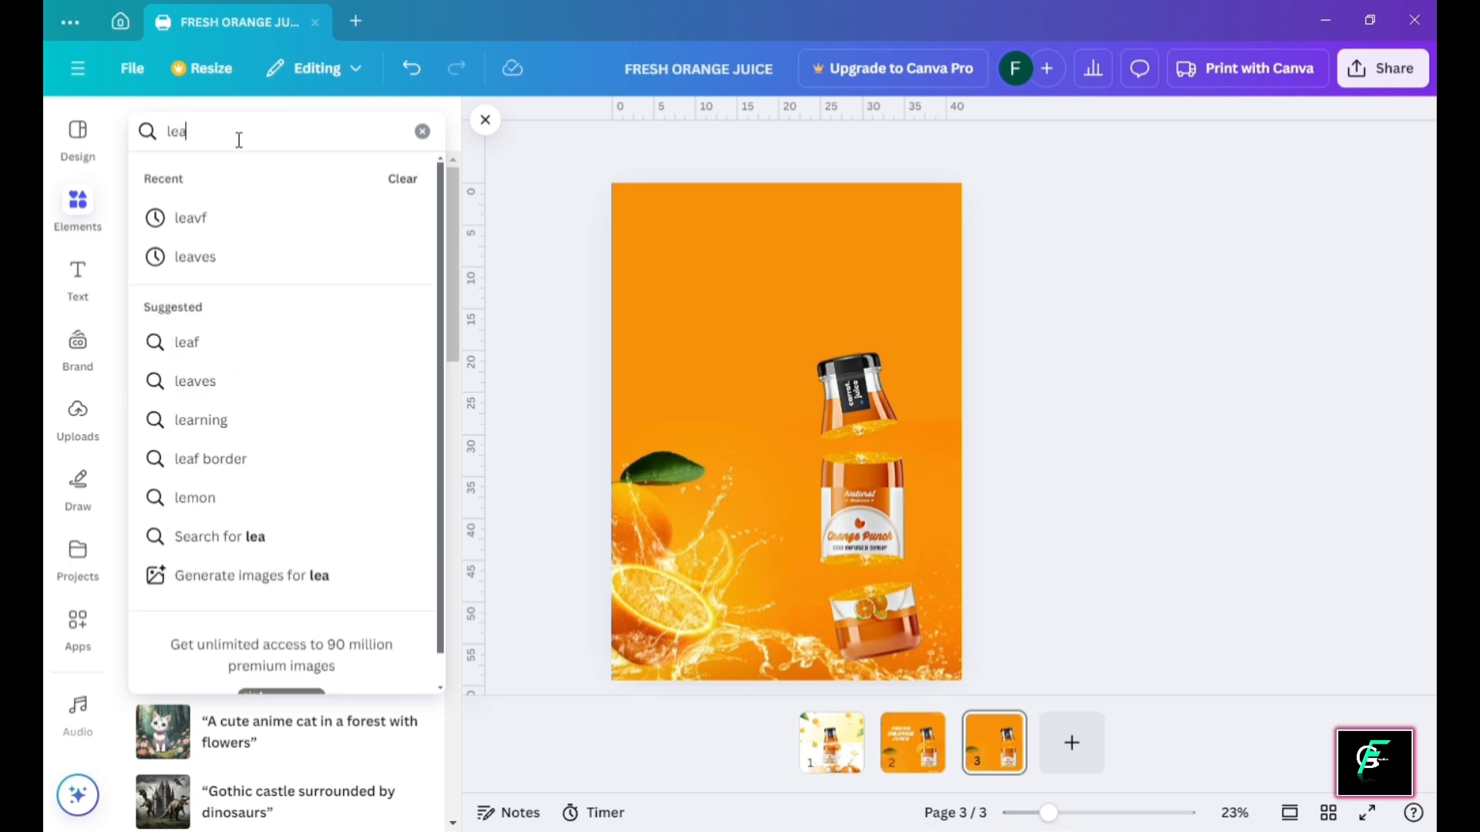
text(f)
key(Return)
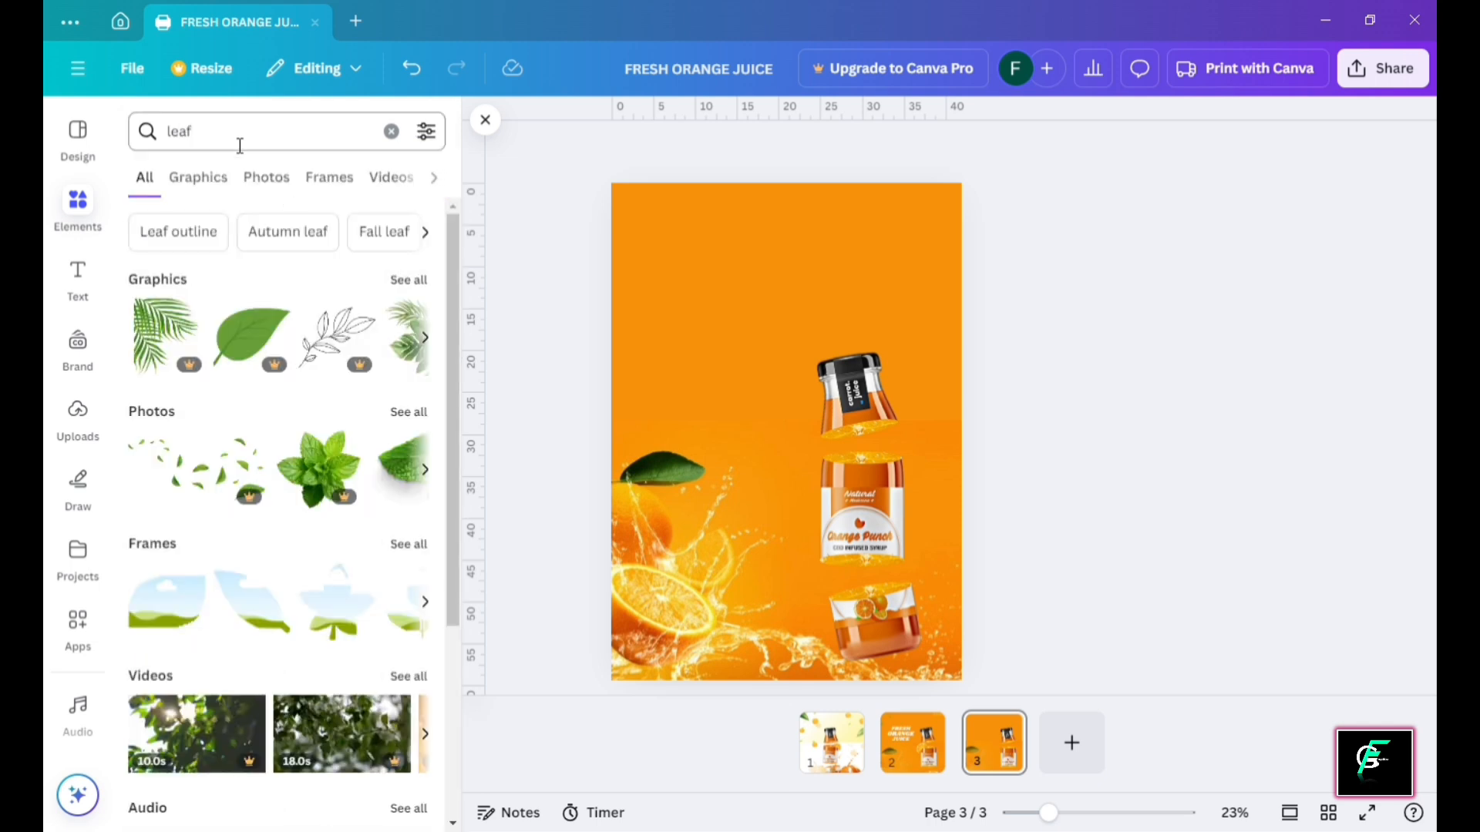
click(424, 282)
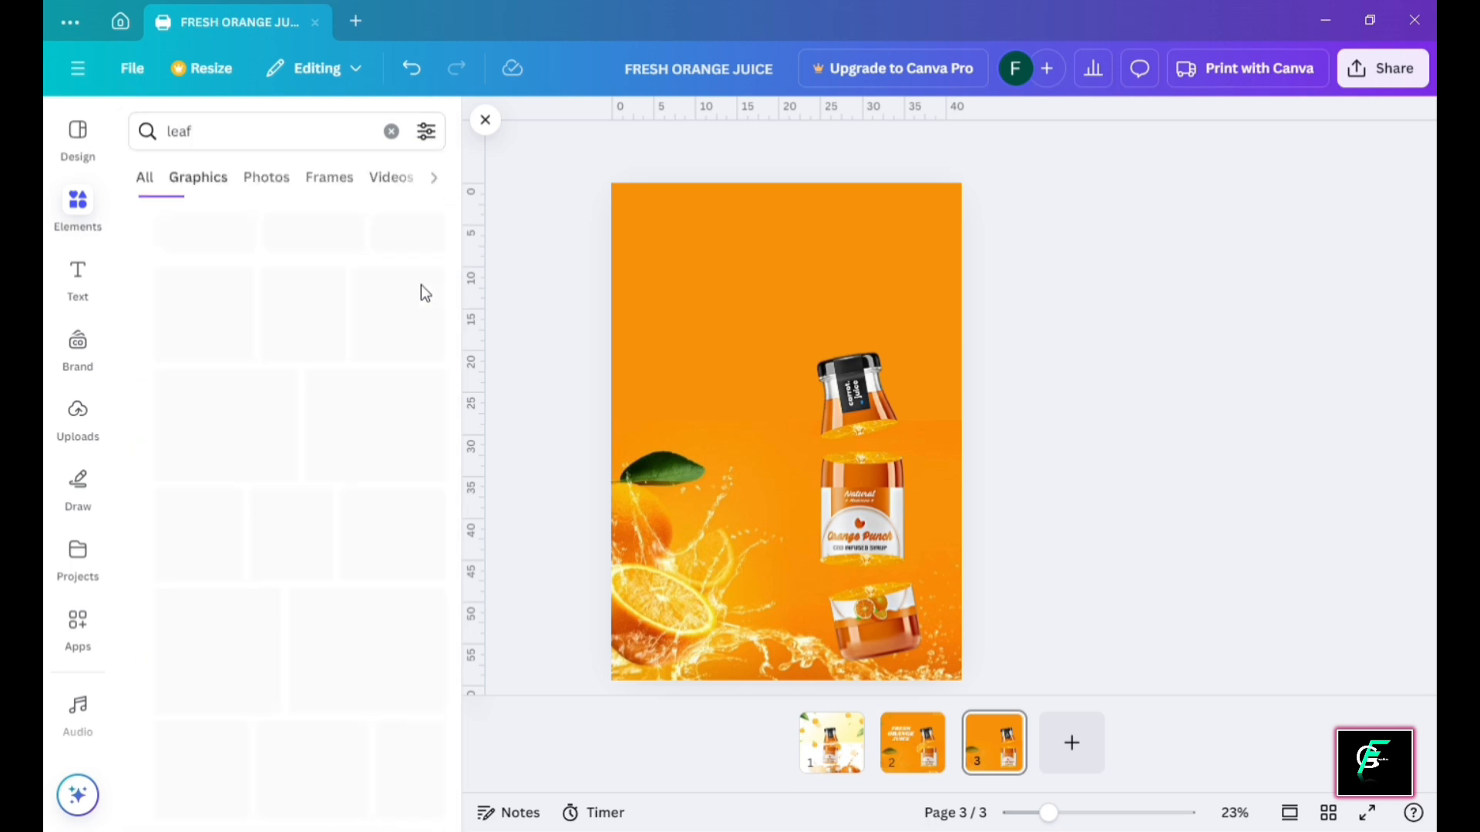
scroll(390, 450, down, 4)
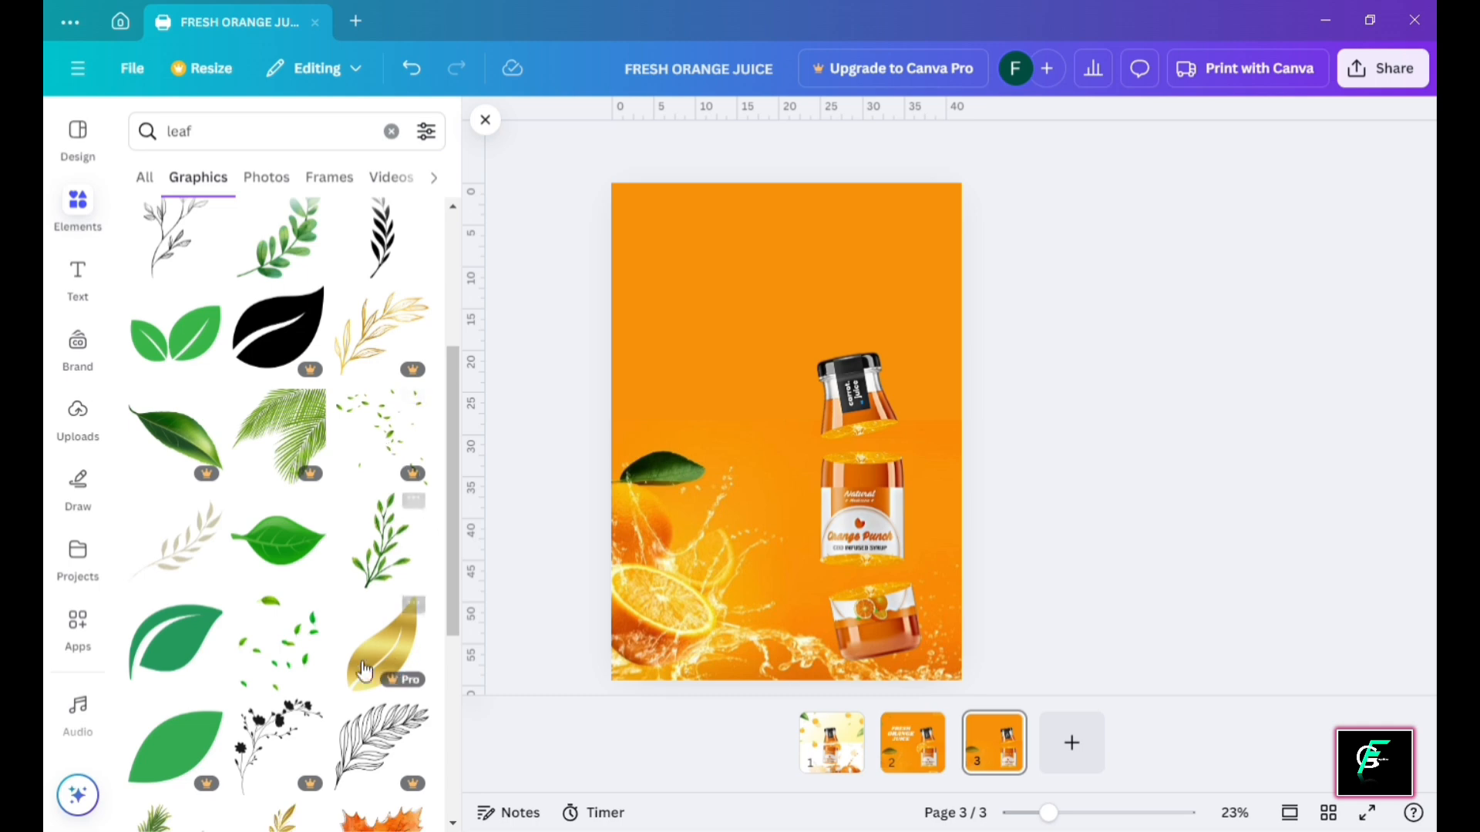
click(384, 429)
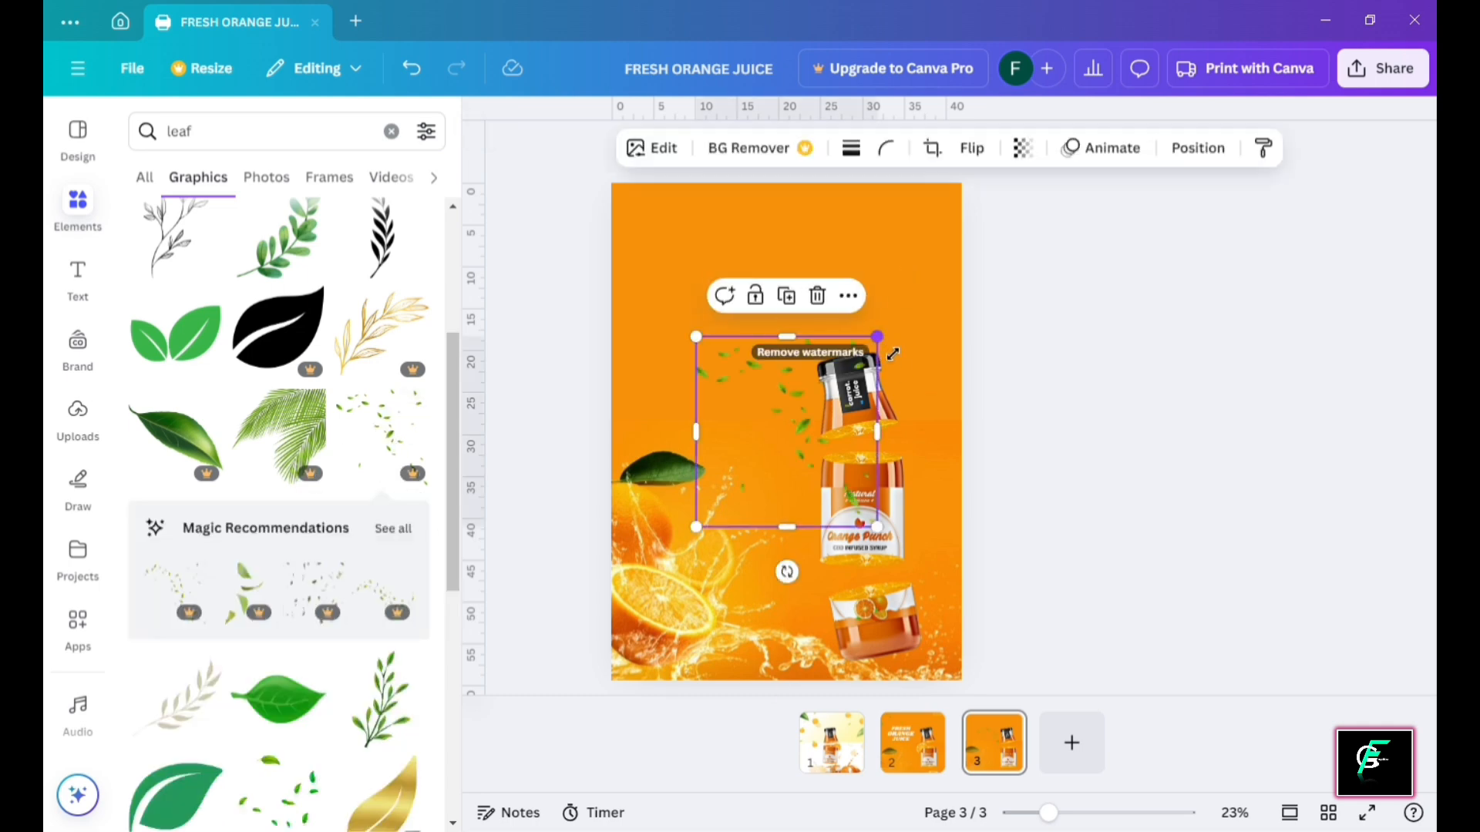
Flip the leaves horizontally and size and position them to fill the top-left corner
drag(892, 354, 834, 385)
drag(748, 402, 698, 237)
click(998, 162)
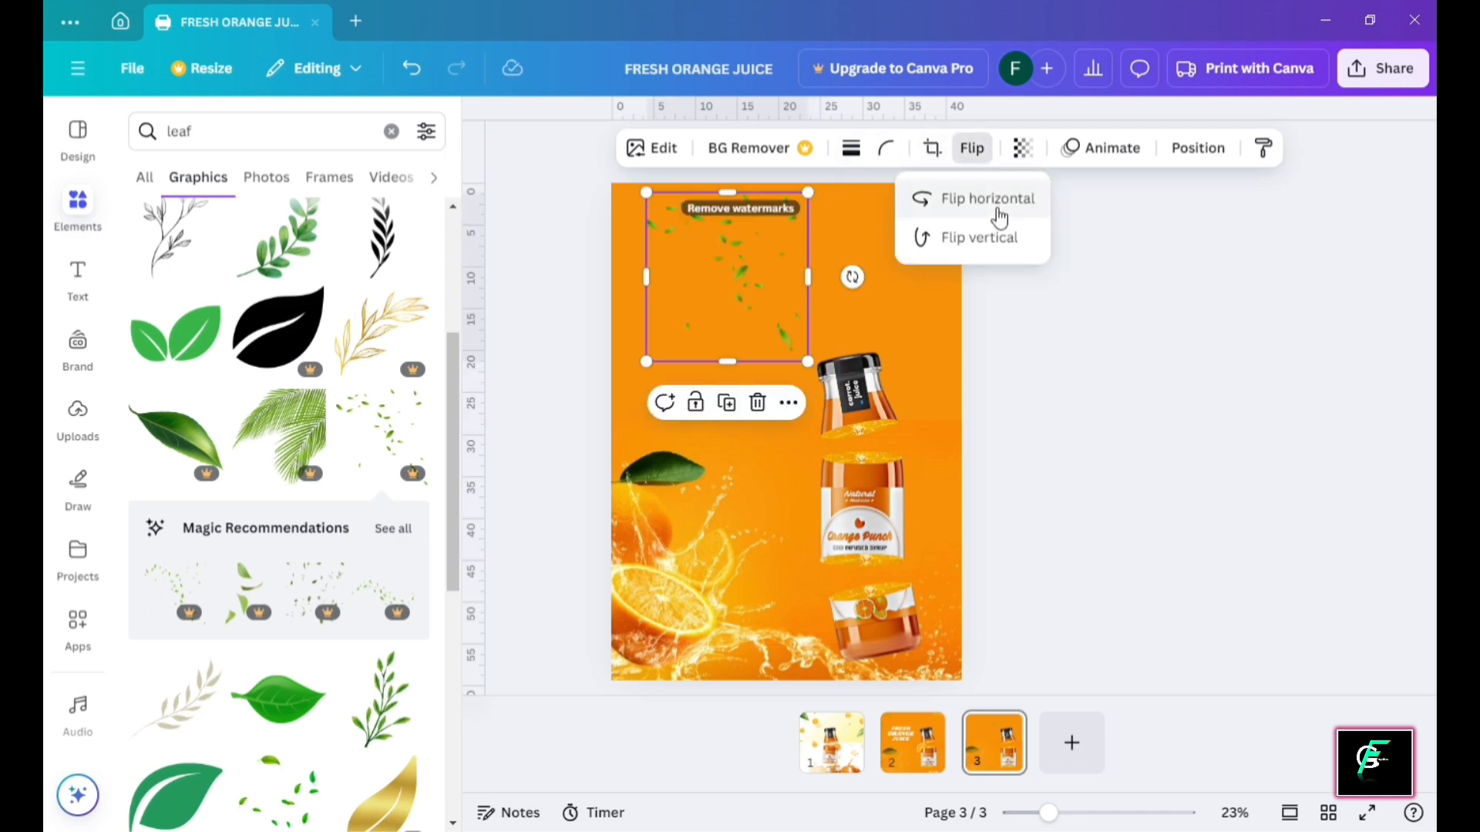
click(994, 204)
mouse_move(738, 246)
mouse_down()
mouse_move(694, 238)
mouse_move(714, 253)
mouse_up()
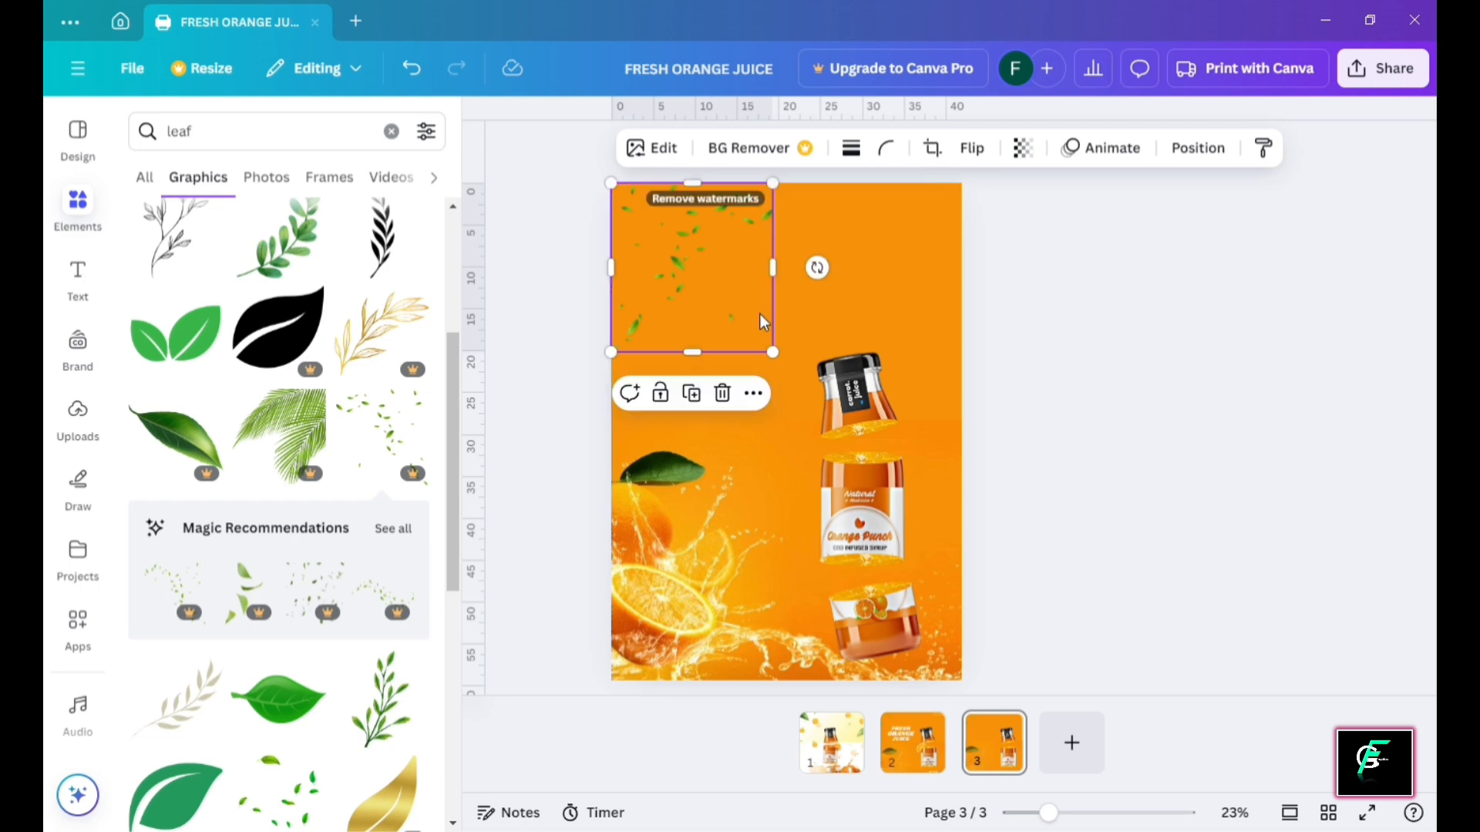
drag(786, 356, 842, 429)
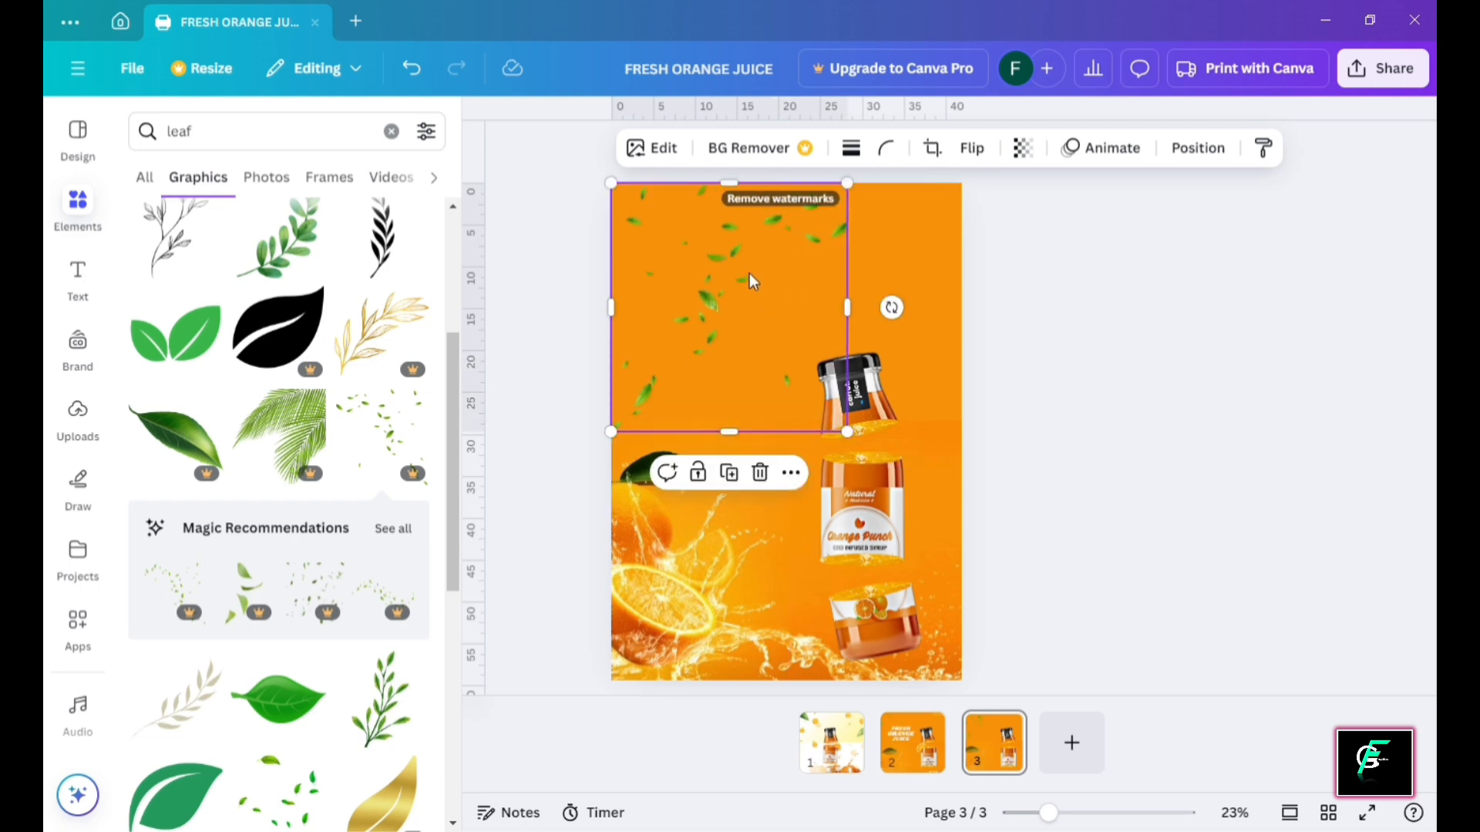
drag(749, 273, 720, 245)
drag(823, 395, 808, 366)
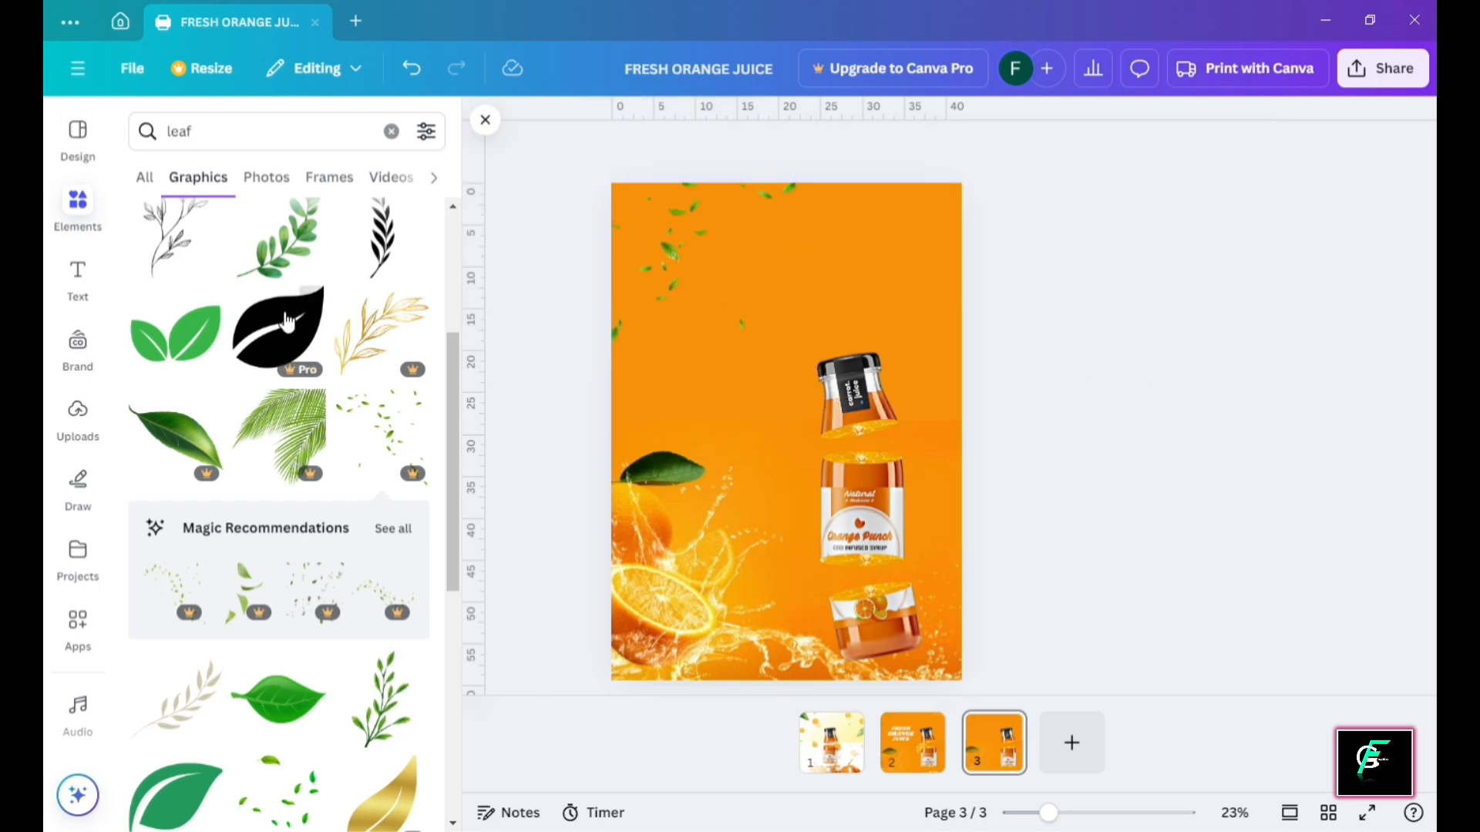
Add a single green leaf, mirror it horizontally, and shrink it into the top-right corner
scroll(285, 459, down, 3)
click(199, 252)
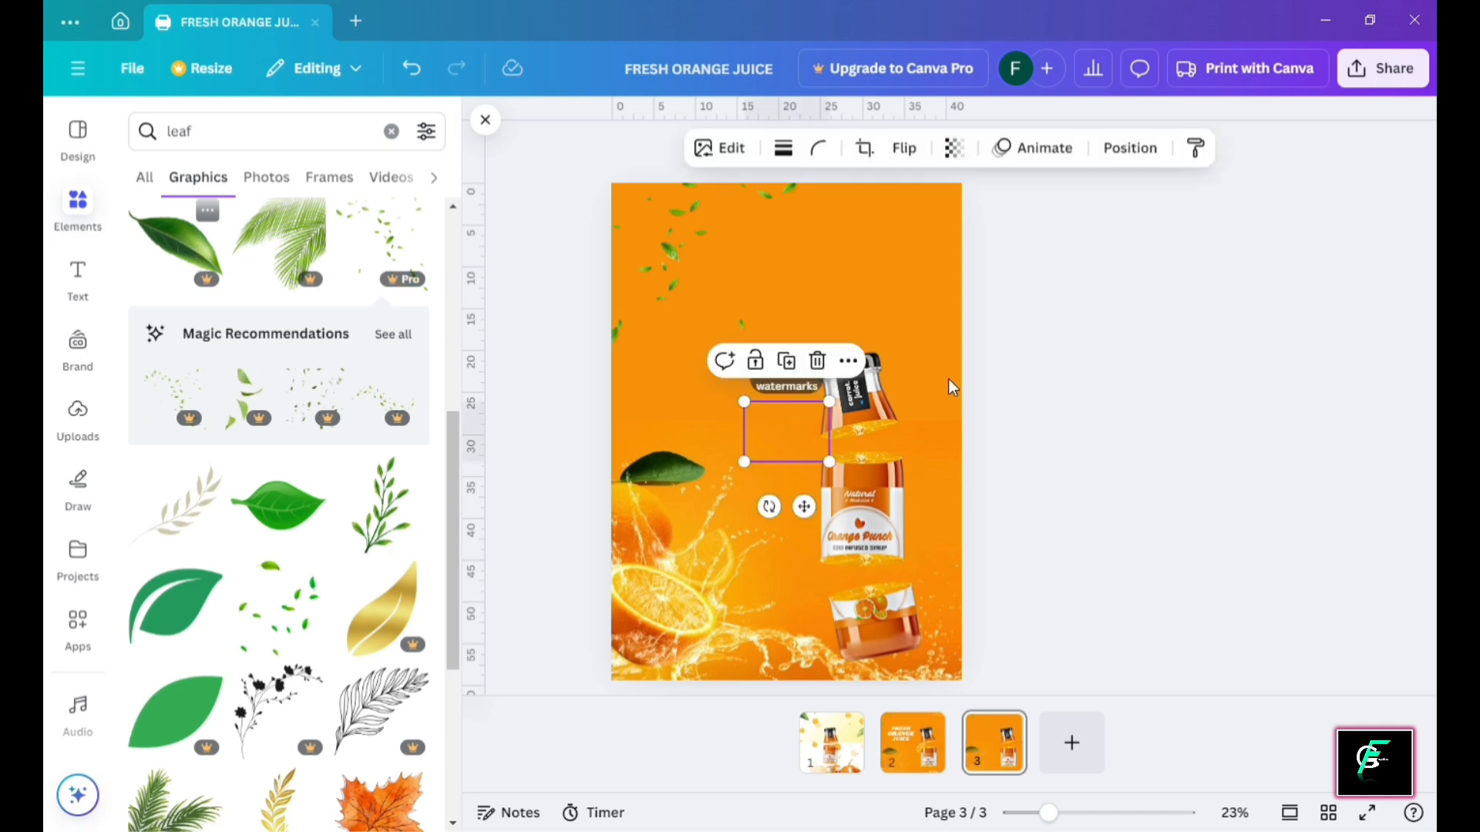
drag(784, 447, 634, 323)
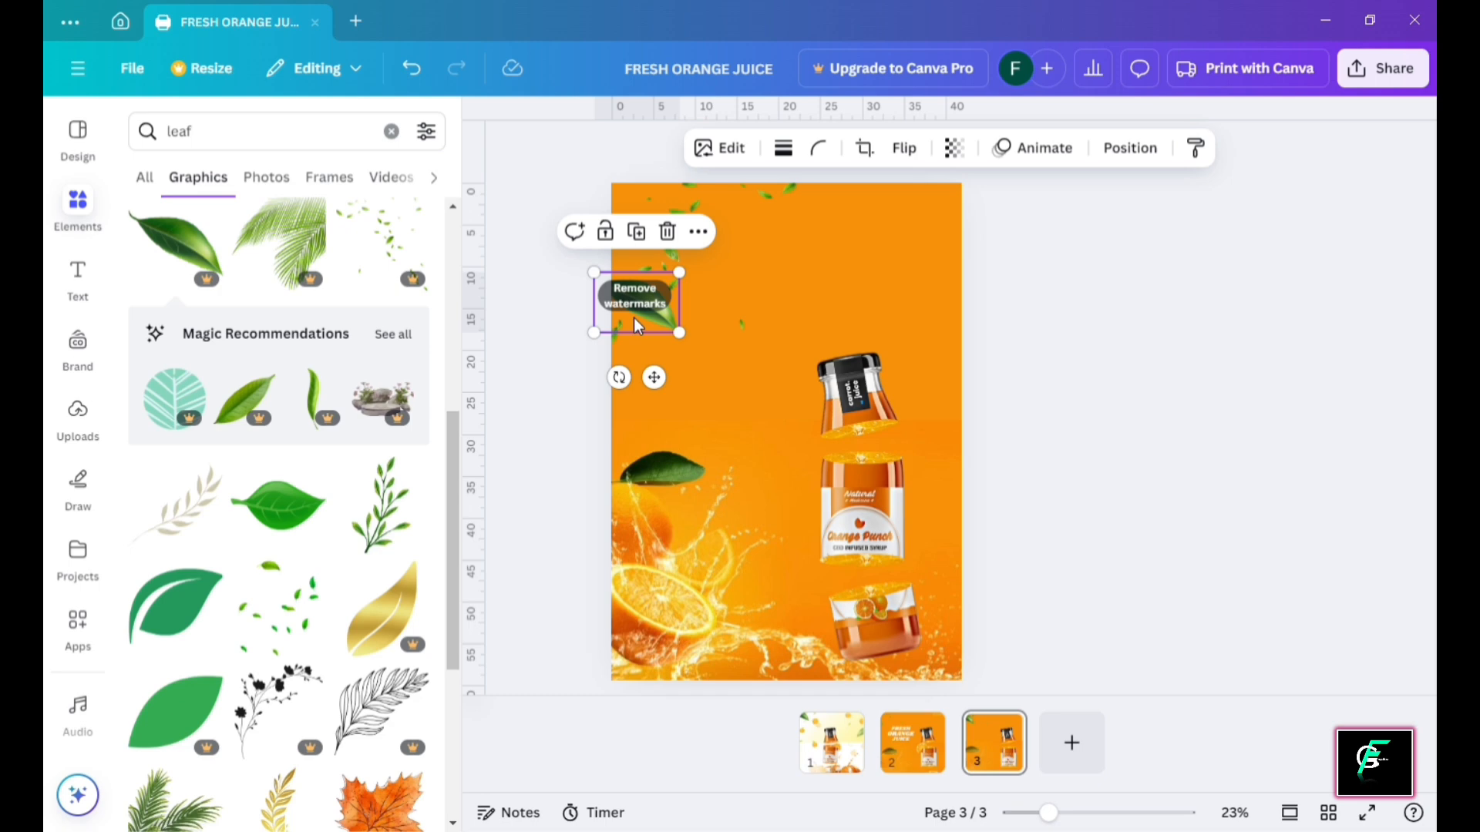
drag(648, 320, 912, 218)
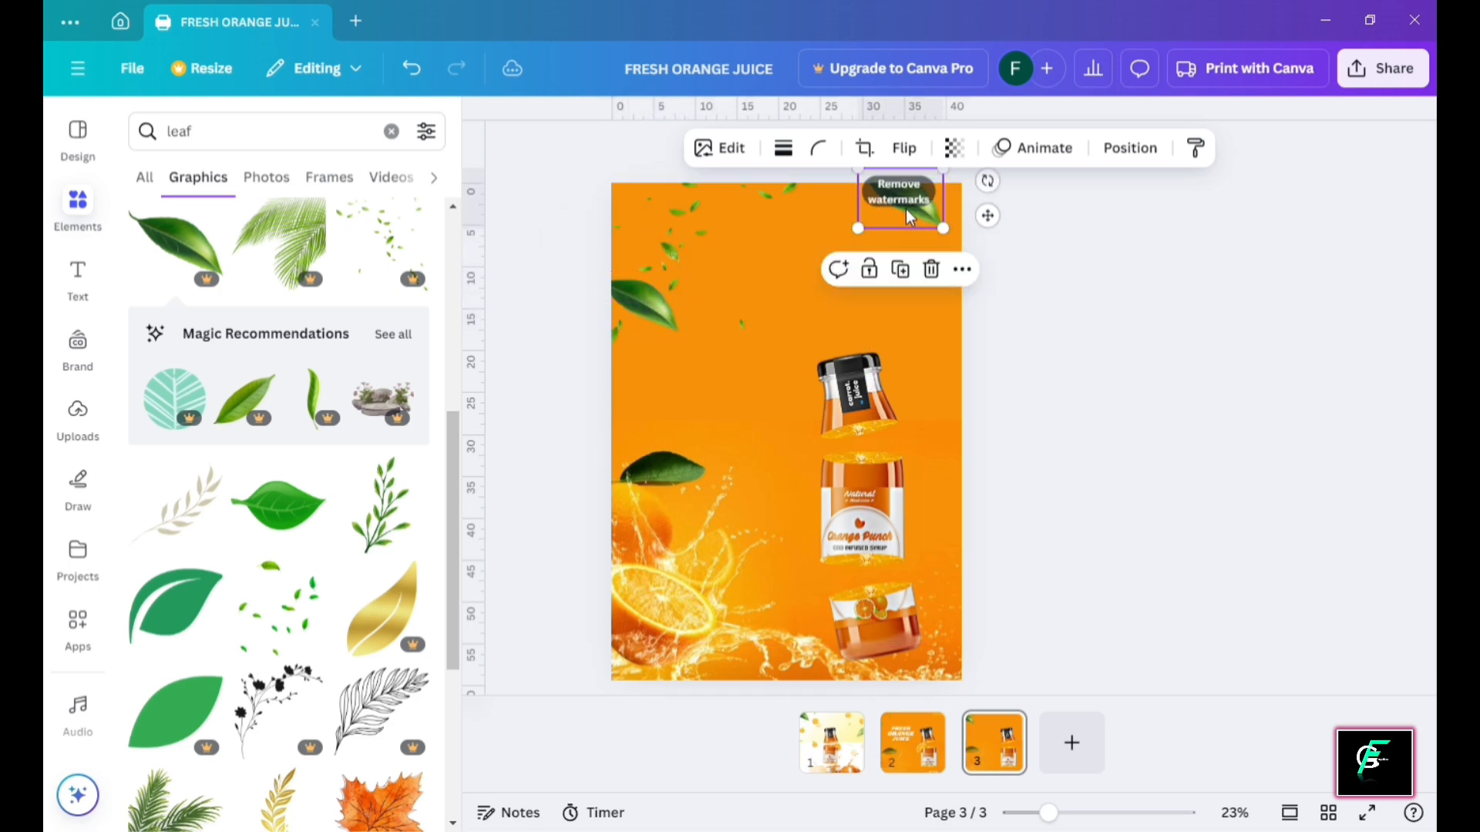
click(903, 148)
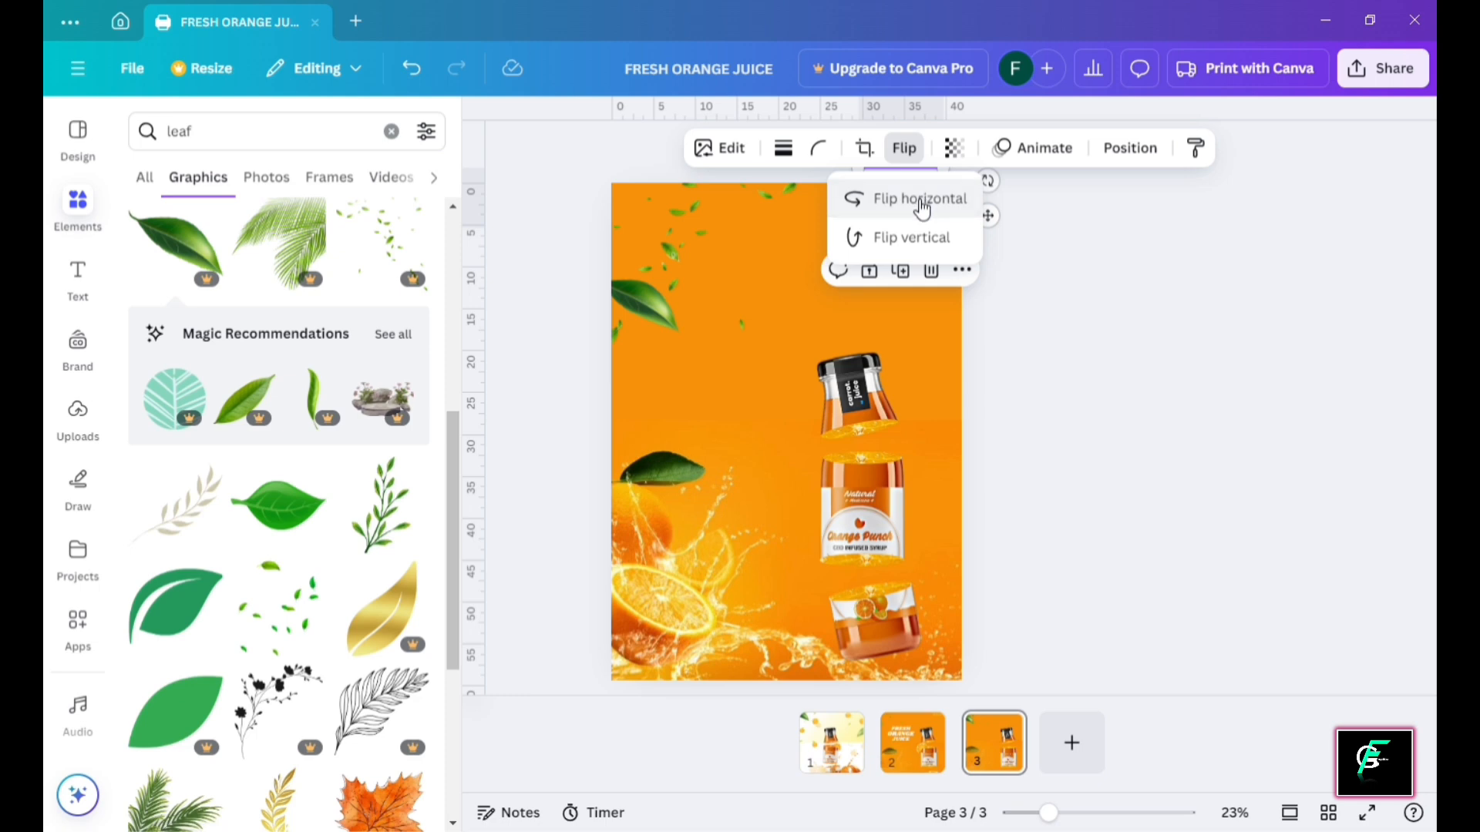
click(898, 199)
drag(886, 214, 923, 245)
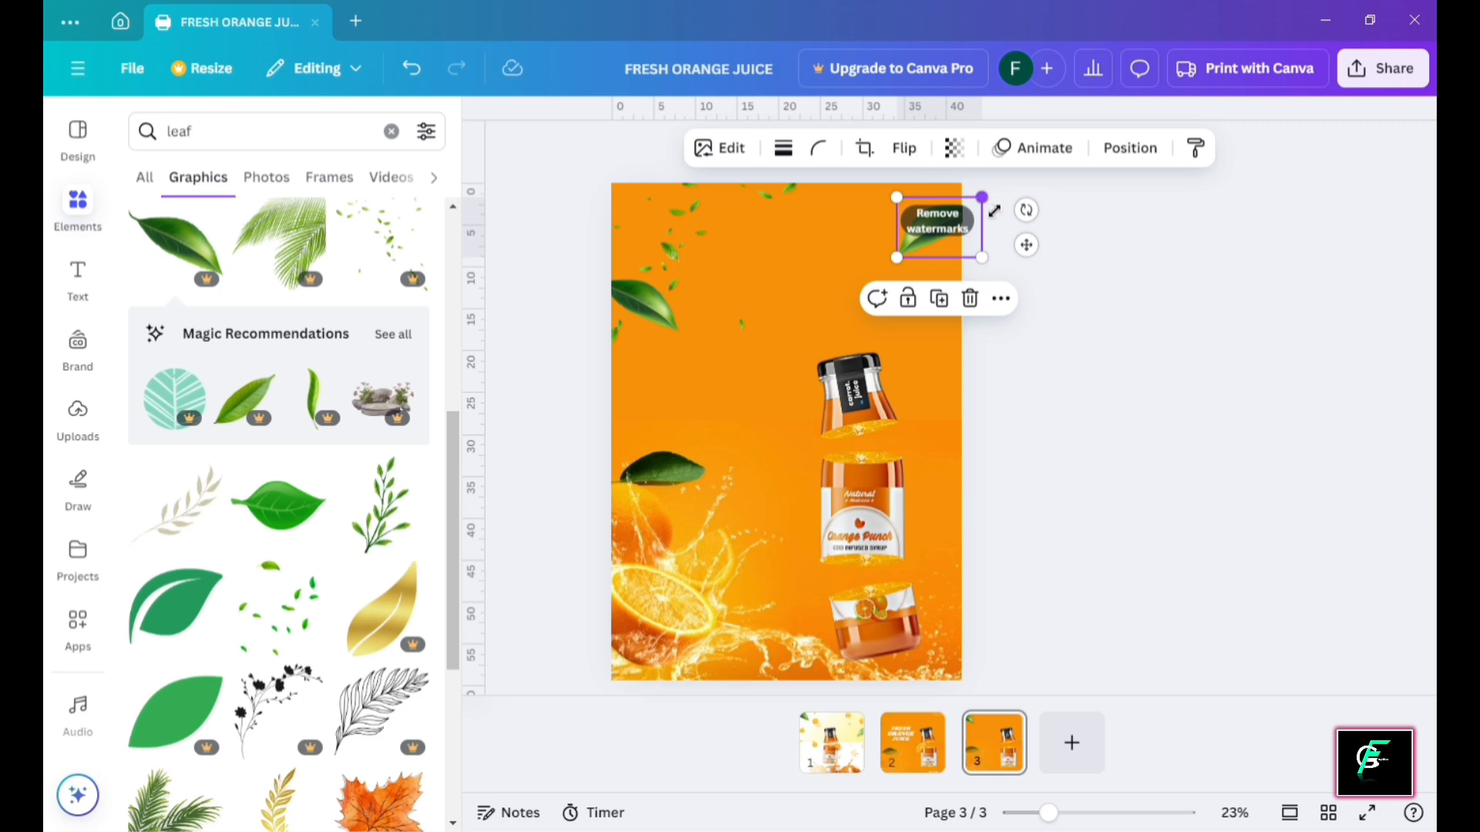
drag(987, 203, 951, 208)
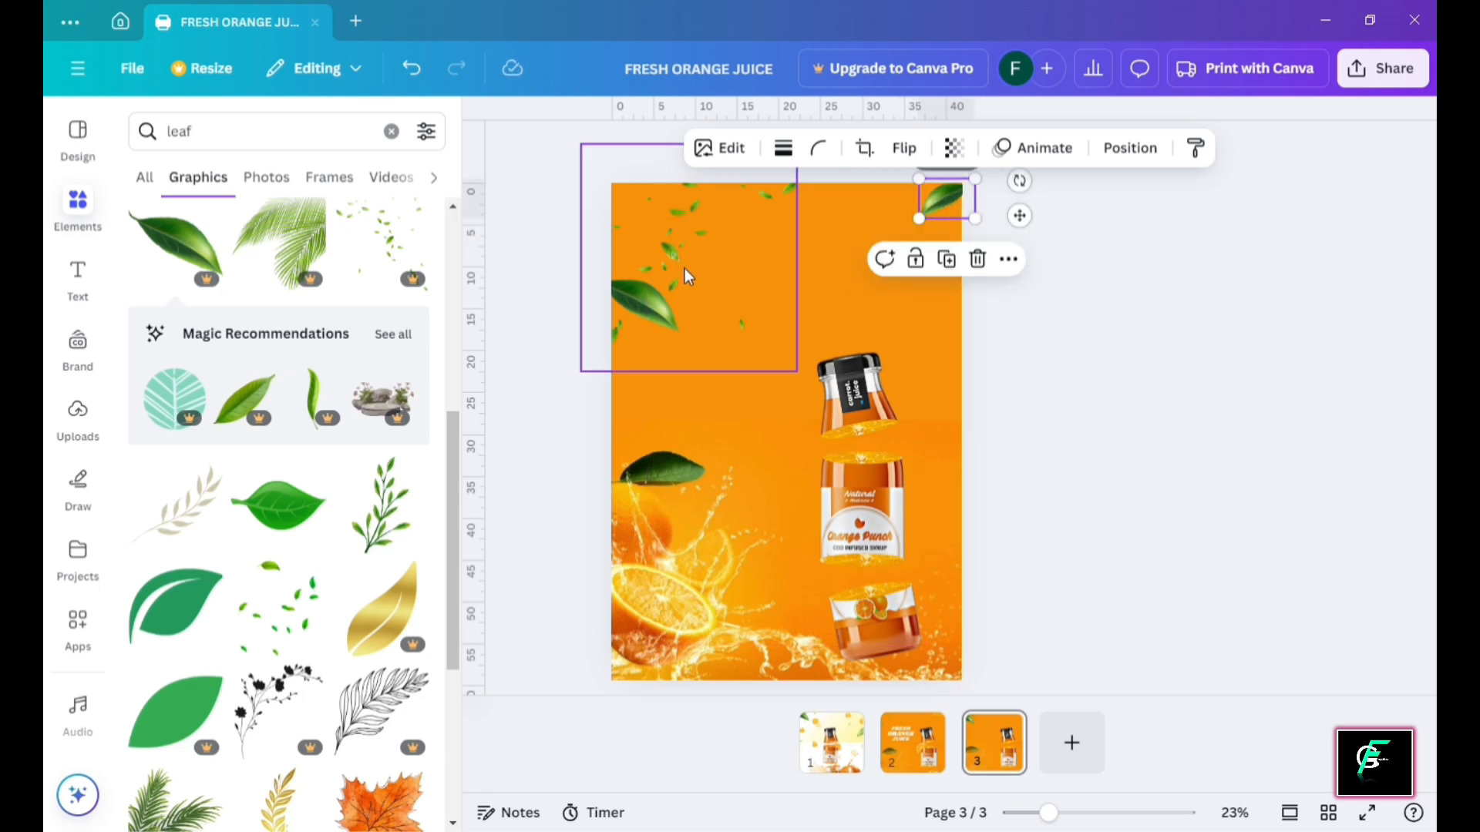
Move the left-edge green leaf down to sit just above the orange splash
click(666, 299)
drag(664, 320, 638, 460)
click(1190, 372)
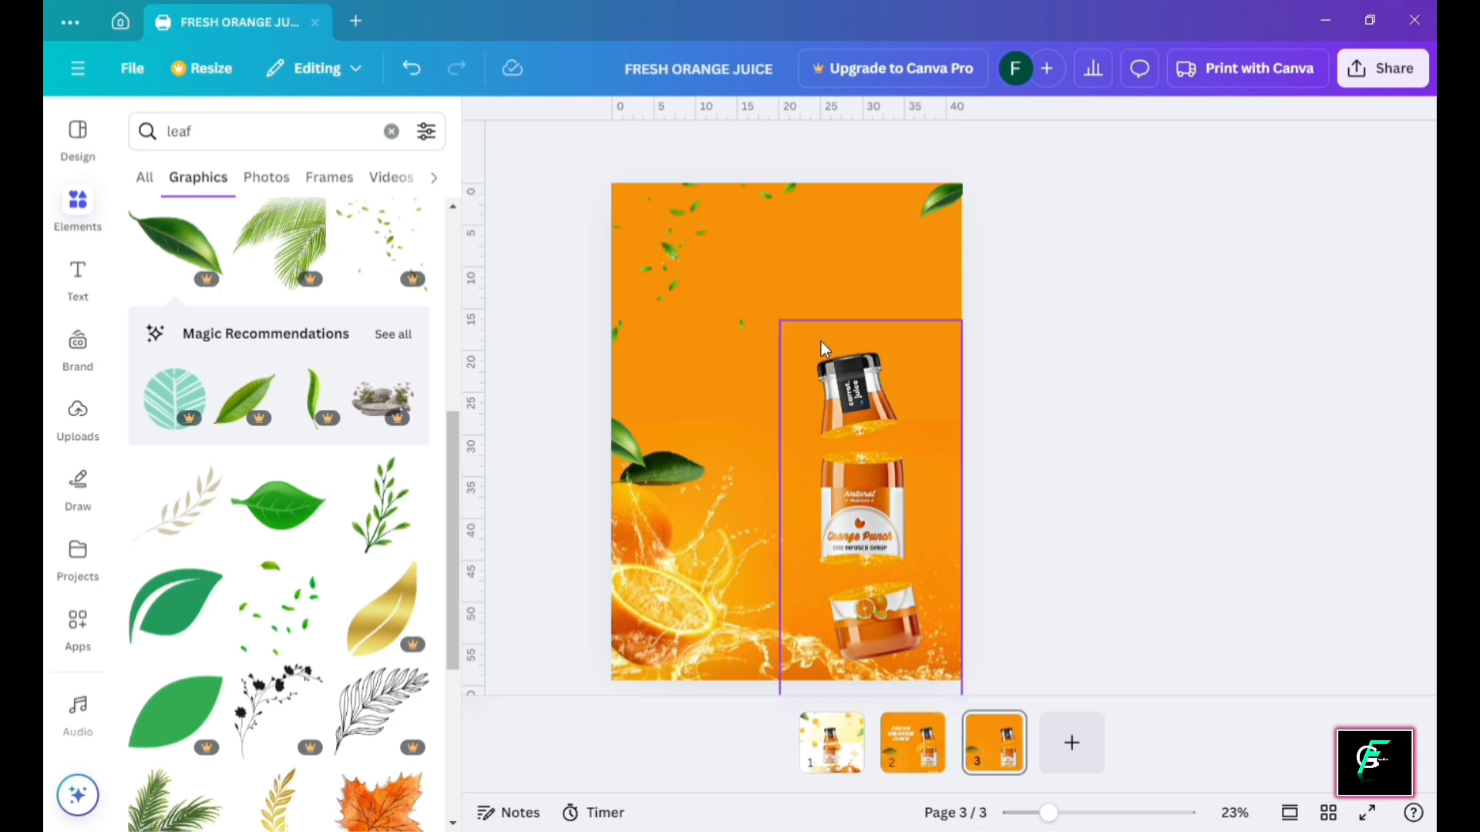
Add a heading reading 'FRESH' and place it left of the bottle neck
click(78, 277)
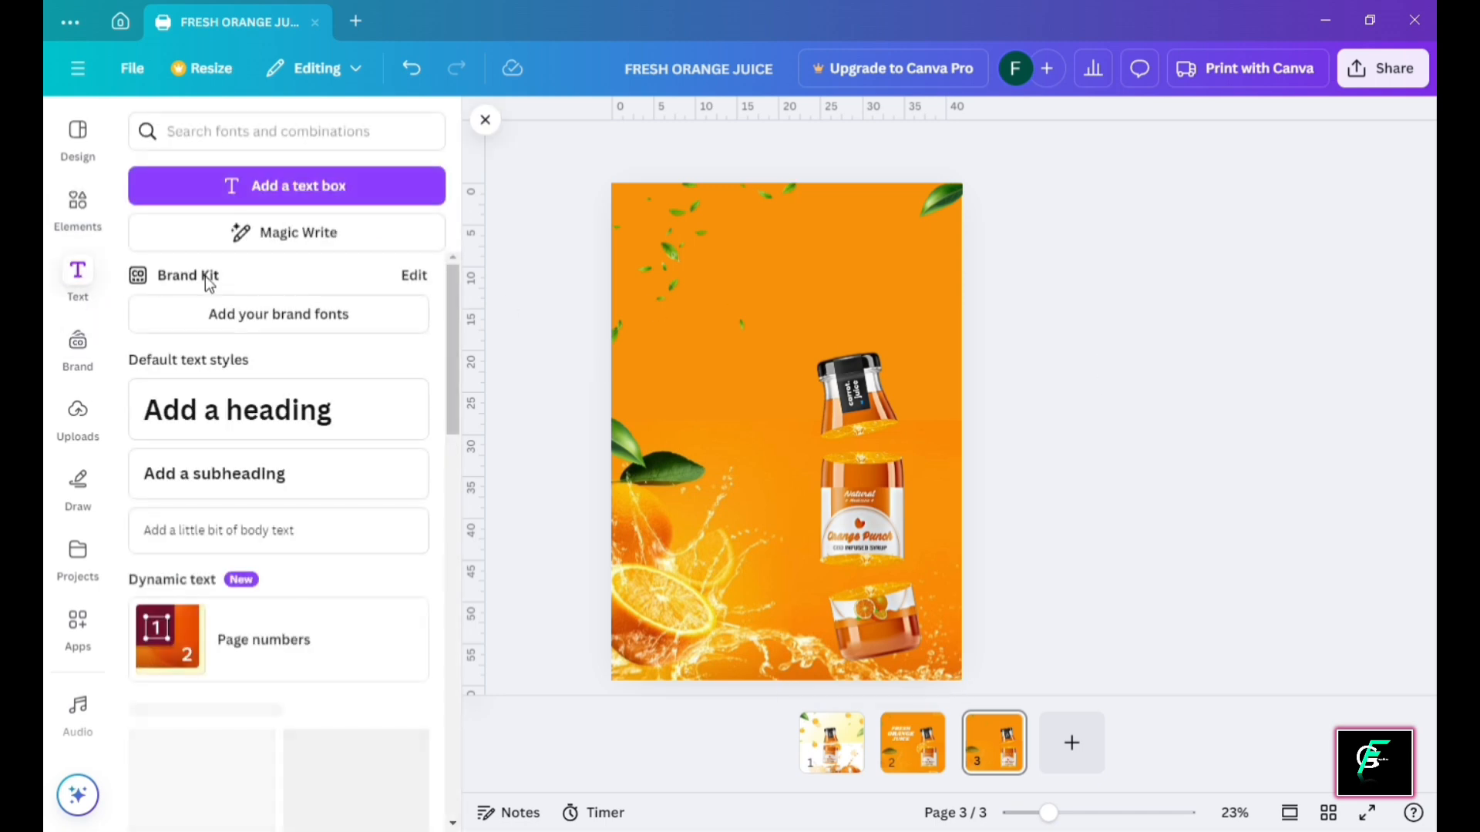
click(288, 412)
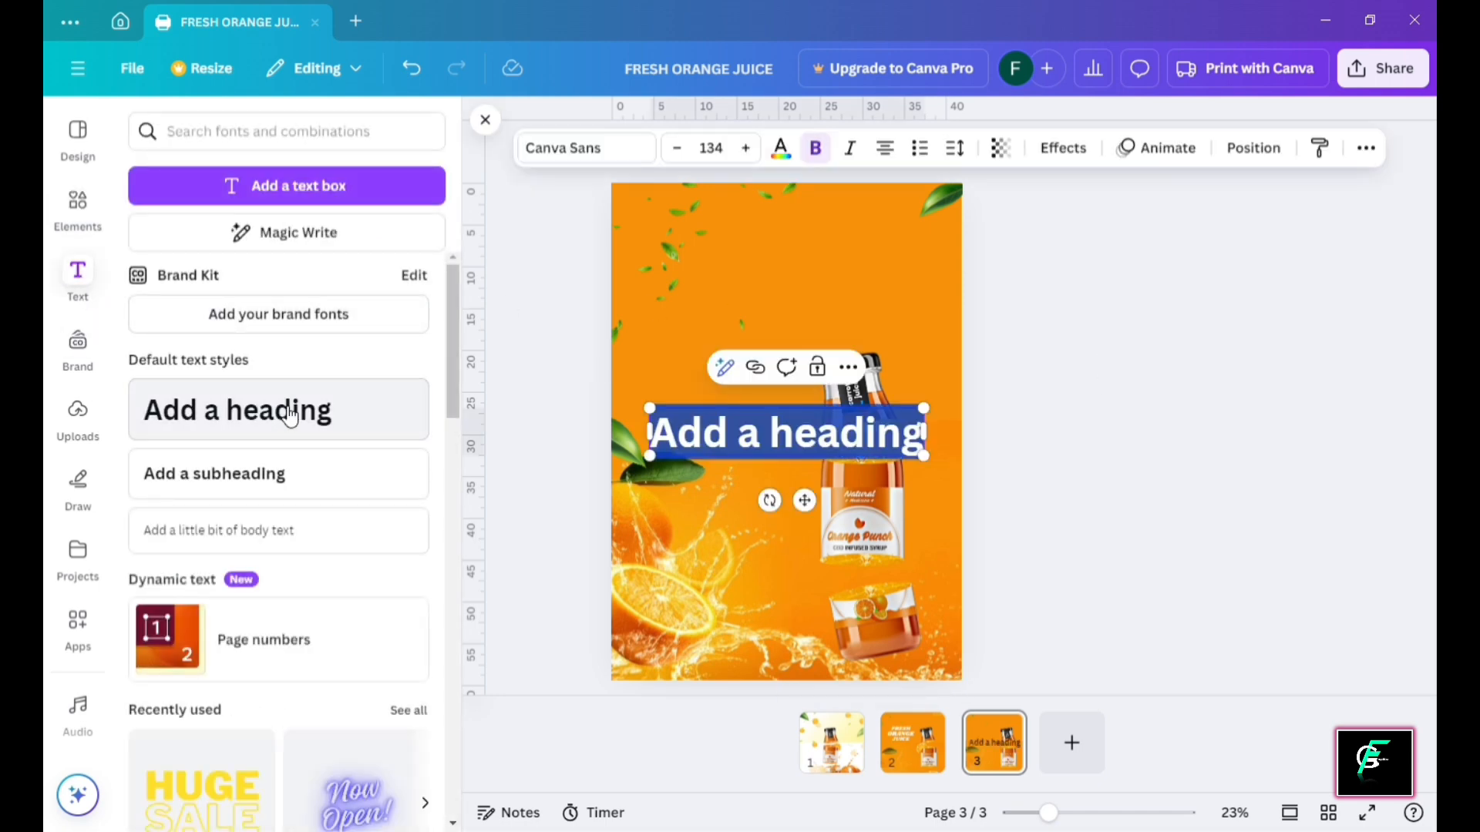
key(BackSpace)
text(f)
key(BackSpace)
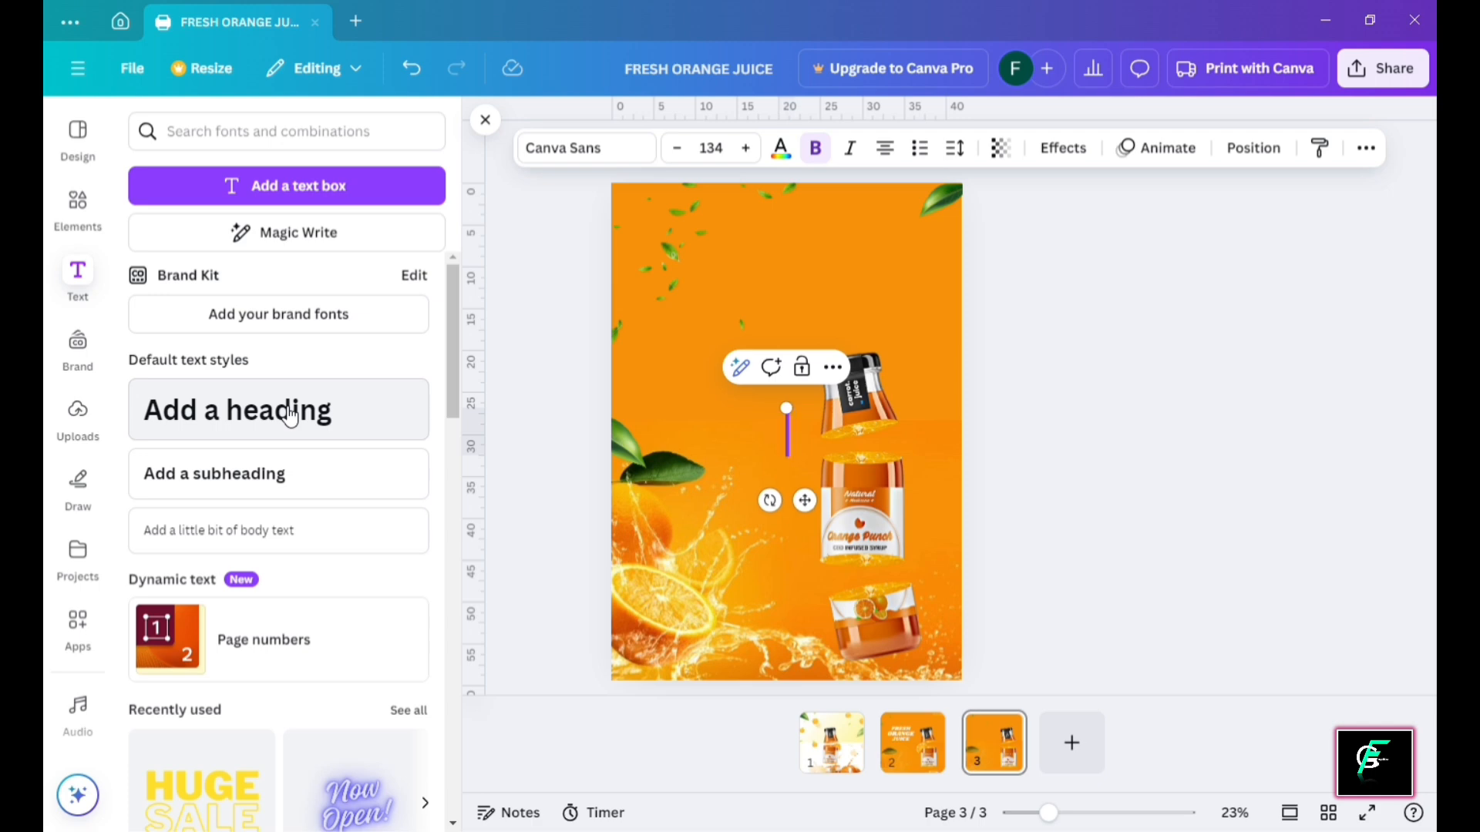
text(FRESH)
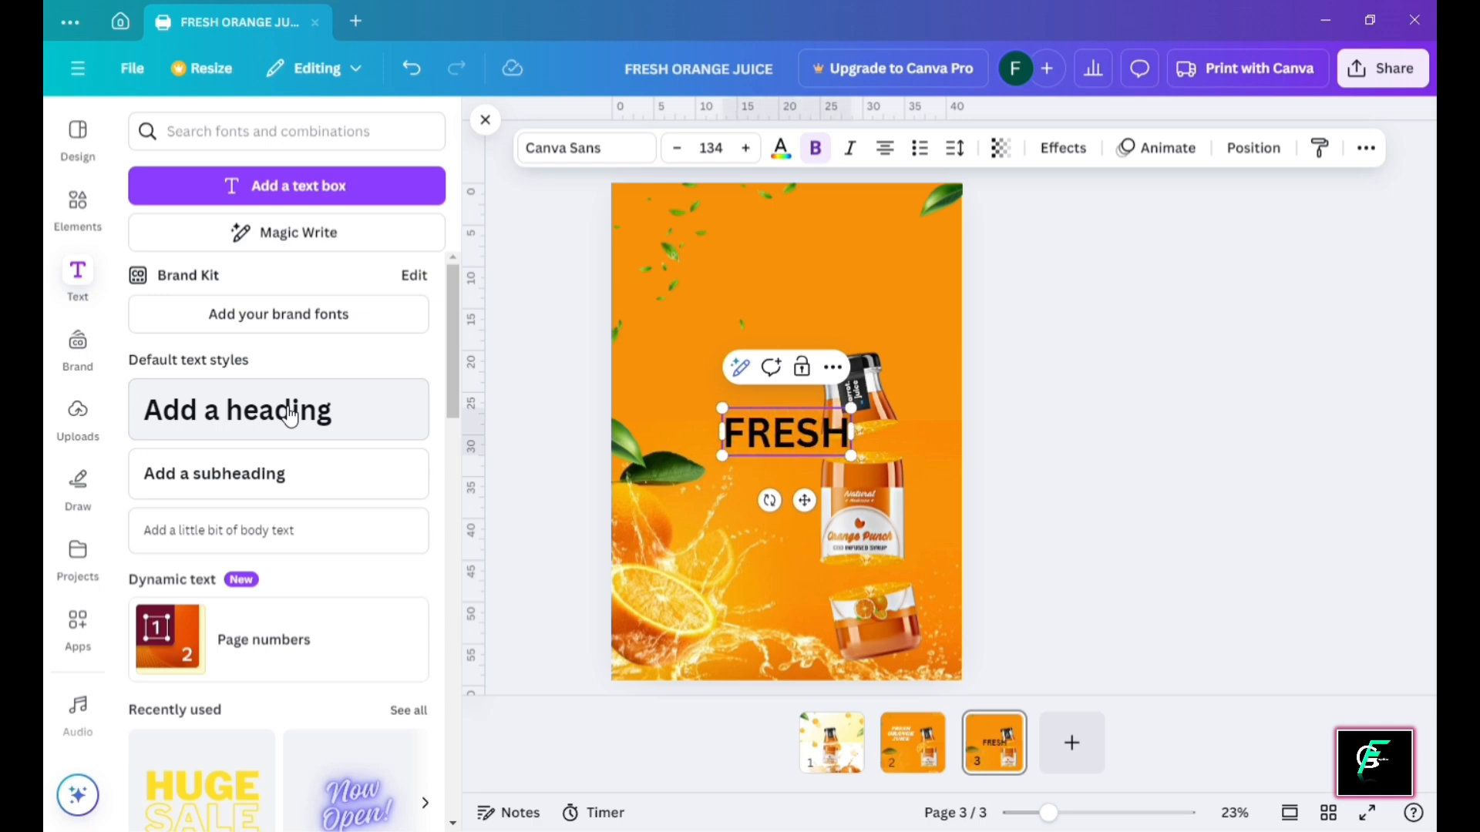
click(1086, 377)
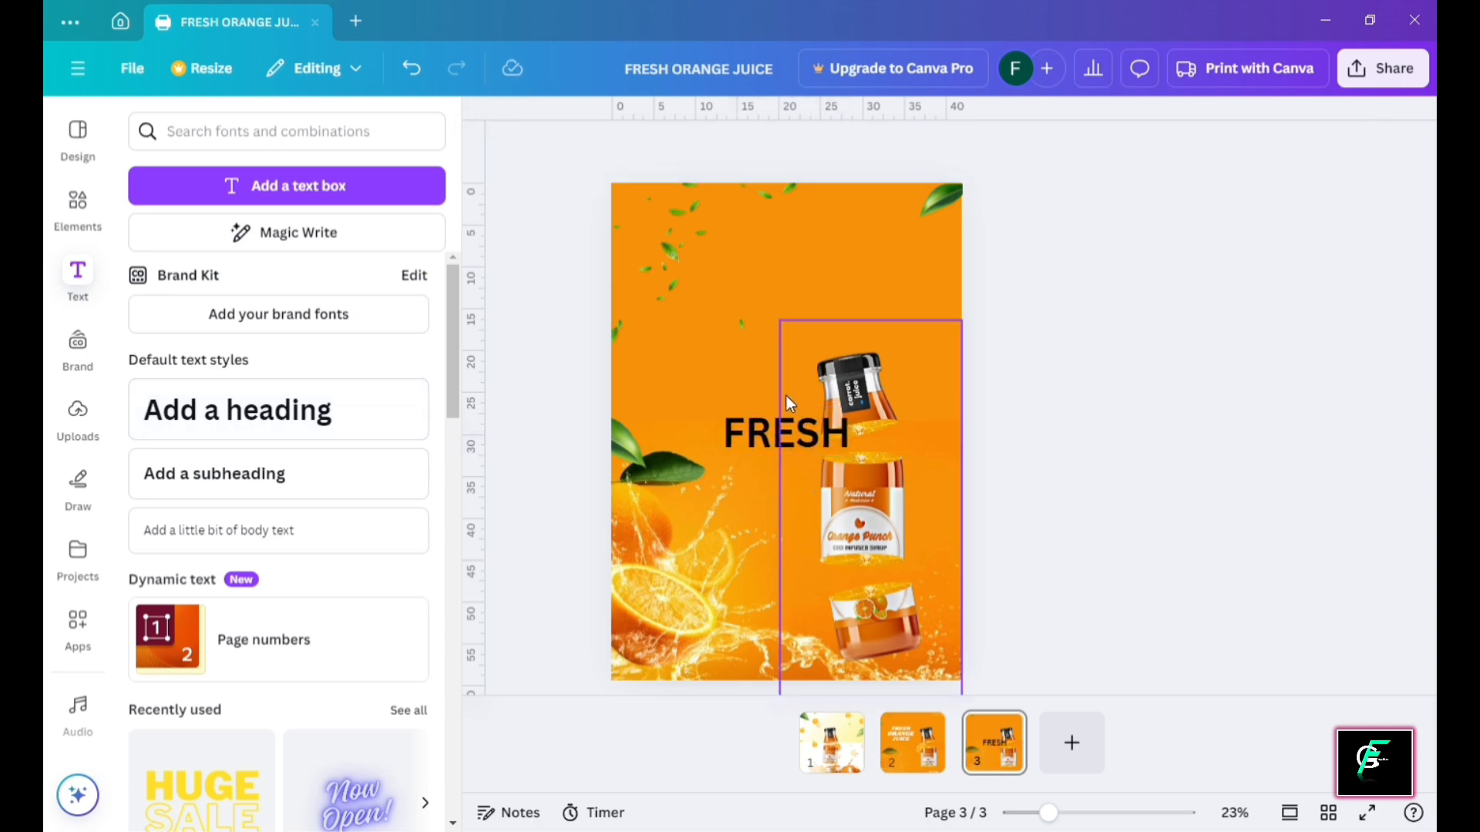
drag(768, 429, 720, 361)
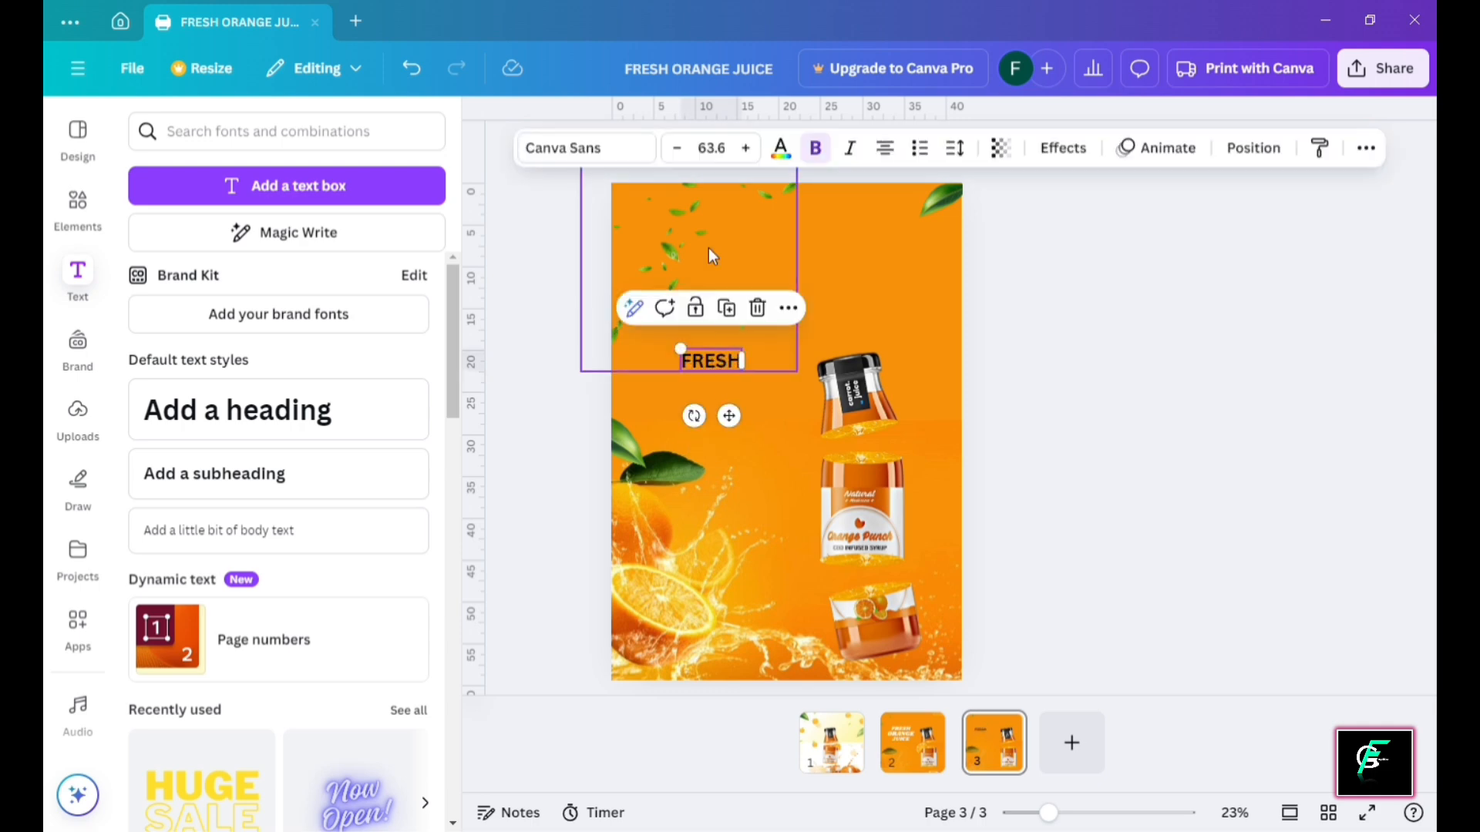
Make FRESH white Shrikhand text and enlarge it to about 93.2
click(606, 157)
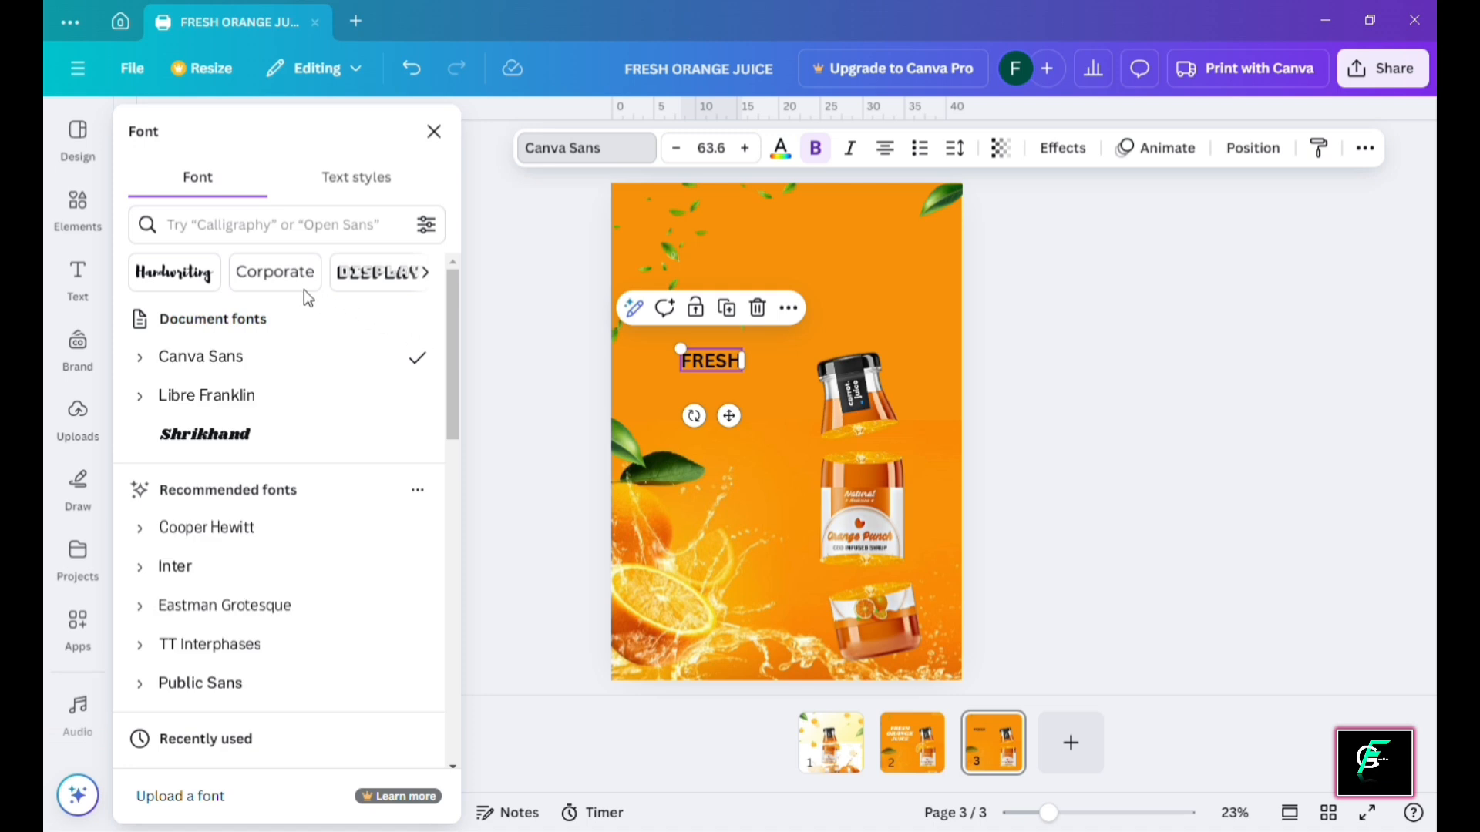
click(275, 441)
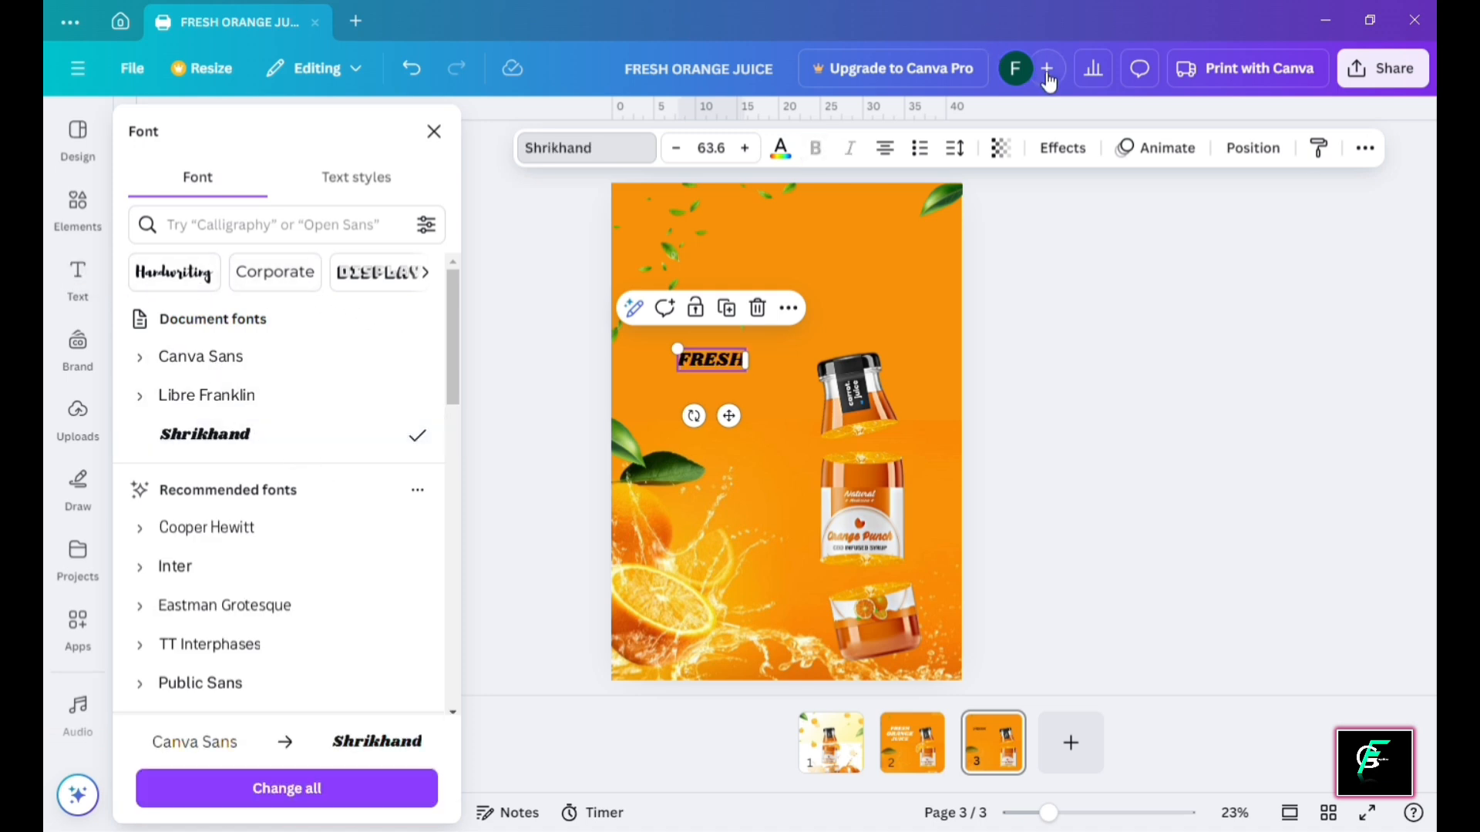
click(781, 147)
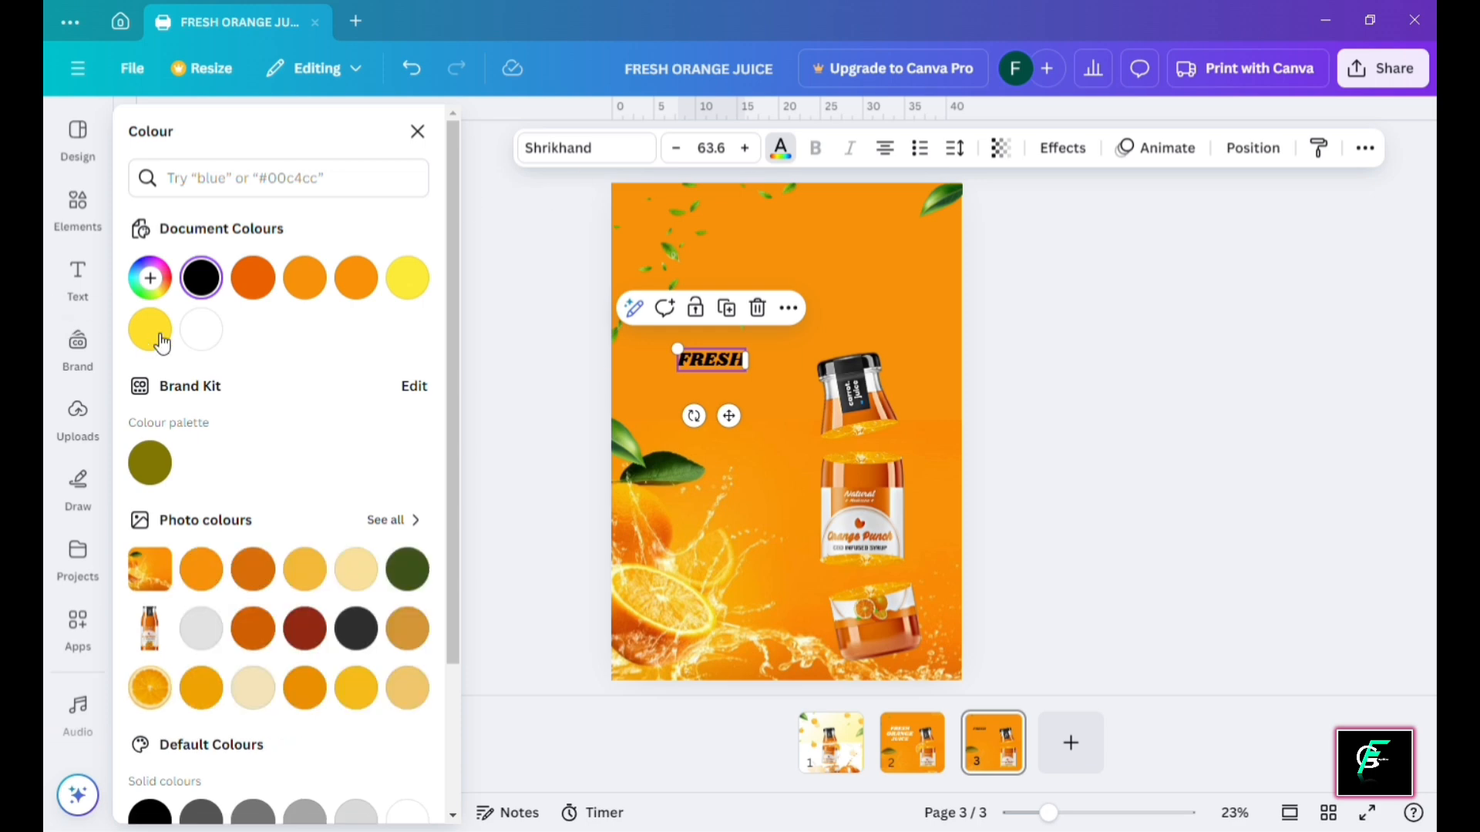
click(203, 331)
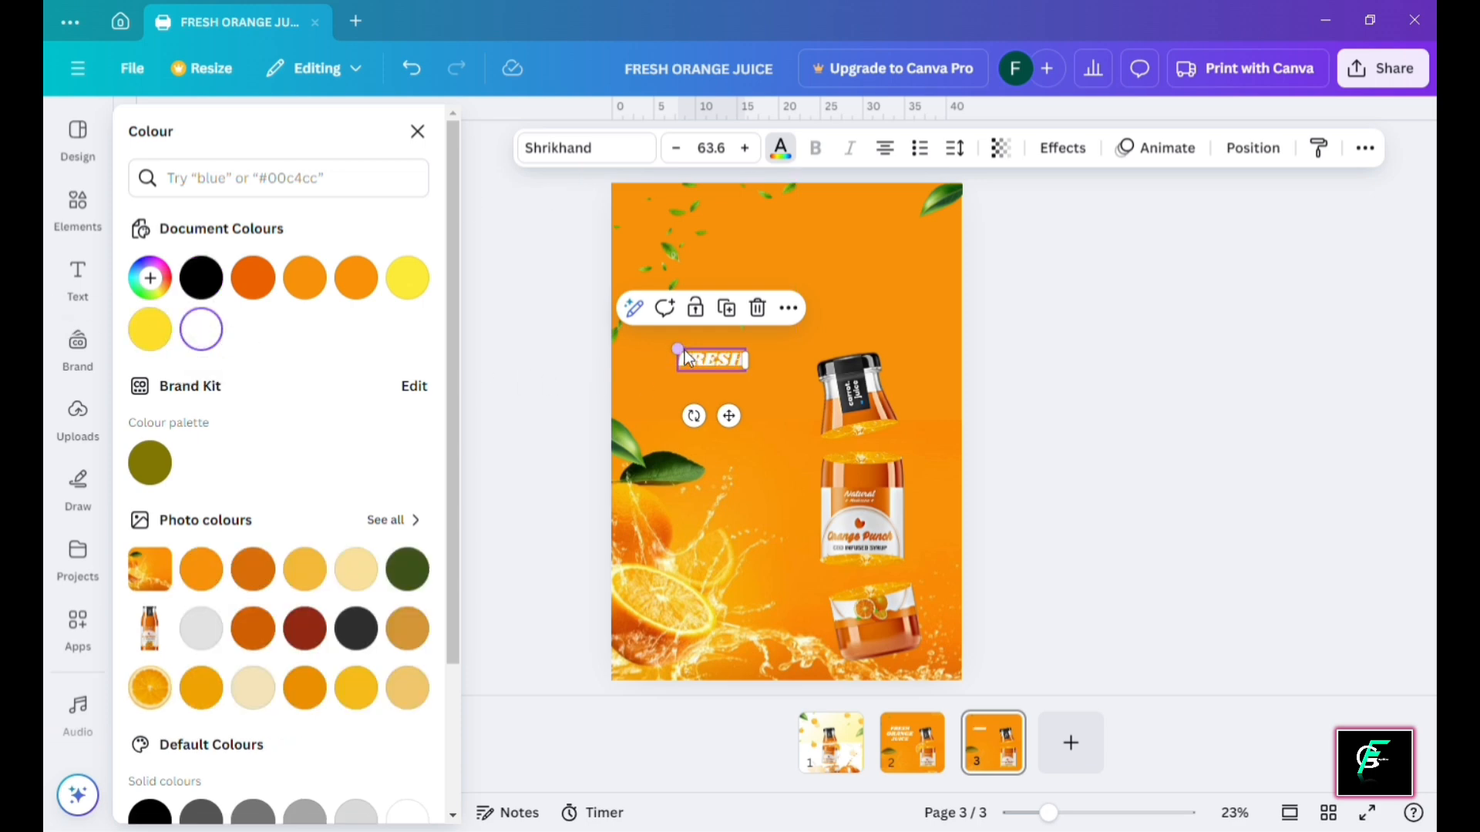
drag(691, 359, 765, 377)
Duplicate FRESH and retype the copy as 'ORANGE'
key(ctrl+d)
double_click(723, 377)
key(BackSpace)
key(BackSpace)
key(BackSpace)
key(BackSpace)
key(BackSpace)
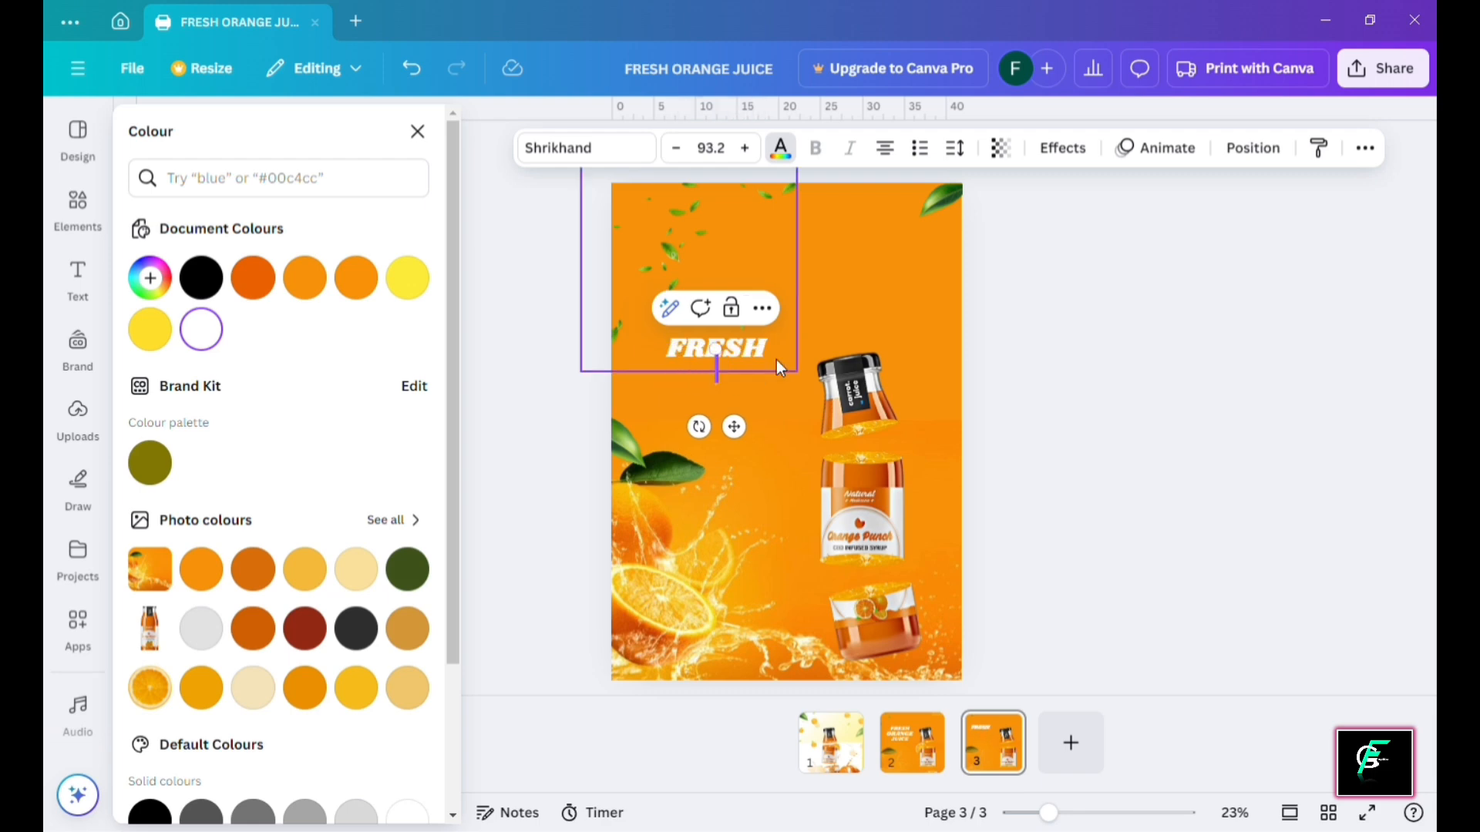
text(ORANGE)
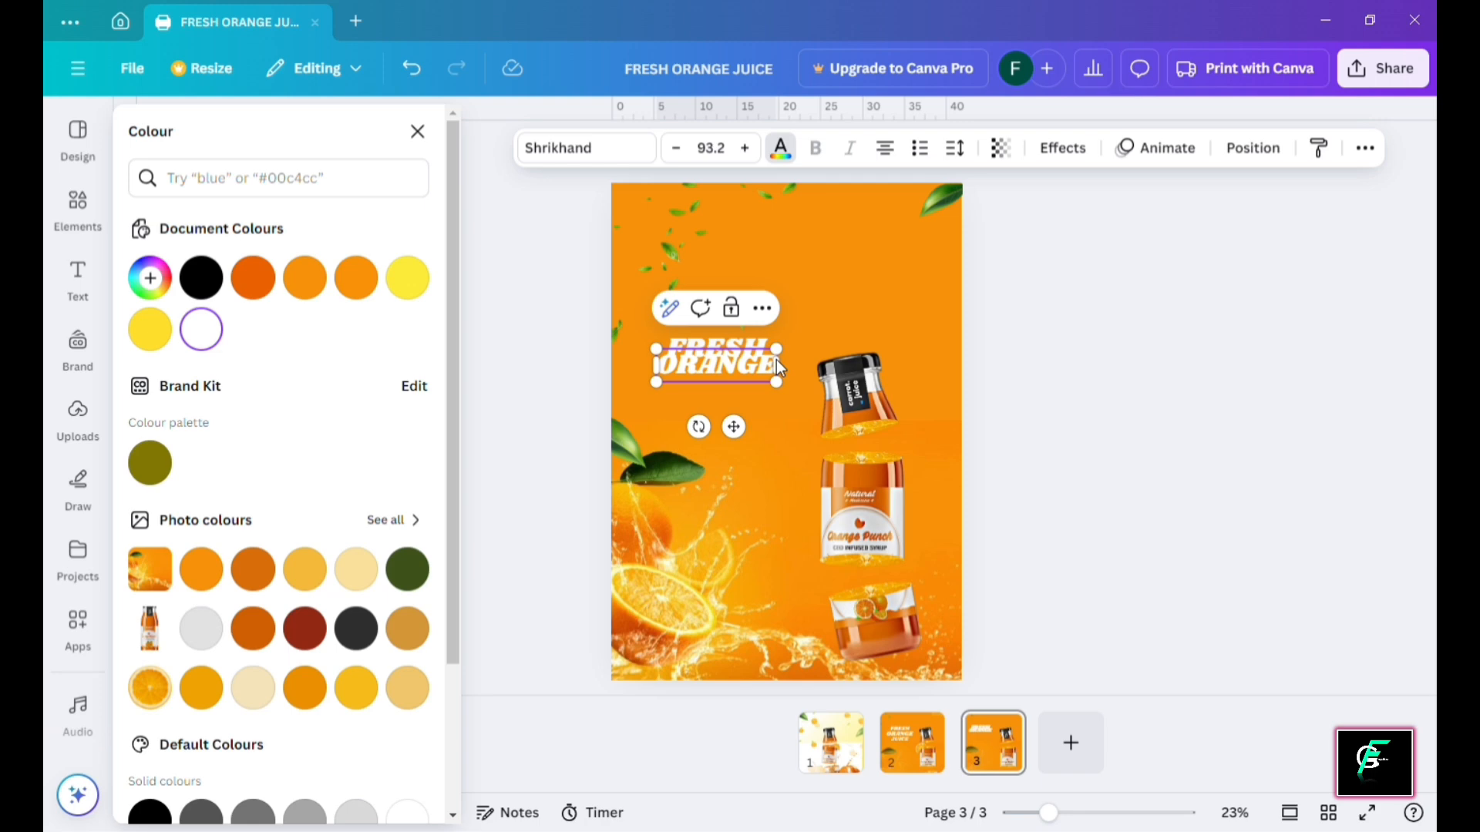
click(1003, 347)
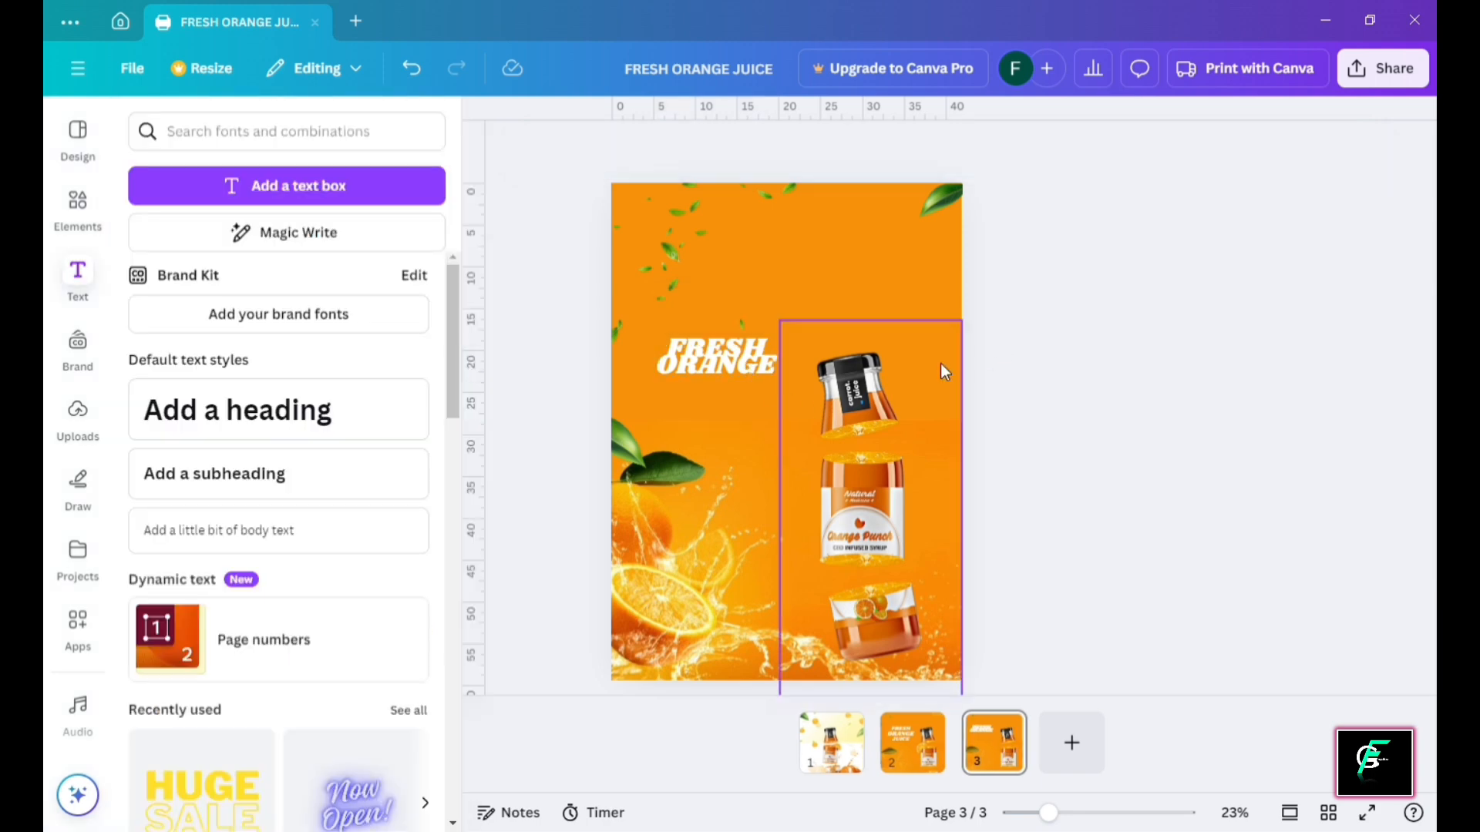
Align ORANGE under FRESH and add a duplicate line reading 'JUICE' beneath it
click(718, 367)
drag(718, 367, 718, 380)
click(1109, 466)
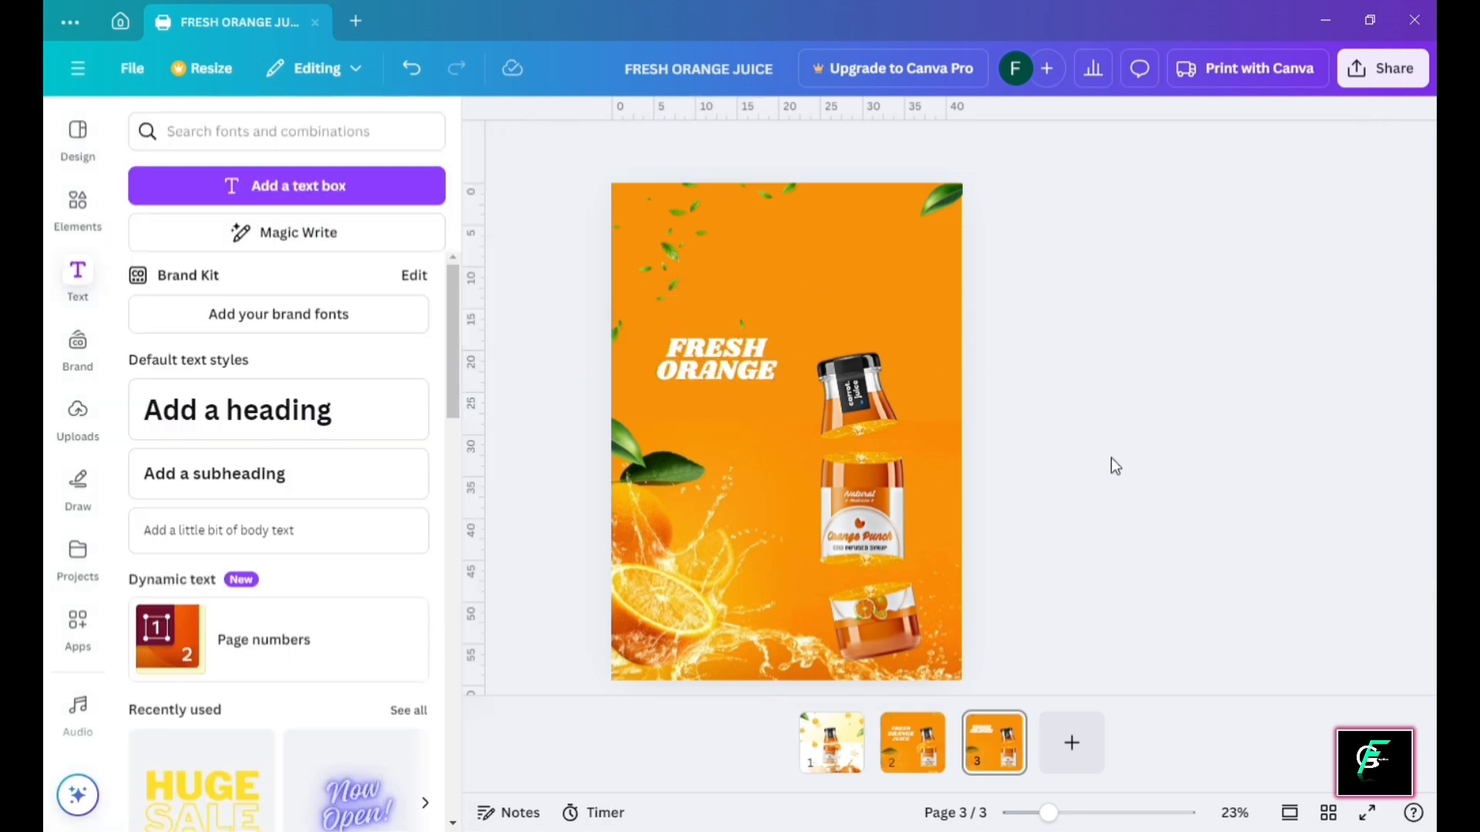
click(732, 351)
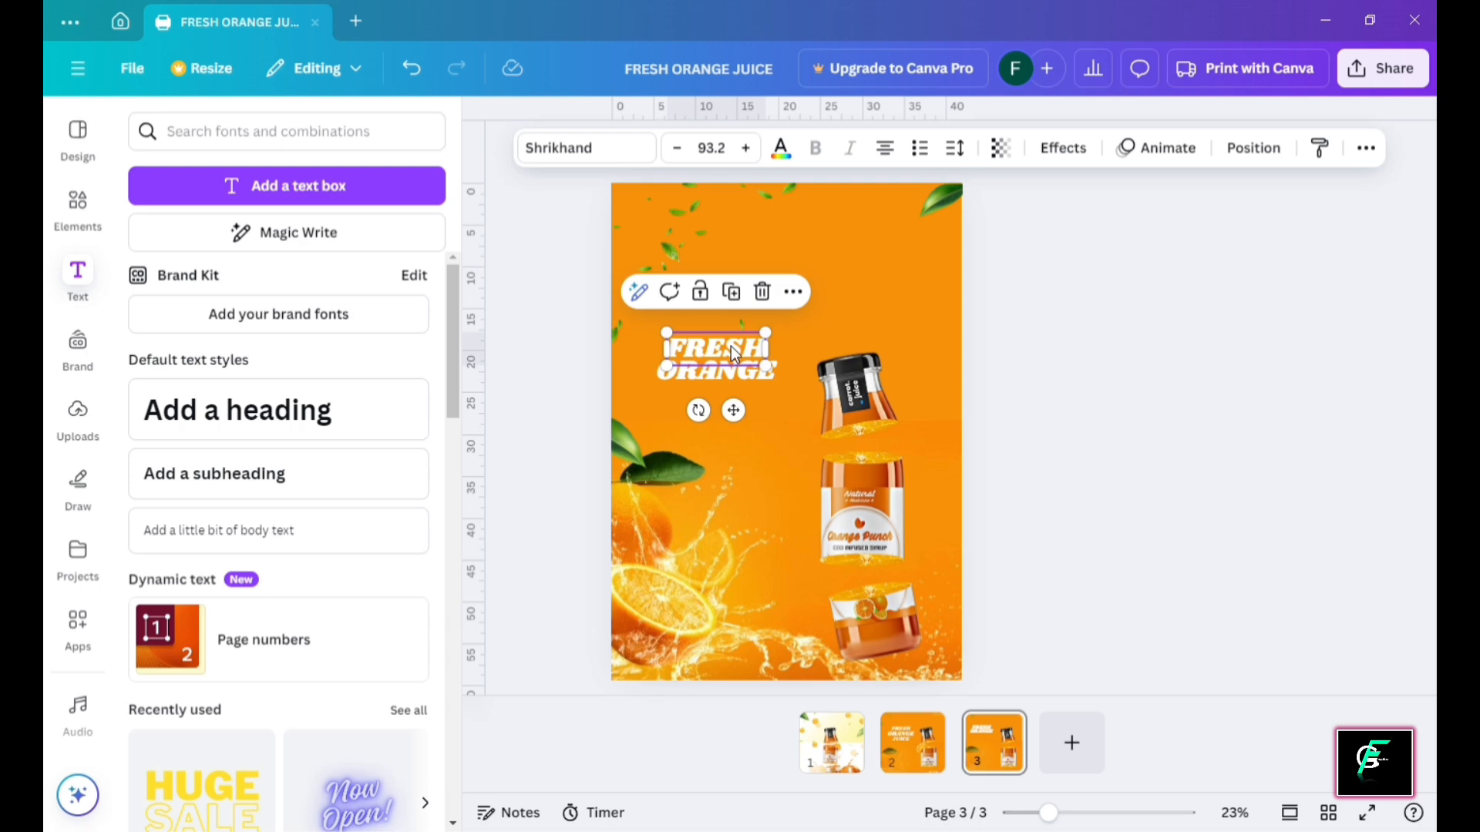
key(ctrl+d)
drag(732, 348, 734, 401)
double_click(735, 400)
key(BackSpace)
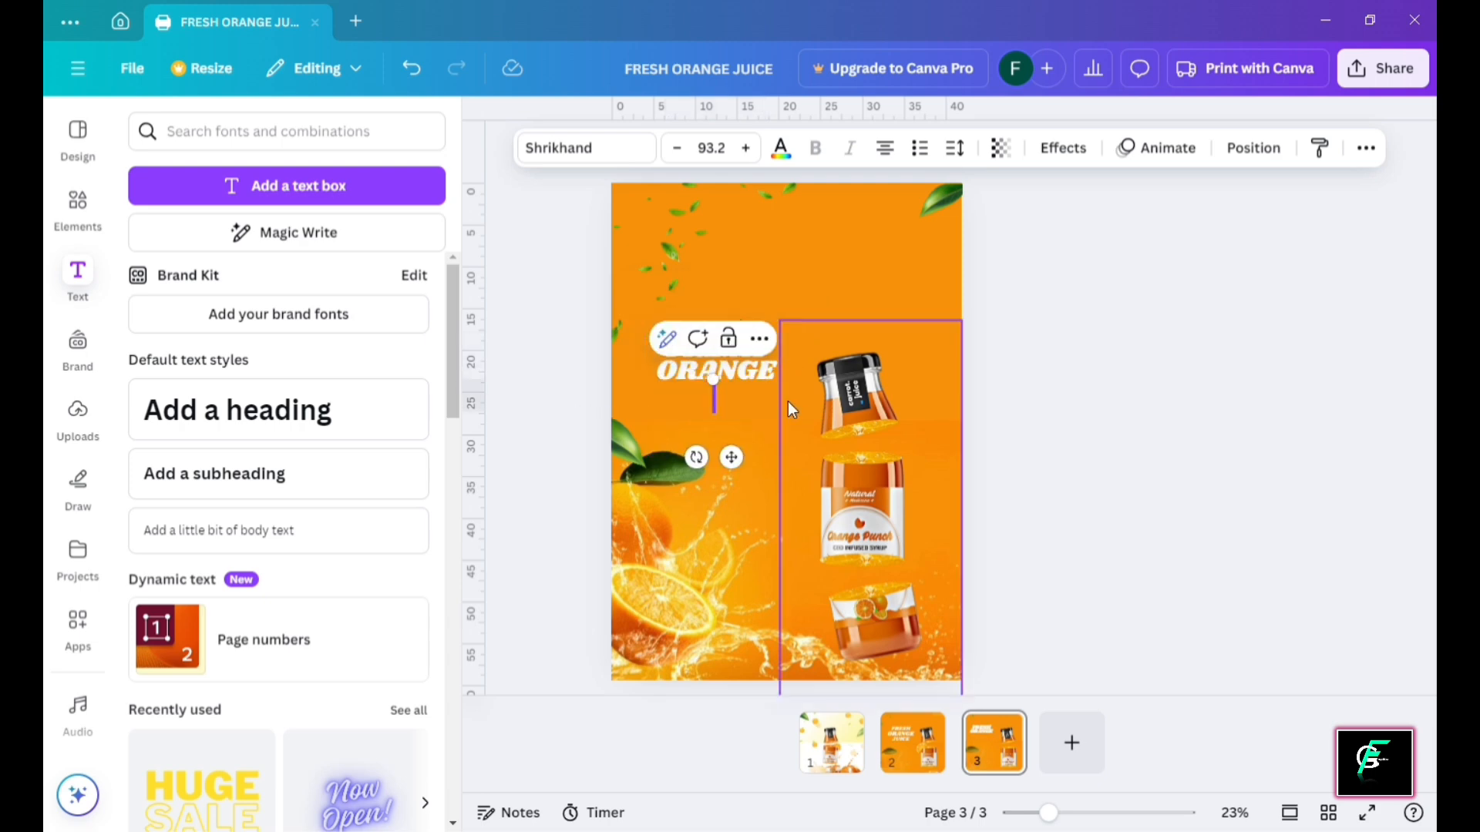
text(JUICE)
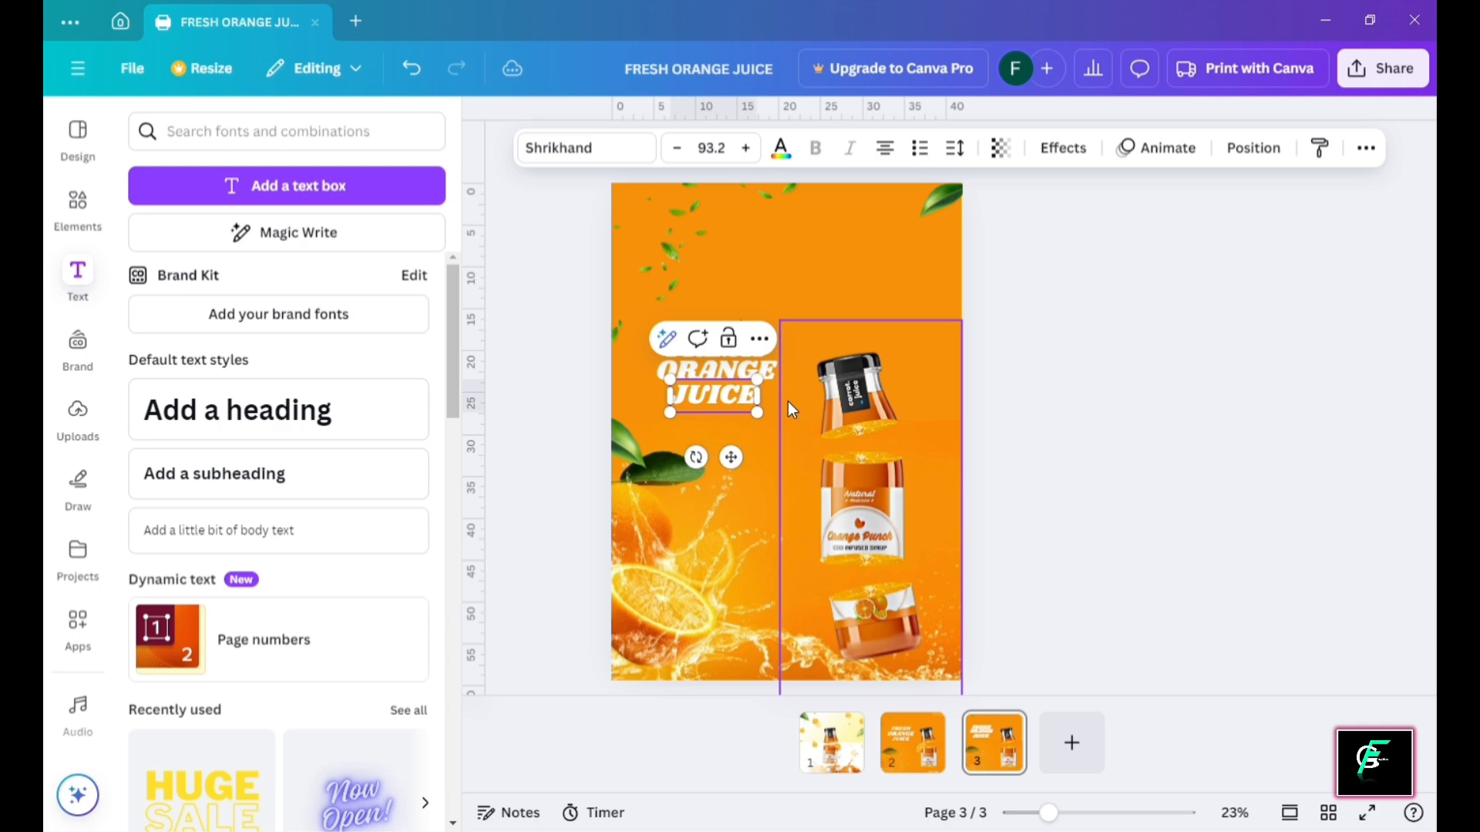
click(1098, 288)
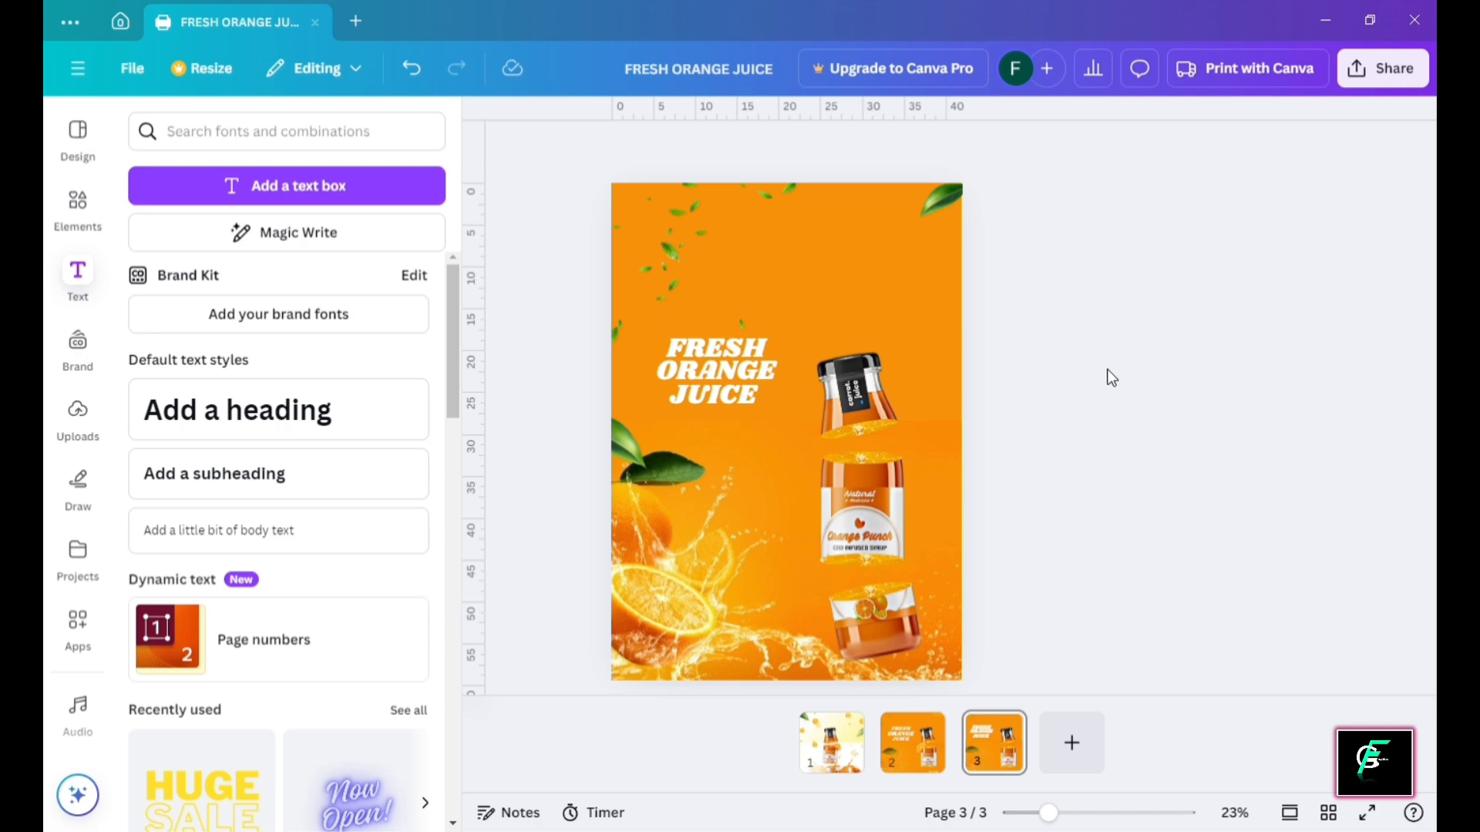
Place the yellow HUGE SALE text combination small in the page's top-right corner
scroll(346, 418, down, 3)
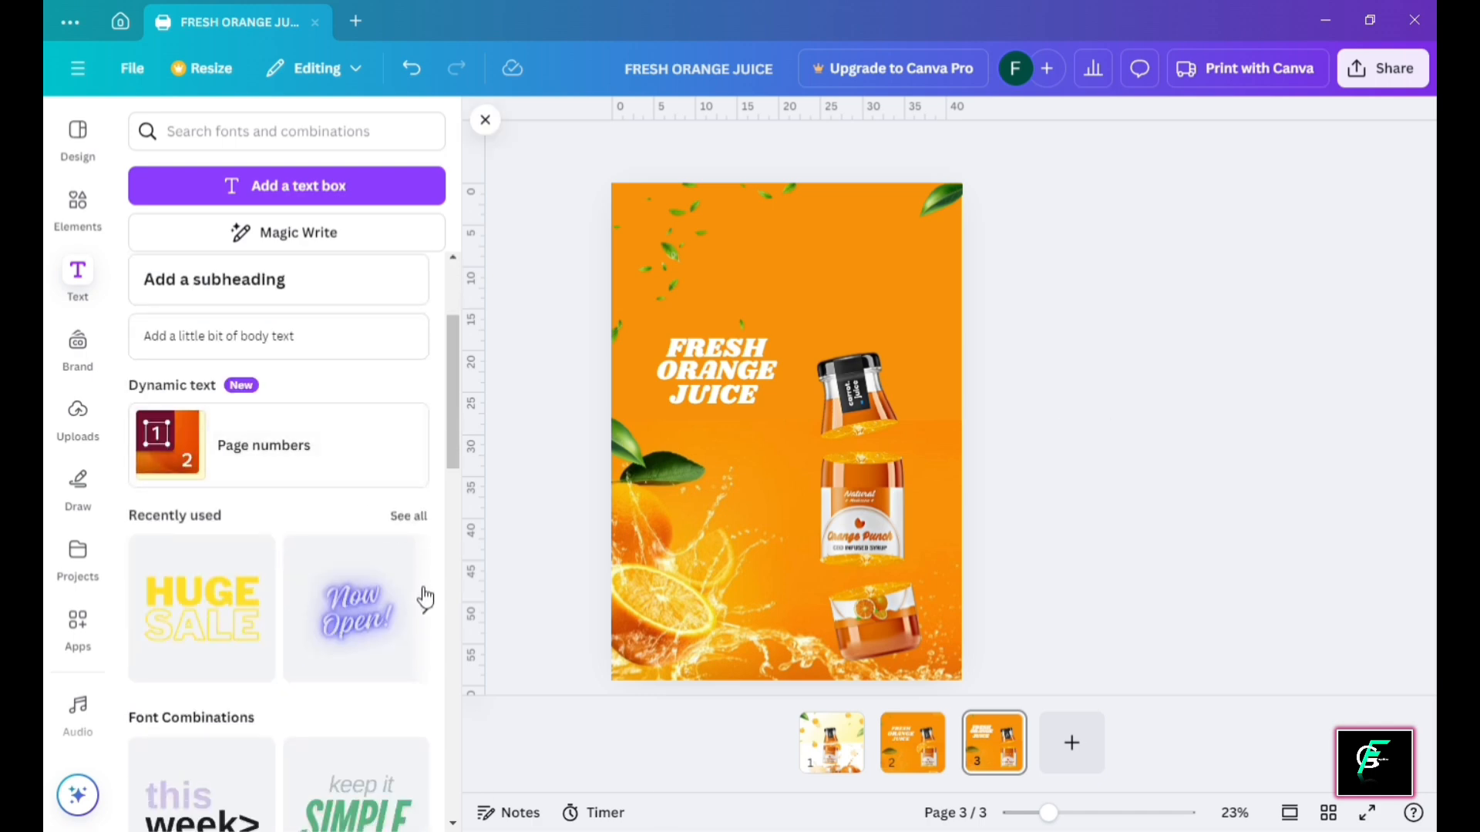
scroll(393, 452, down, 4)
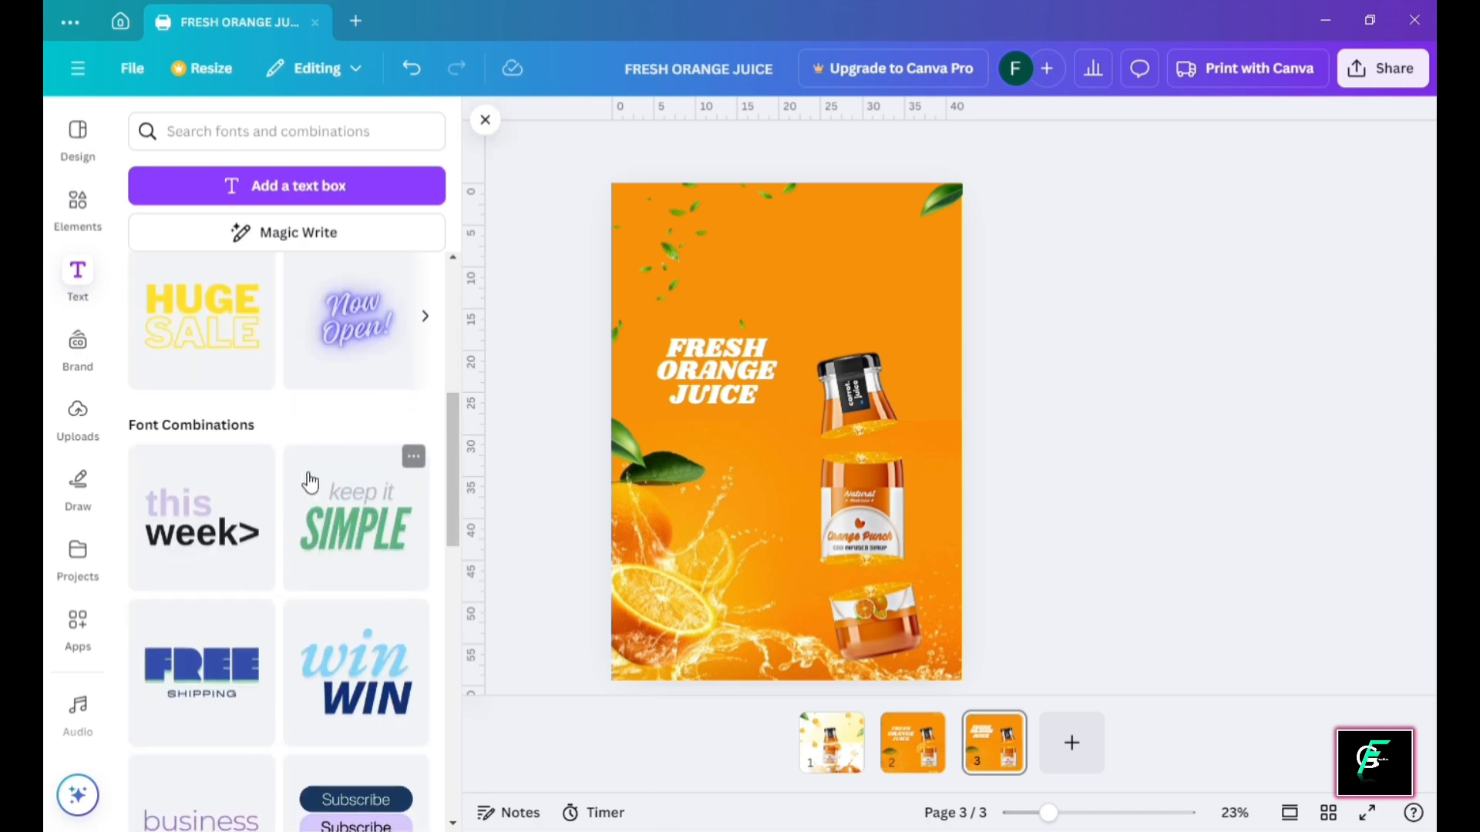
scroll(310, 483, down, 12)
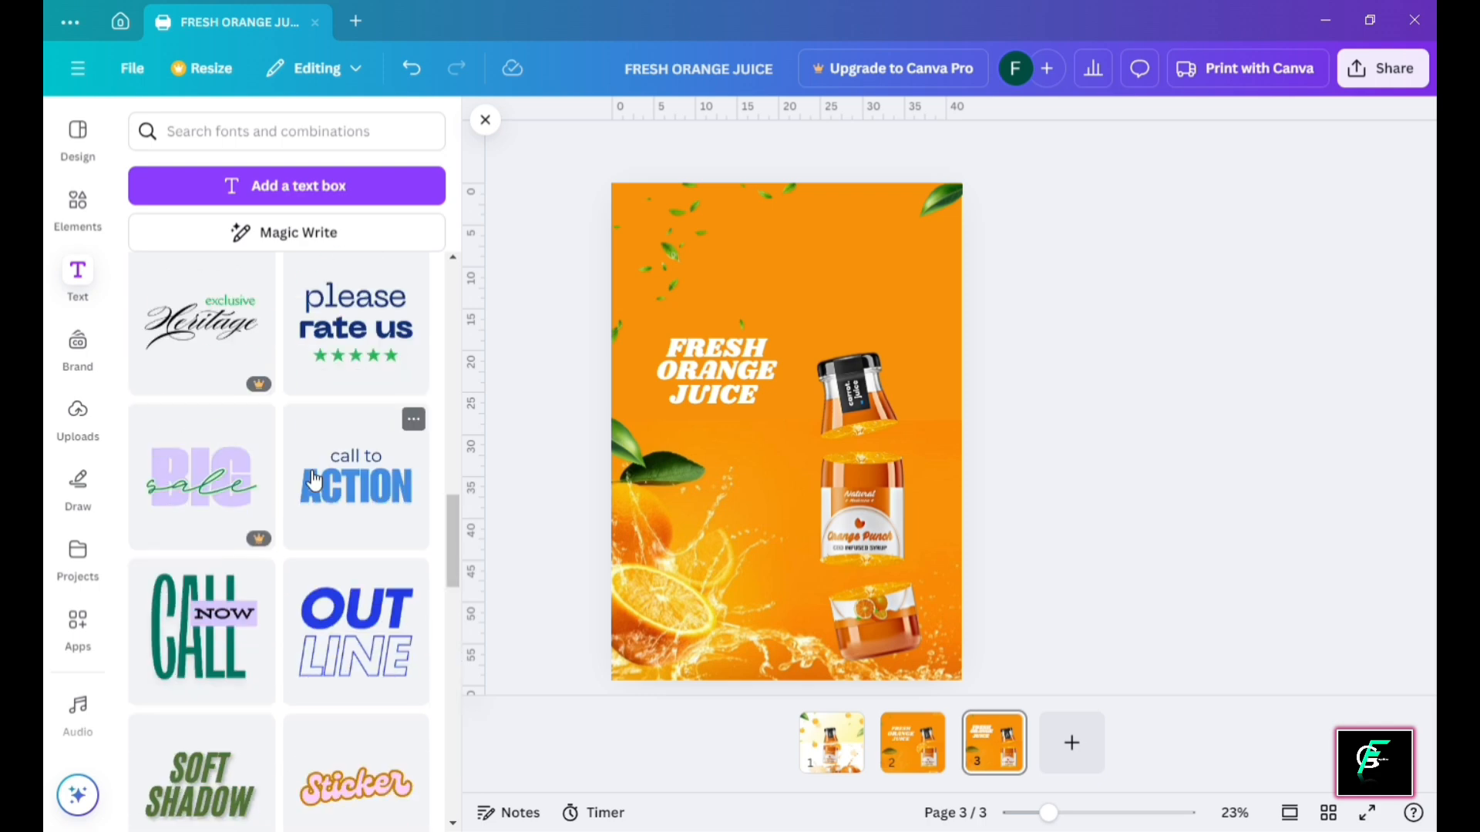
scroll(314, 482, down, 5)
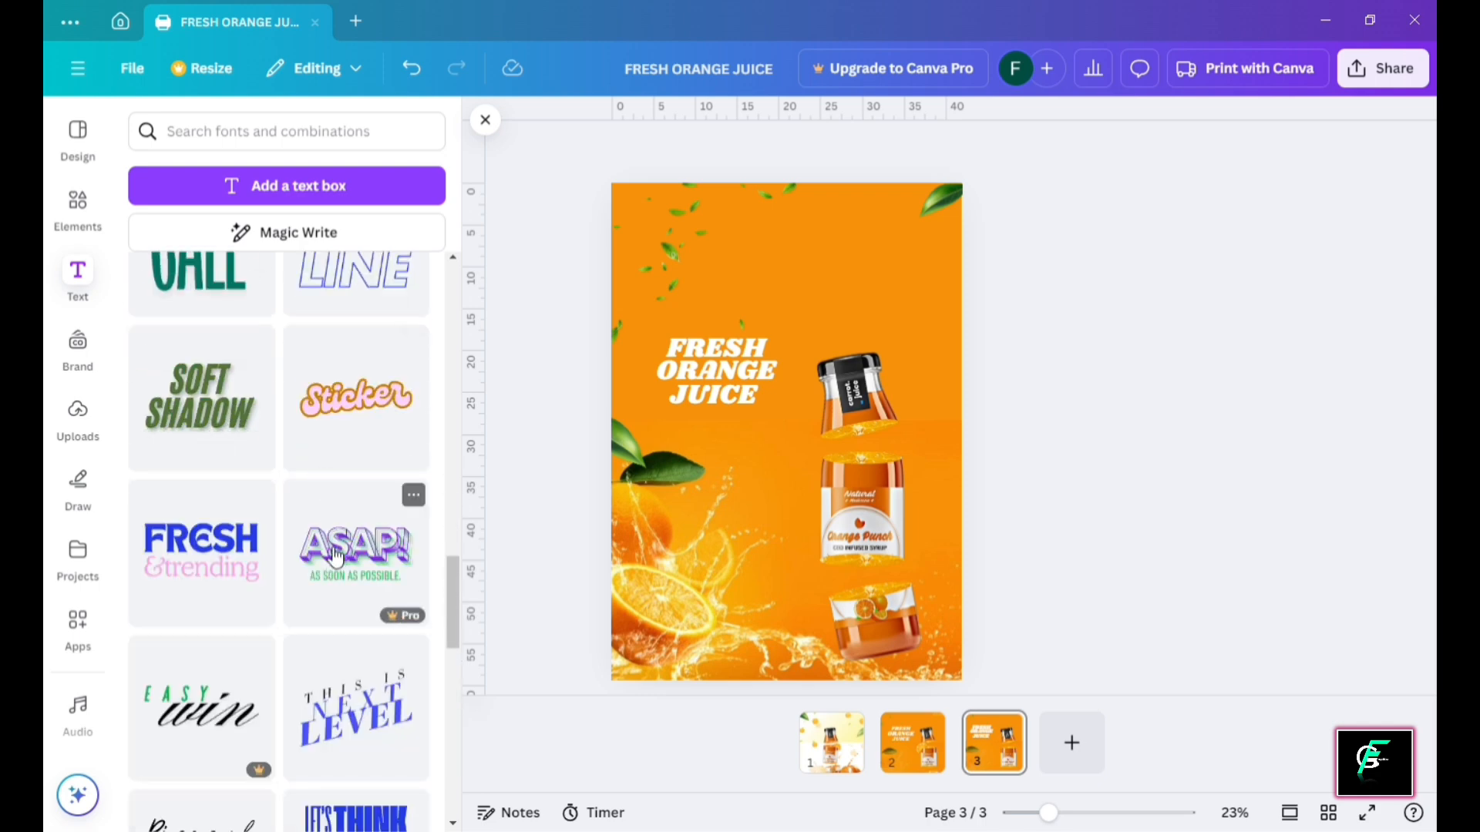
scroll(335, 557, up, 10)
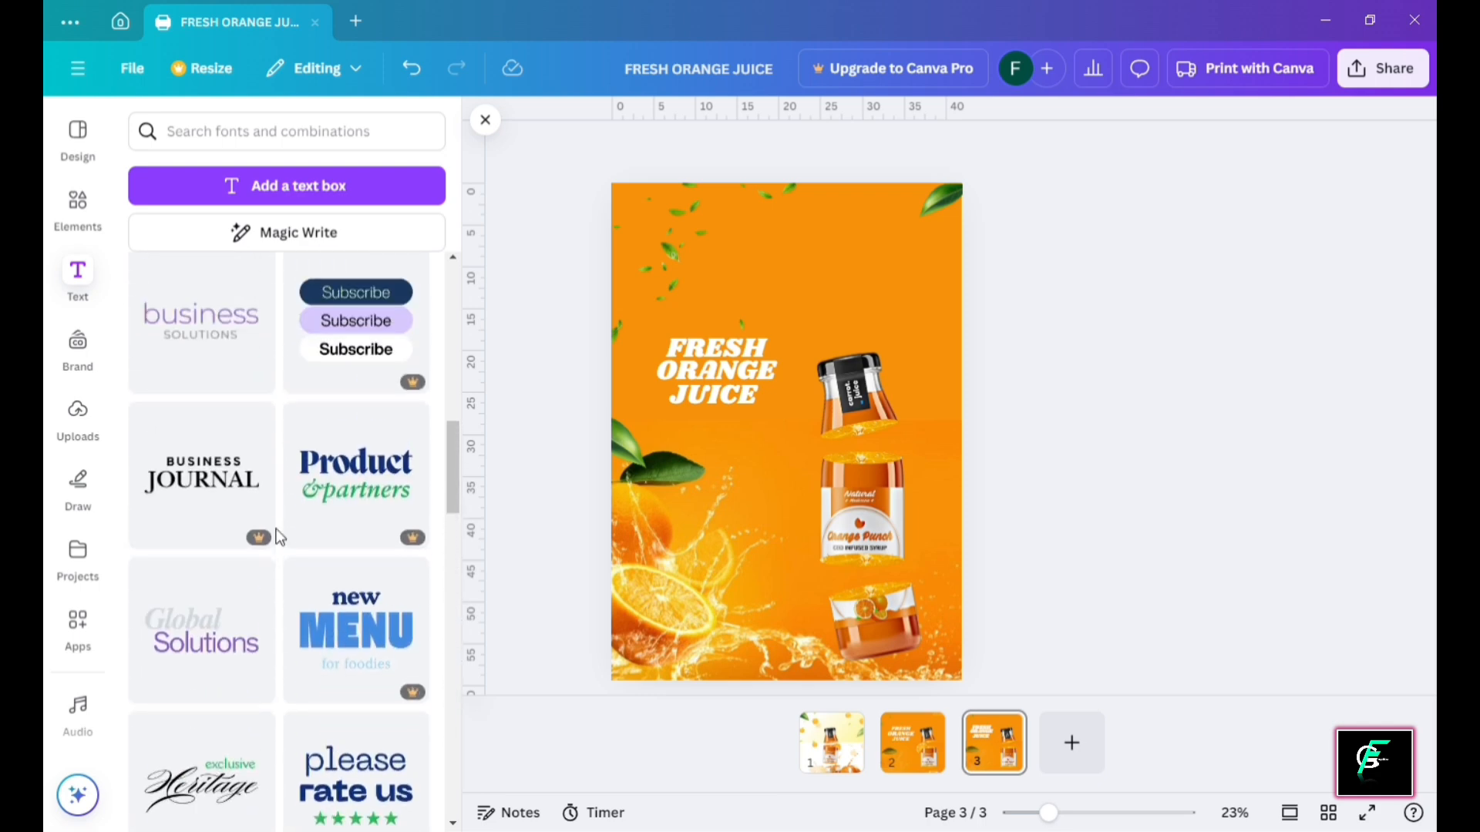
scroll(280, 537, up, 11)
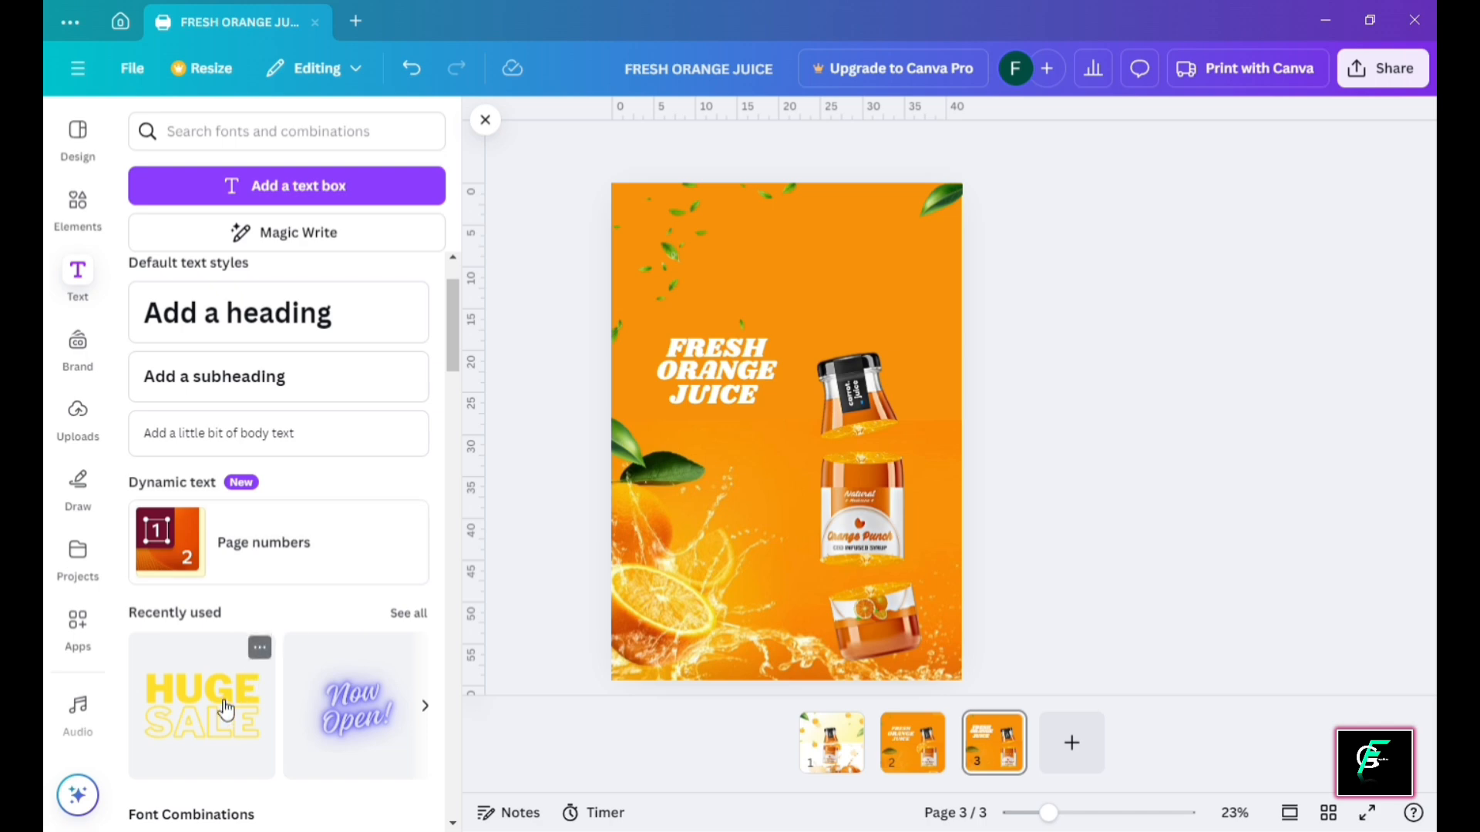
drag(890, 370, 960, 279)
click(1135, 313)
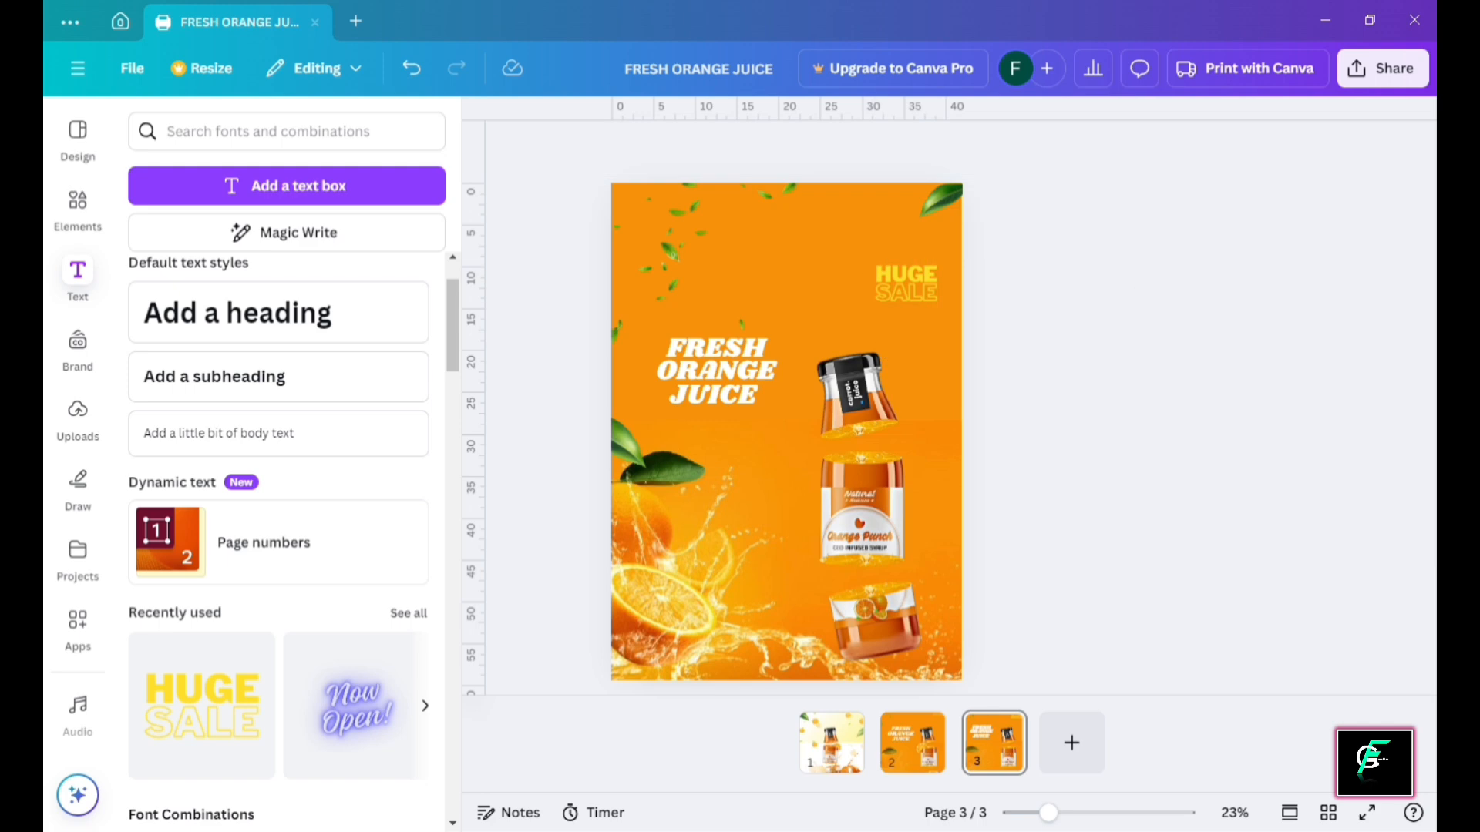
drag(578, 142, 796, 370)
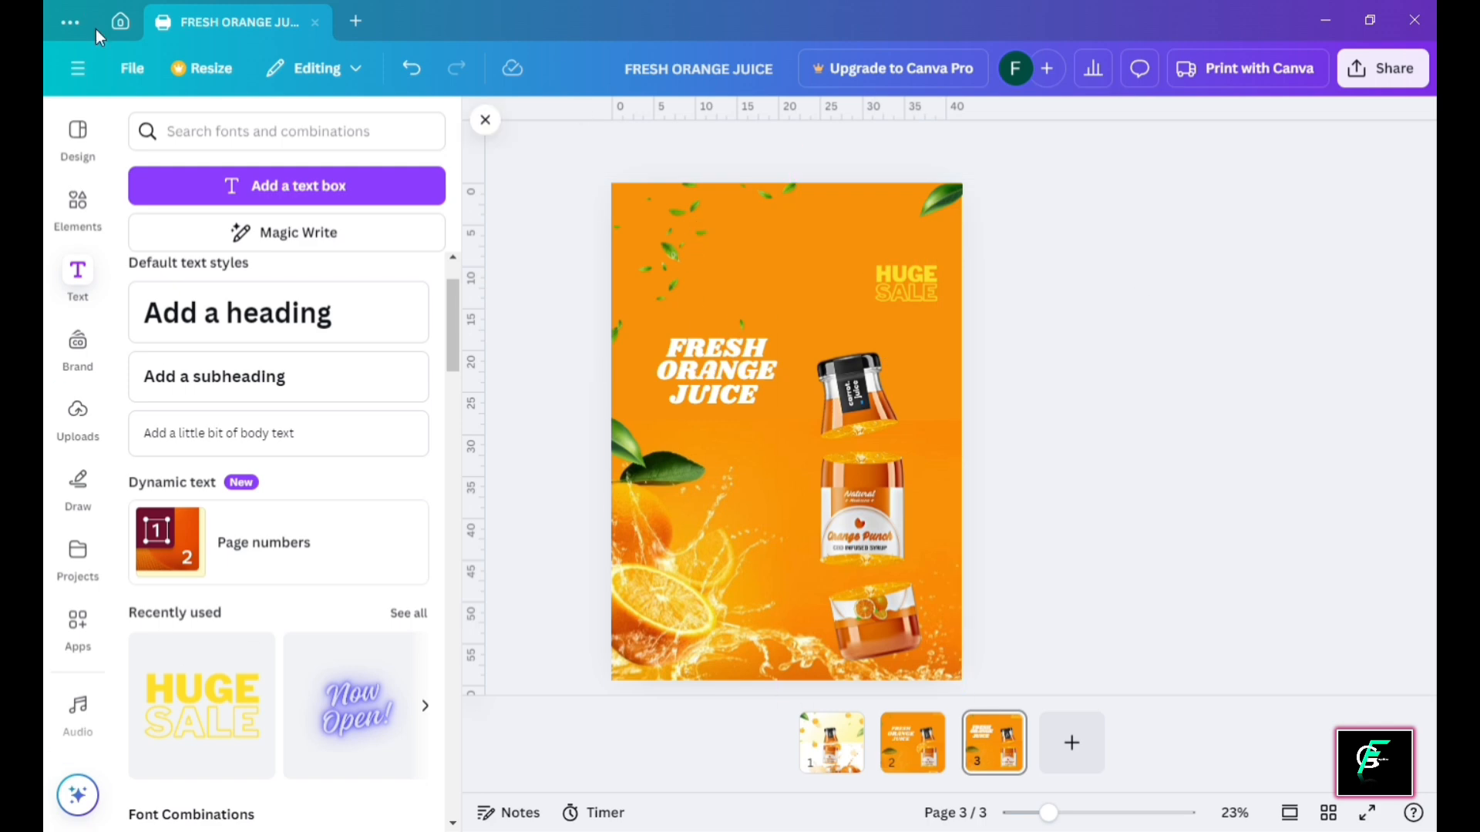
Replace the leaf search with an Elements search for 'ORANGE SLICE'
click(78, 202)
click(307, 133)
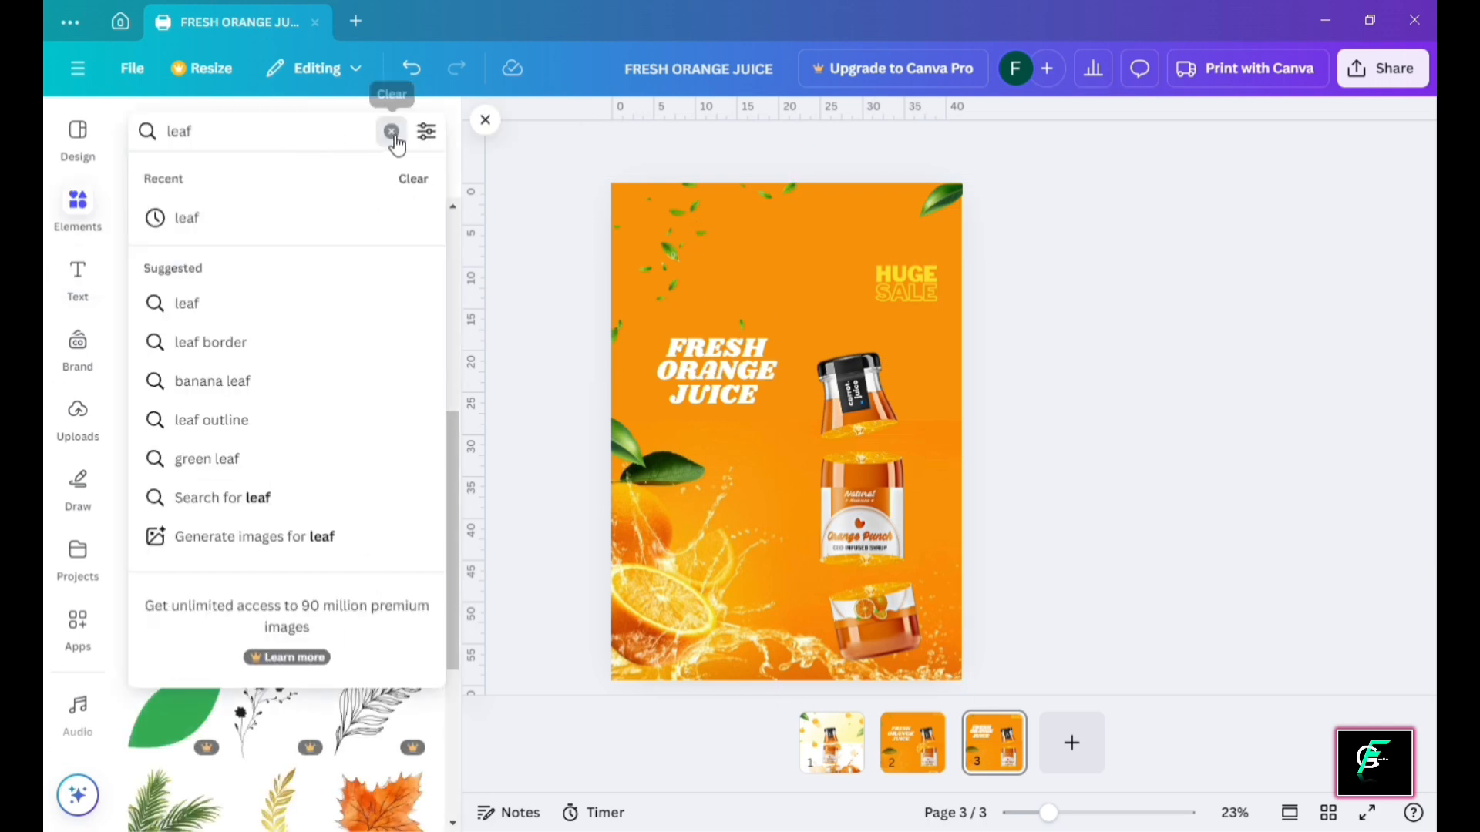
click(389, 131)
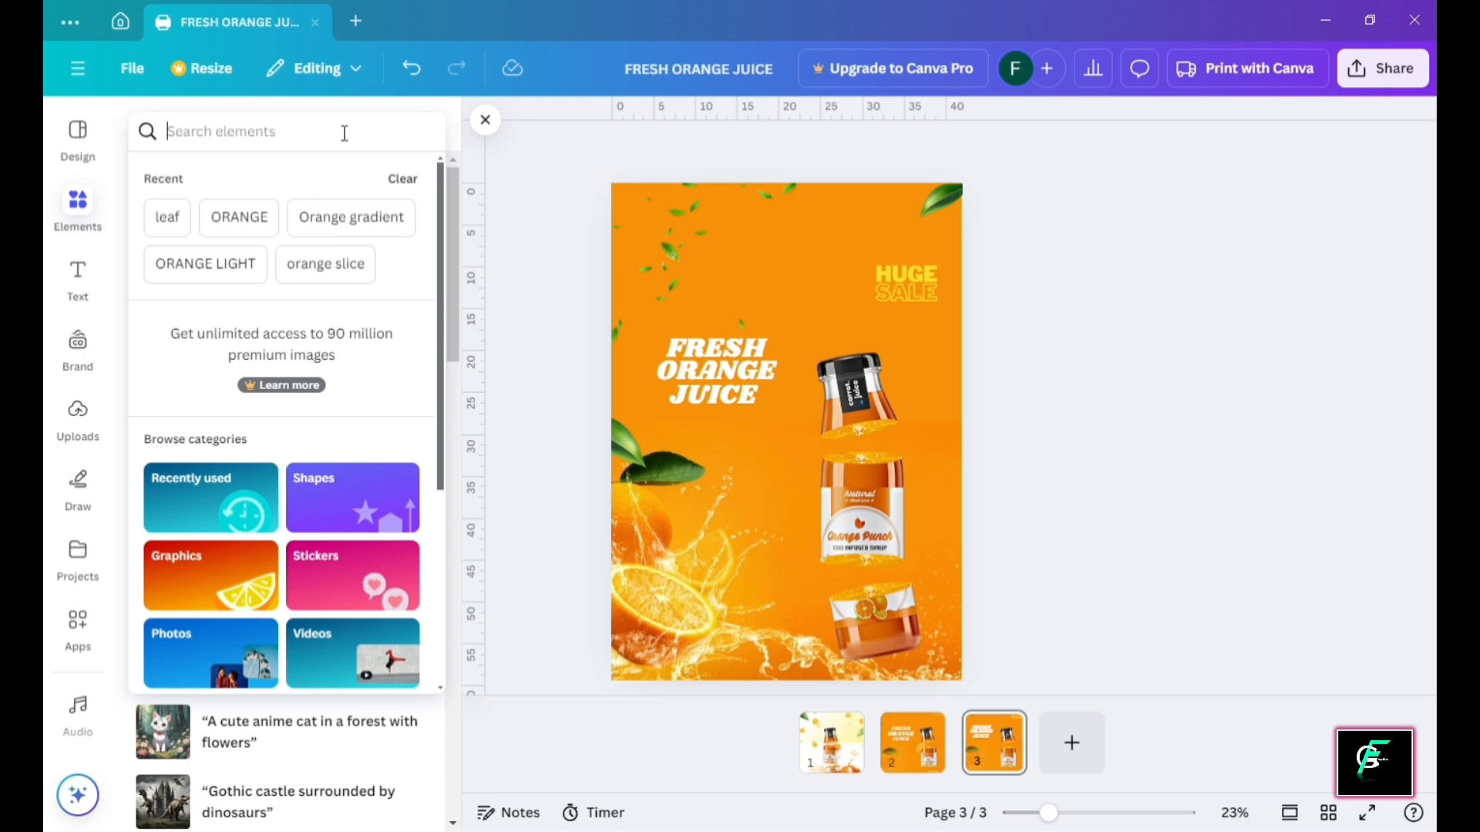
text(ORANGE)
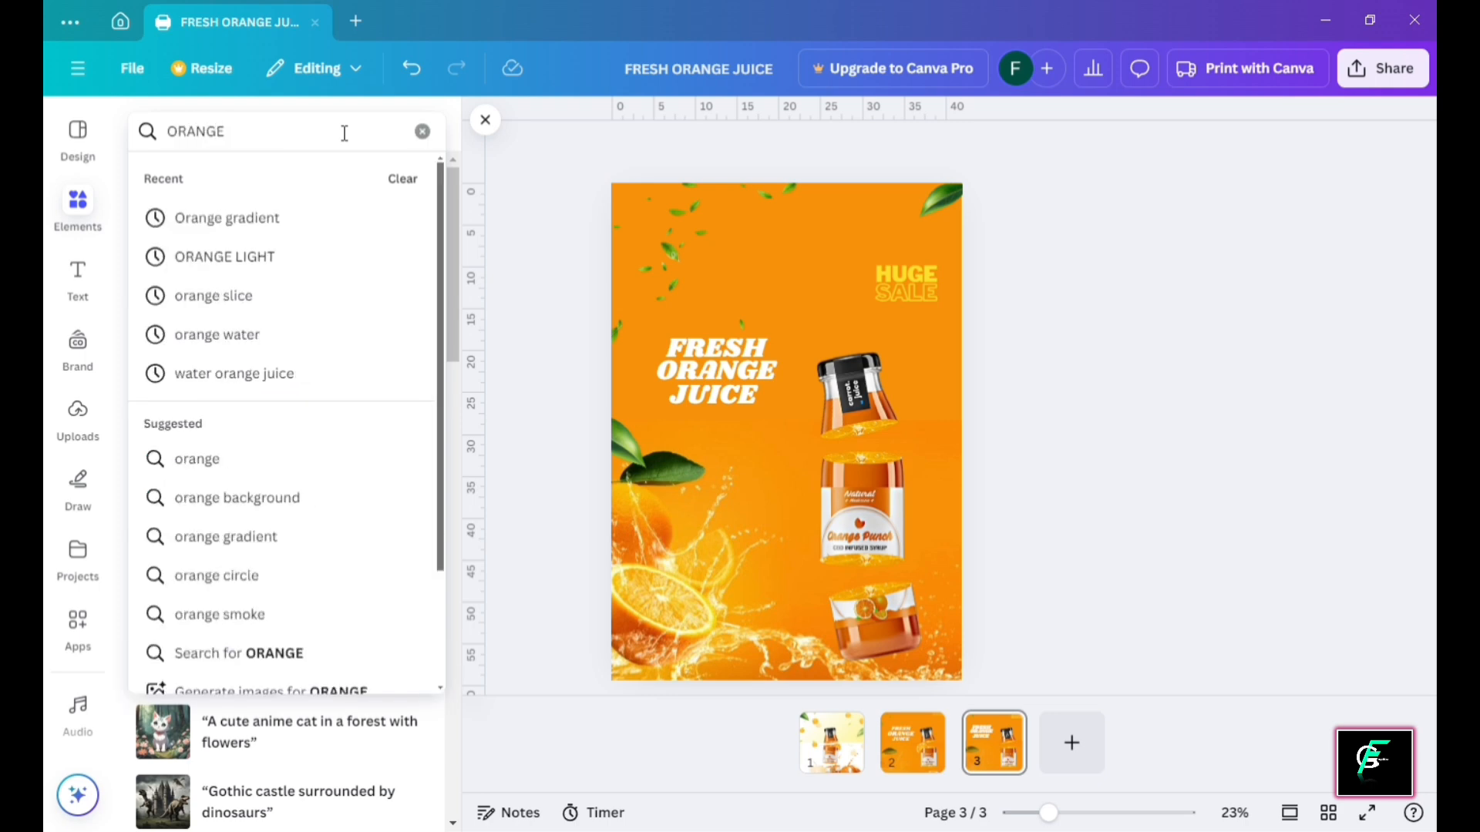
text( SLICE)
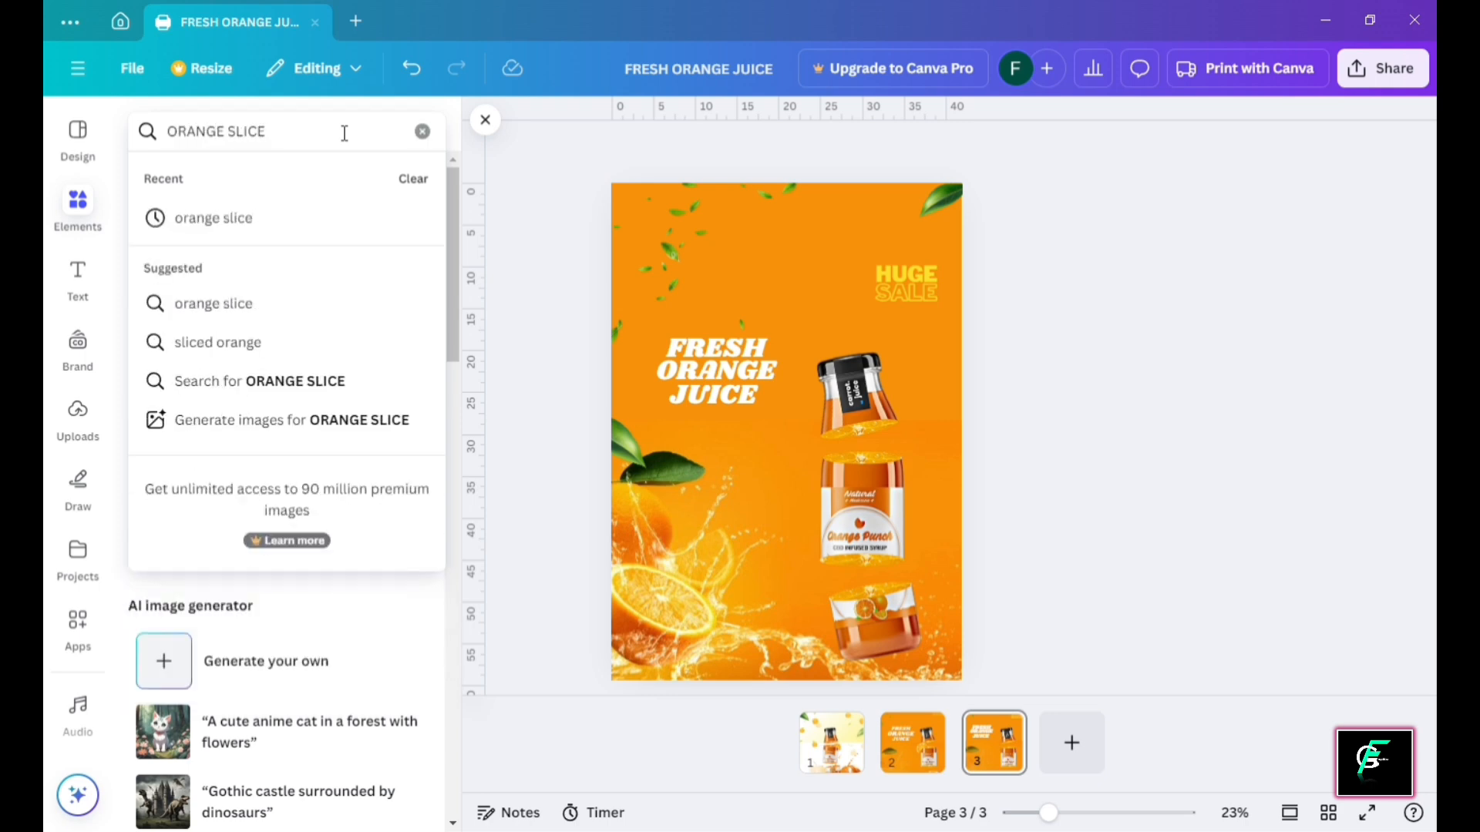
key(Return)
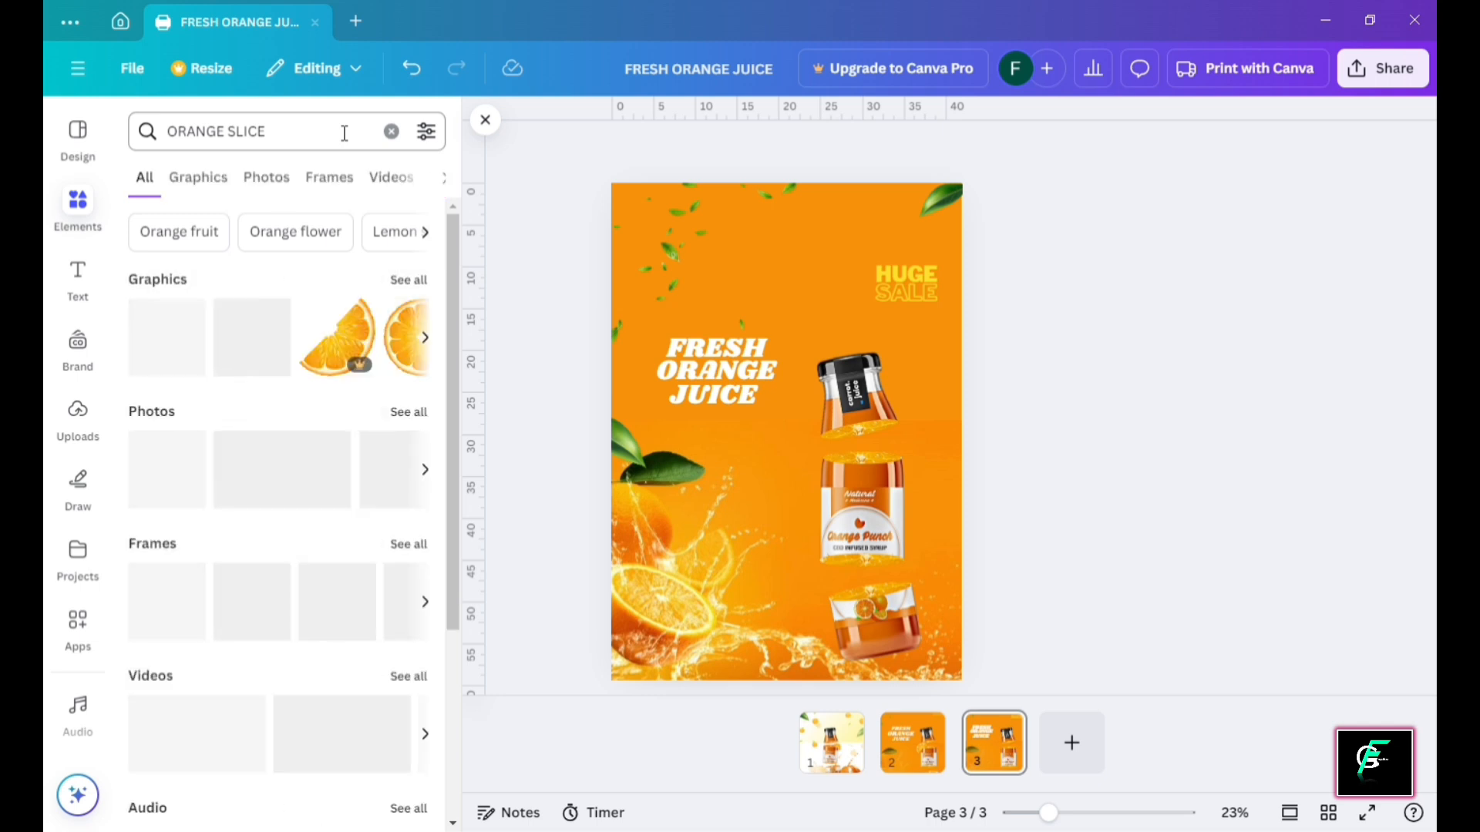
Add an orange slice graphic, rotate it to 161°, and set it on the bottle's left edge
click(348, 346)
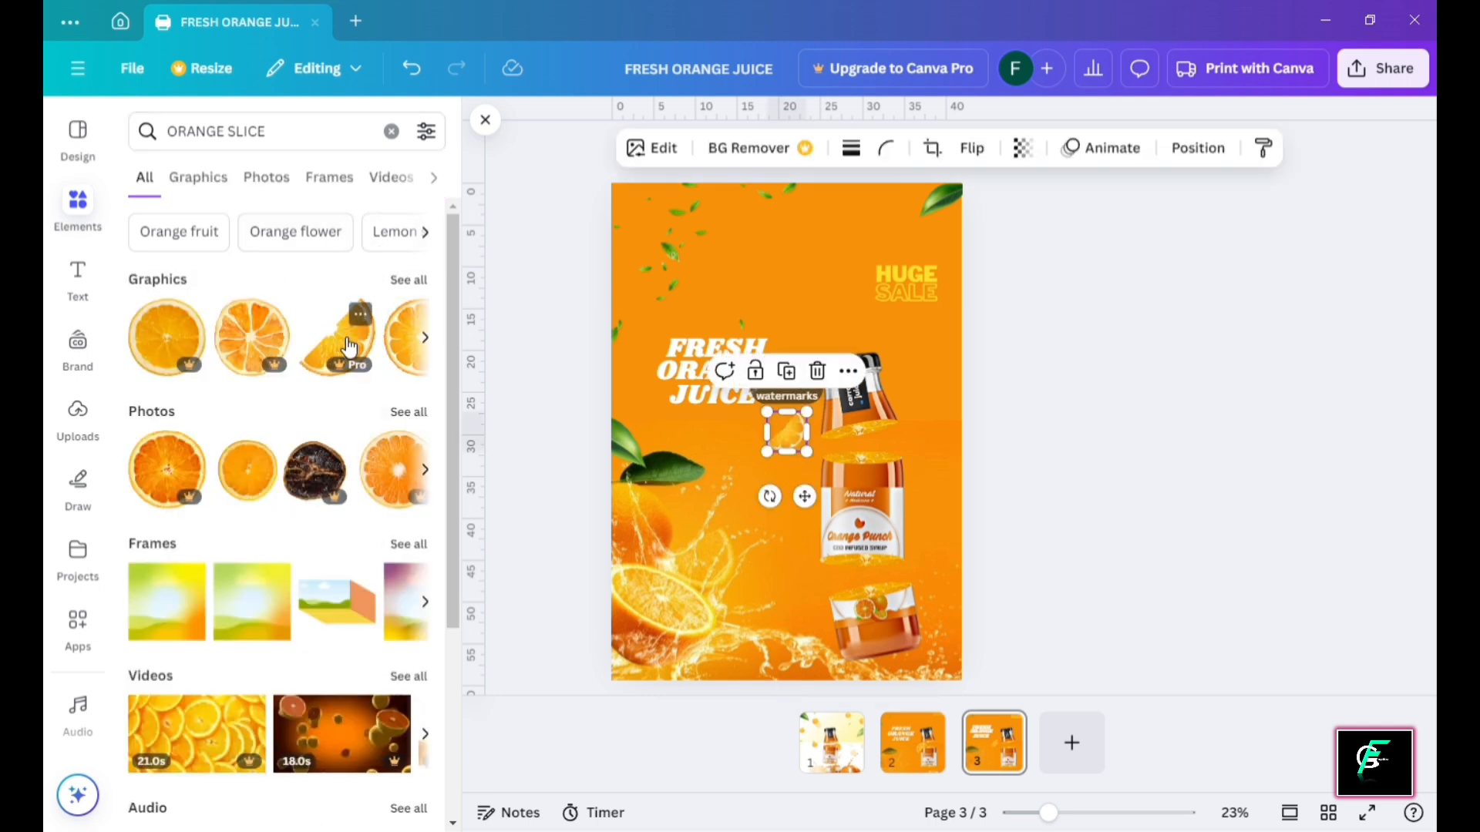
drag(788, 431, 862, 292)
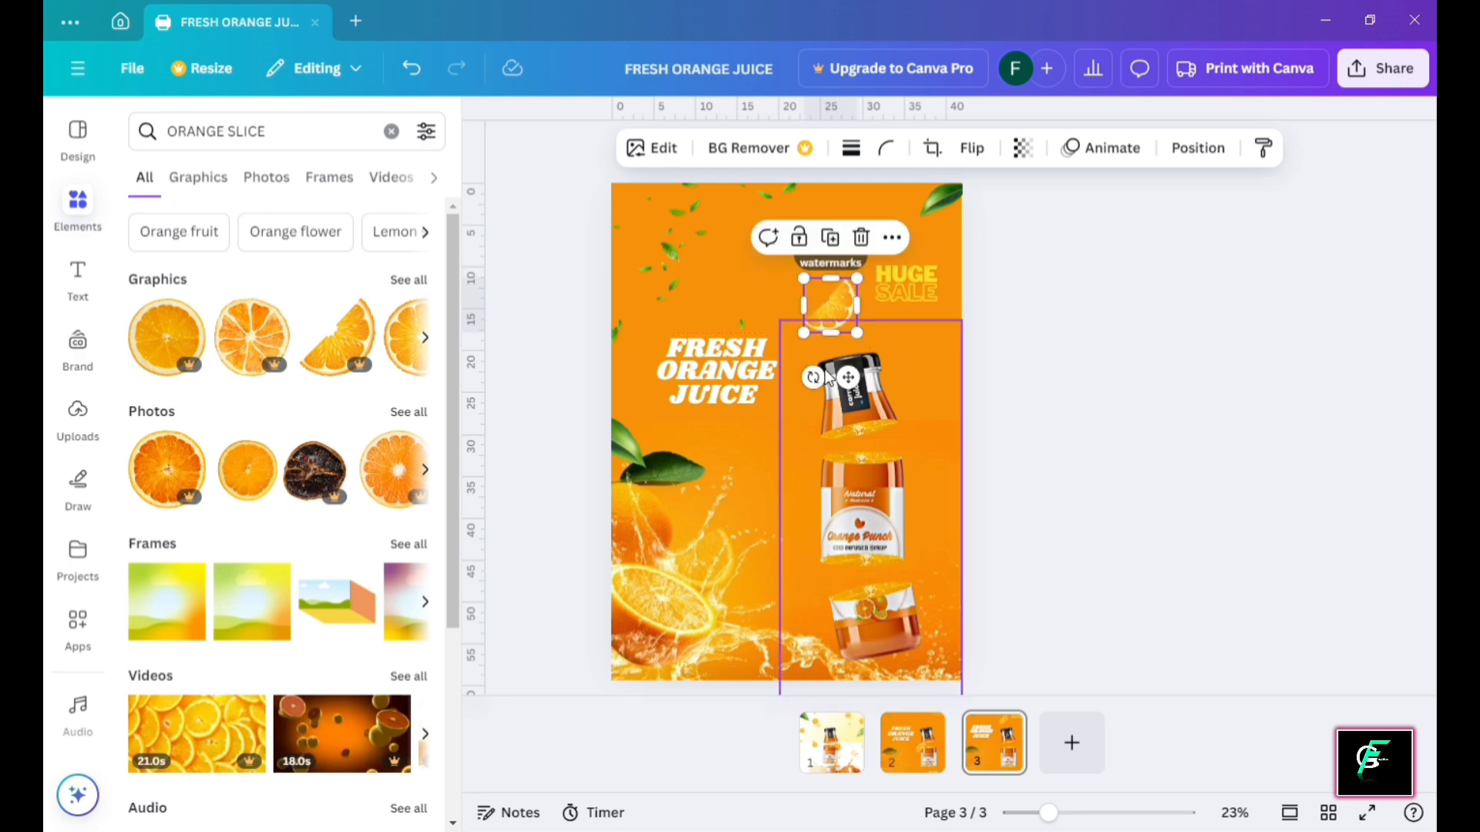
drag(821, 386, 851, 241)
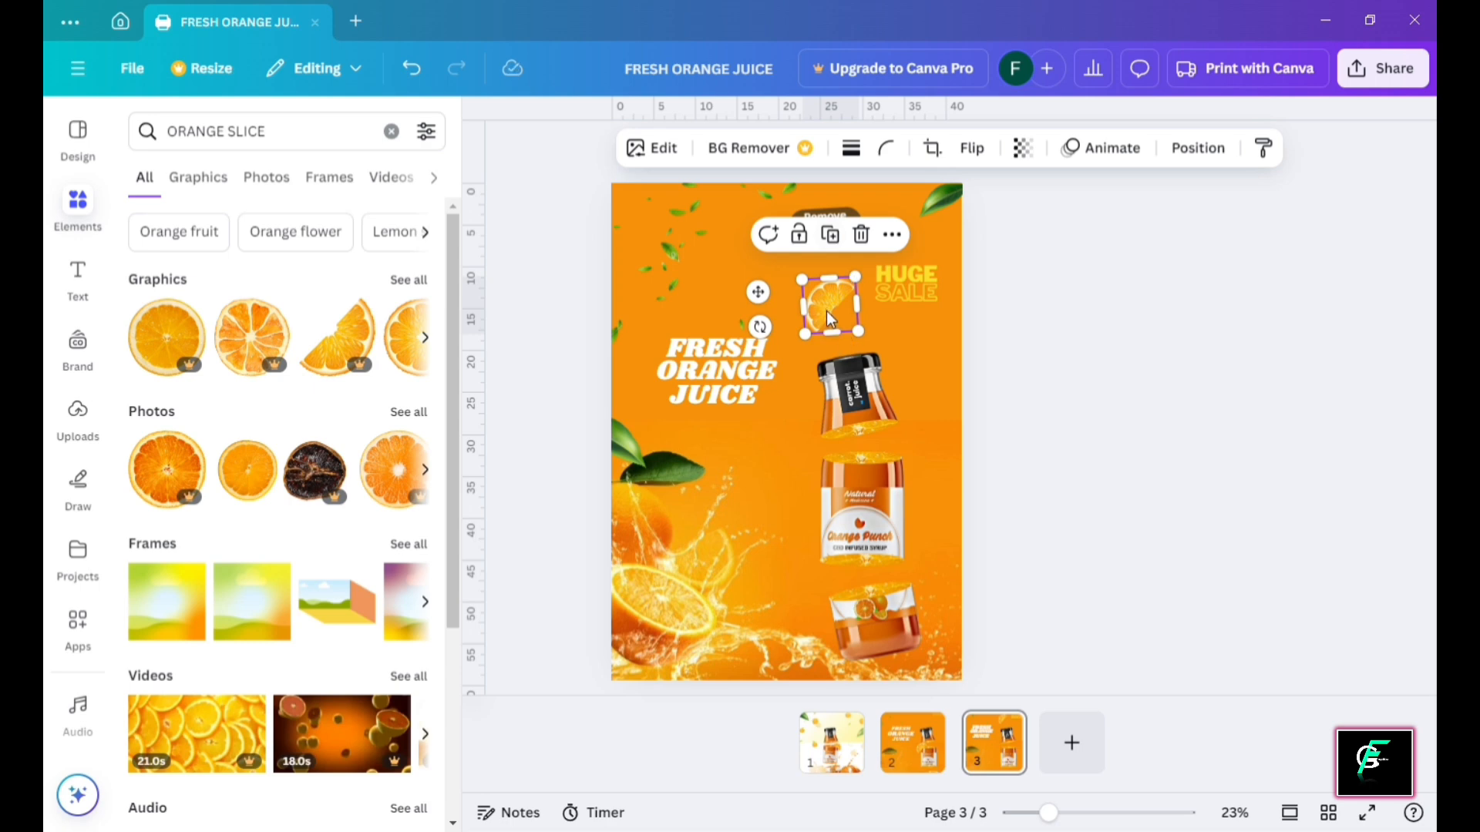
drag(831, 318, 835, 474)
click(1057, 479)
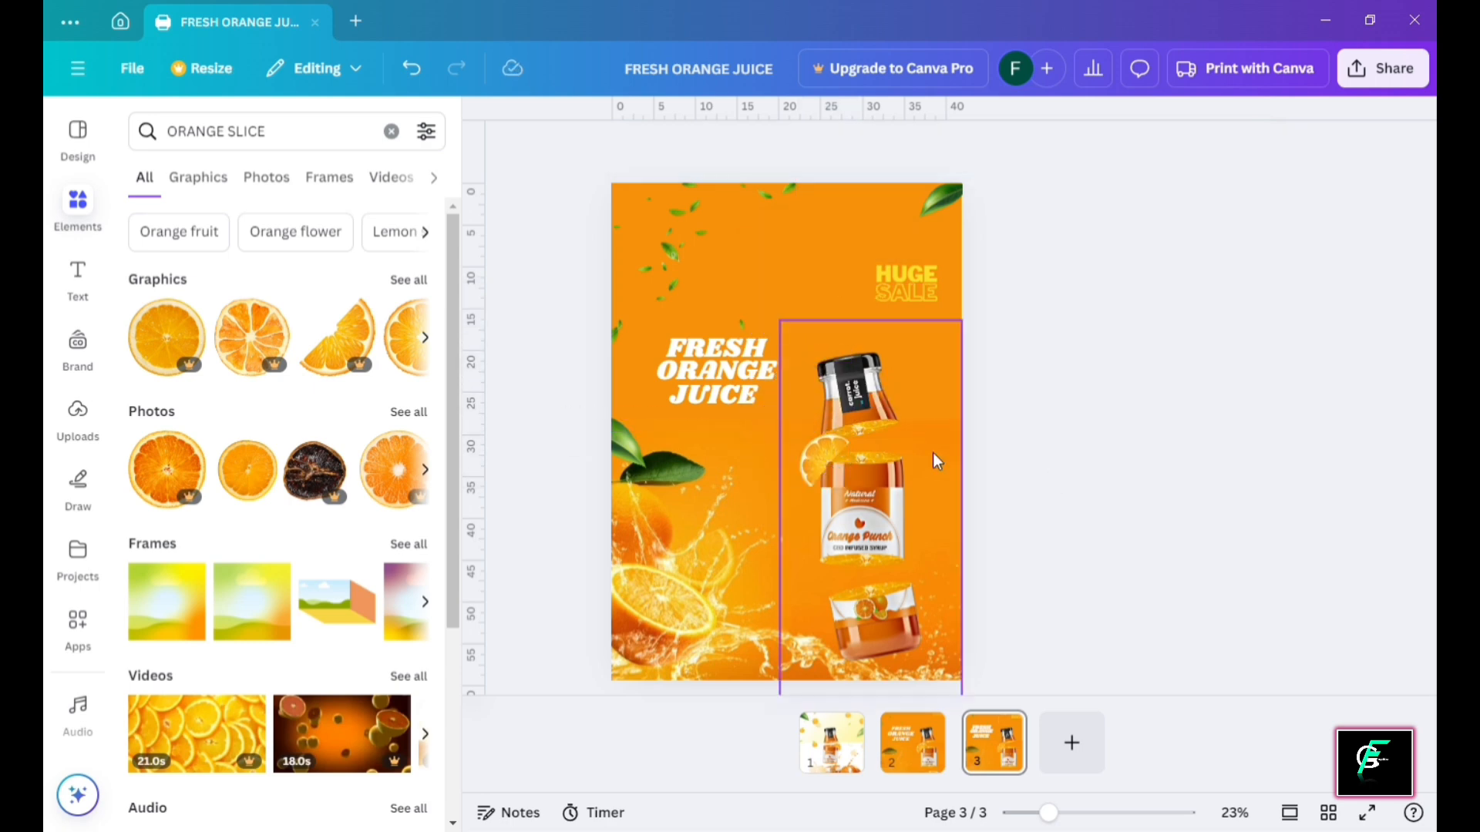
scroll(931, 455, up, 5)
click(966, 488)
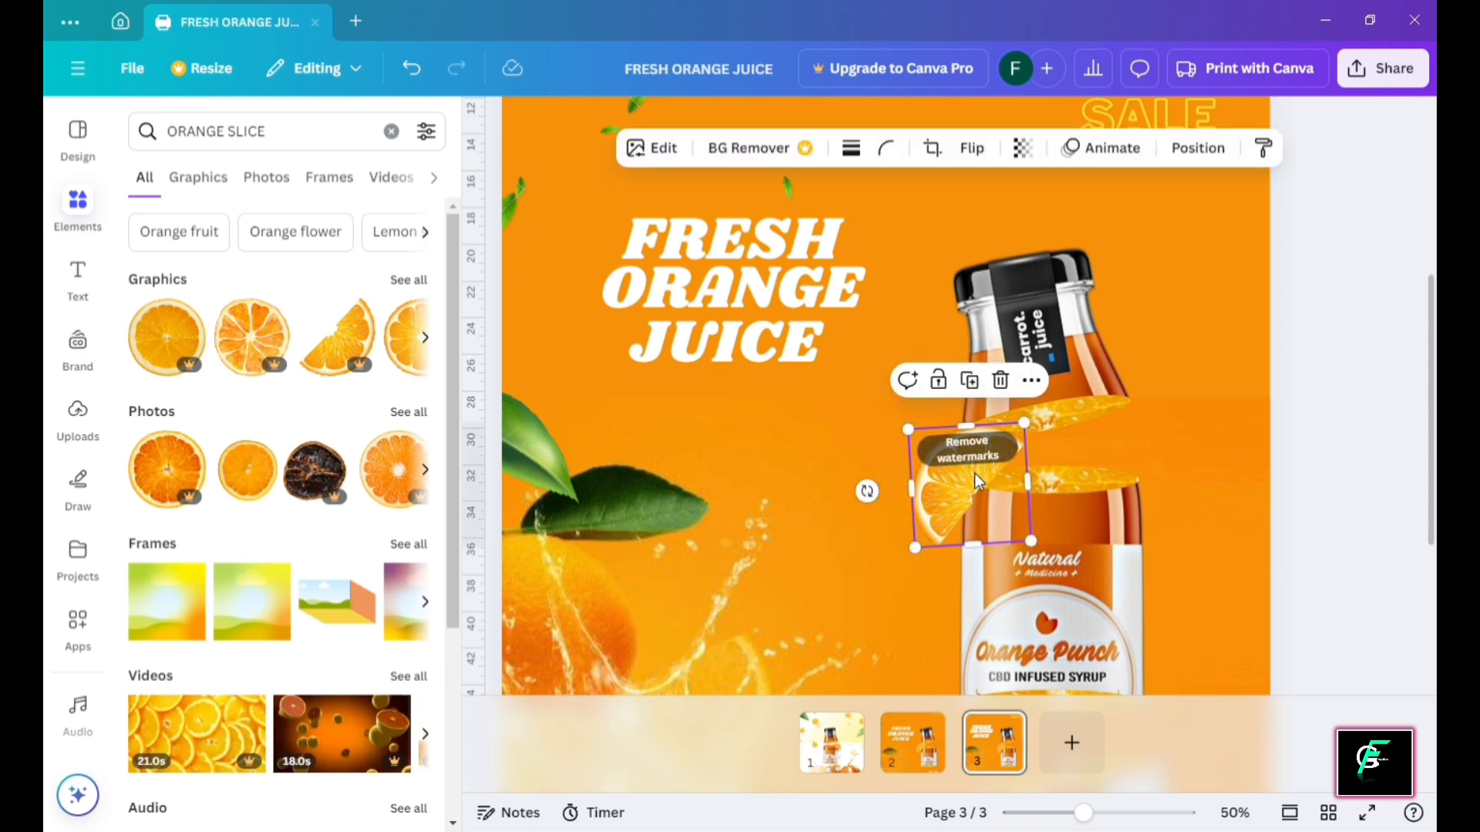
drag(954, 505, 963, 503)
click(1018, 496)
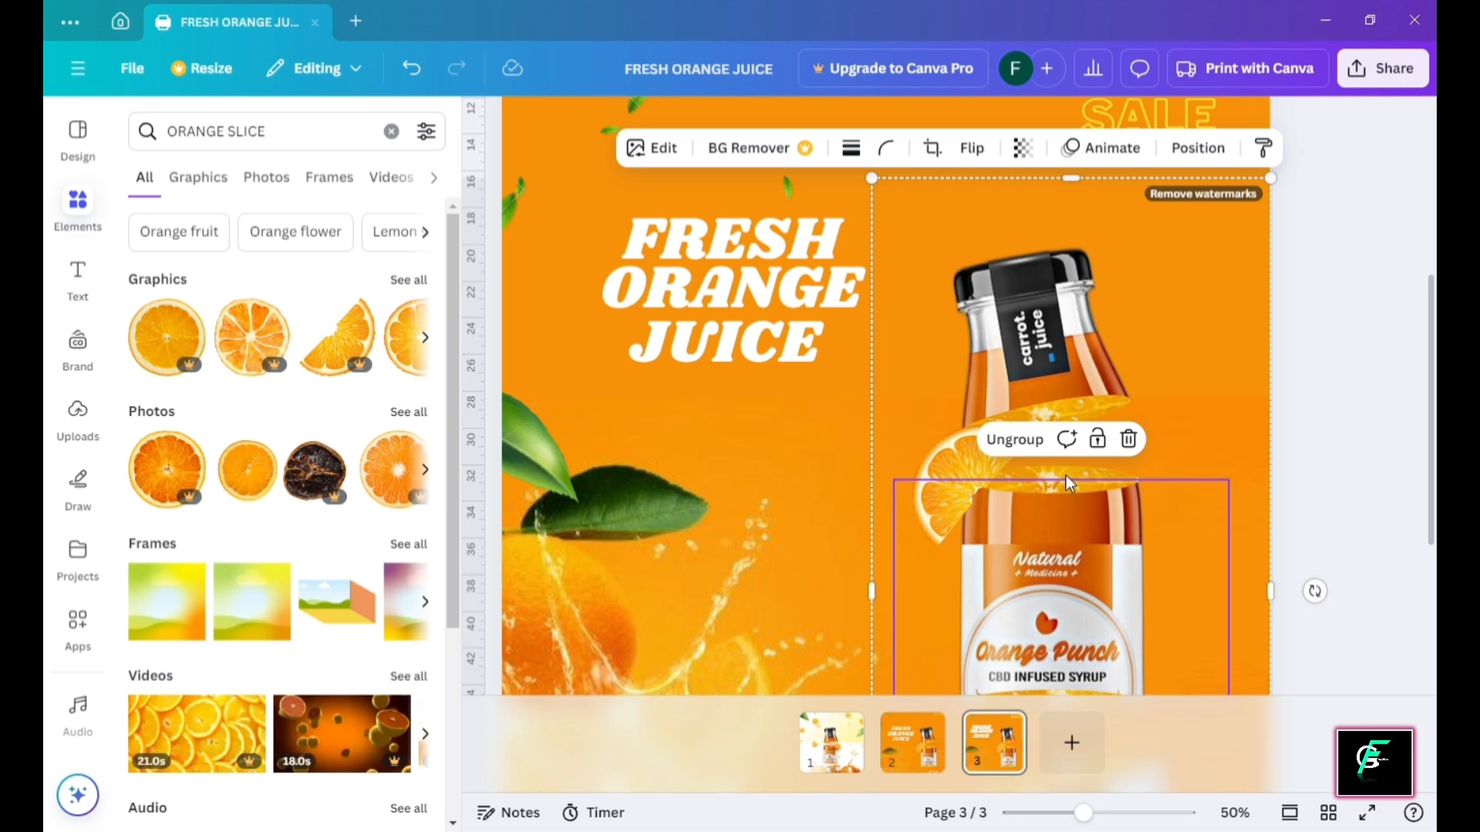
scroll(1065, 475, down, 3)
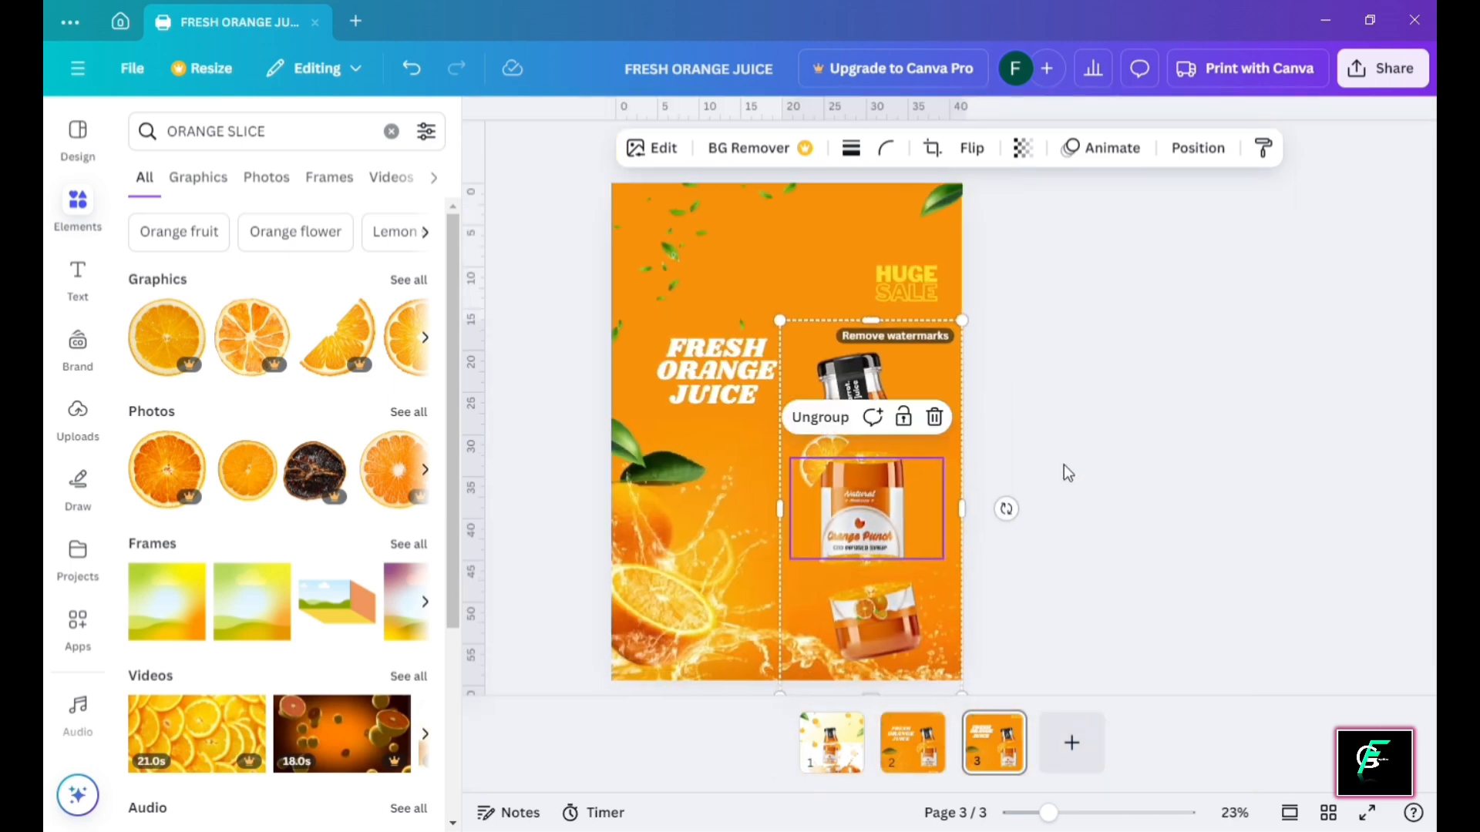
click(1062, 464)
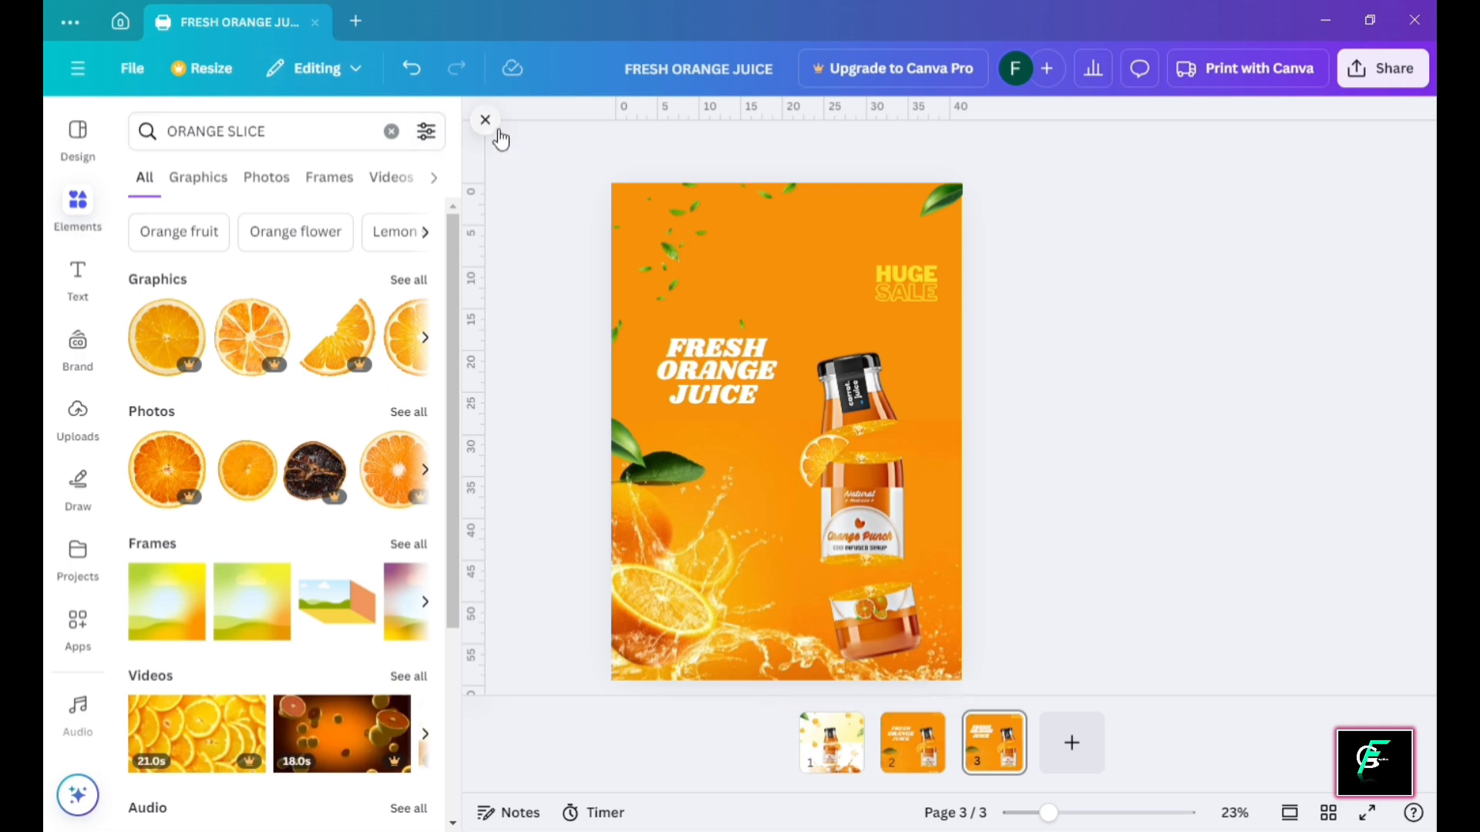
Close the elements library and scroll over page 3 to review the full poster
click(486, 122)
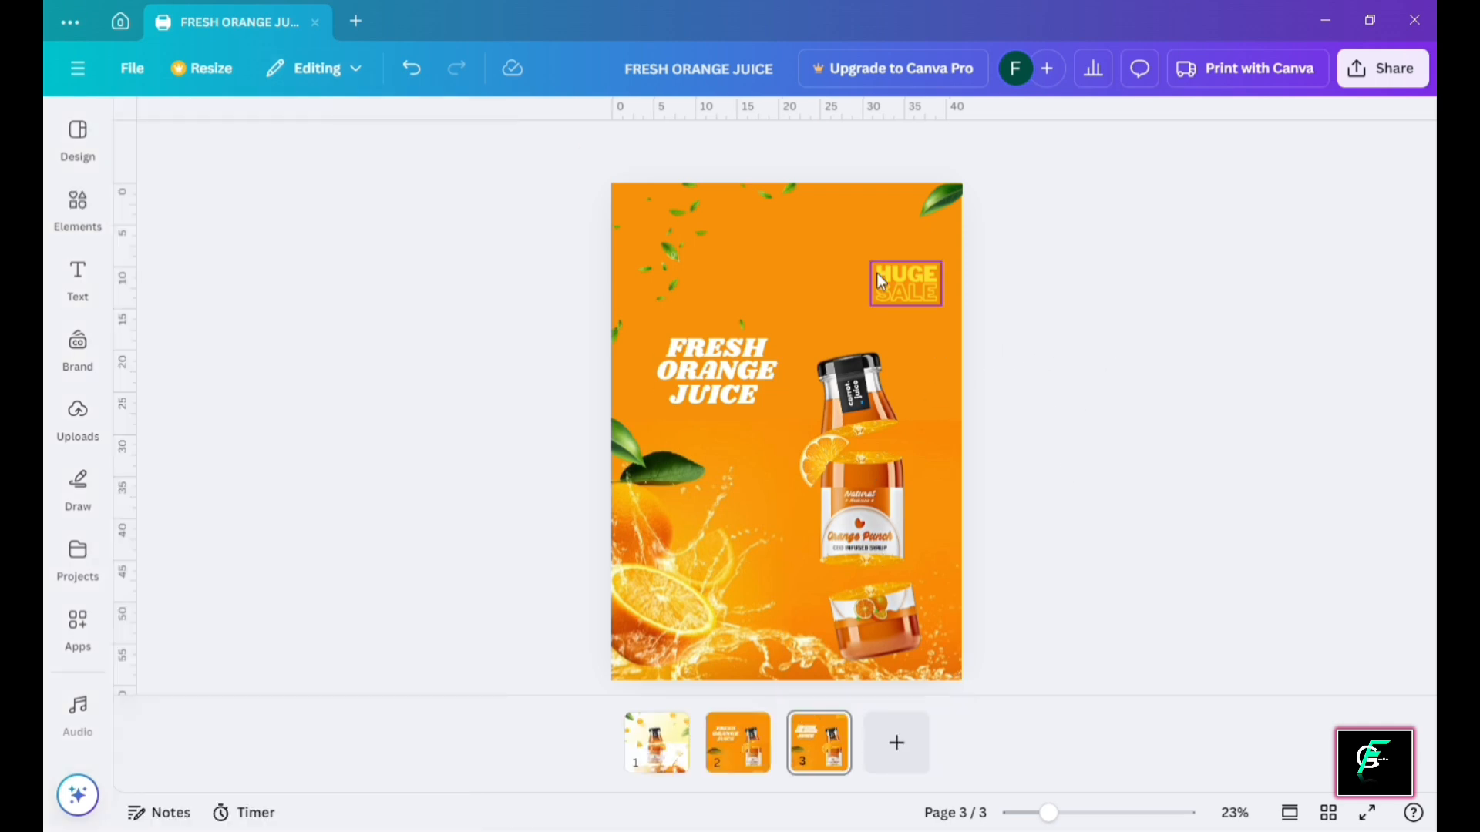
scroll(879, 278, up, 5)
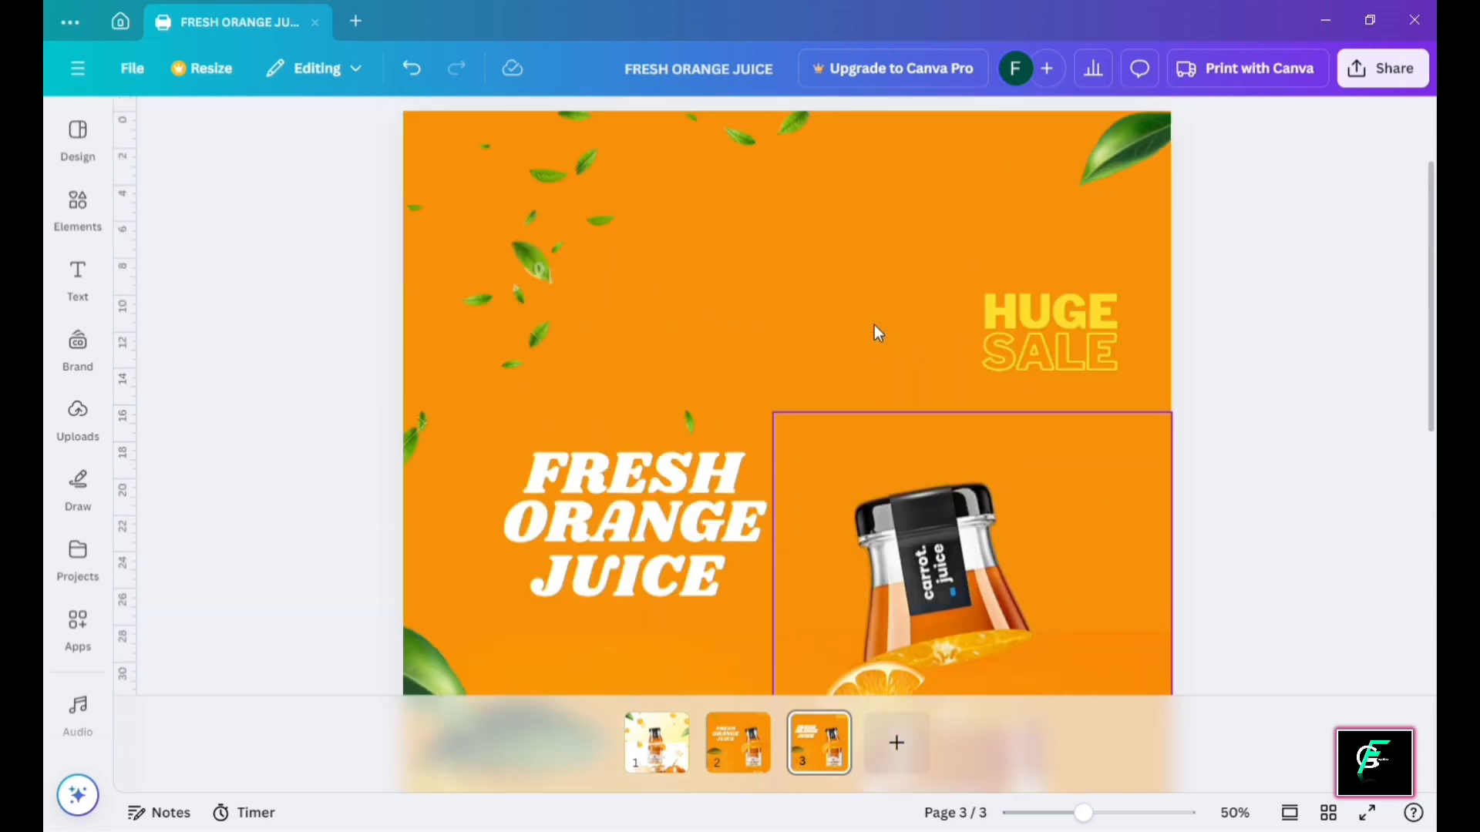
scroll(874, 325, down, 8)
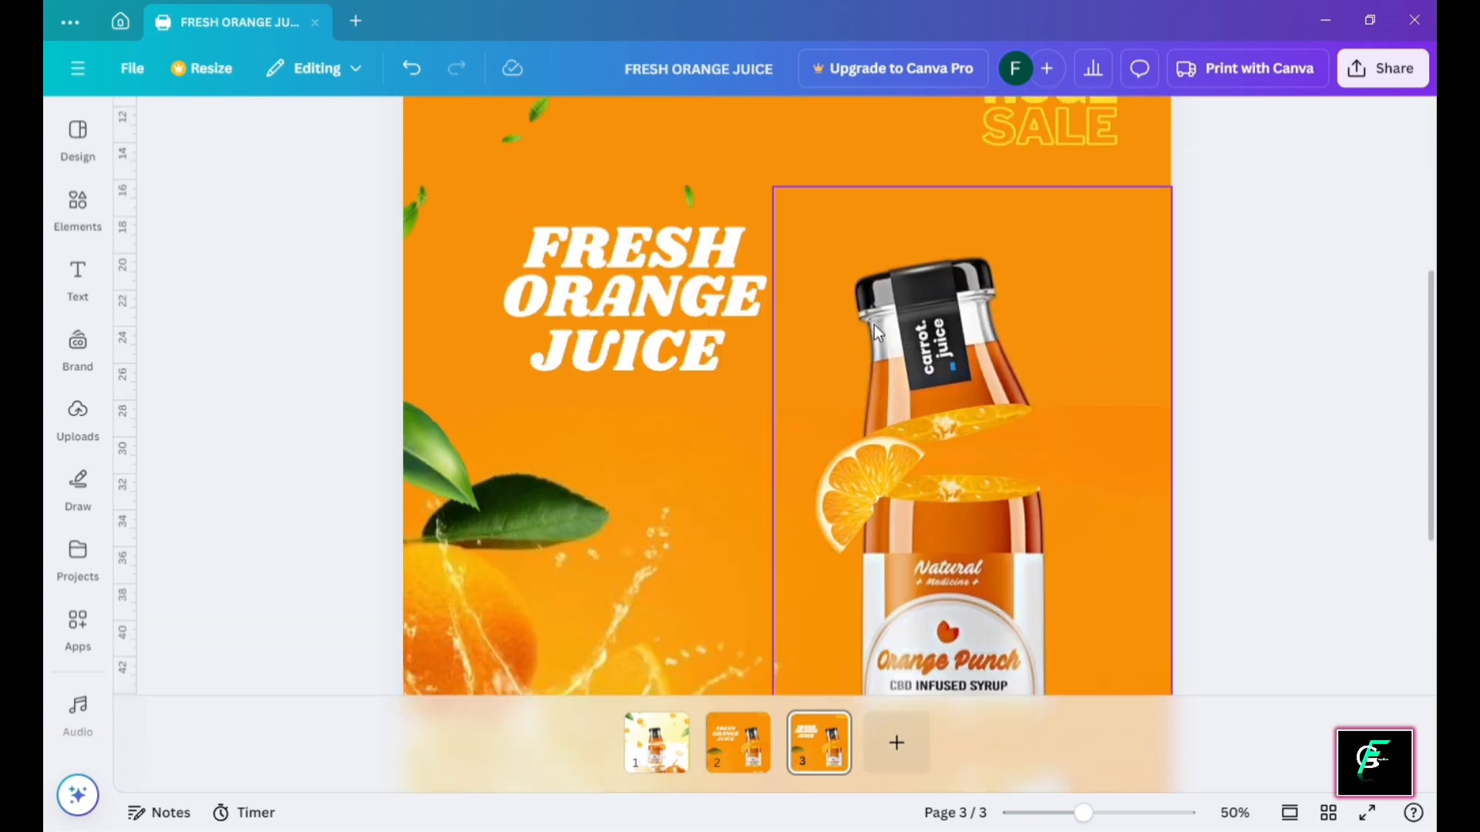
scroll(874, 325, down, 1)
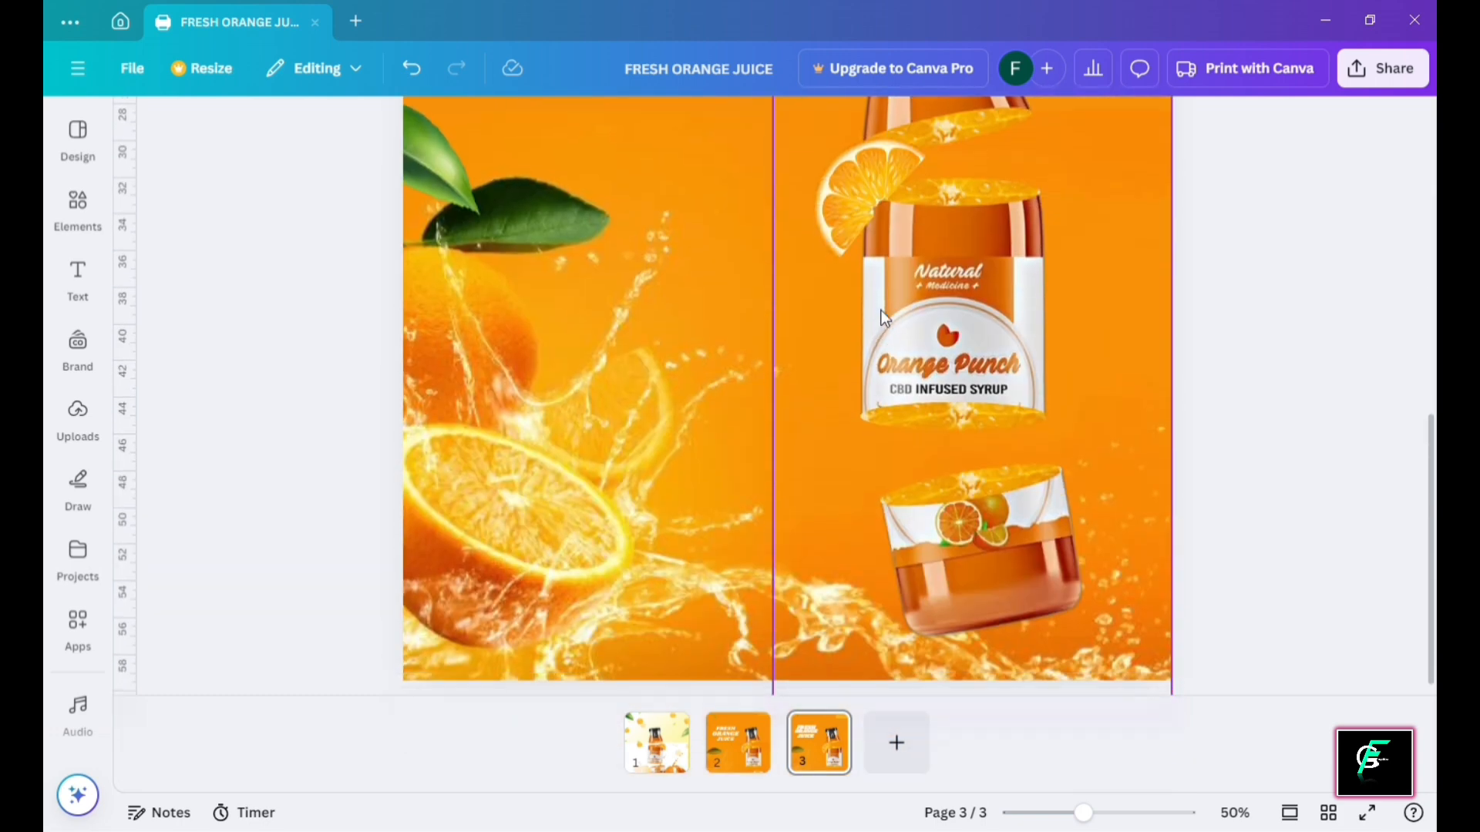
scroll(884, 317, down, 5)
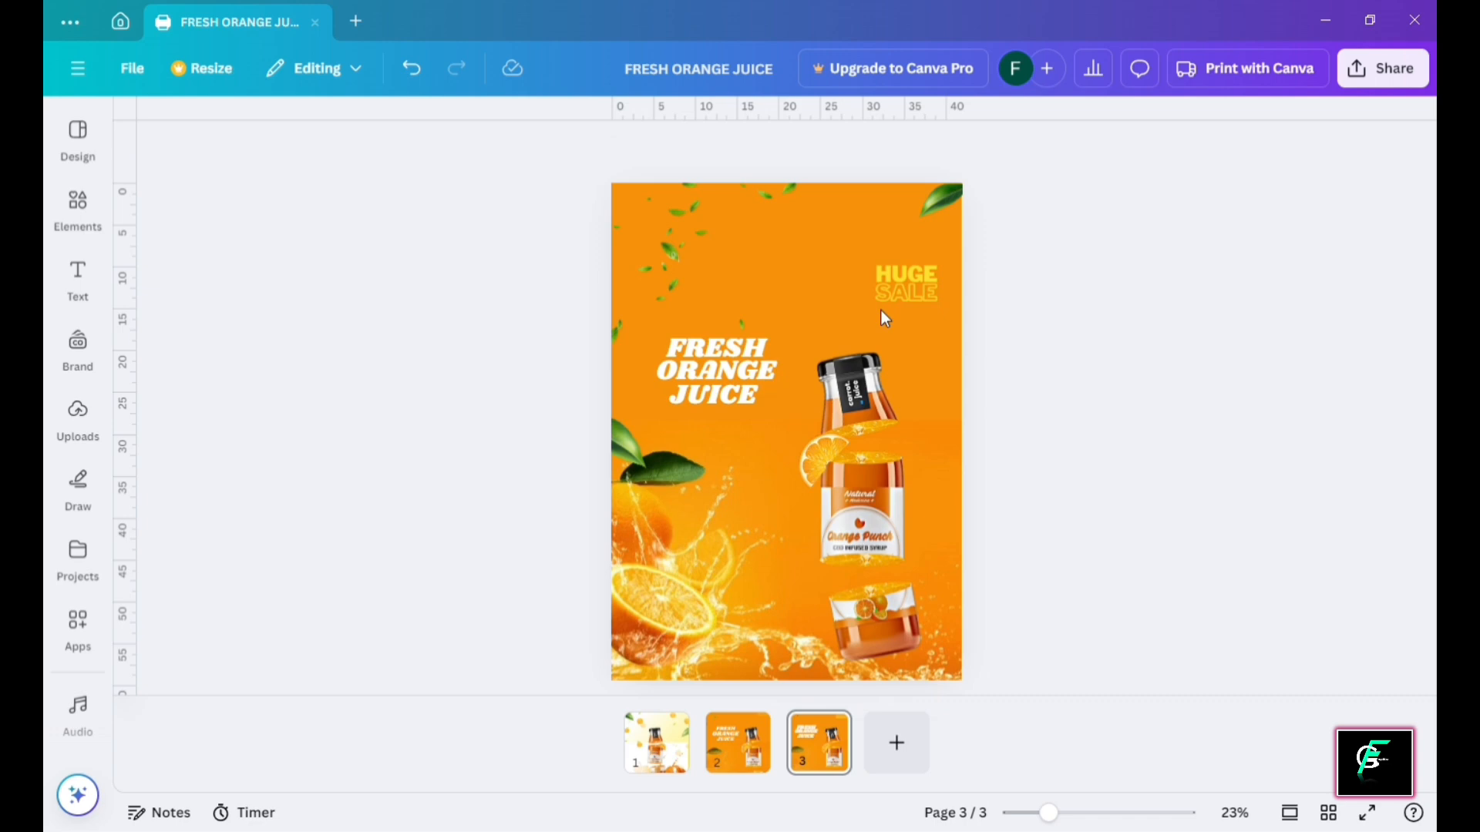